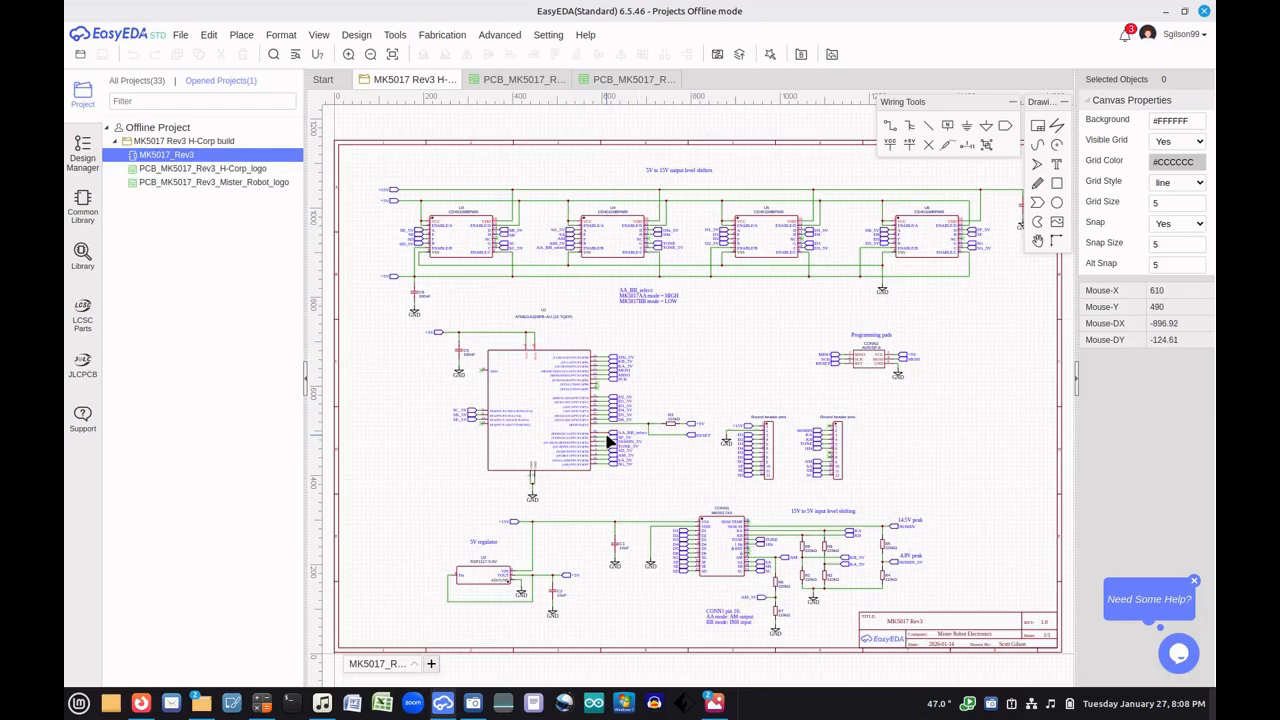
# Review the MK5017 Rev3 schematic around the microcontroller, and the Mister Robot and H-Corp board layouts
pyautogui.scroll(3, 595, 430)
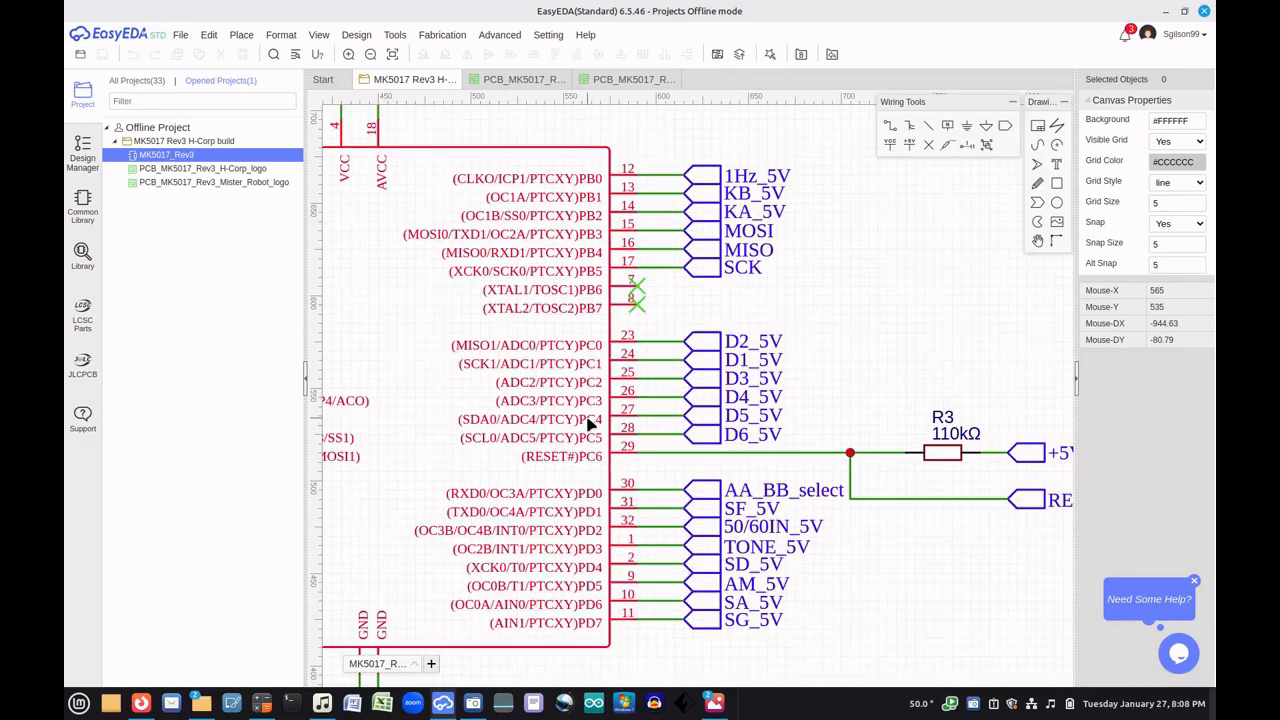
pyautogui.scroll(-2, 545, 402)
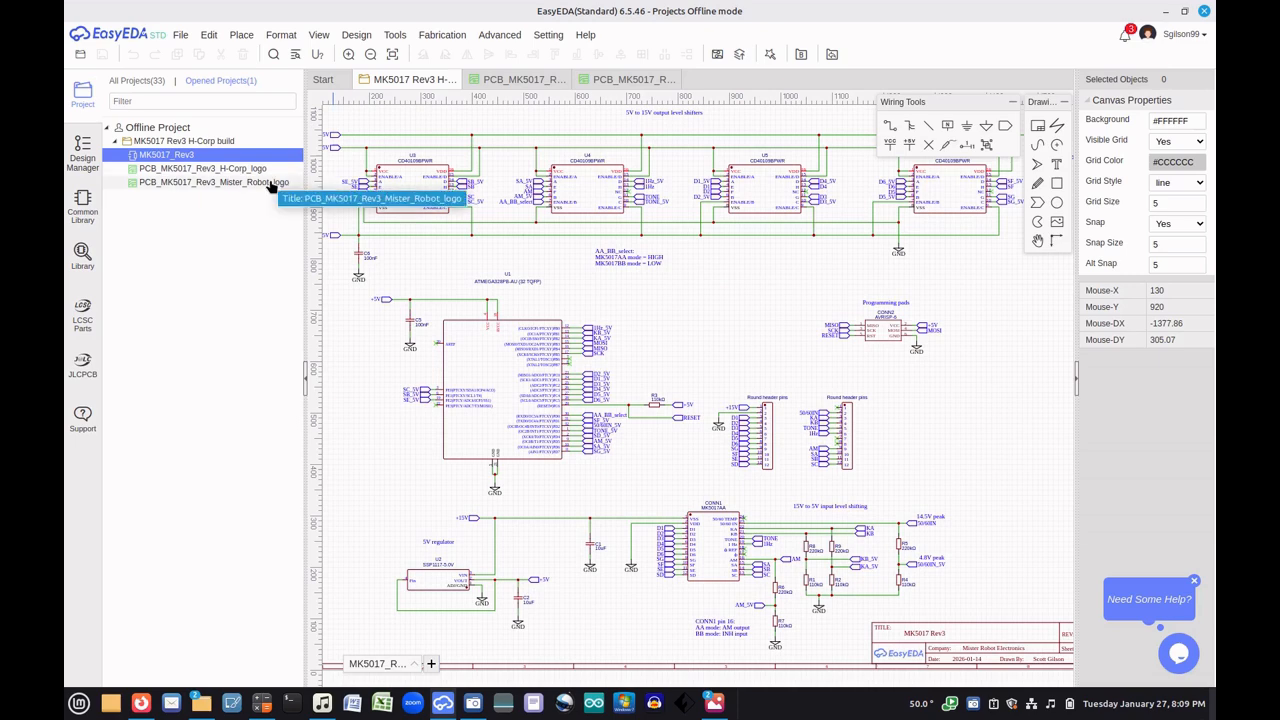
pyautogui.click(524, 79)
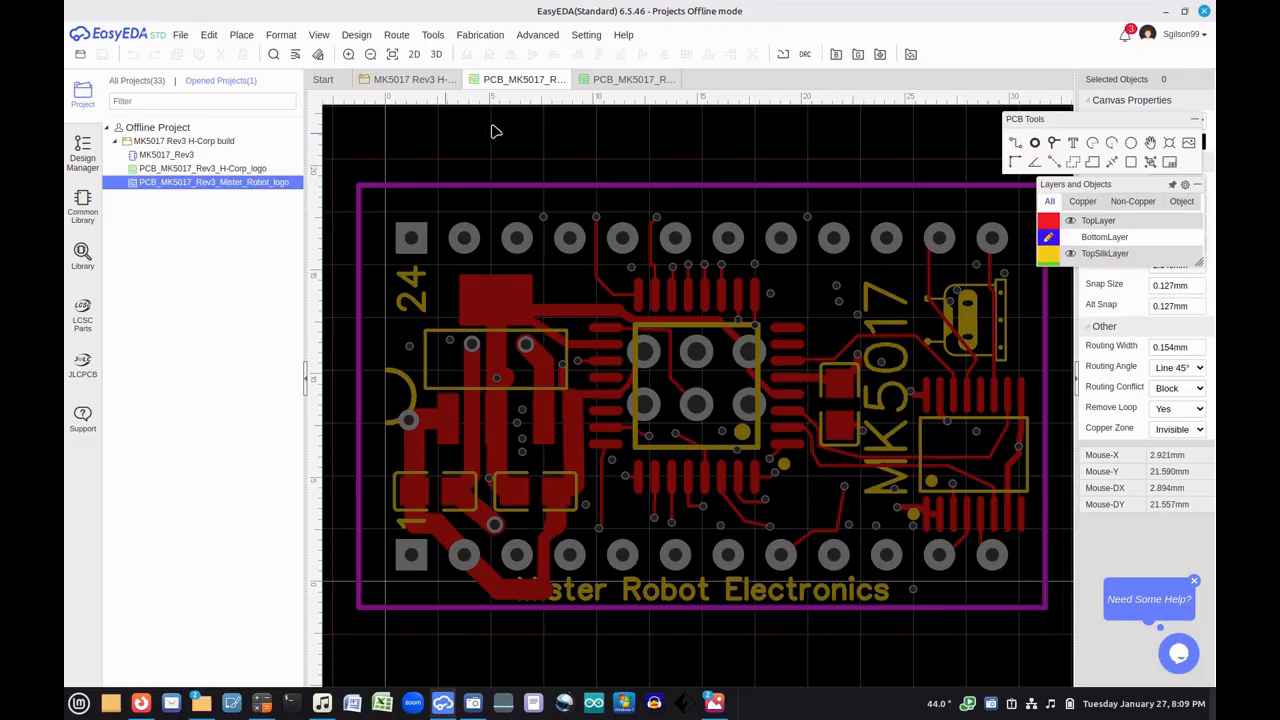
pyautogui.click(620, 80)
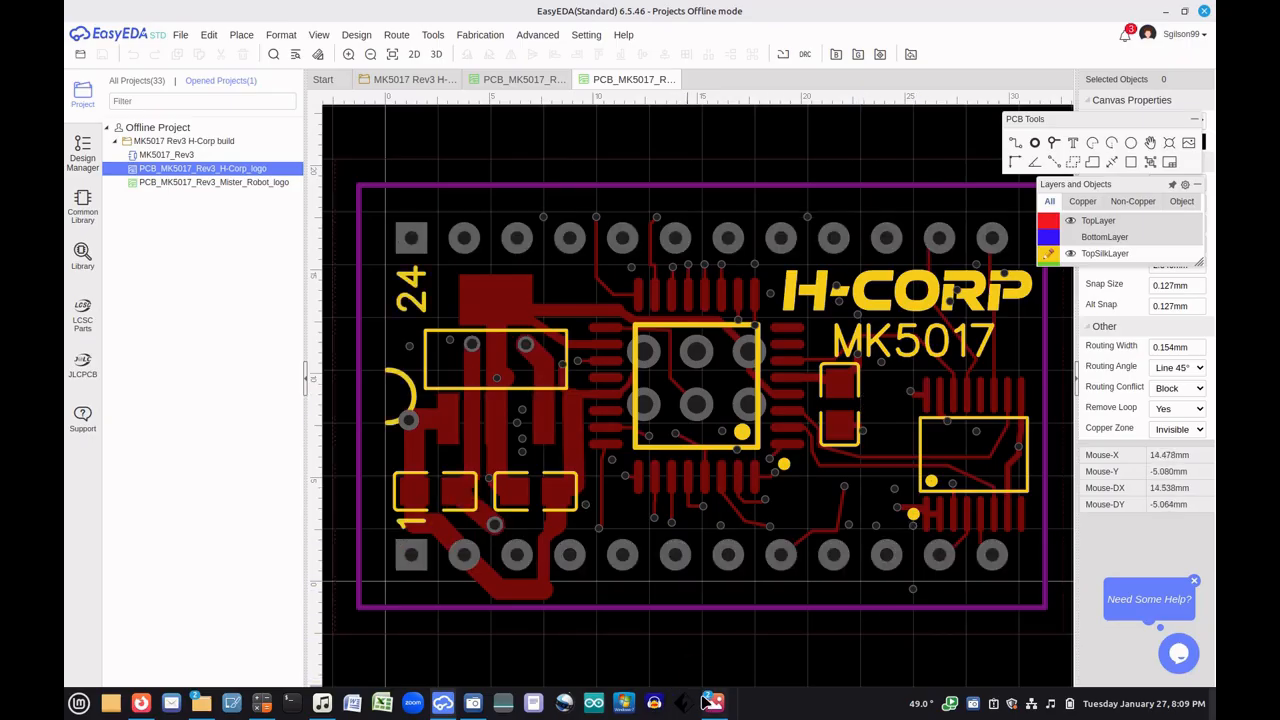
# View the panel arrangement in the H-Corp Mister Robot matrix.jpg image and minimize it to return to the H-Corp board
pyautogui.moveTo(714, 706)
pyautogui.click(670, 662)
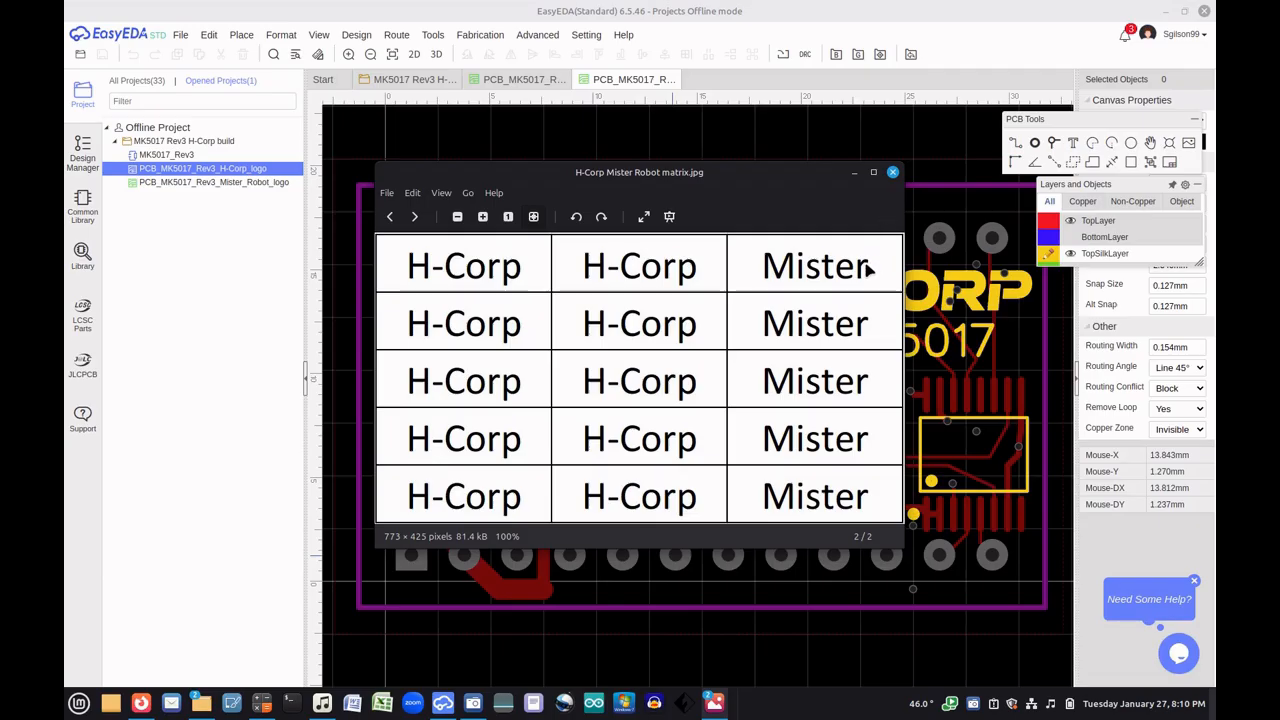
pyautogui.click(854, 174)
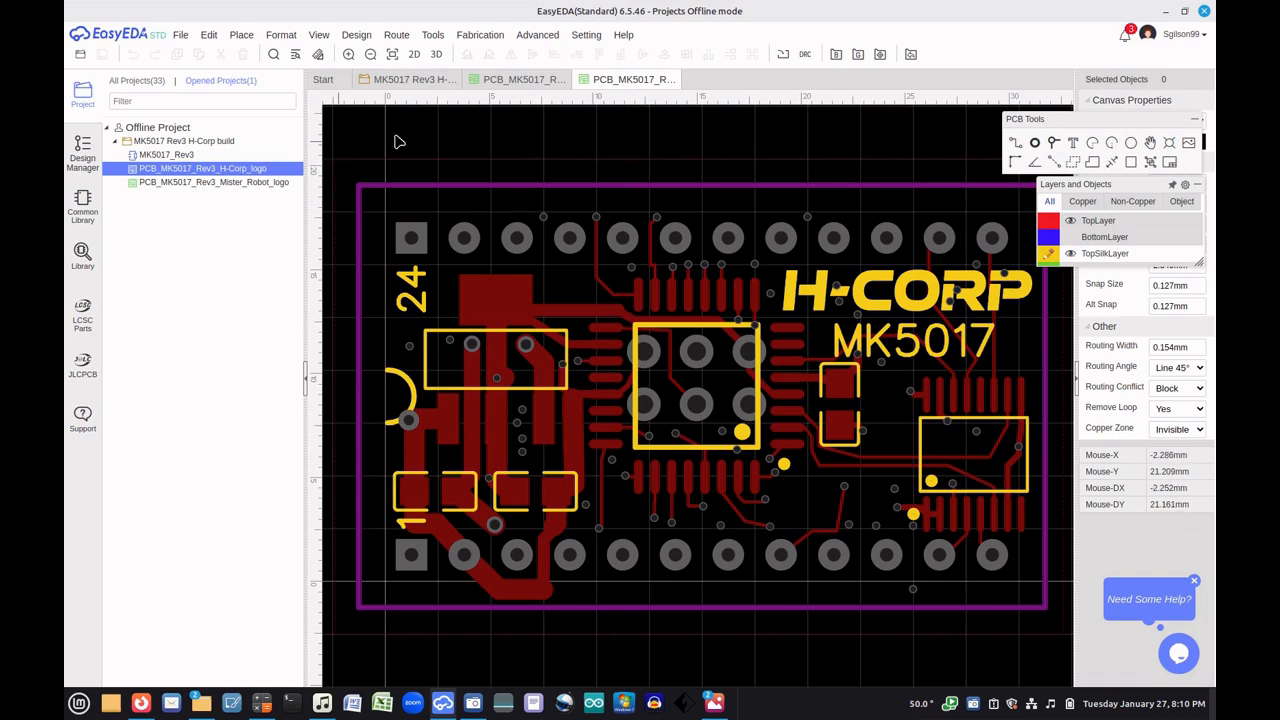
# Panelize the H-Corp board using V-CUT with 3 columns, 5 rows, and column and row spacing of 0 mm
pyautogui.click(382, 30)
pyautogui.moveTo(440, 36)
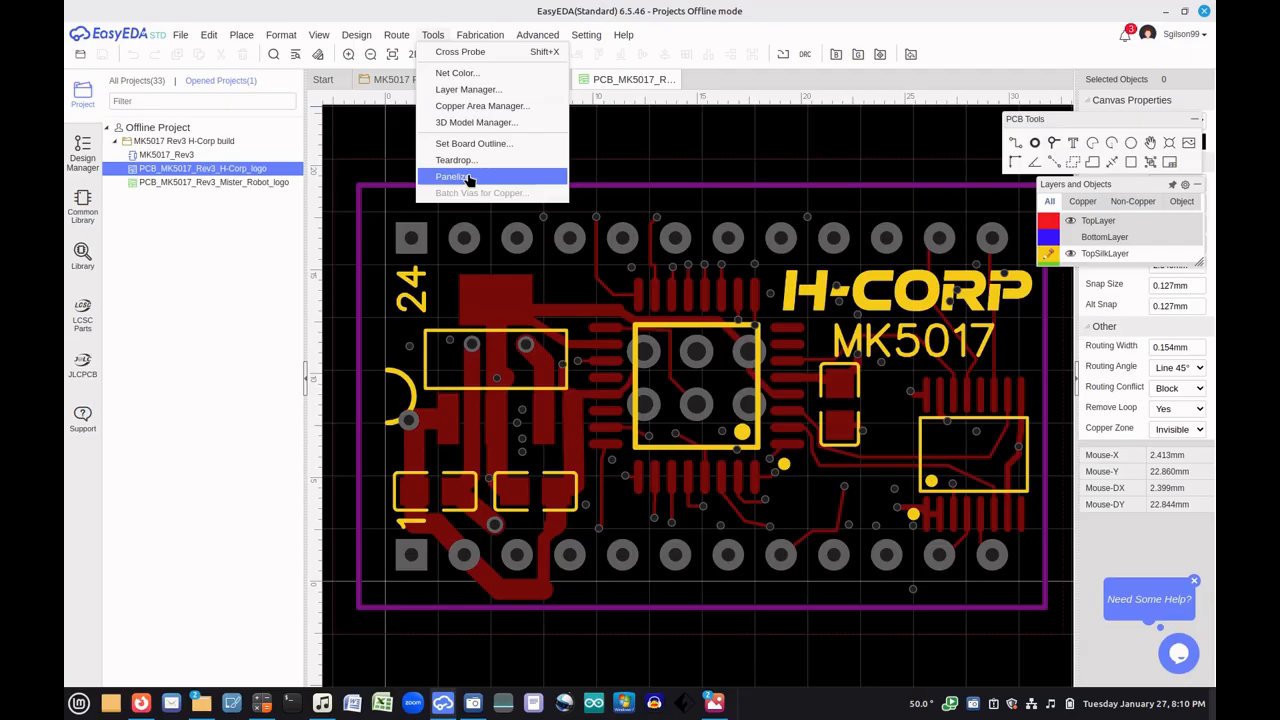
pyautogui.click(469, 177)
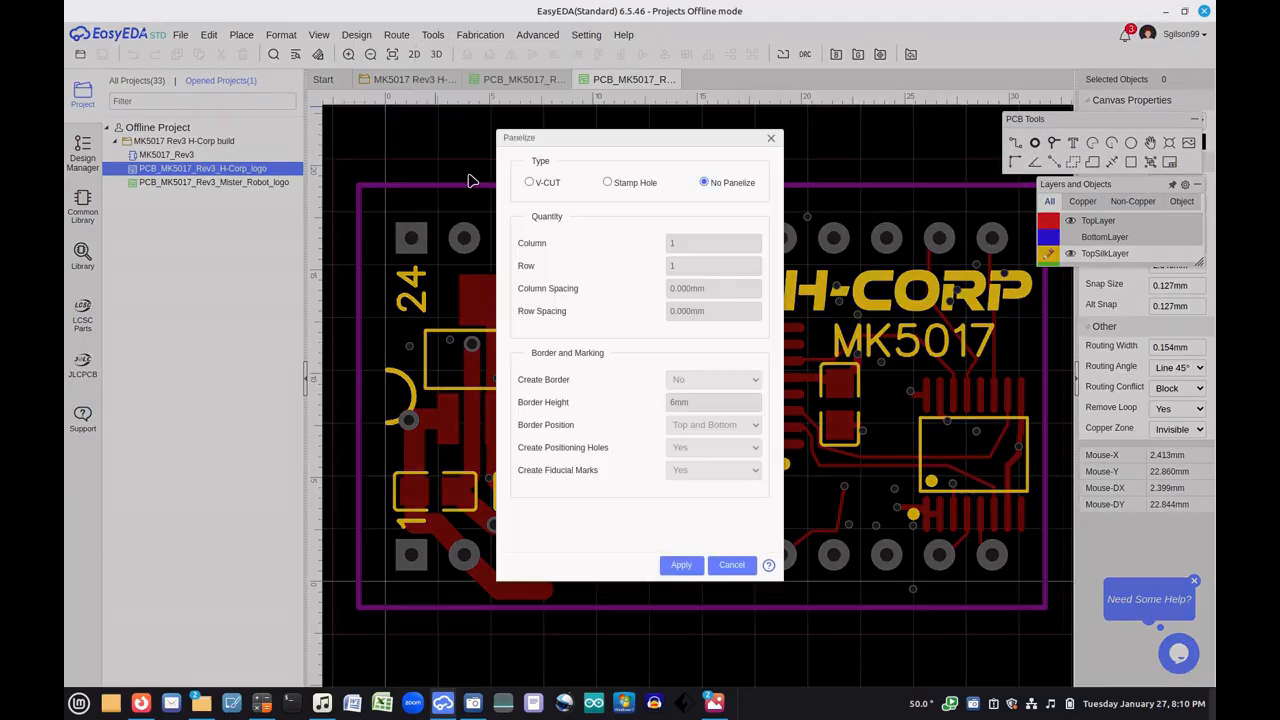
pyautogui.click(530, 182)
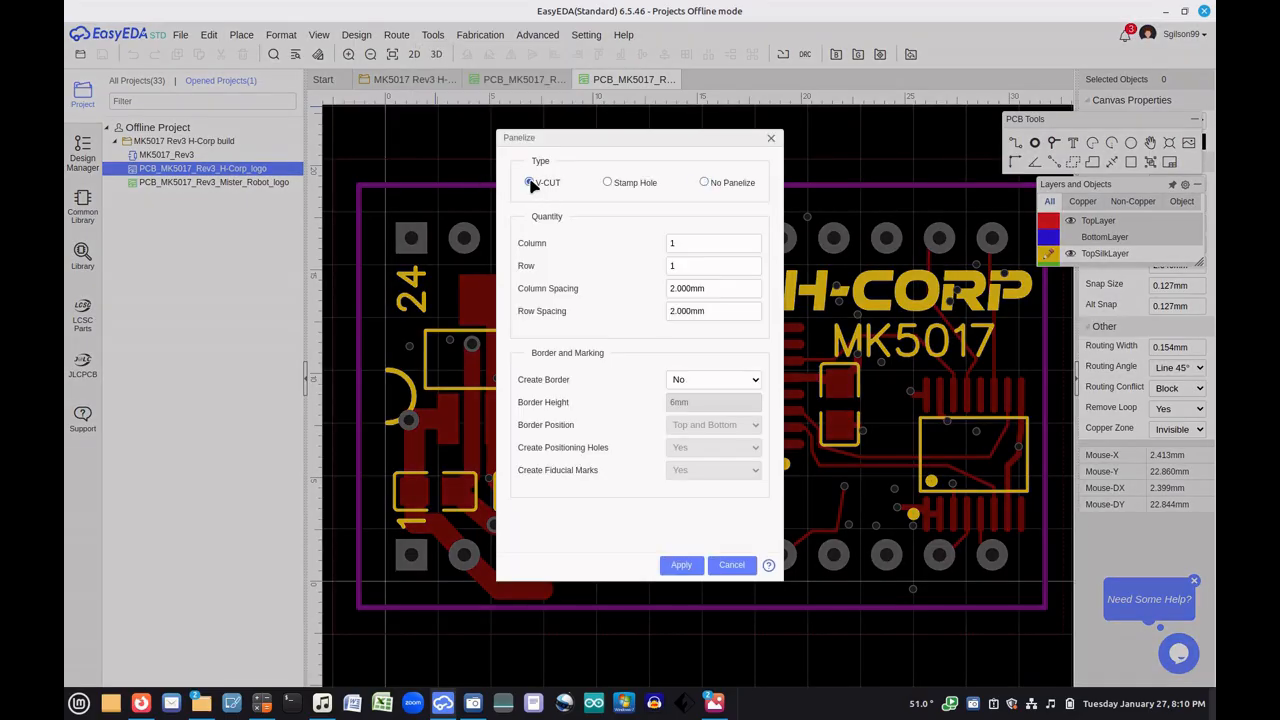
pyautogui.doubleClick(672, 243)
pyautogui.write('3')
pyautogui.doubleClick(671, 265)
pyautogui.doubleClick(693, 288)
pyautogui.write('2')
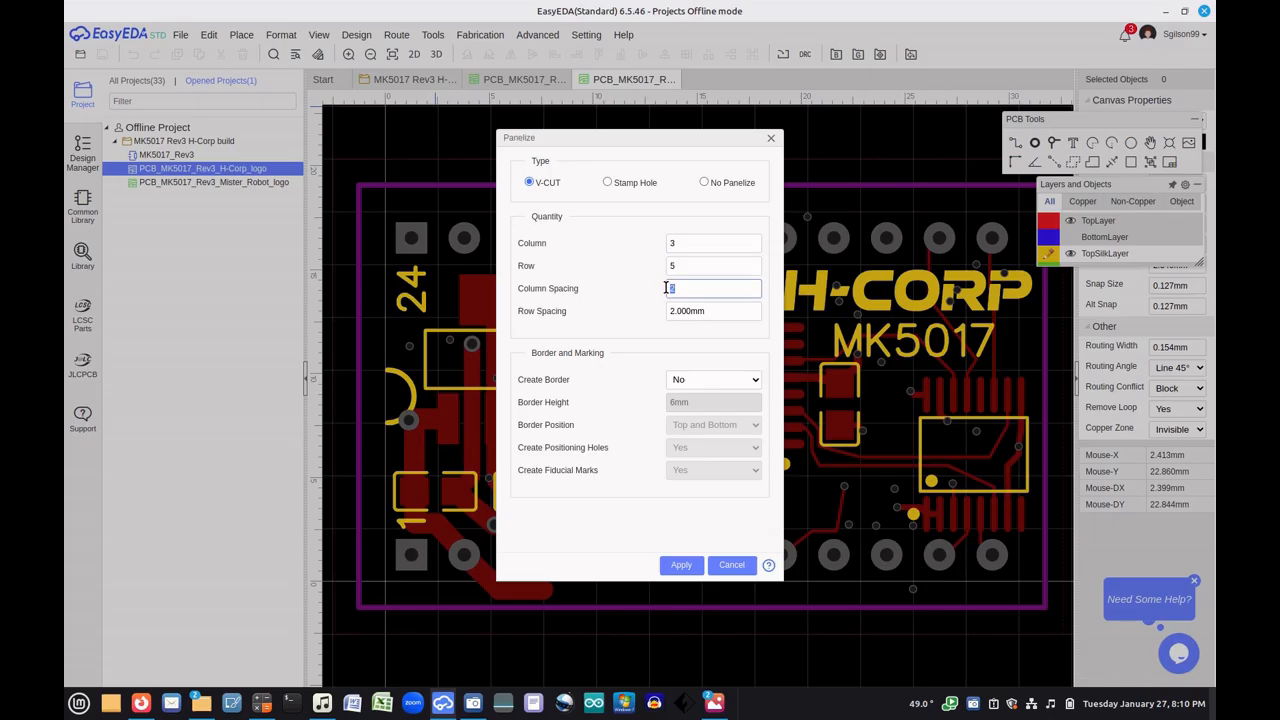
pyautogui.doubleClick(668, 311)
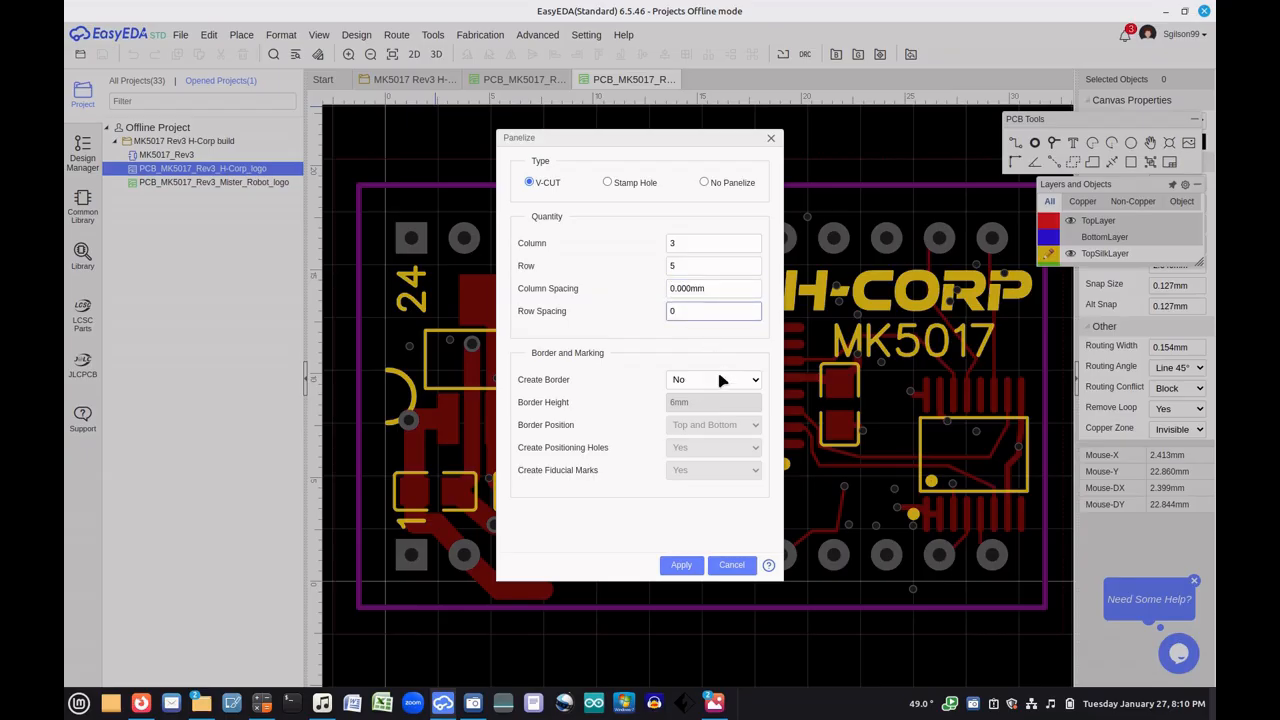
pyautogui.click(690, 565)
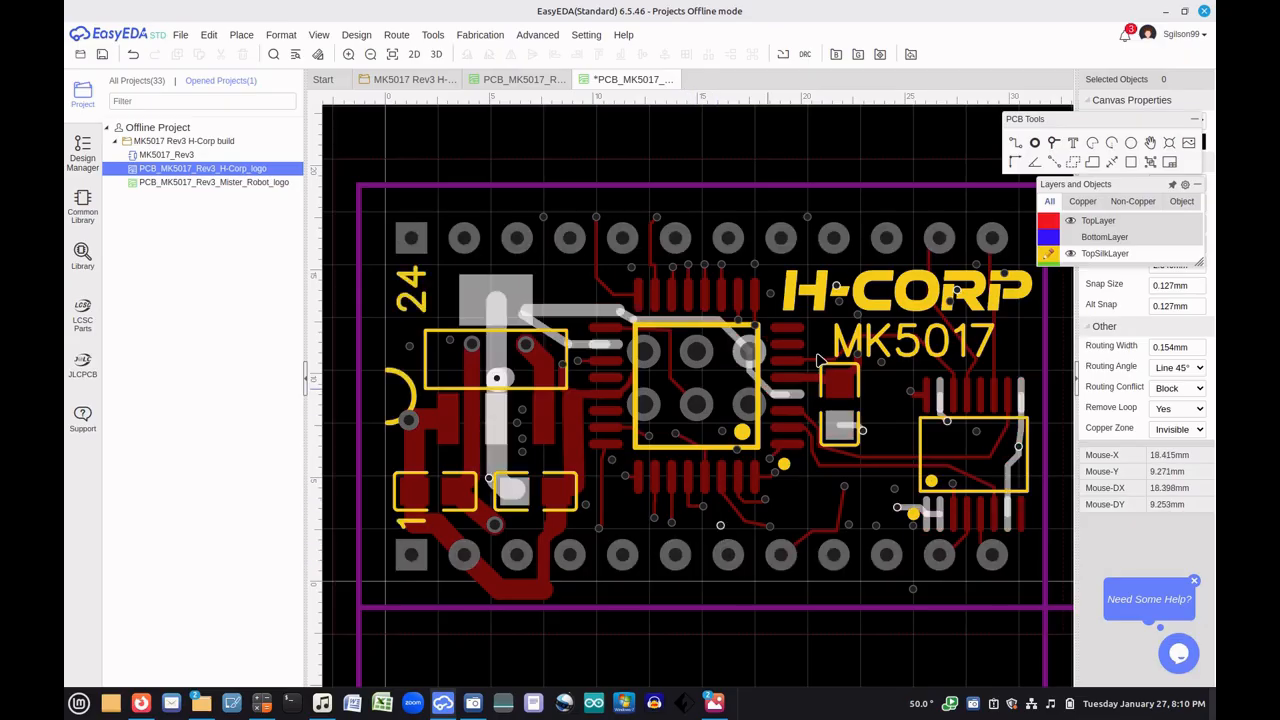
# Examine the panelized outline and its V-CUT lines, hiding the BoardOutLine layer and showing it again
pyautogui.moveTo(1078, 266)
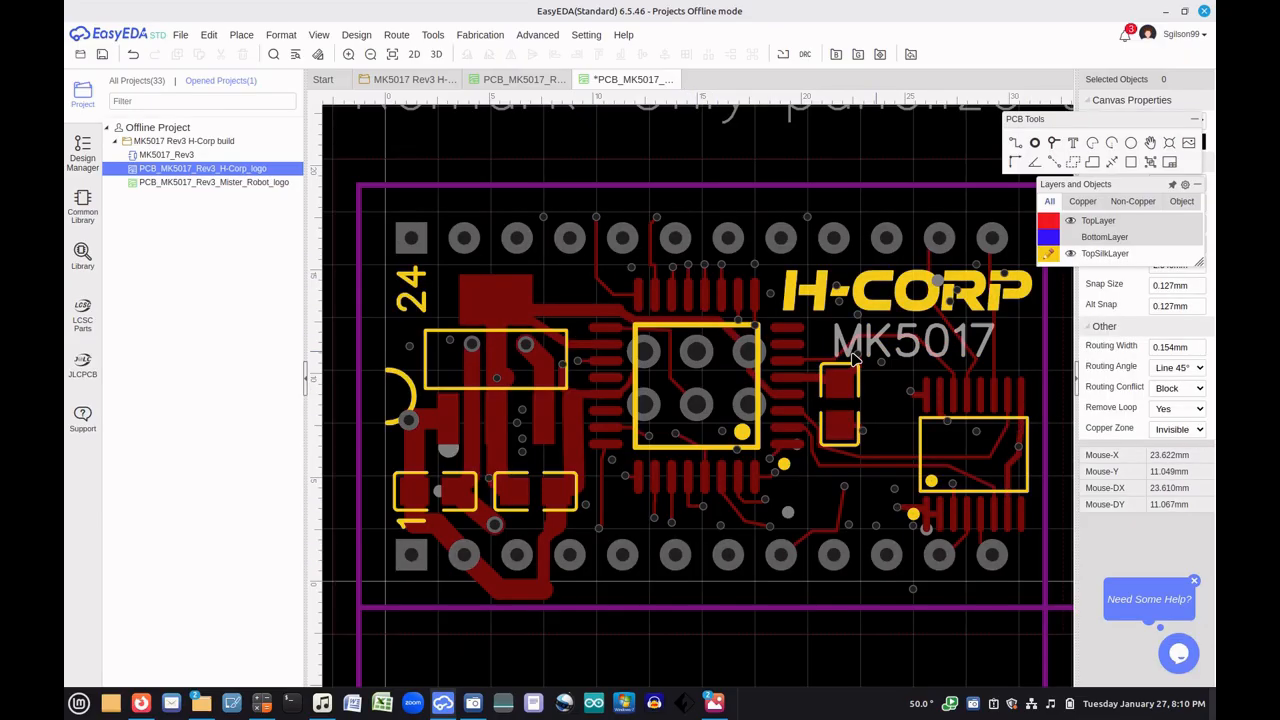
pyautogui.scroll(-4, 776, 357)
pyautogui.scroll(-2, 776, 357)
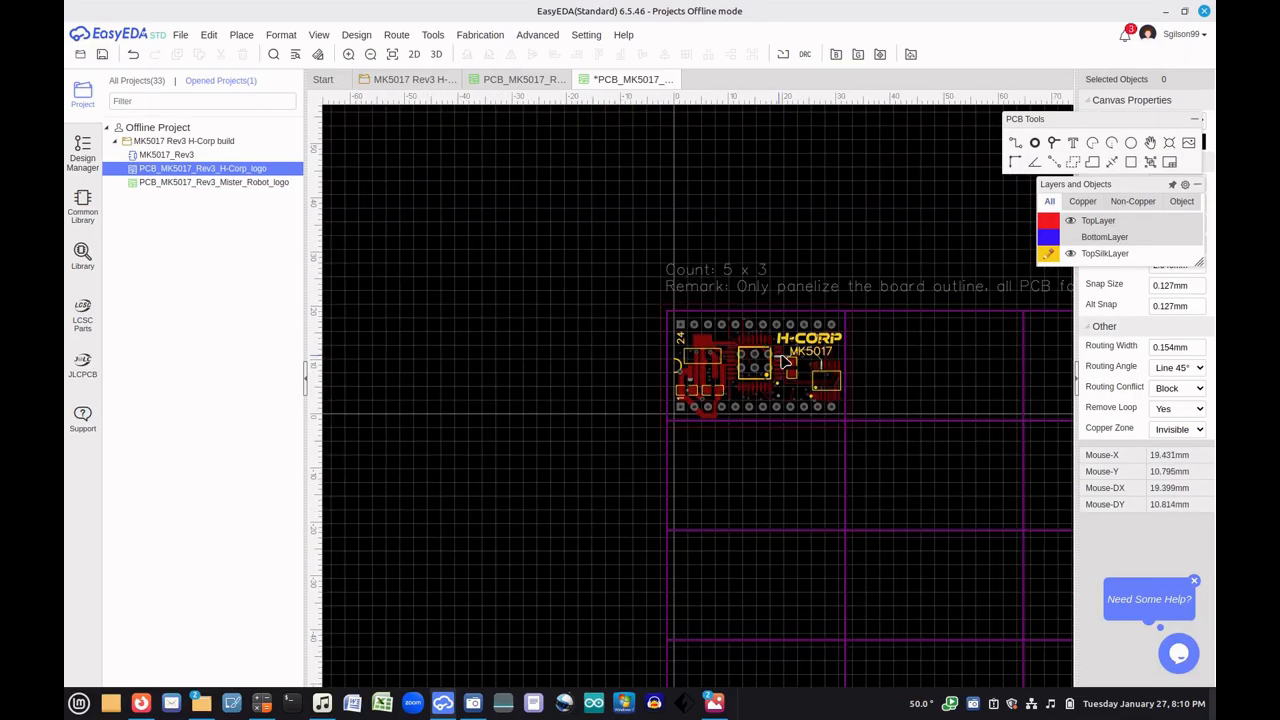
pyautogui.moveTo(909, 371); pyautogui.dragTo(646, 227, button='right')
pyautogui.scroll(-1, 650, 232)
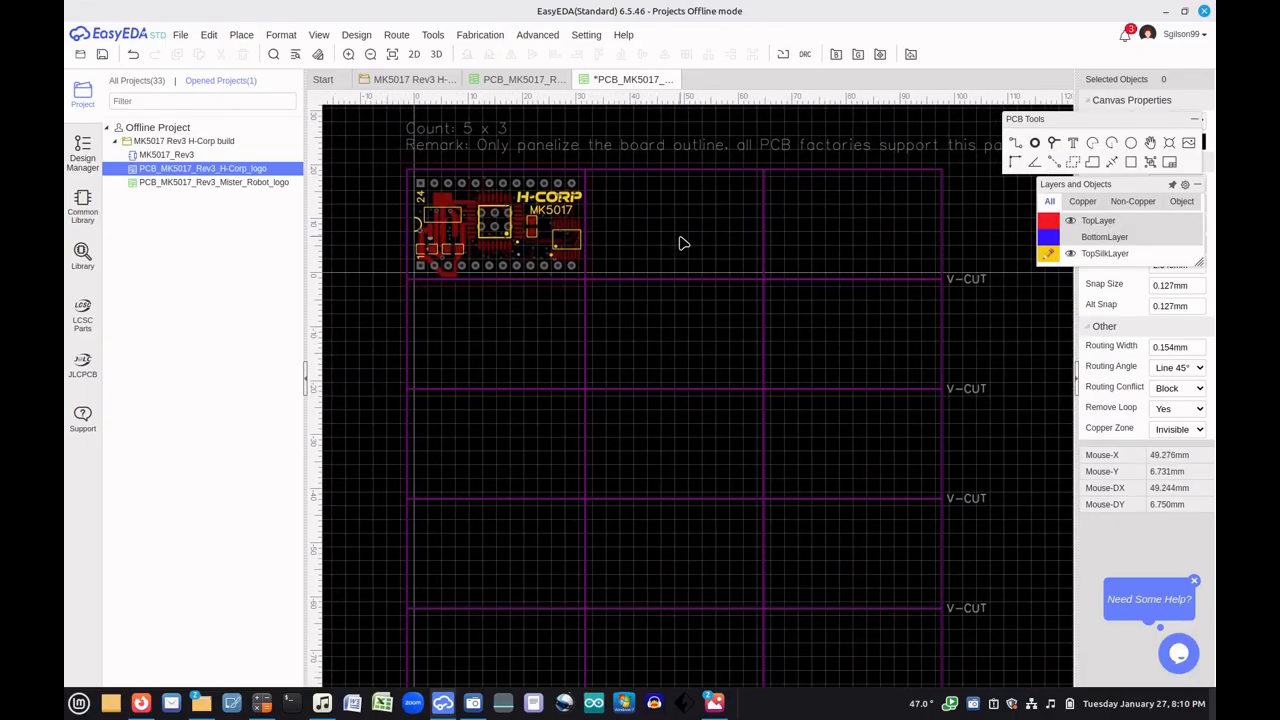
pyautogui.scroll(-1, 663, 234)
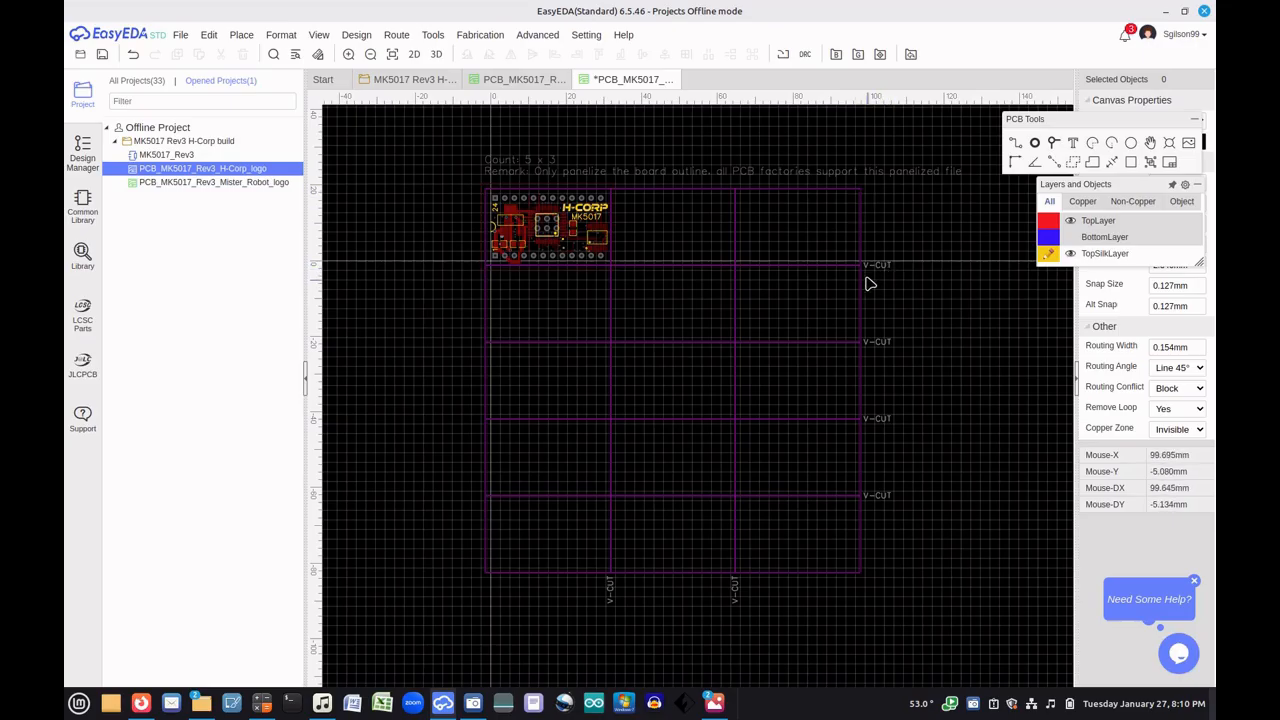
pyautogui.moveTo(1107, 273)
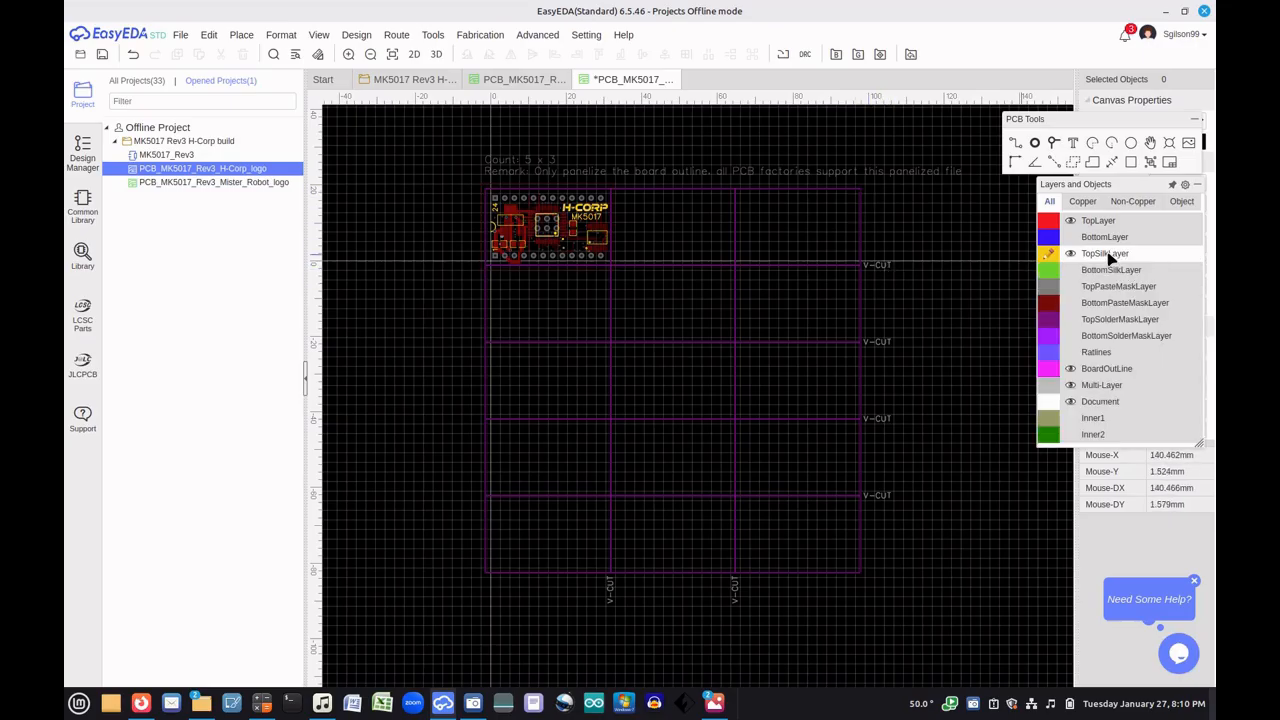
pyautogui.click(1071, 368)
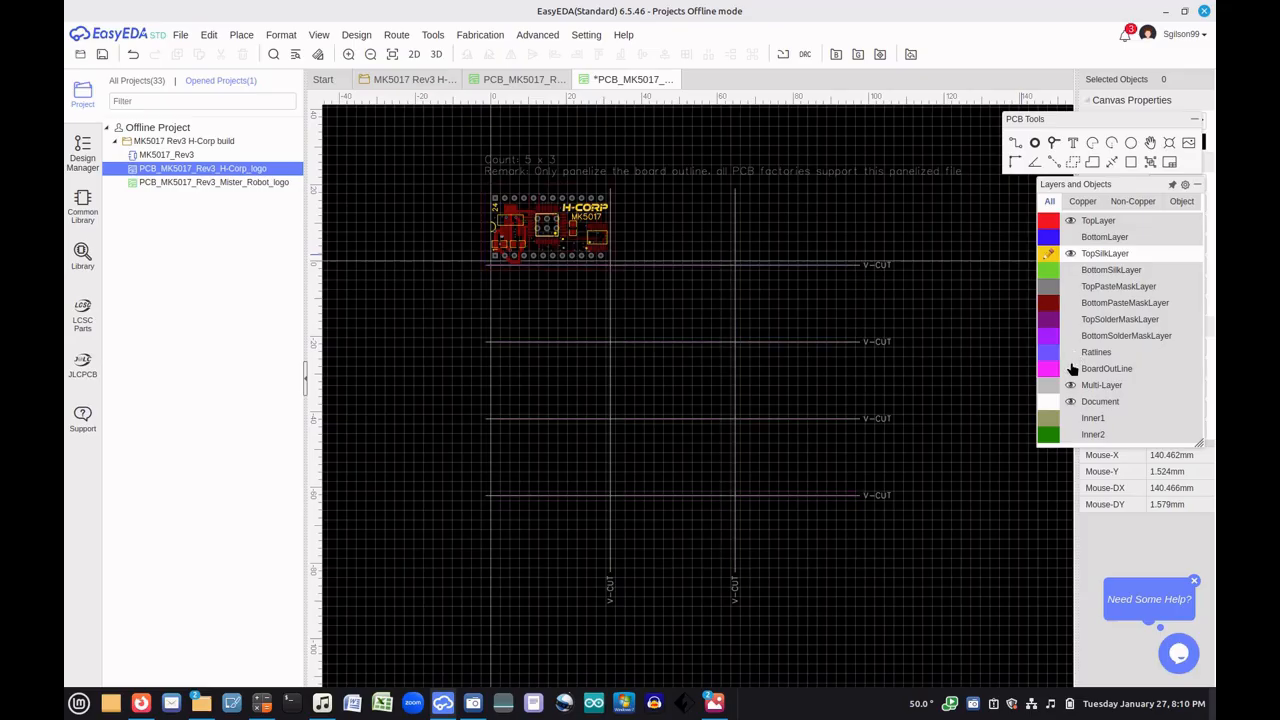
pyautogui.click(1071, 366)
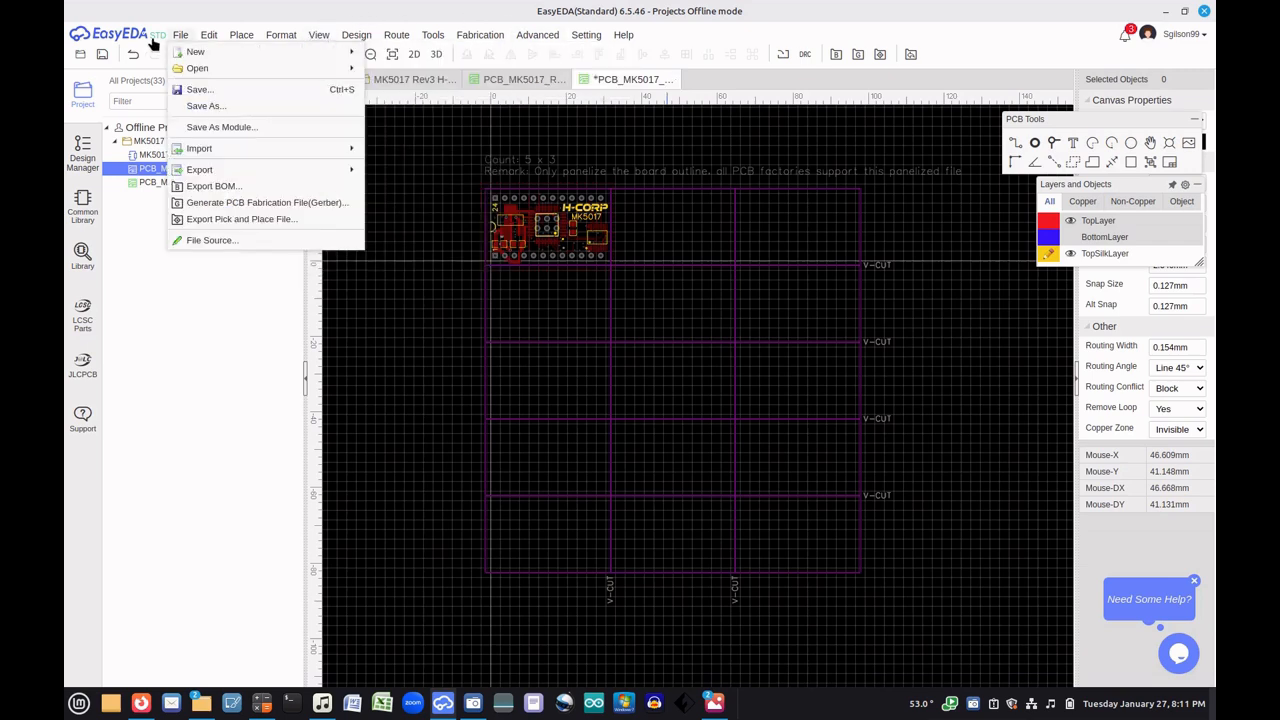
# Undo the panelization of the H-Corp board
pyautogui.click(135, 55)
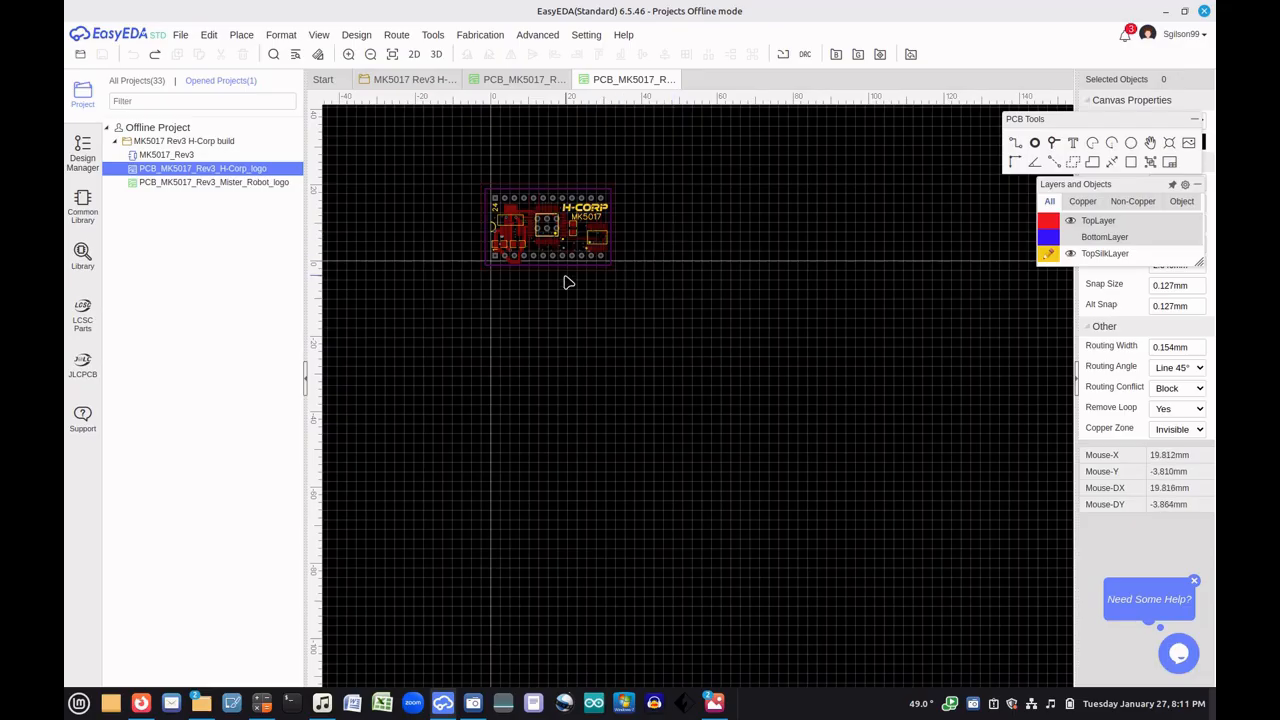
pyautogui.scroll(2, 566, 284)
pyautogui.scroll(3, 557, 289)
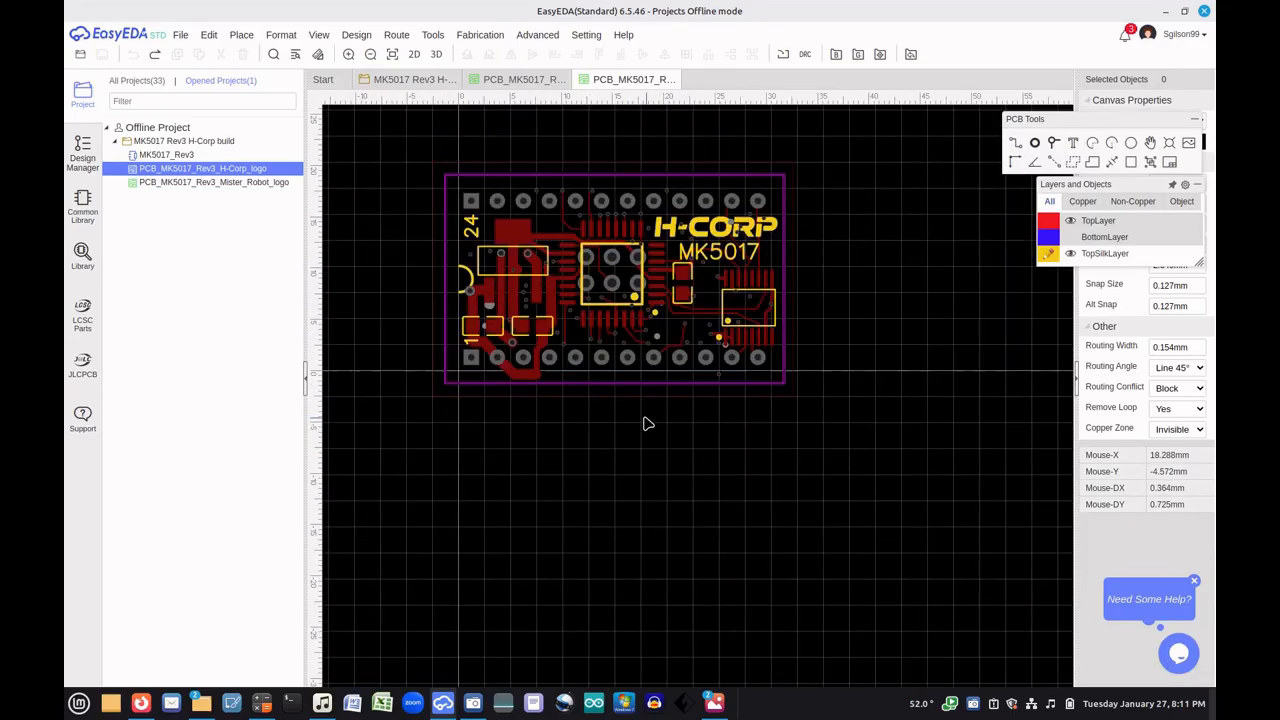
pyautogui.moveTo(635, 429); pyautogui.dragTo(668, 489, button='right')
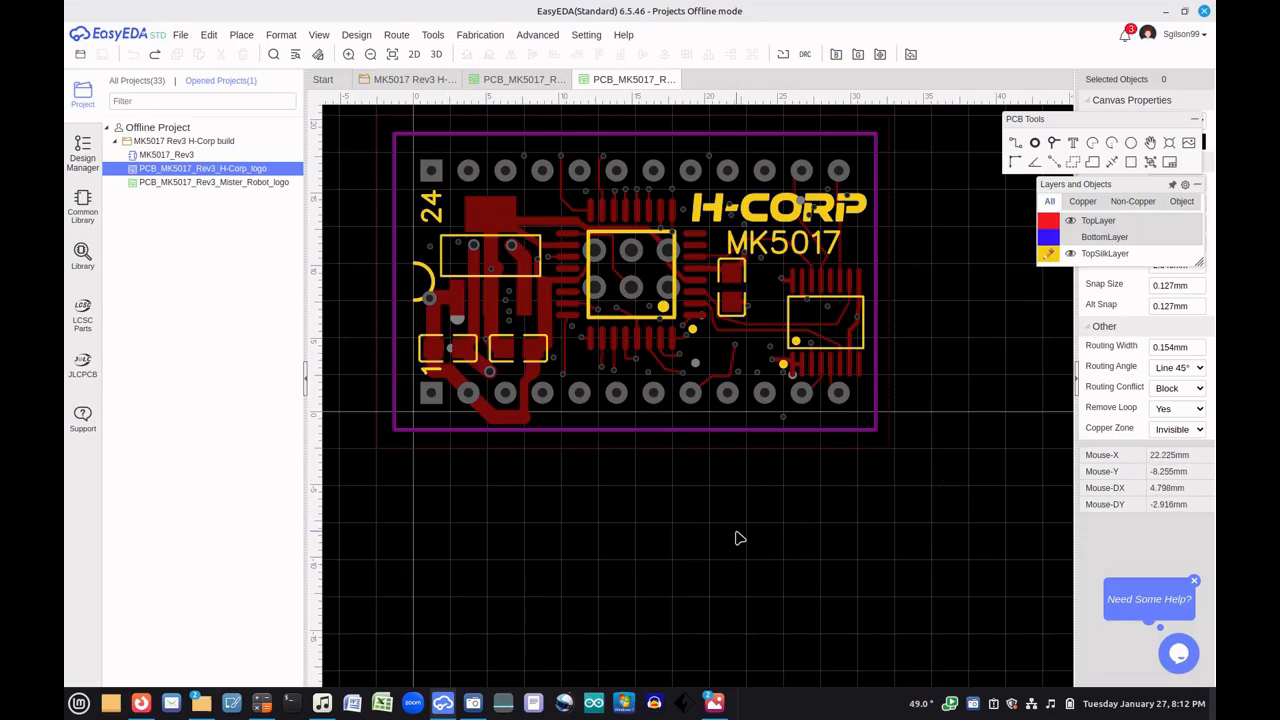
# Save the H-Corp board as a PCB module titled PCB_MK5017_Rev3_H-Corp_logo, and close the module and the board
pyautogui.click(203, 34)
pyautogui.moveTo(183, 37)
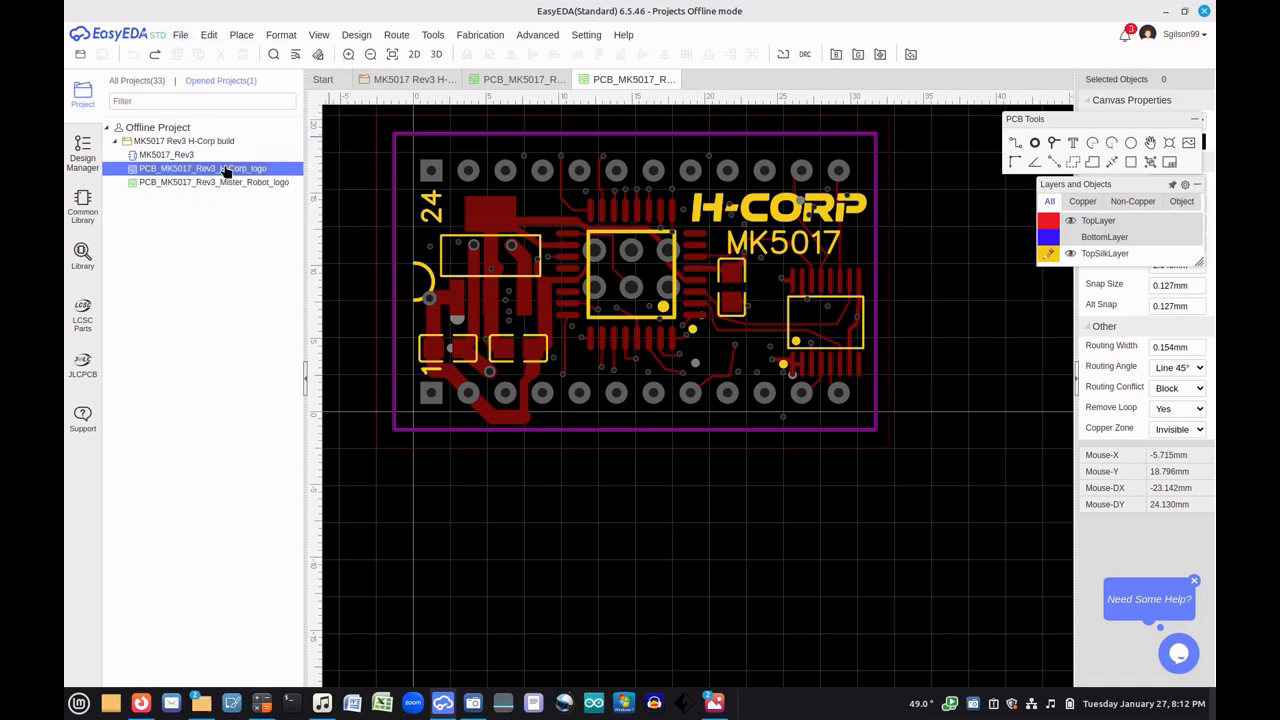
pyautogui.click(180, 34)
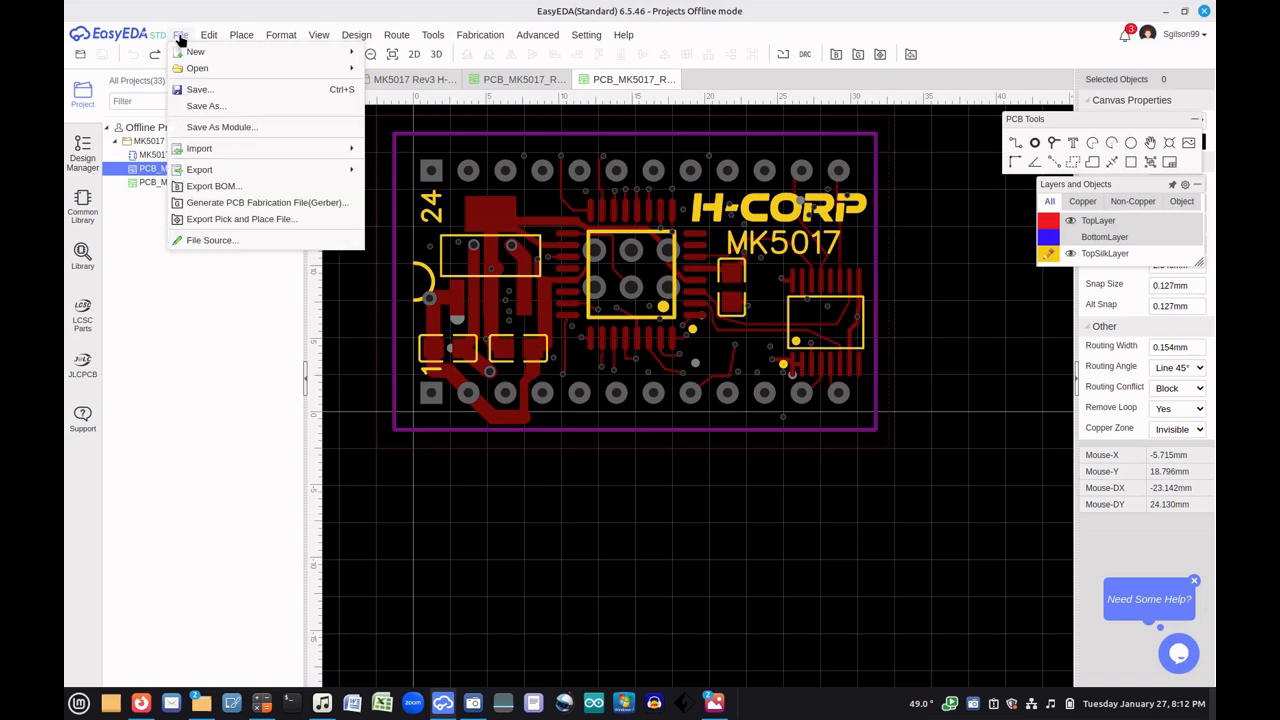
pyautogui.click(217, 128)
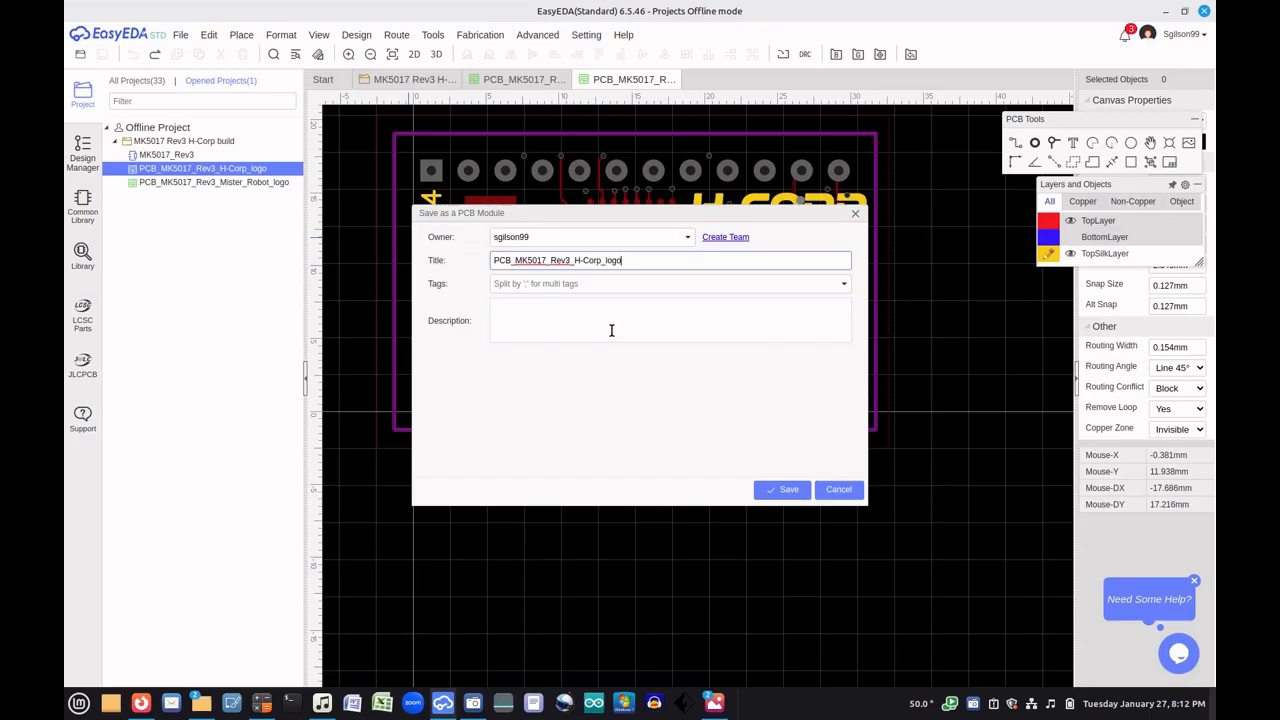
pyautogui.click(787, 490)
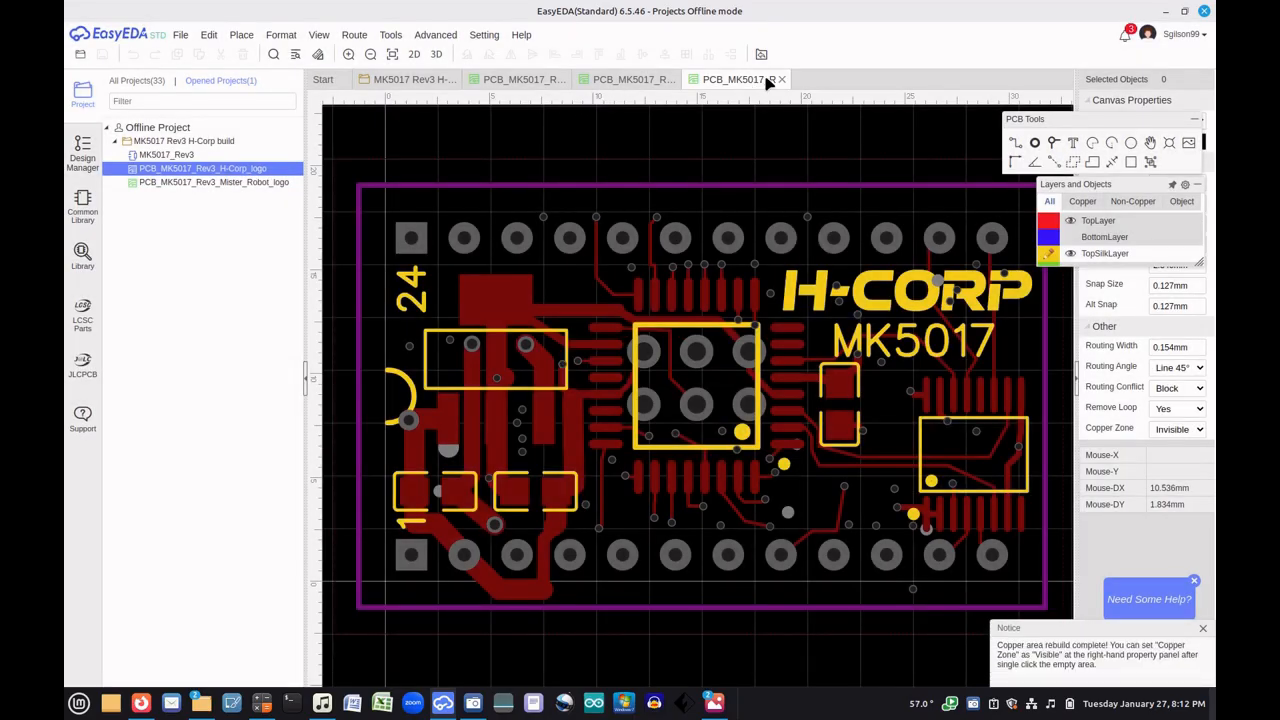
pyautogui.click(782, 80)
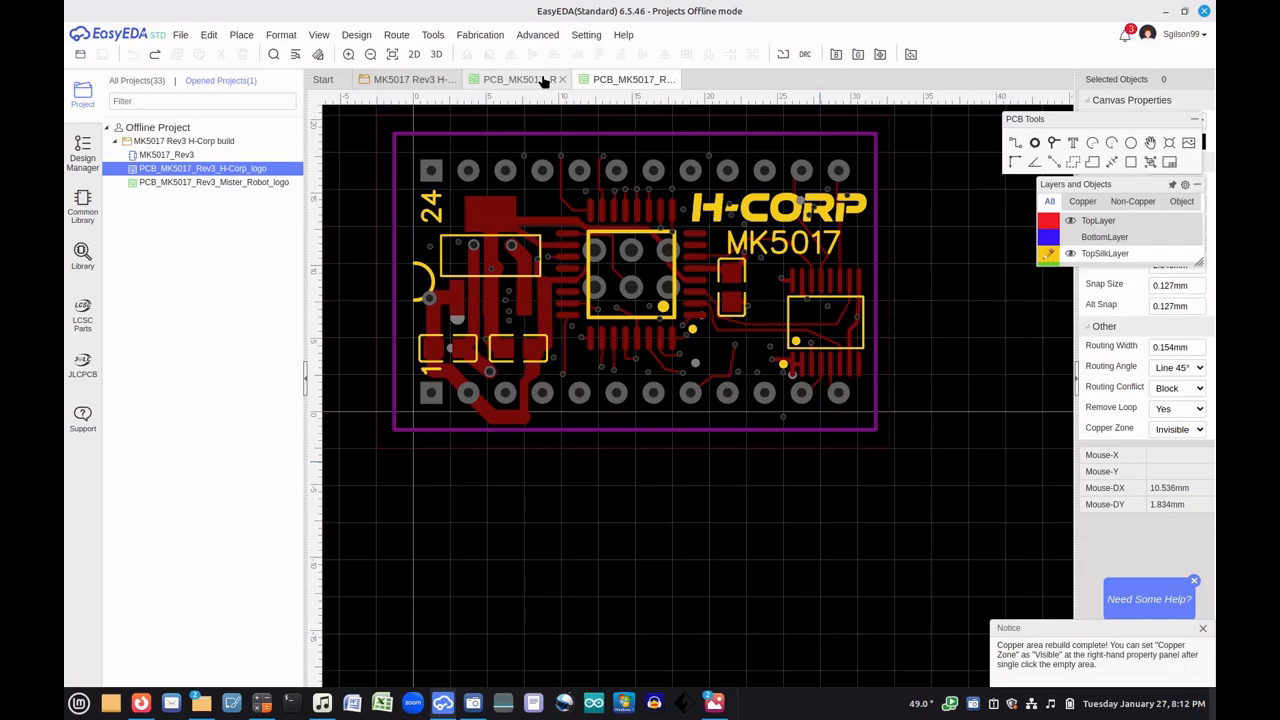
pyautogui.hotkey('ctrl', 's')
pyautogui.click(672, 80)
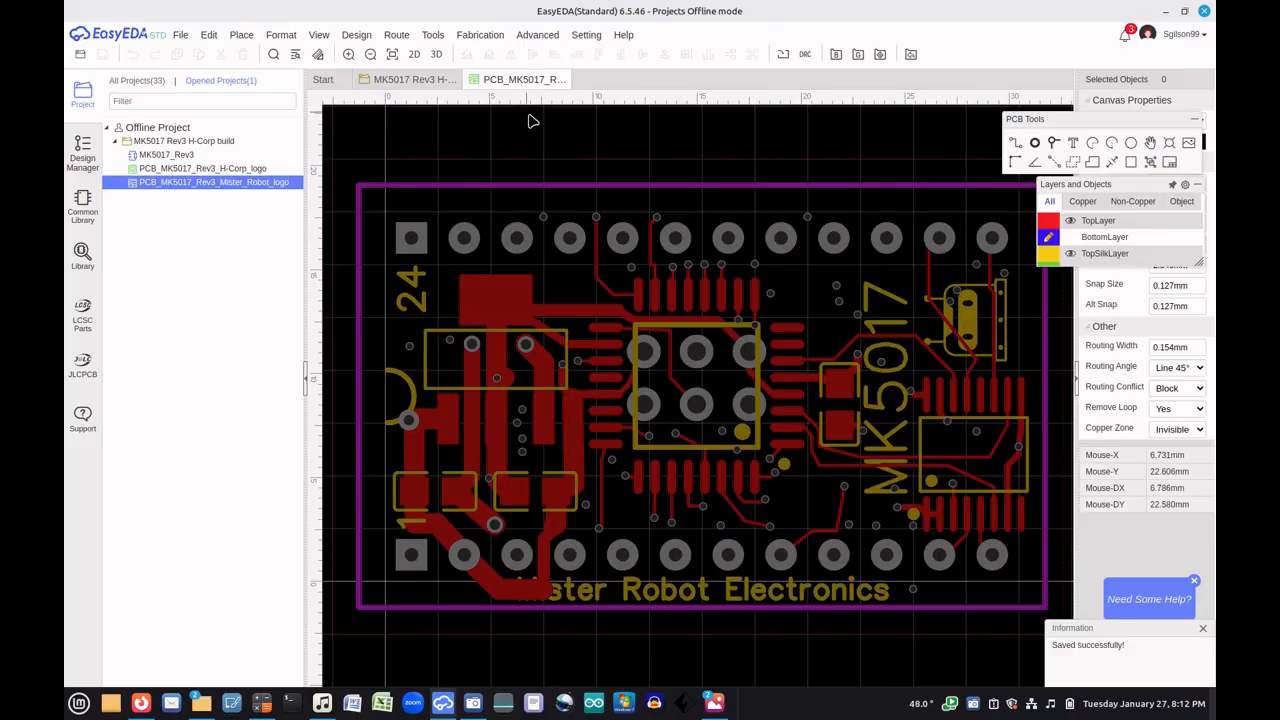
# Run a design rule check on the Mister Robot board and save it as a PCB module titled PCB_MK5017_Rev3_Mister_Robot_logo
pyautogui.click(806, 56)
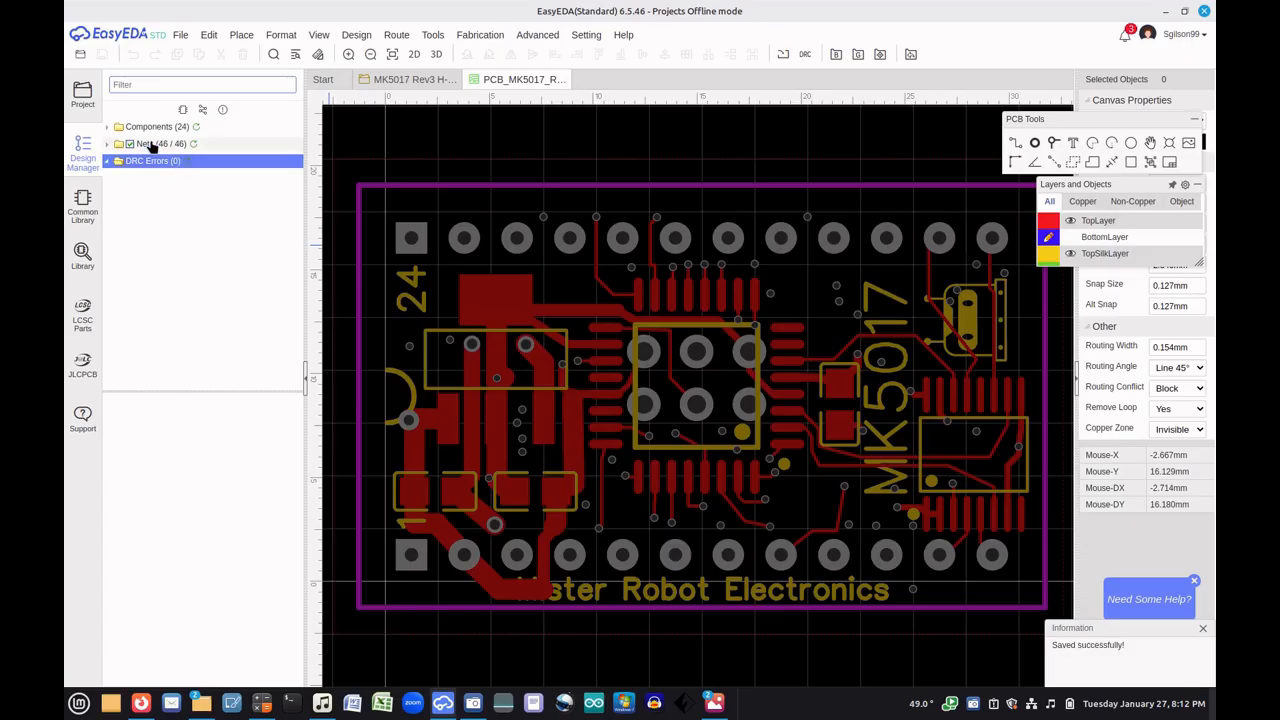
pyautogui.click(84, 96)
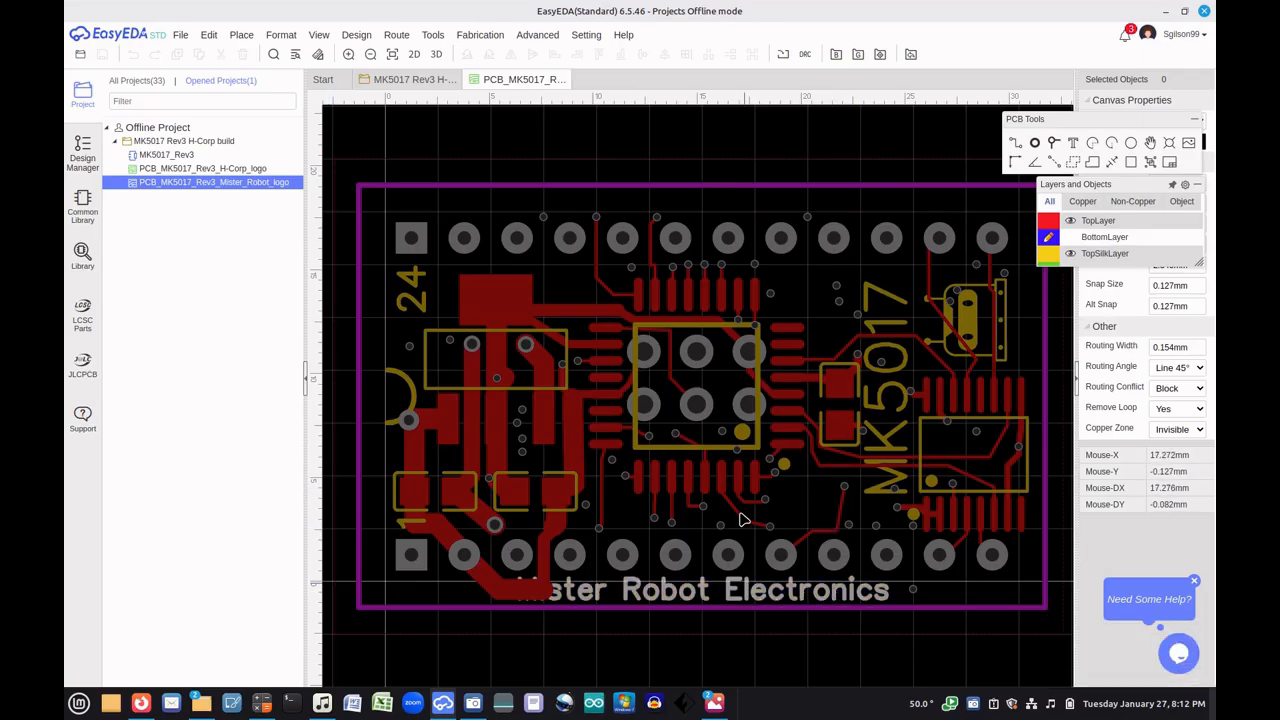
pyautogui.click(209, 34)
pyautogui.moveTo(181, 34)
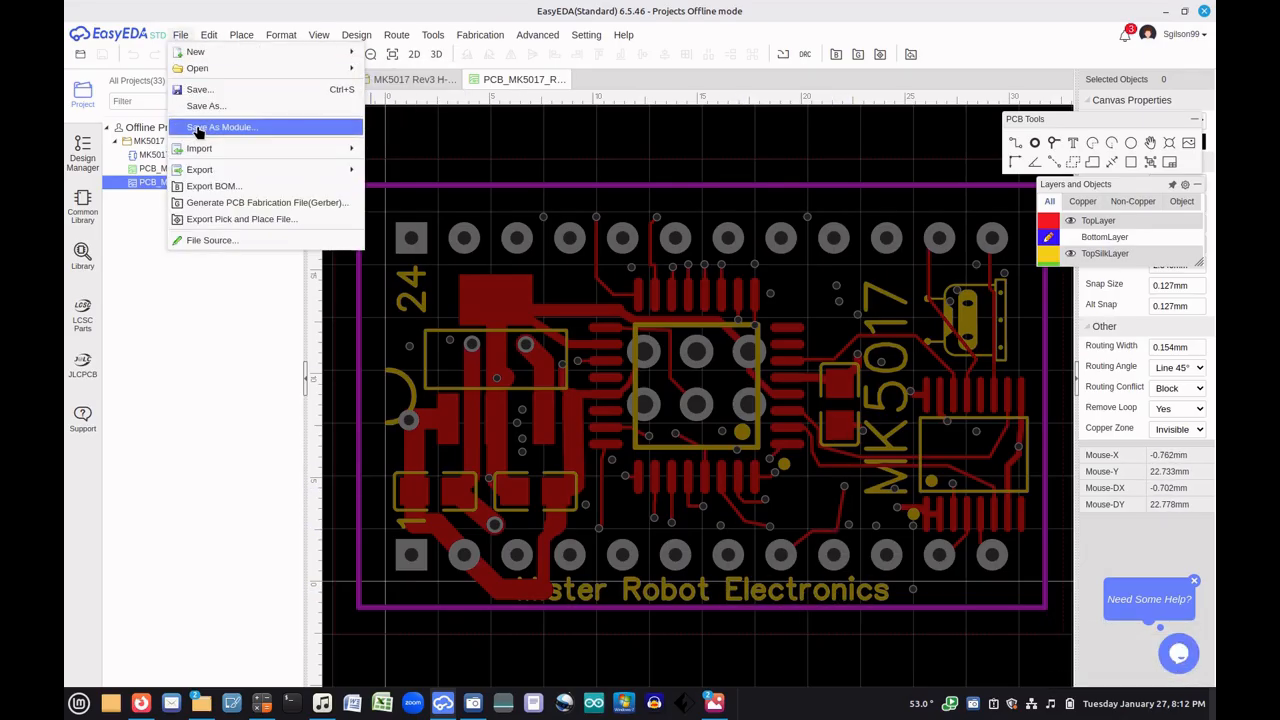
pyautogui.click(275, 127)
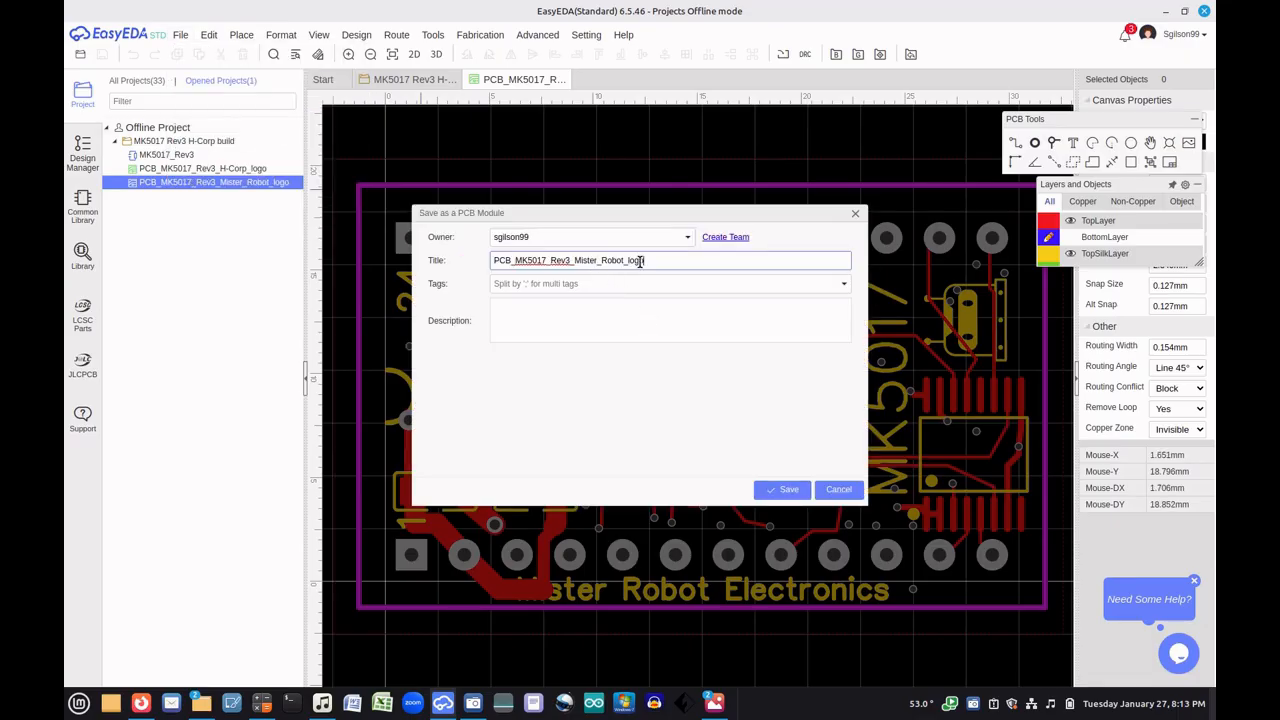
pyautogui.click(787, 489)
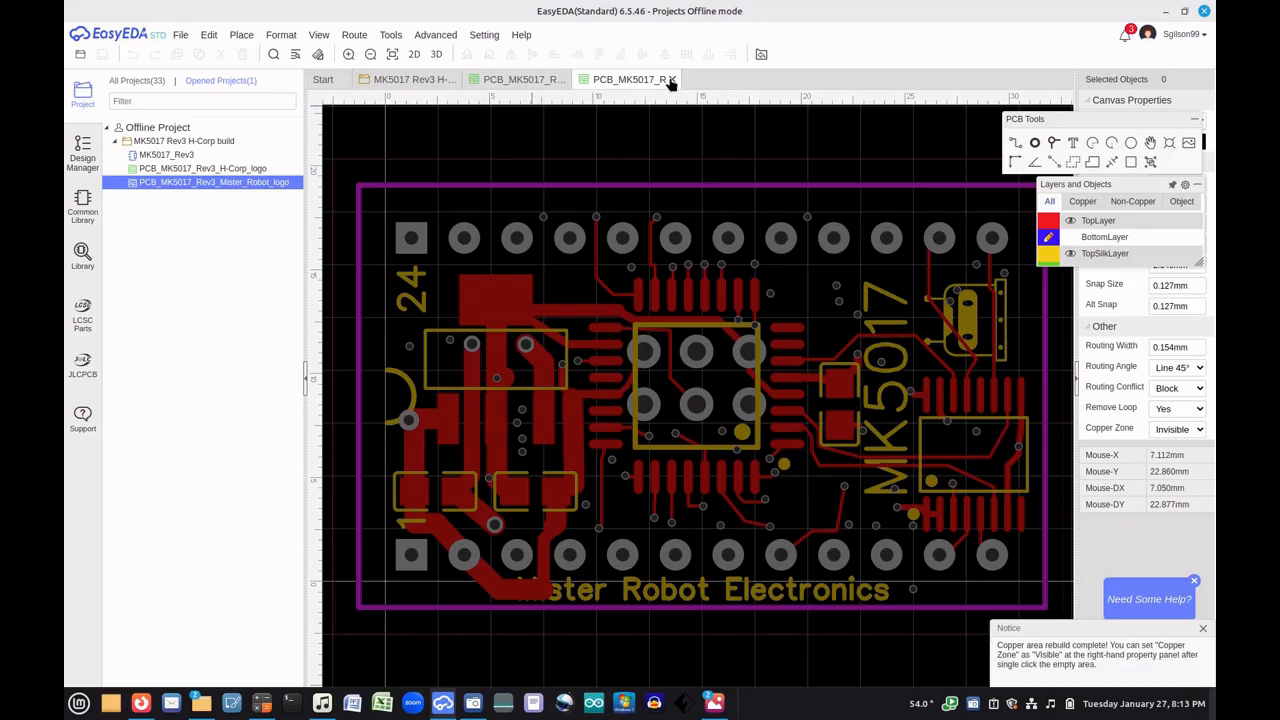
# Close the Mister Robot module, the Mister Robot board and the MK5017 schematic
pyautogui.click(671, 84)
pyautogui.click(563, 80)
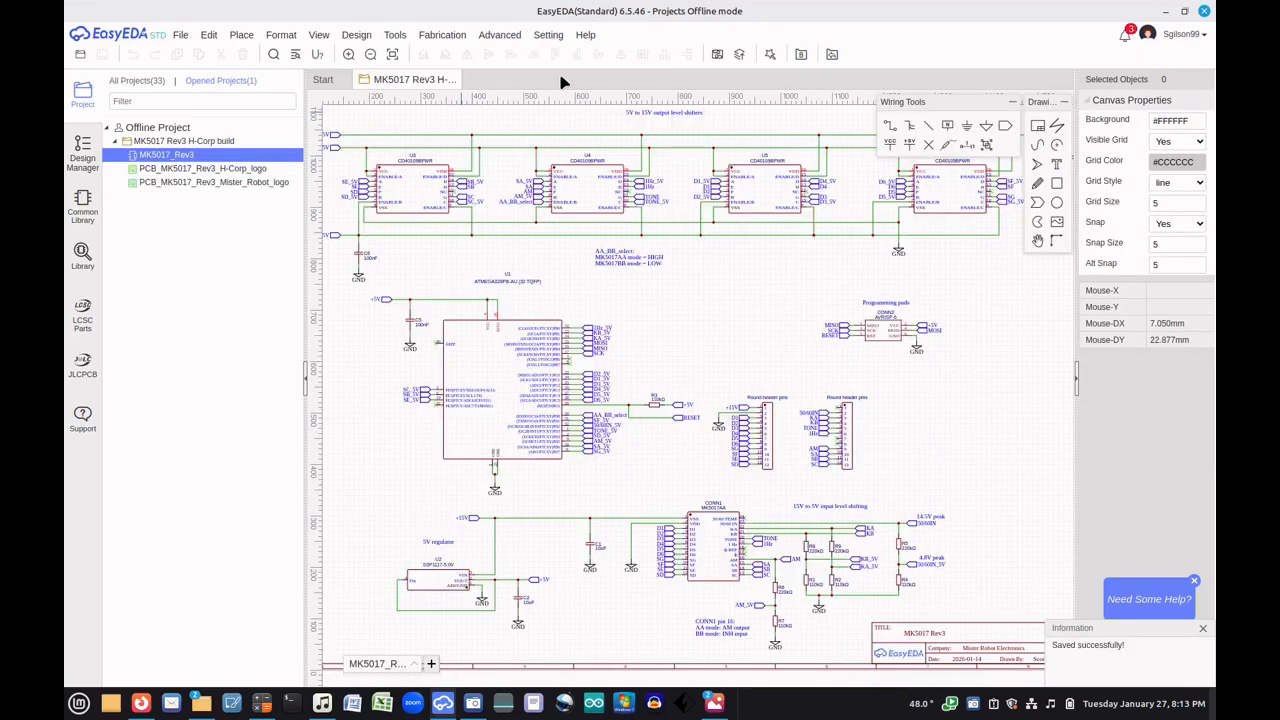
pyautogui.click(452, 80)
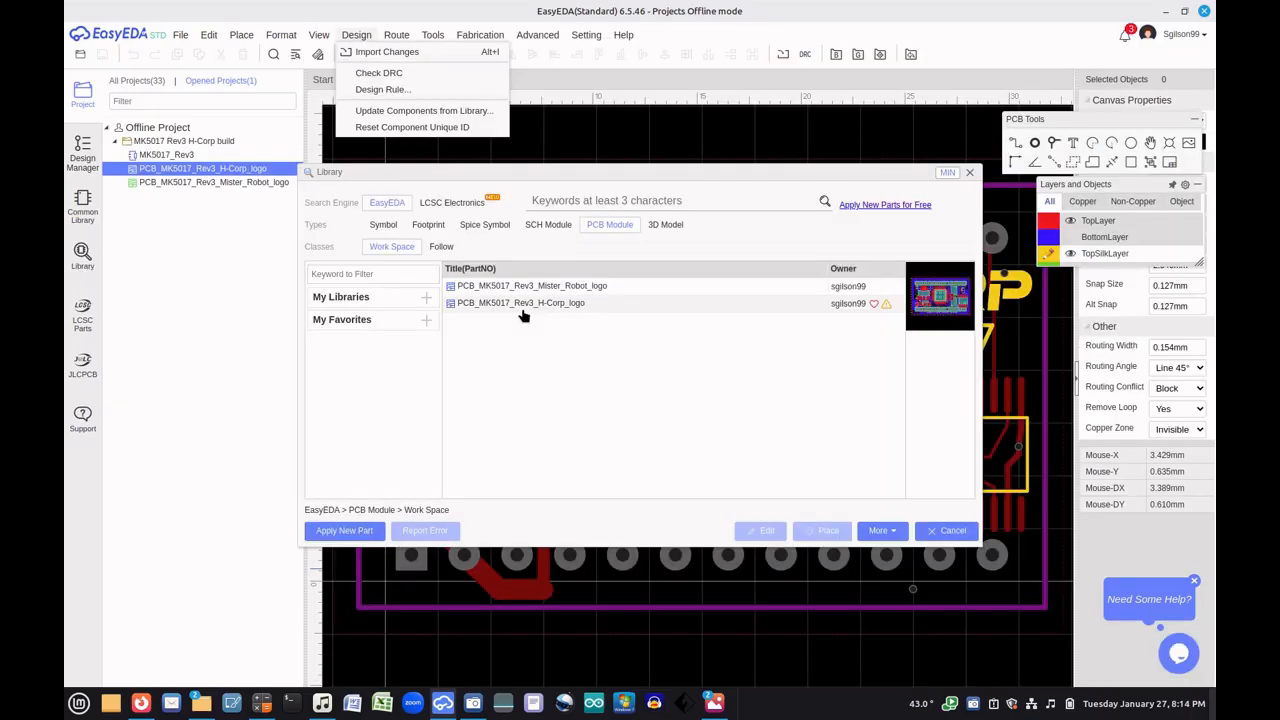
# Check the PCB modules saved in the library's work space for both MK5017 boards, and close the library
pyautogui.click(383, 225)
pyautogui.click(607, 226)
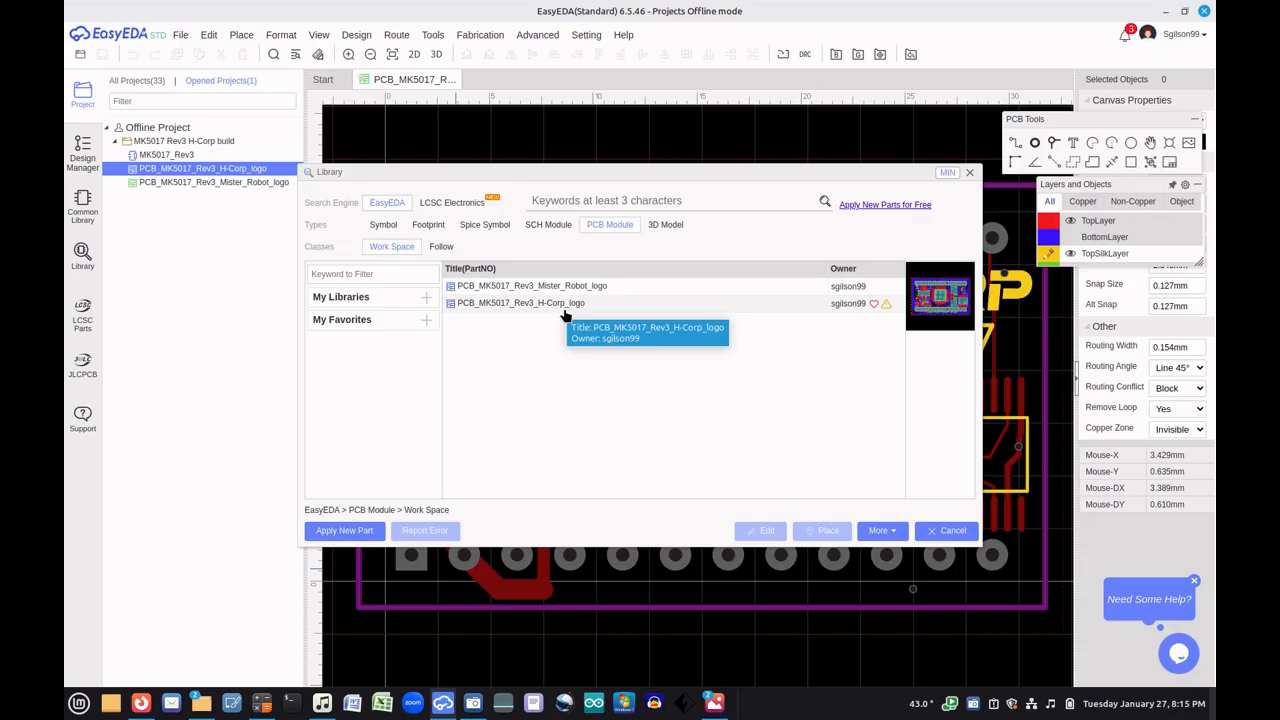
pyautogui.click(945, 531)
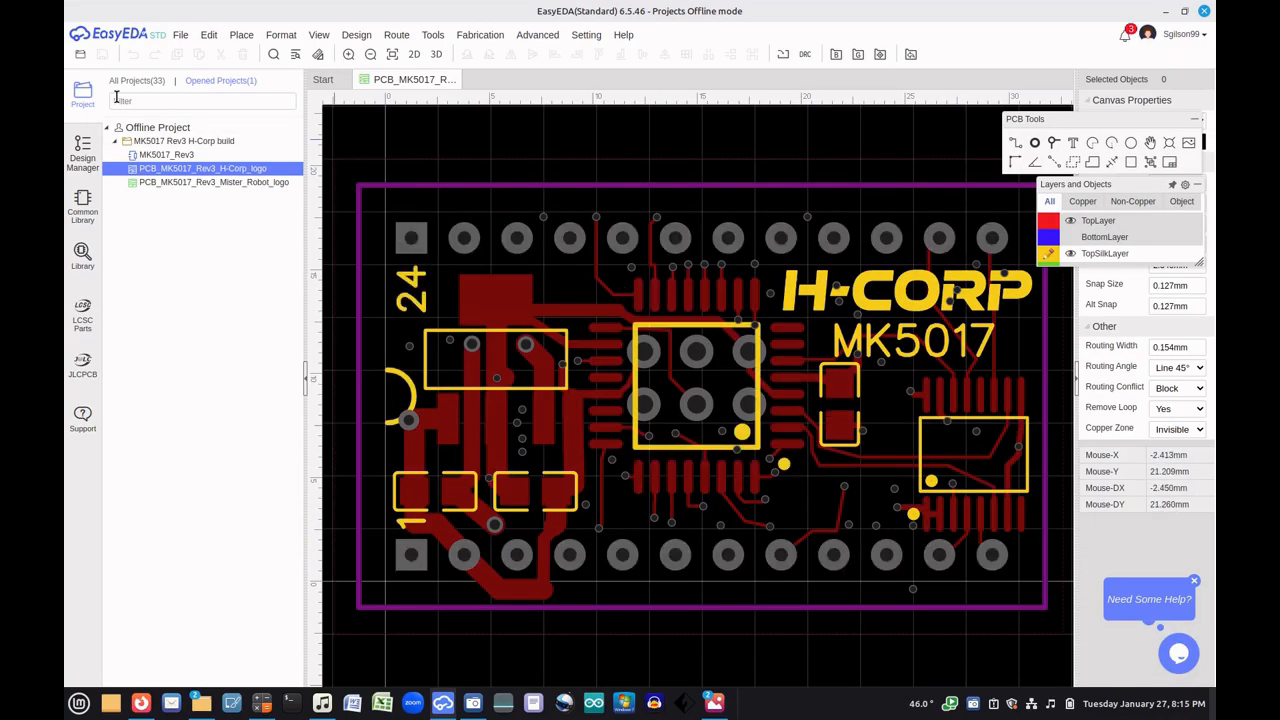
# Create a new PCB without a predefined board outline, and close the H-Corp board document
pyautogui.click(176, 36)
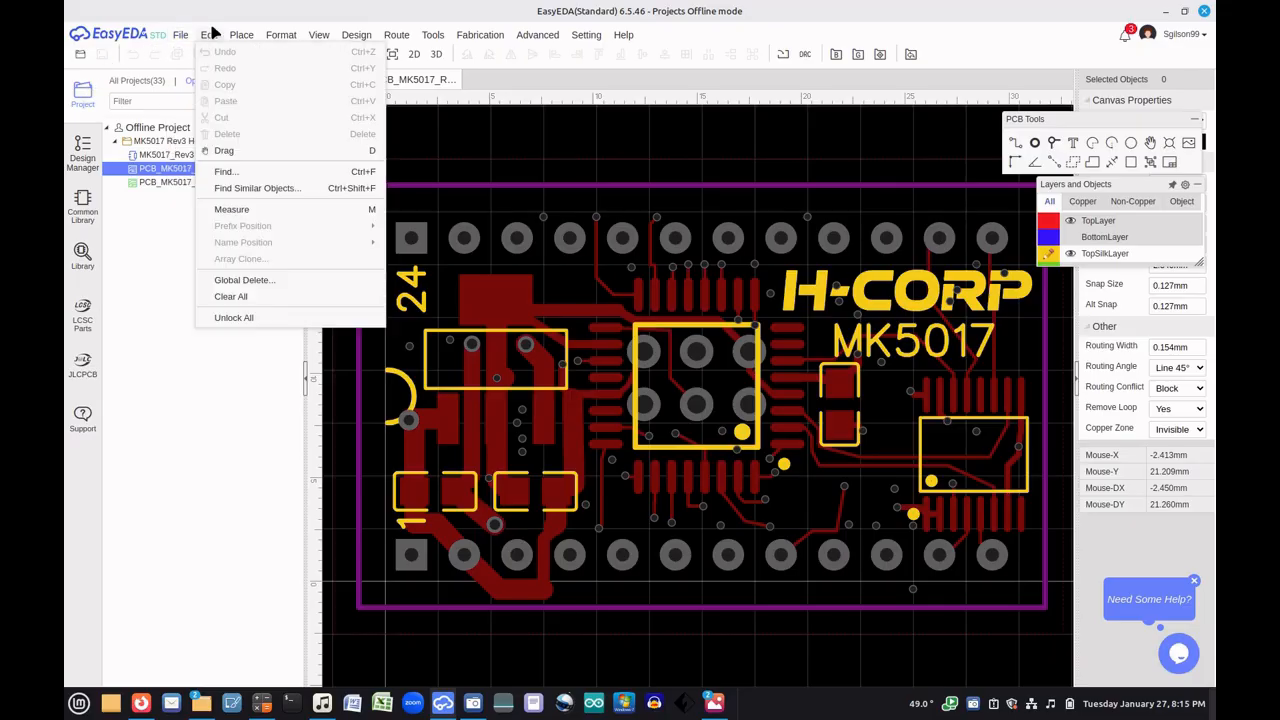
pyautogui.moveTo(188, 37)
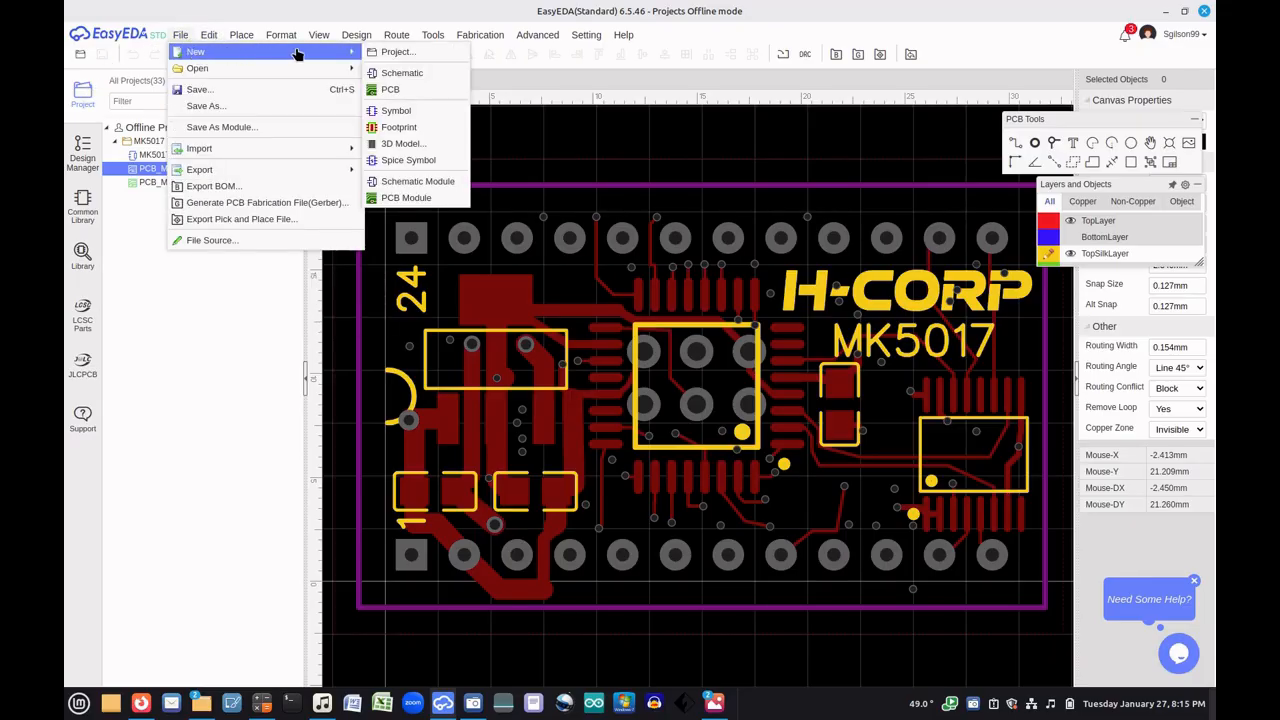
pyautogui.click(403, 92)
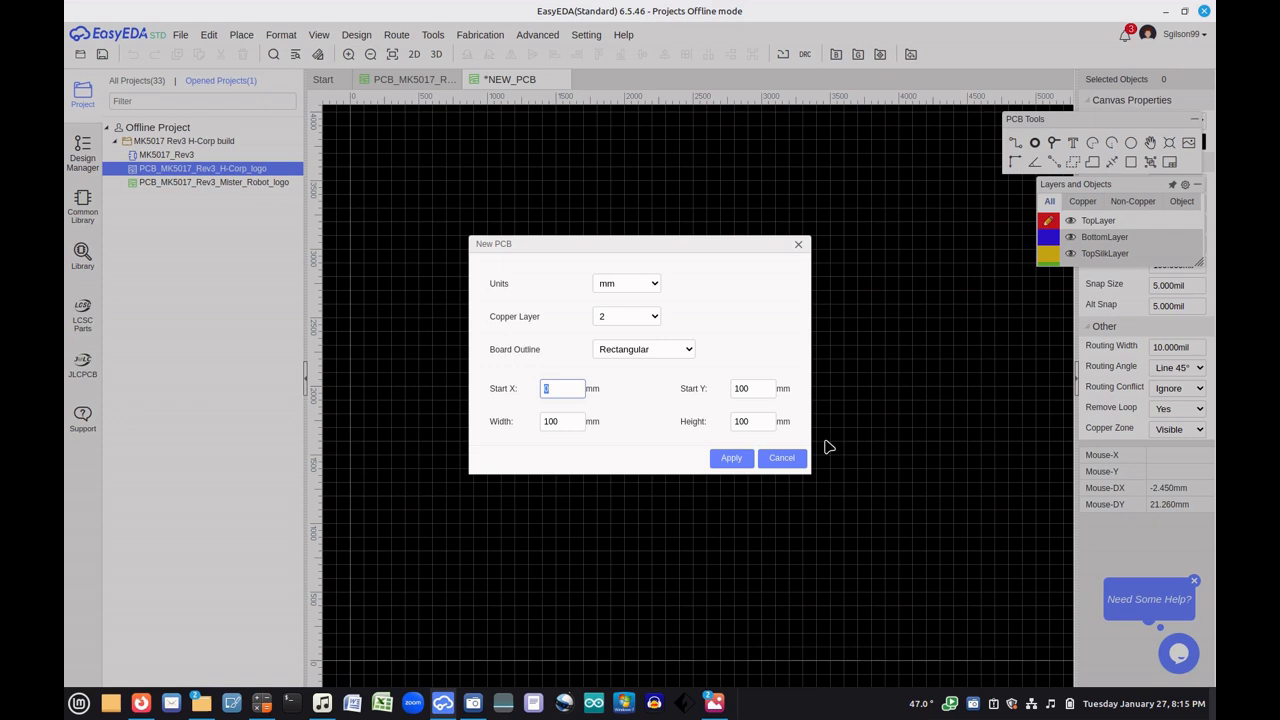
pyautogui.click(782, 458)
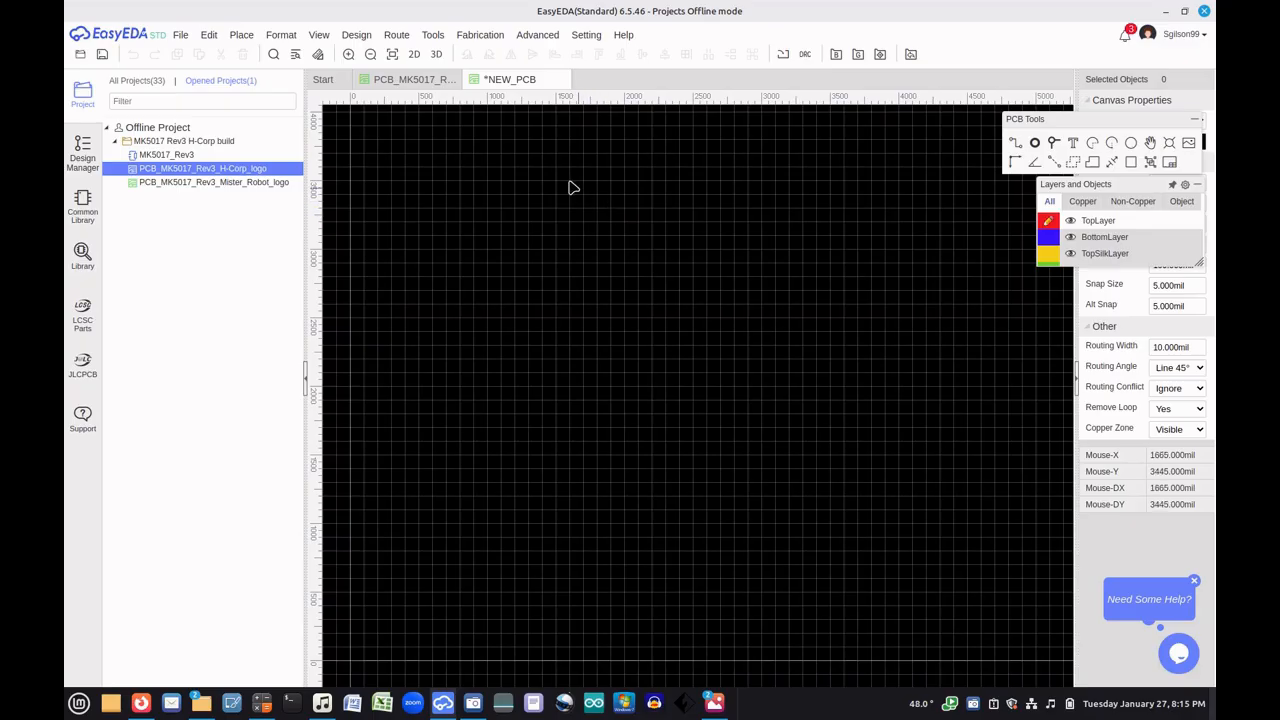
pyautogui.click(432, 80)
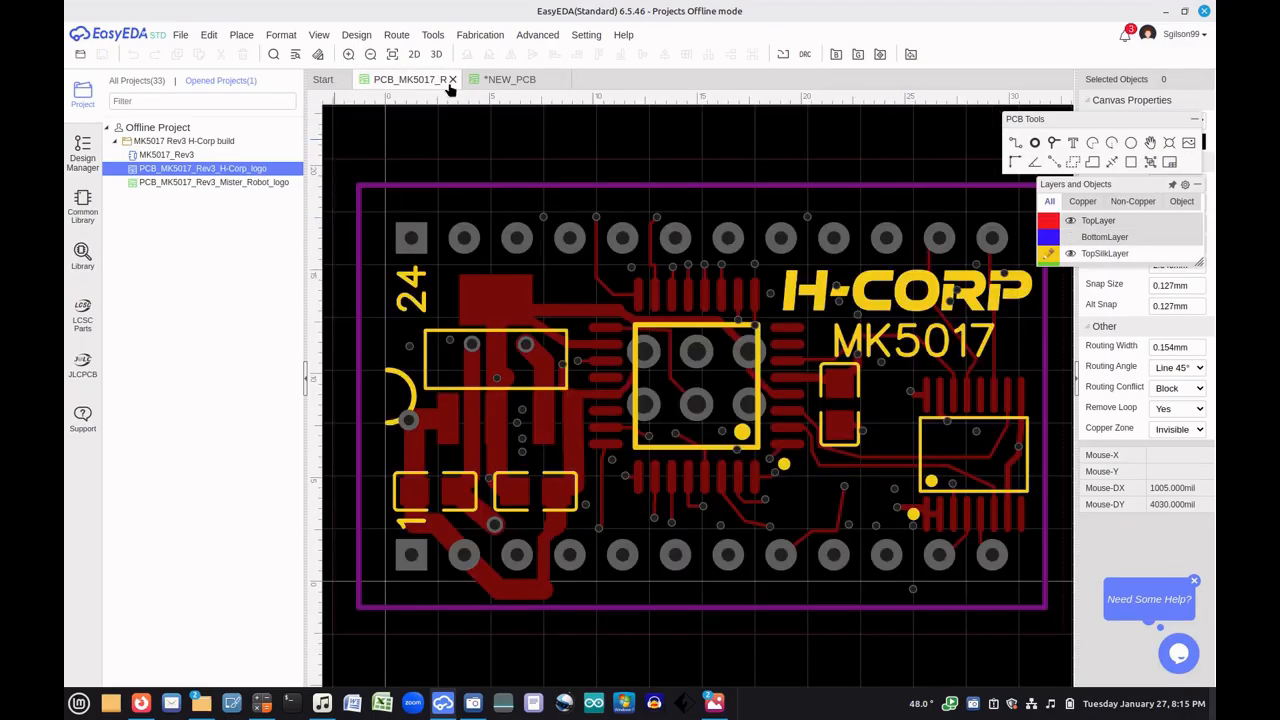
pyautogui.click(452, 80)
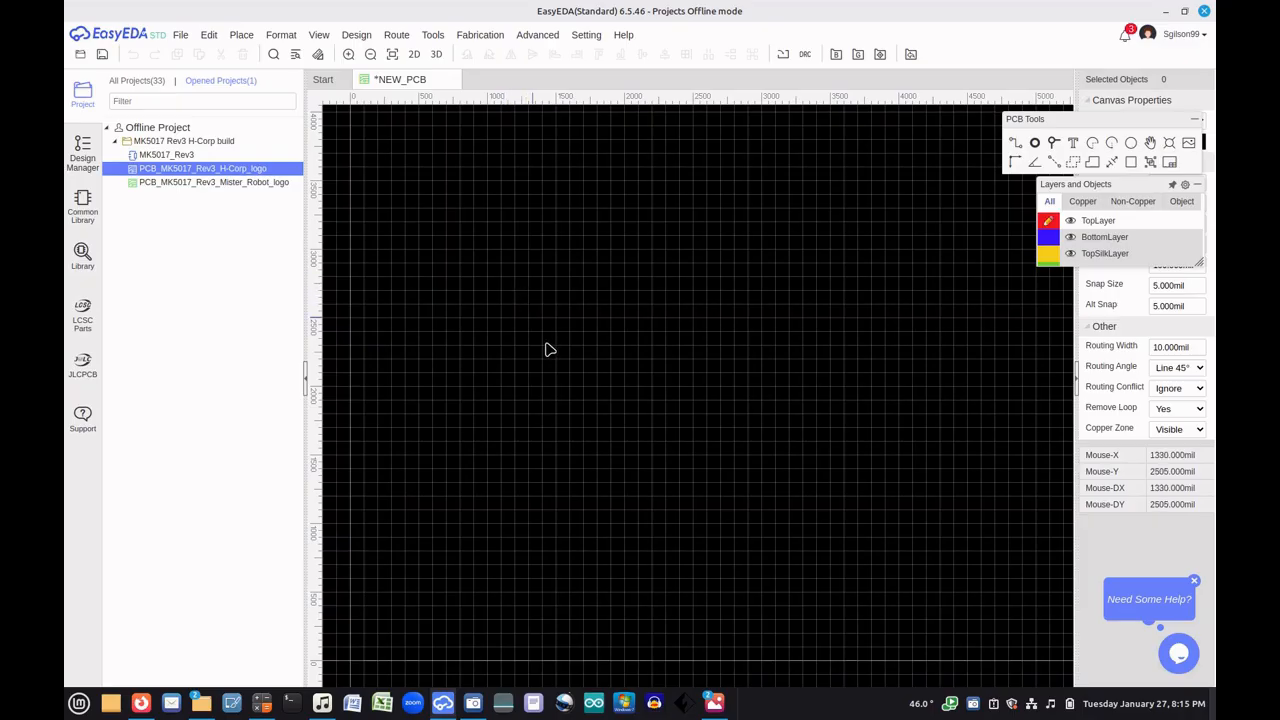
# Switch to the image viewer, examine the H-Corp Mister Robot and ABC...MNO matrix images for board positions and lettering, and minimize both
pyautogui.moveTo(716, 706)
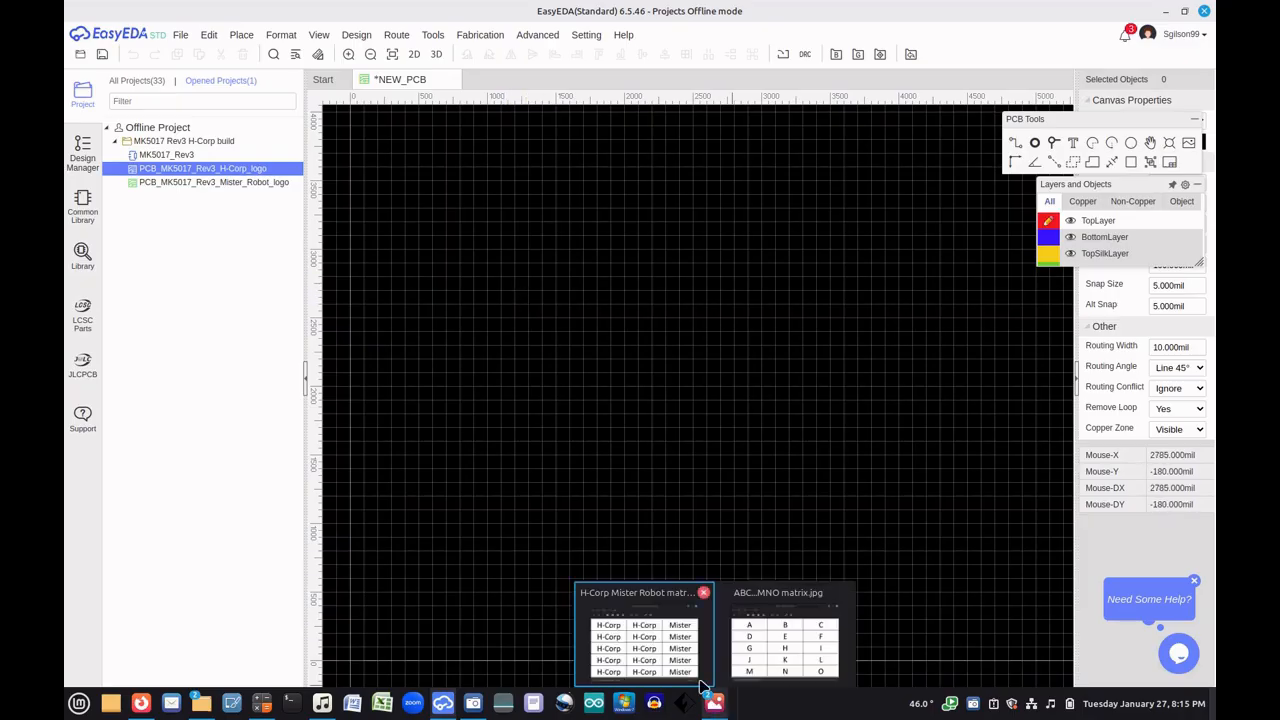
pyautogui.moveTo(688, 670)
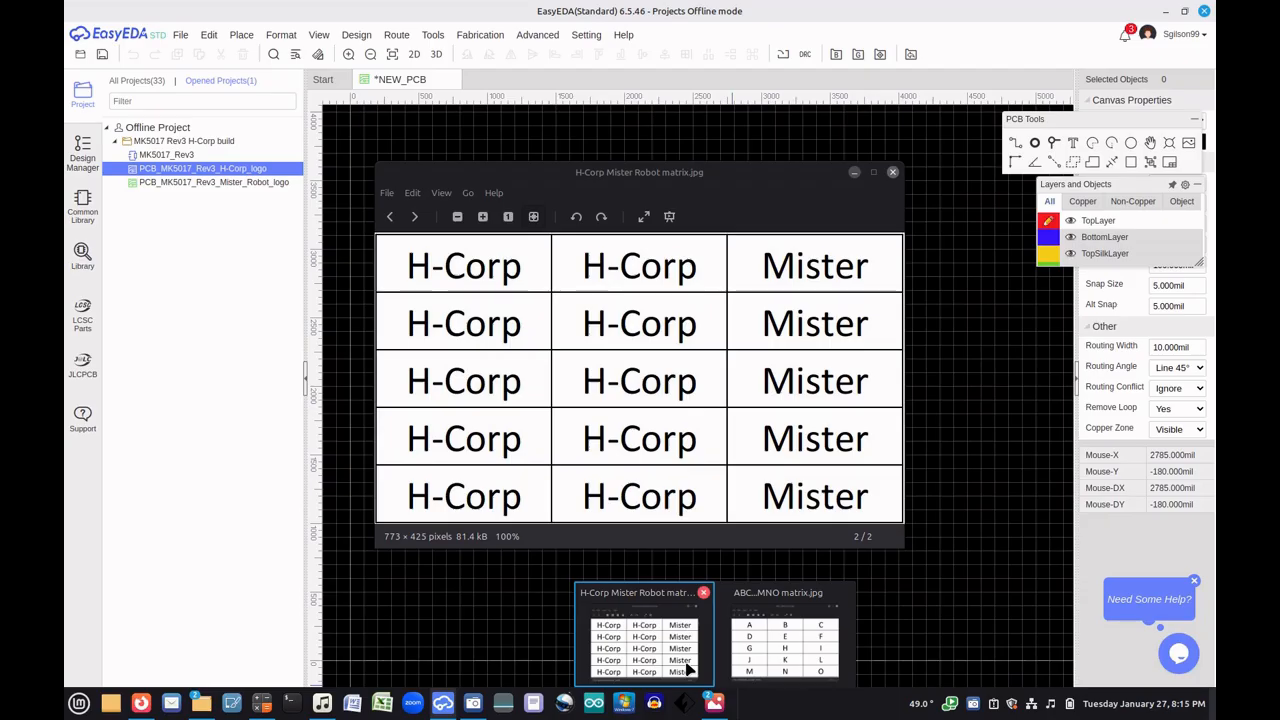
pyautogui.click(688, 668)
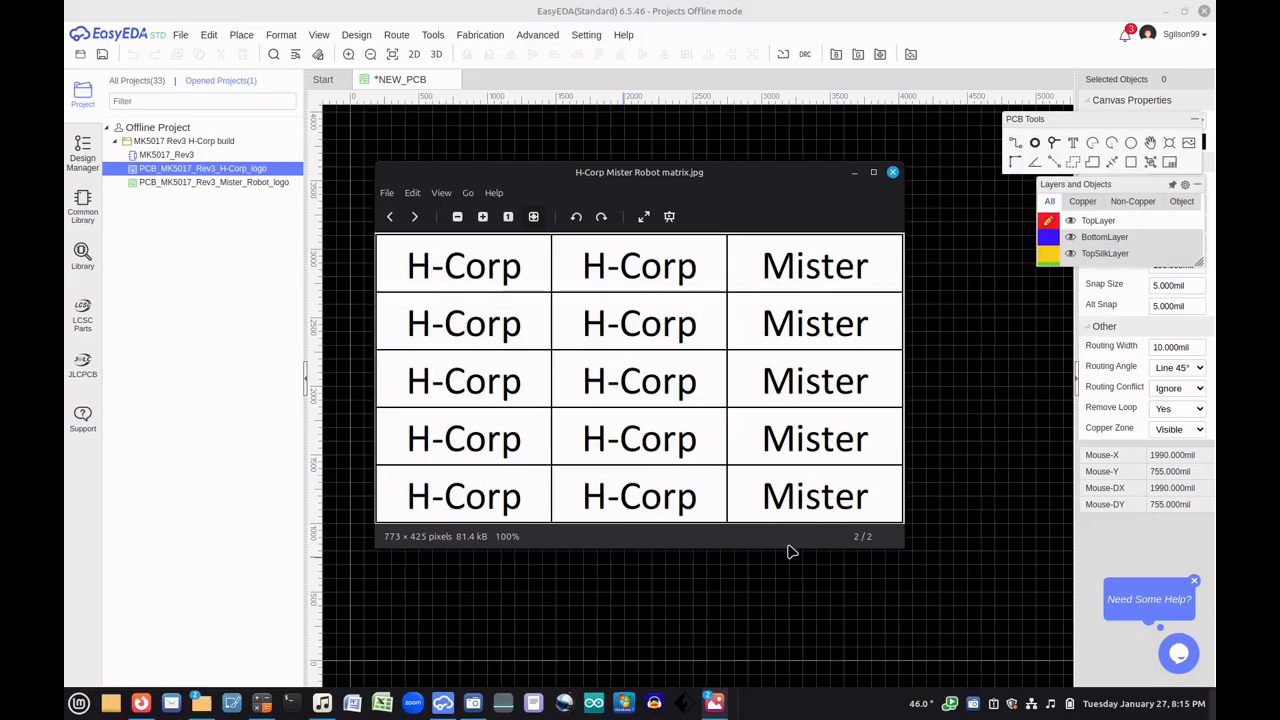
pyautogui.moveTo(713, 705)
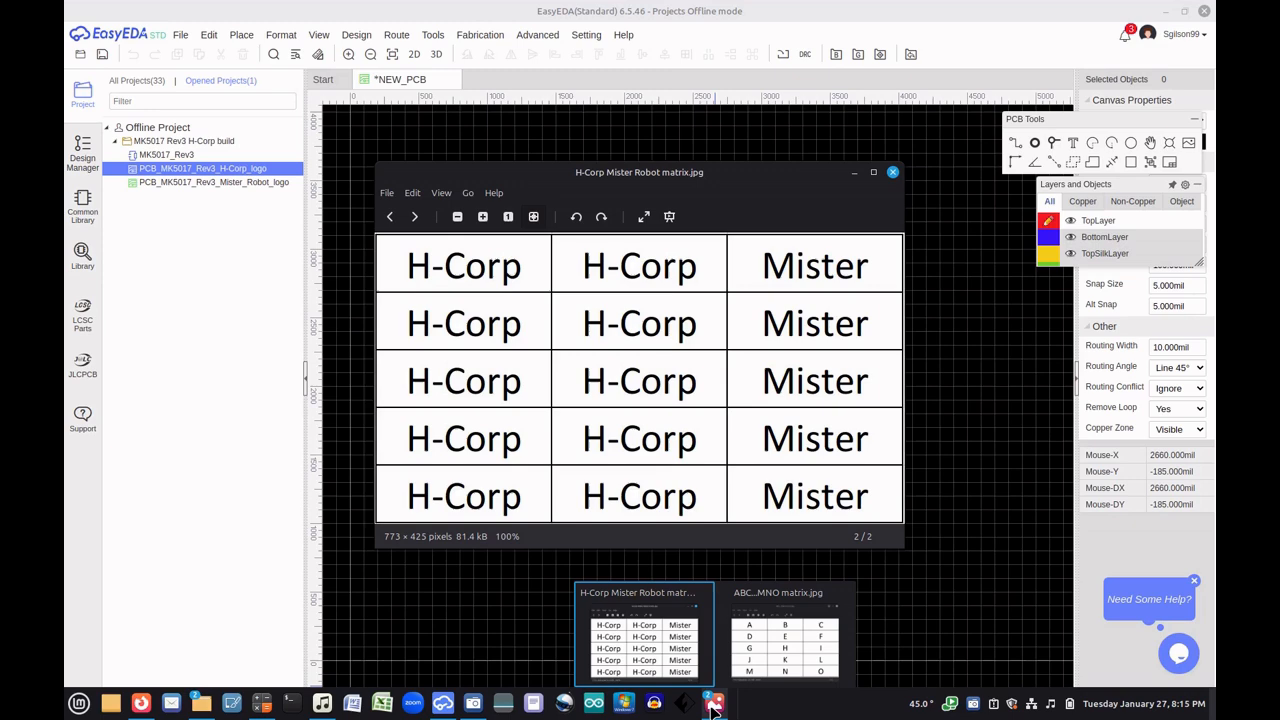
pyautogui.click(759, 643)
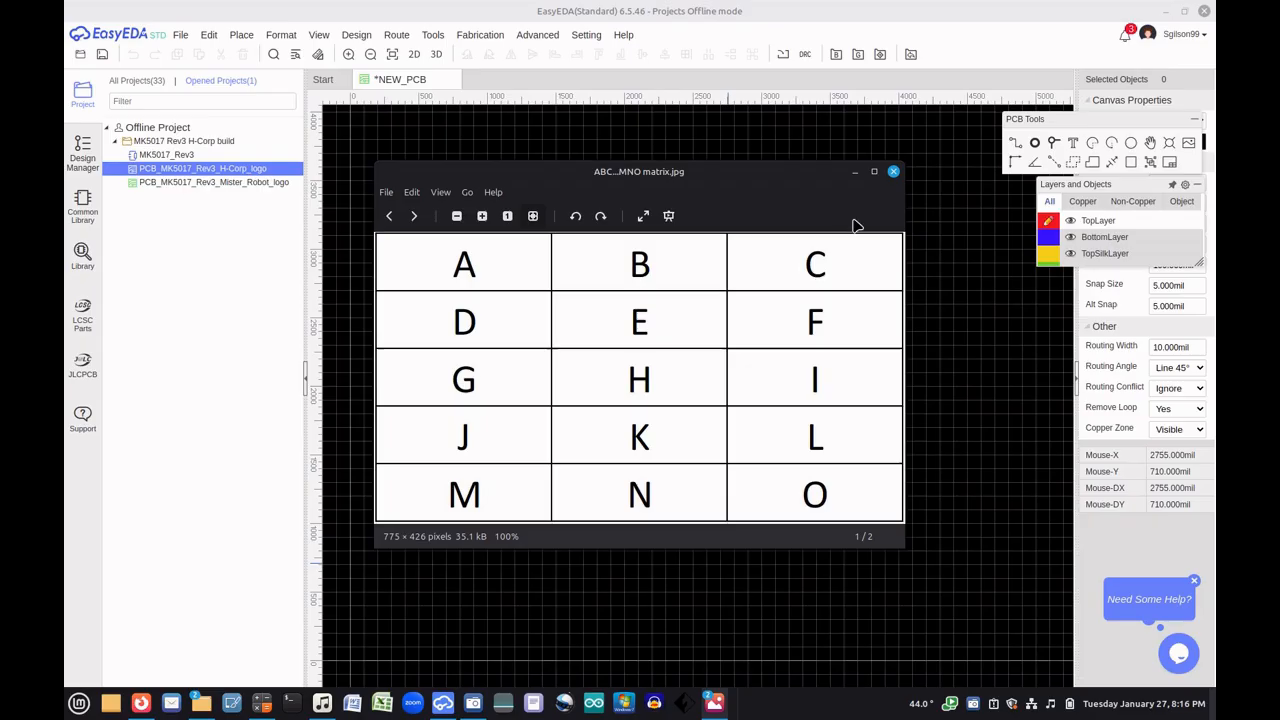
pyautogui.click(854, 172)
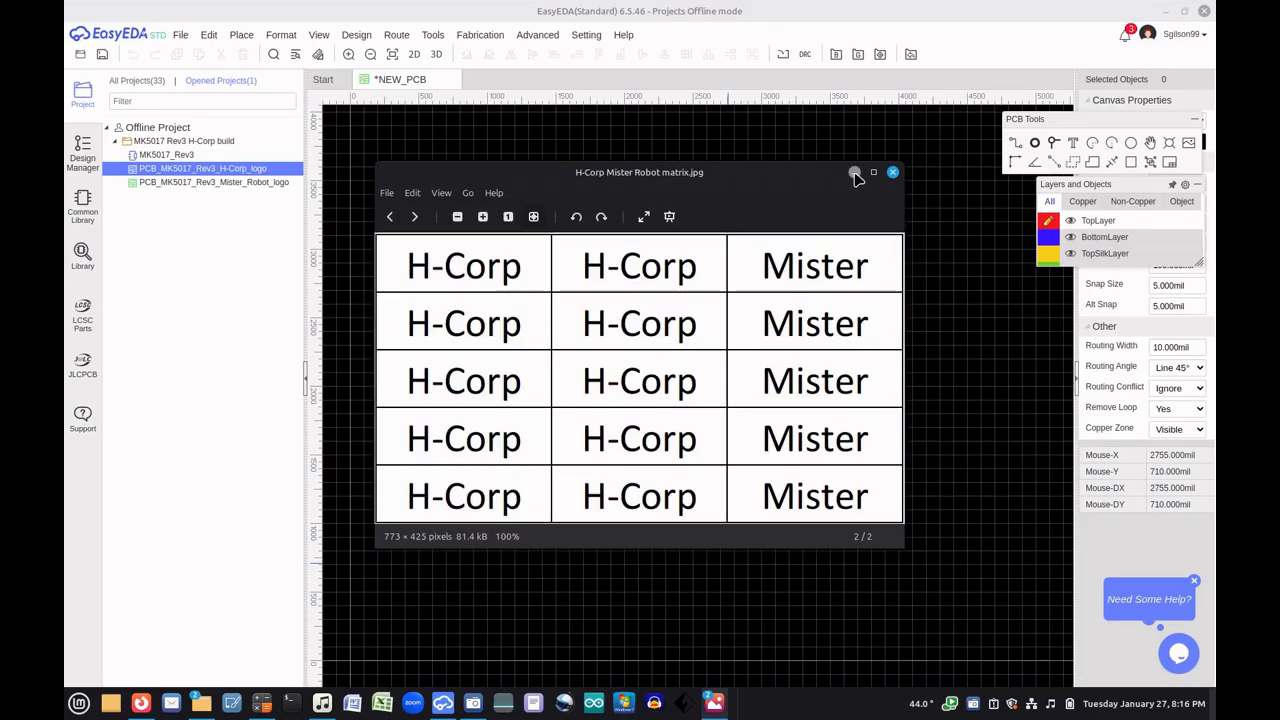
pyautogui.click(853, 172)
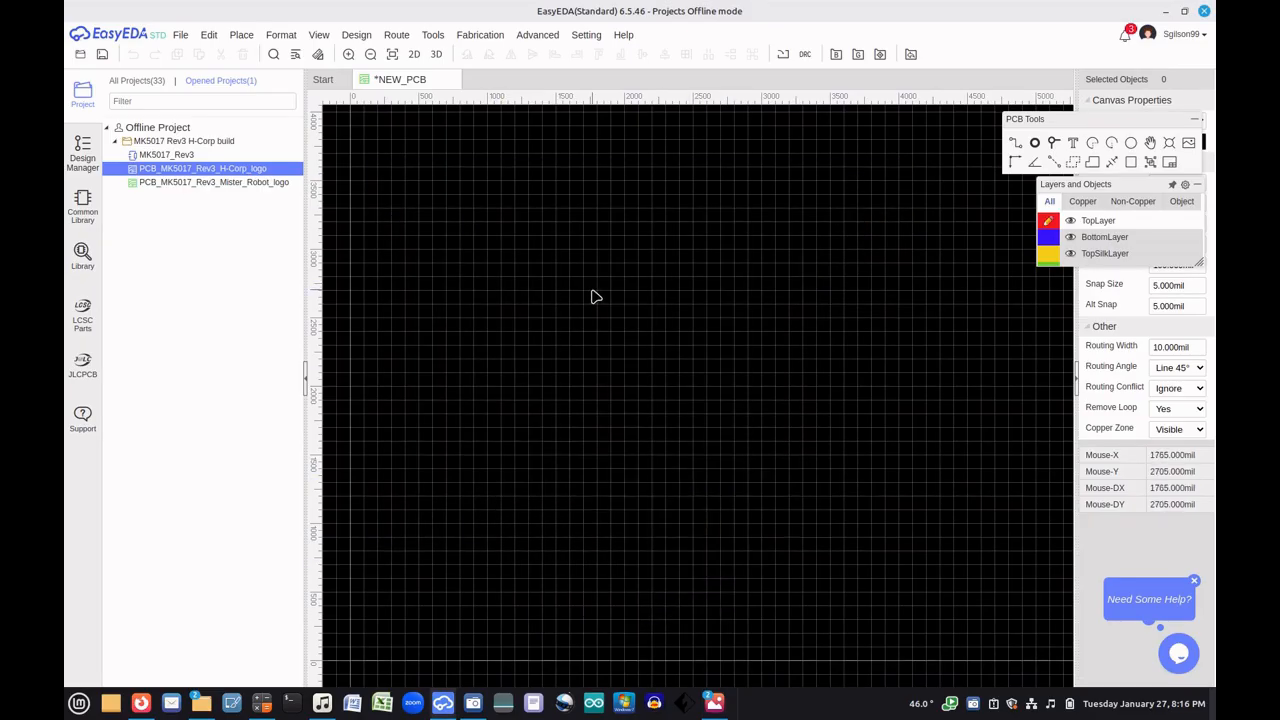
# Start placing the PCB_MK5017_Rev3_H-Corp_logo module from the library into the new PCB
pyautogui.rightClick(474, 284)
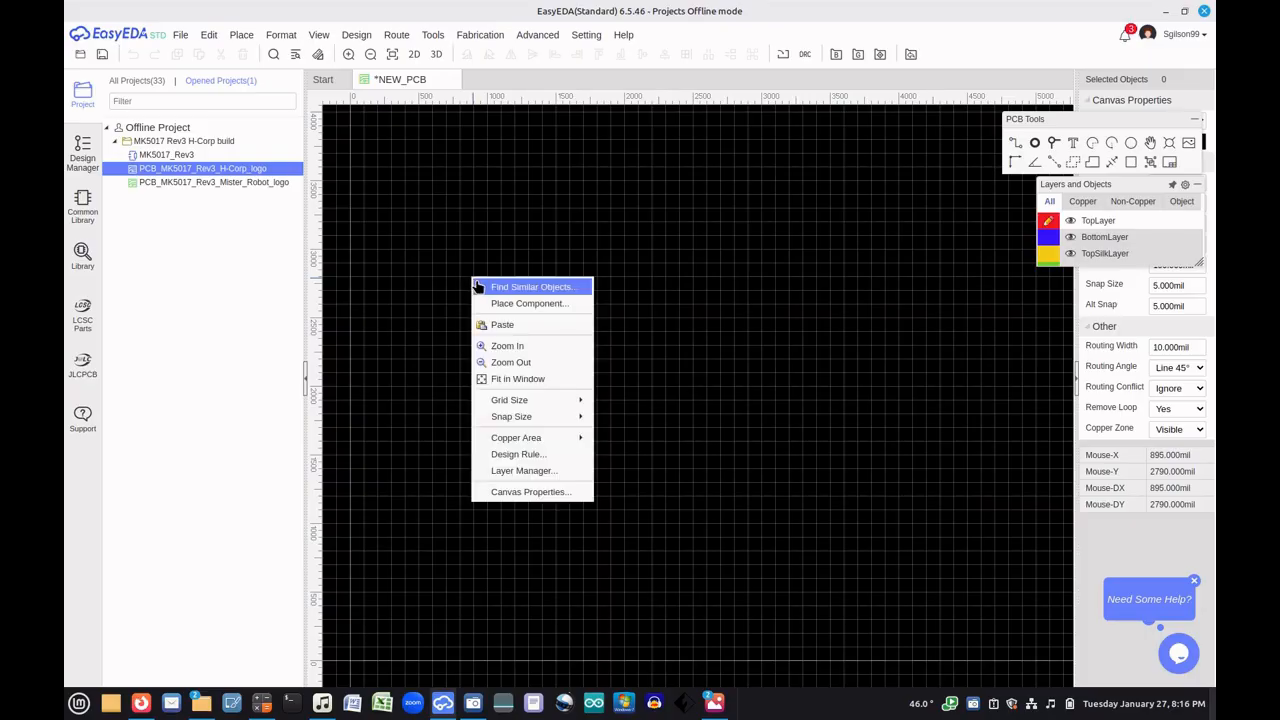
pyautogui.click(464, 262)
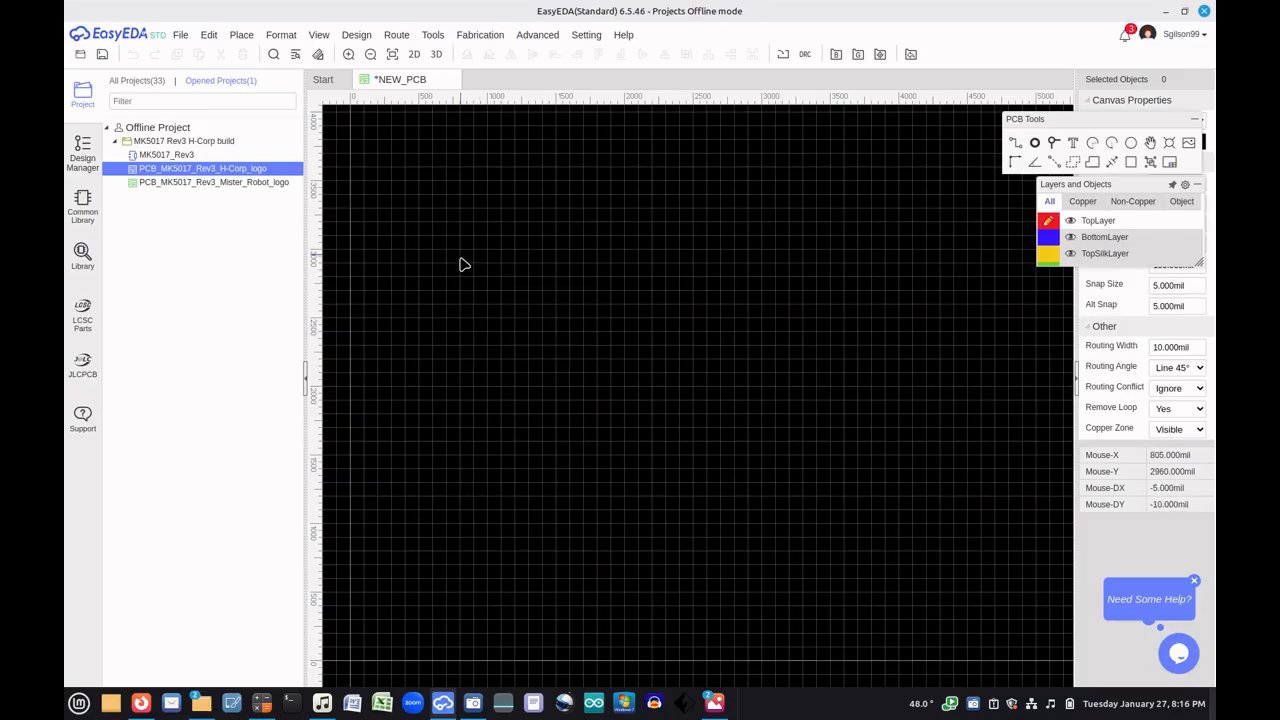
pyautogui.click(82, 256)
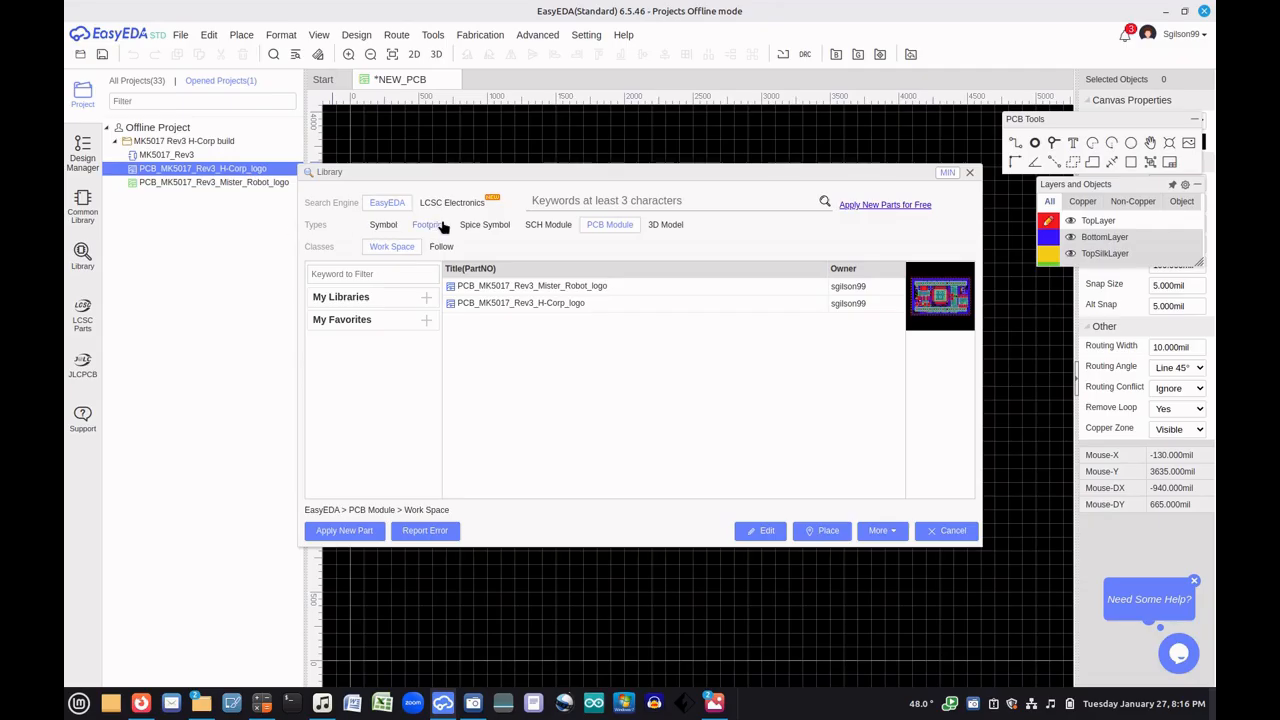
pyautogui.click(528, 304)
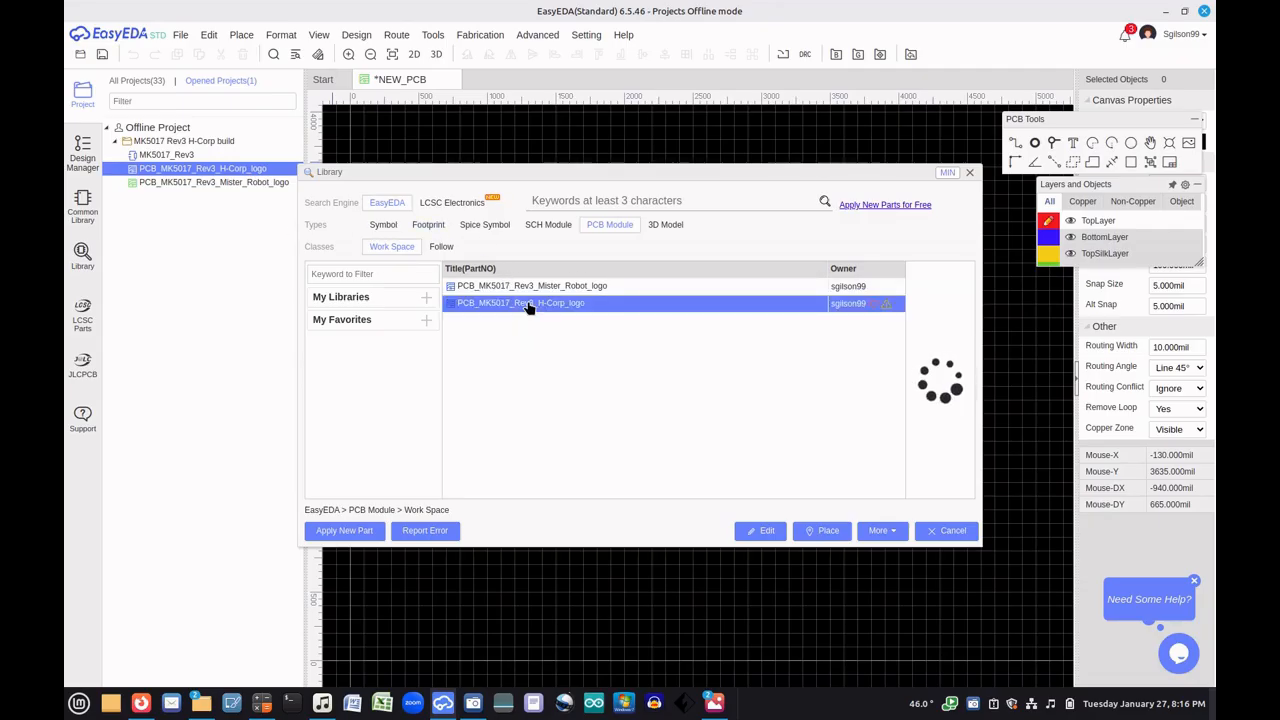
pyautogui.click(825, 534)
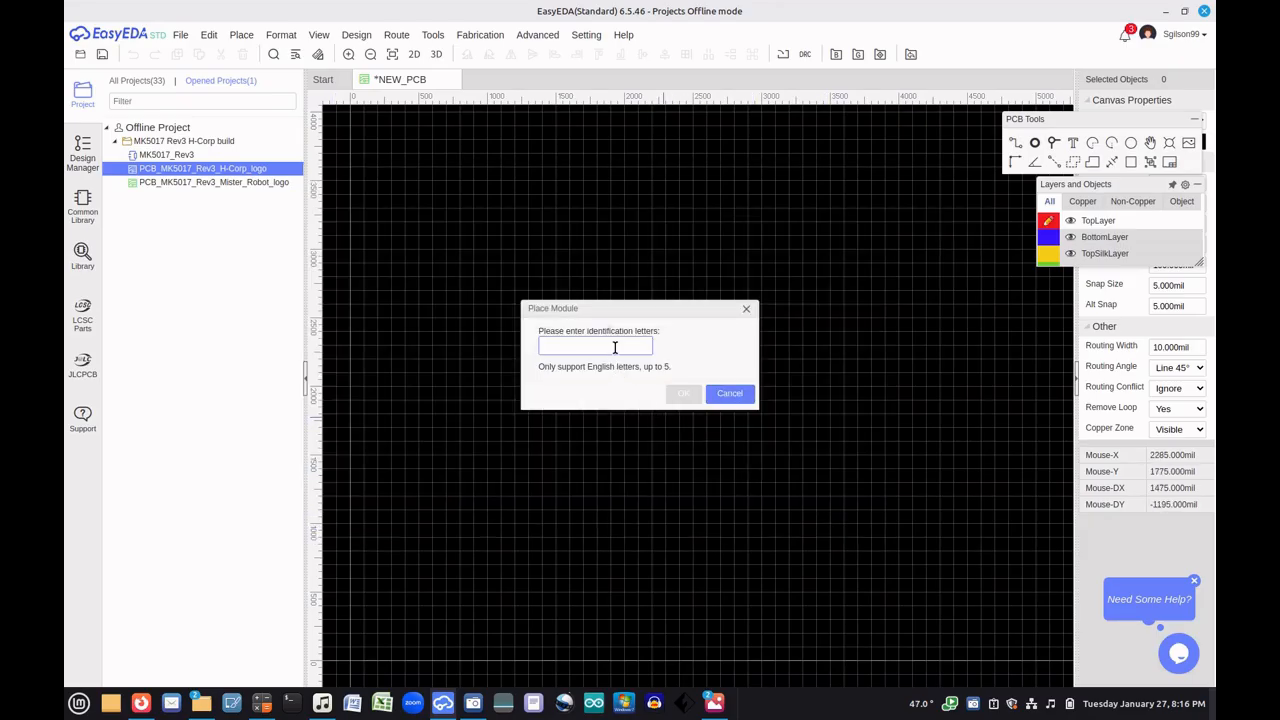
# Move the Place Module dialog clear of the middle of the canvas, and collapse the project and properties panels to widen the work area
pyautogui.moveTo(715, 705)
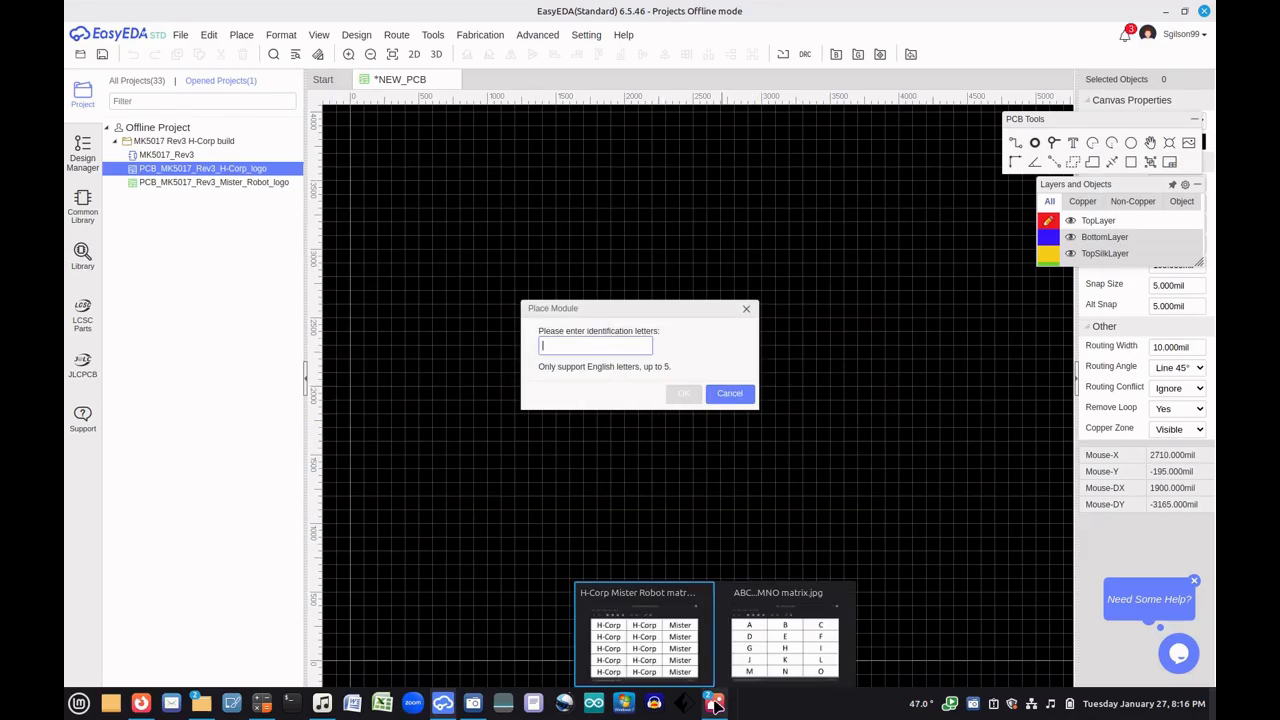
pyautogui.moveTo(758, 662)
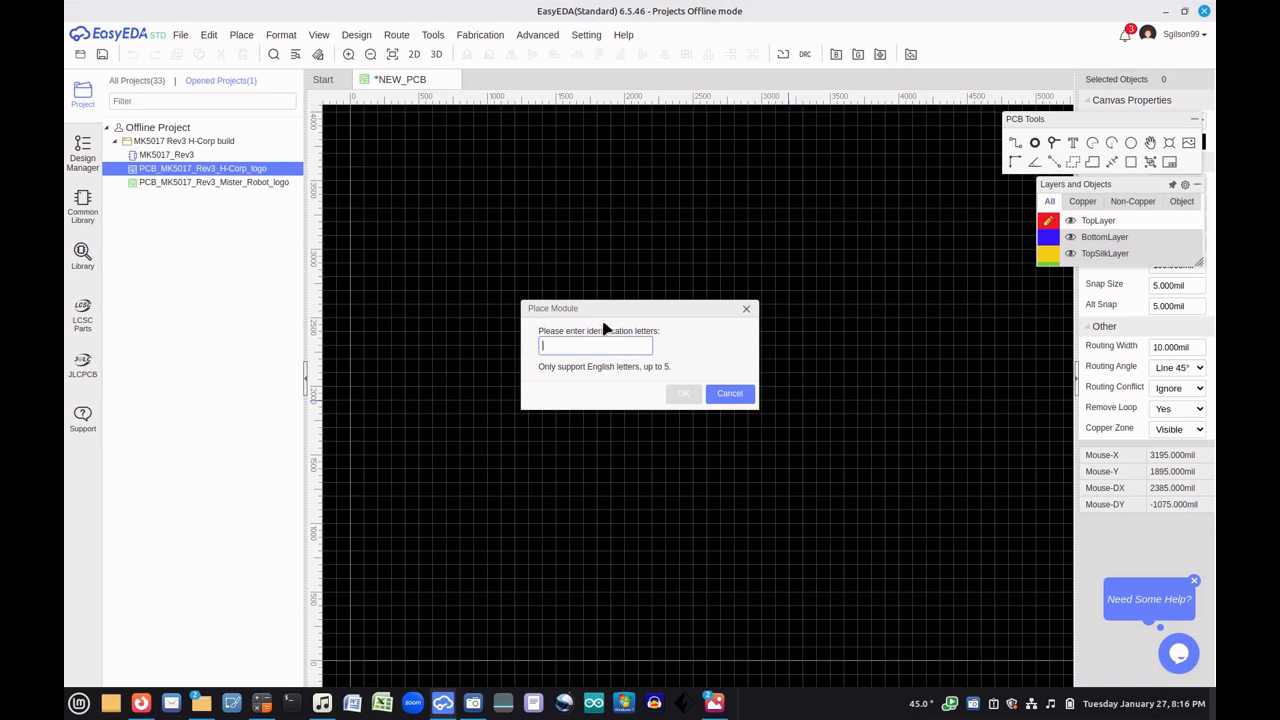
pyautogui.moveTo(604, 304); pyautogui.dragTo(444, 479)
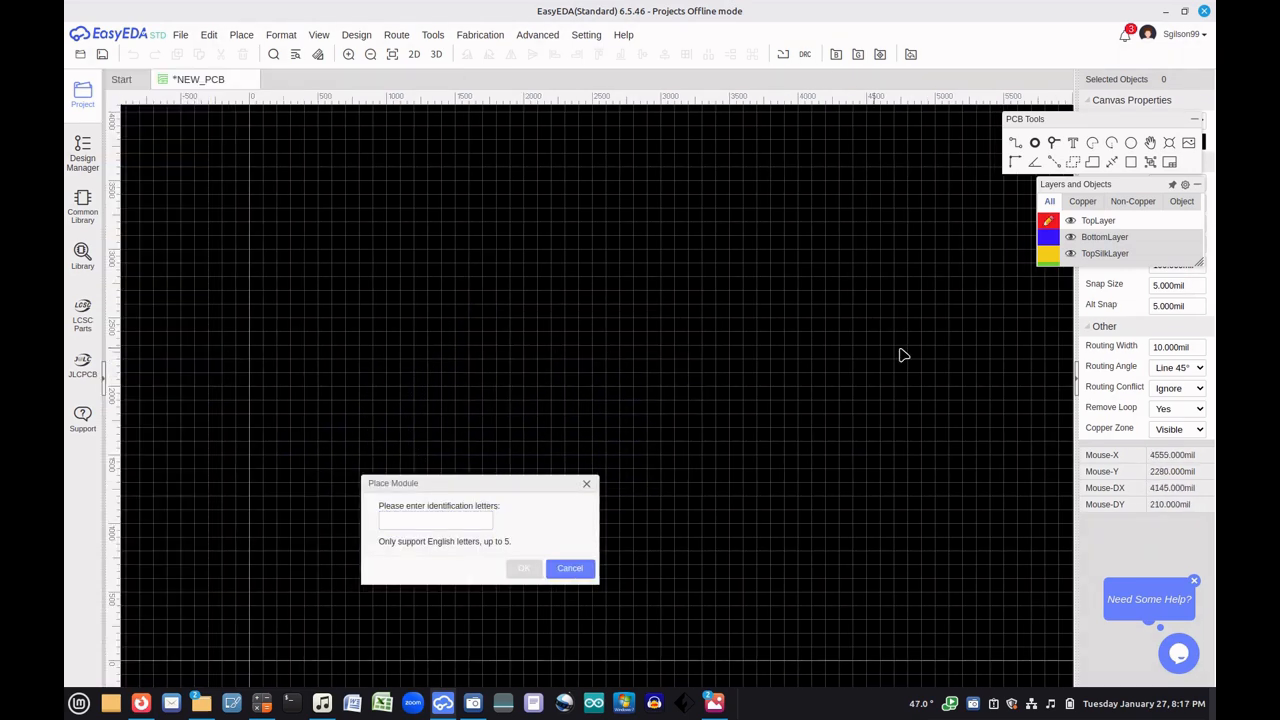
pyautogui.click(1075, 385)
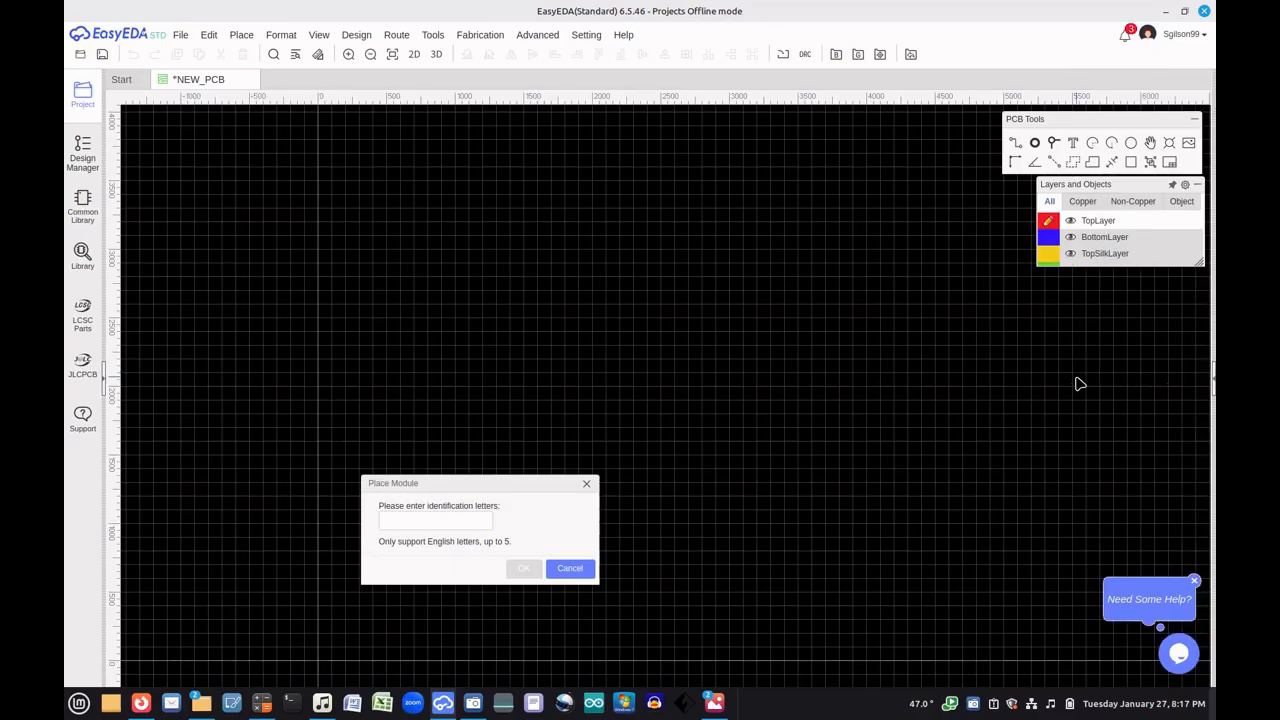
# Assign the identification letter H to the H-Corp module and place its lower-left corner at X 0, about Y 1100 mil
pyautogui.click(463, 521)
pyautogui.write('H')
pyautogui.click(527, 569)
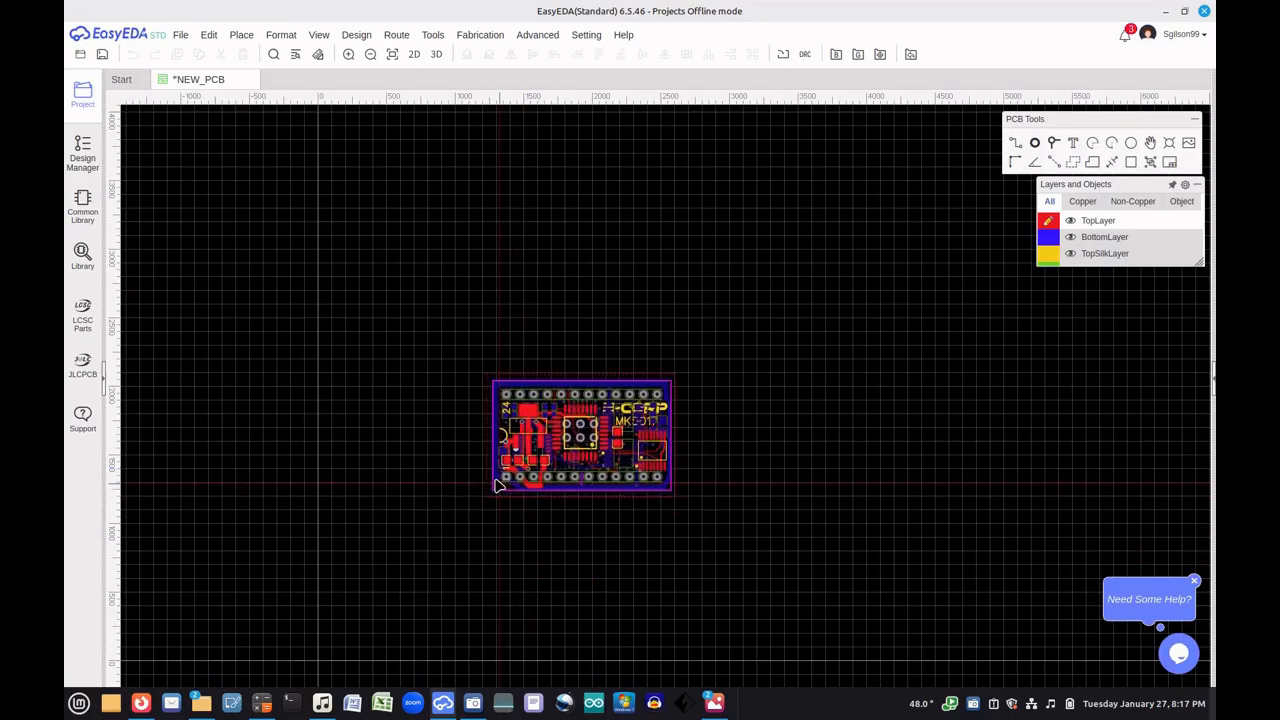
pyautogui.scroll(1, 451, 450)
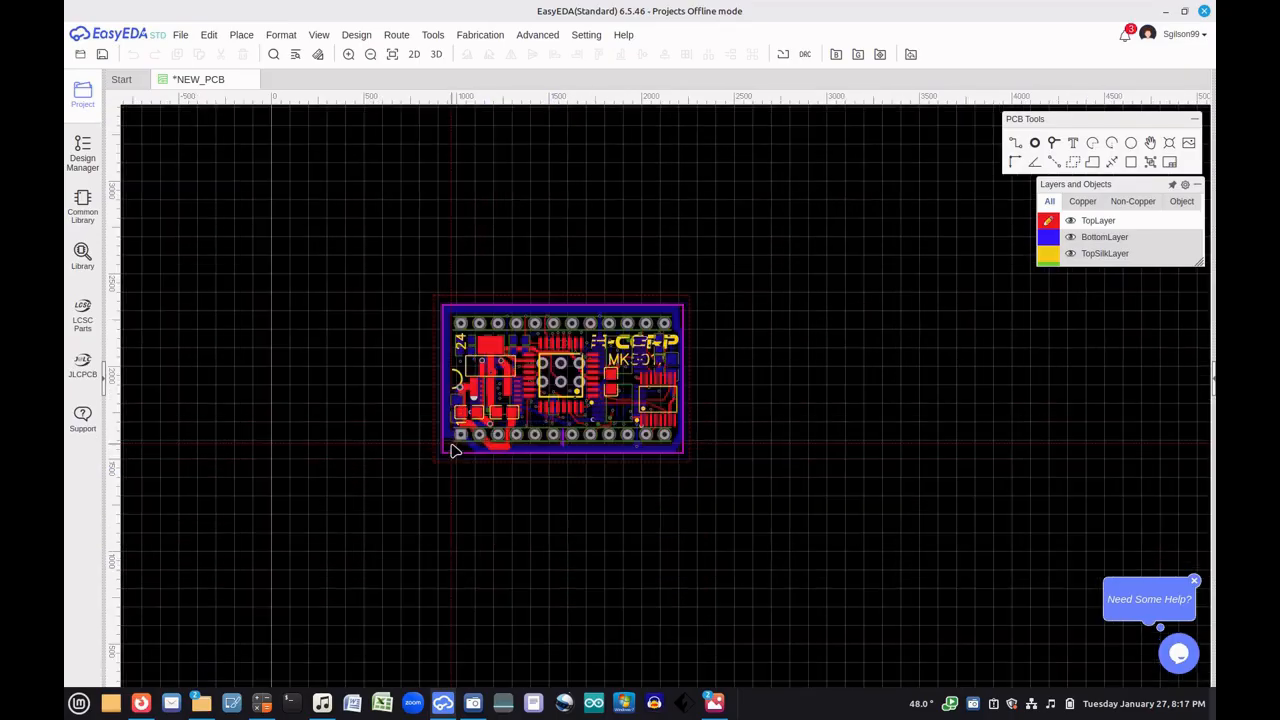
pyautogui.scroll(1, 451, 450)
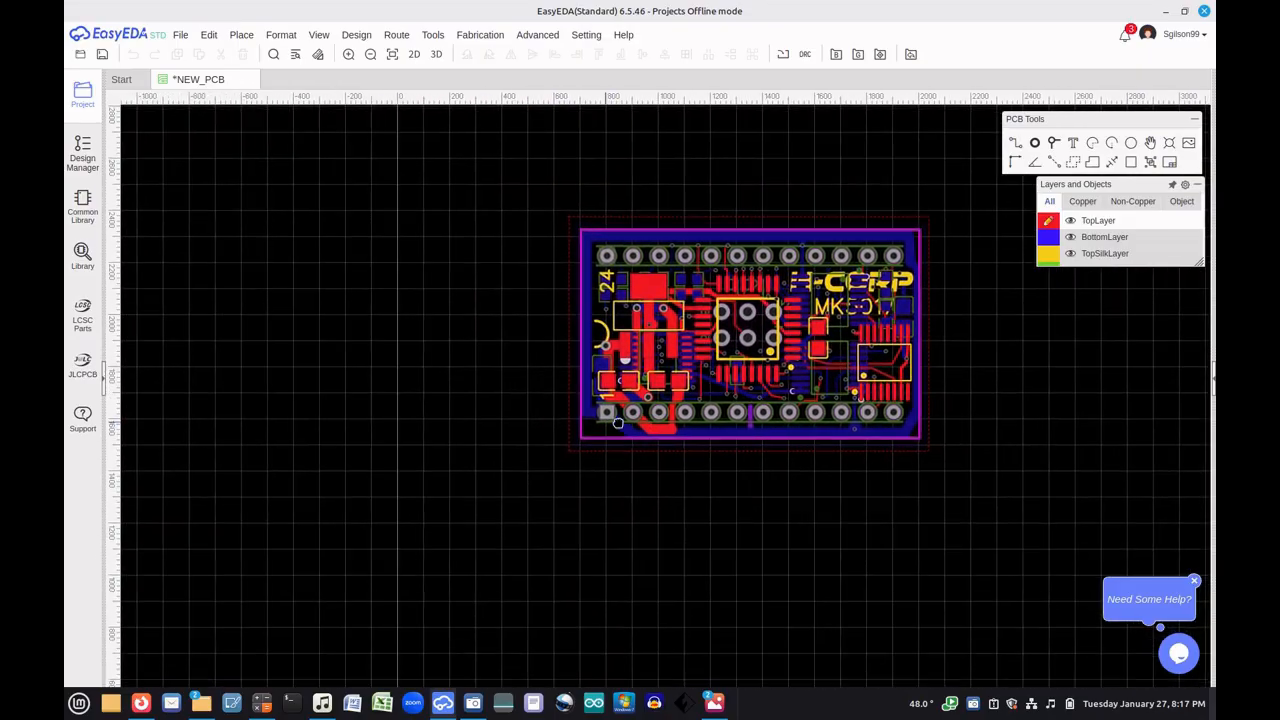
pyautogui.moveTo(618, 423); pyautogui.dragTo(690, 308, button='right')
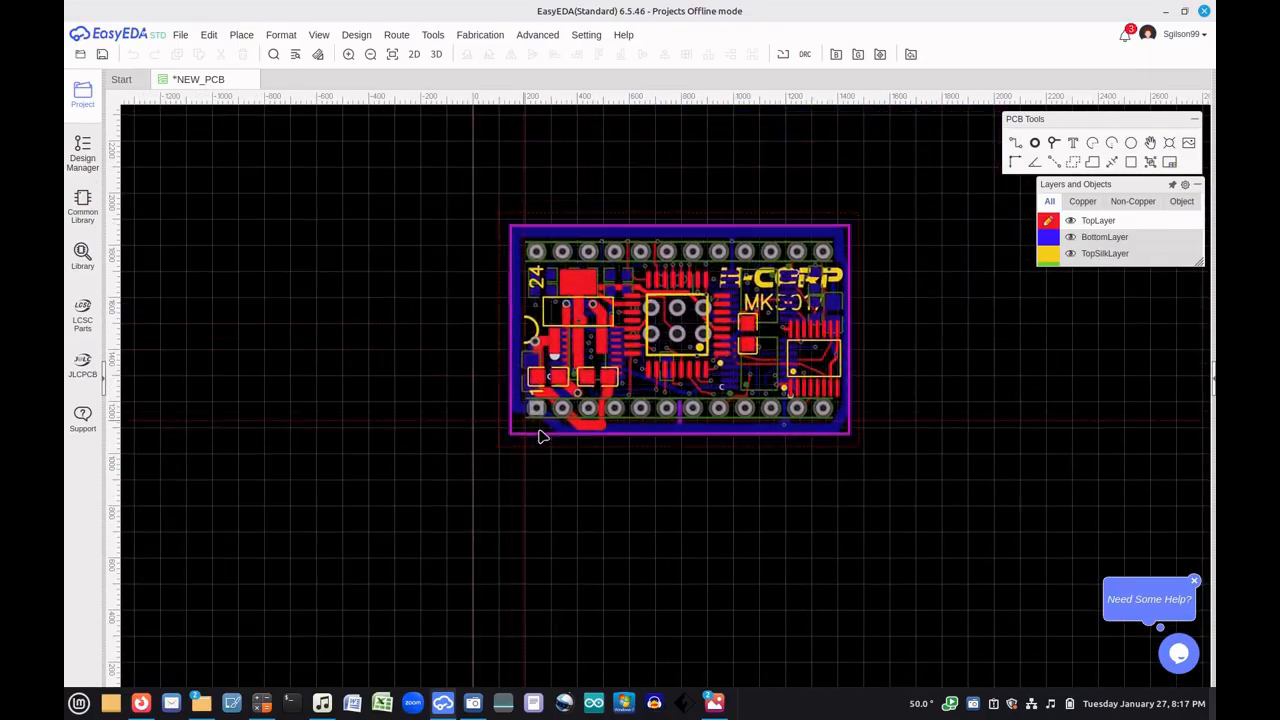
pyautogui.scroll(4, 535, 433)
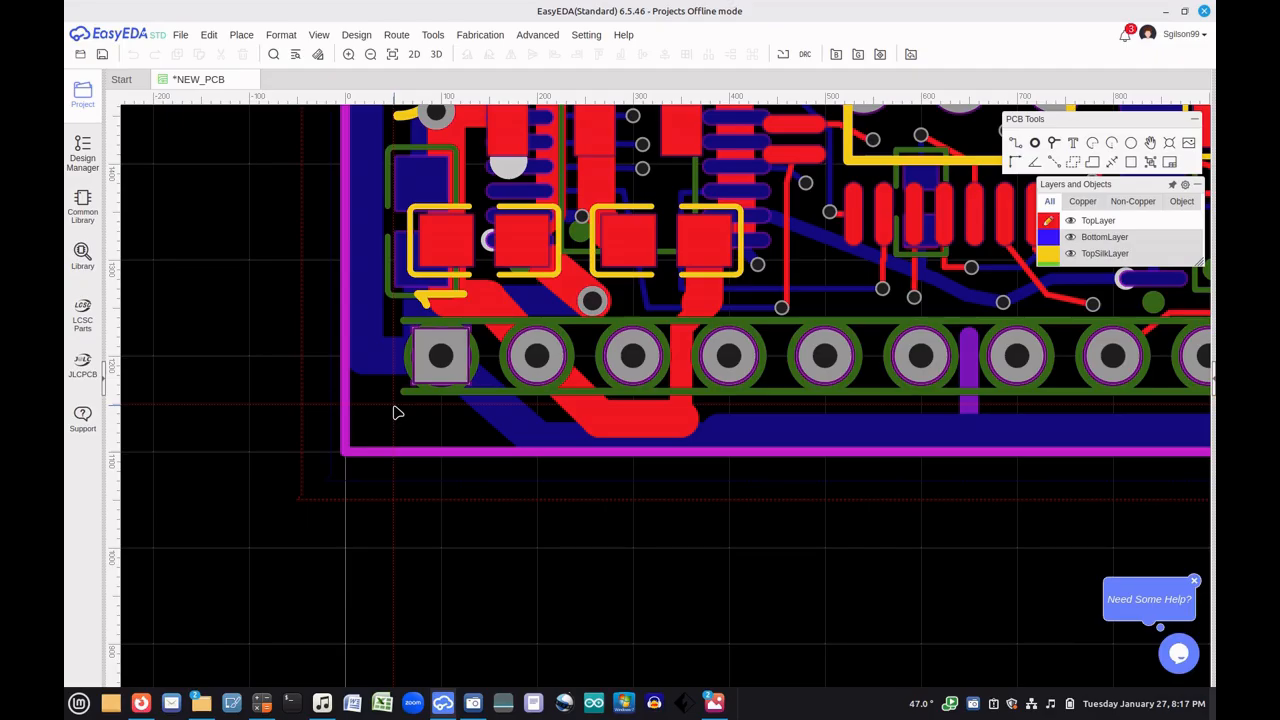
pyautogui.click(395, 412)
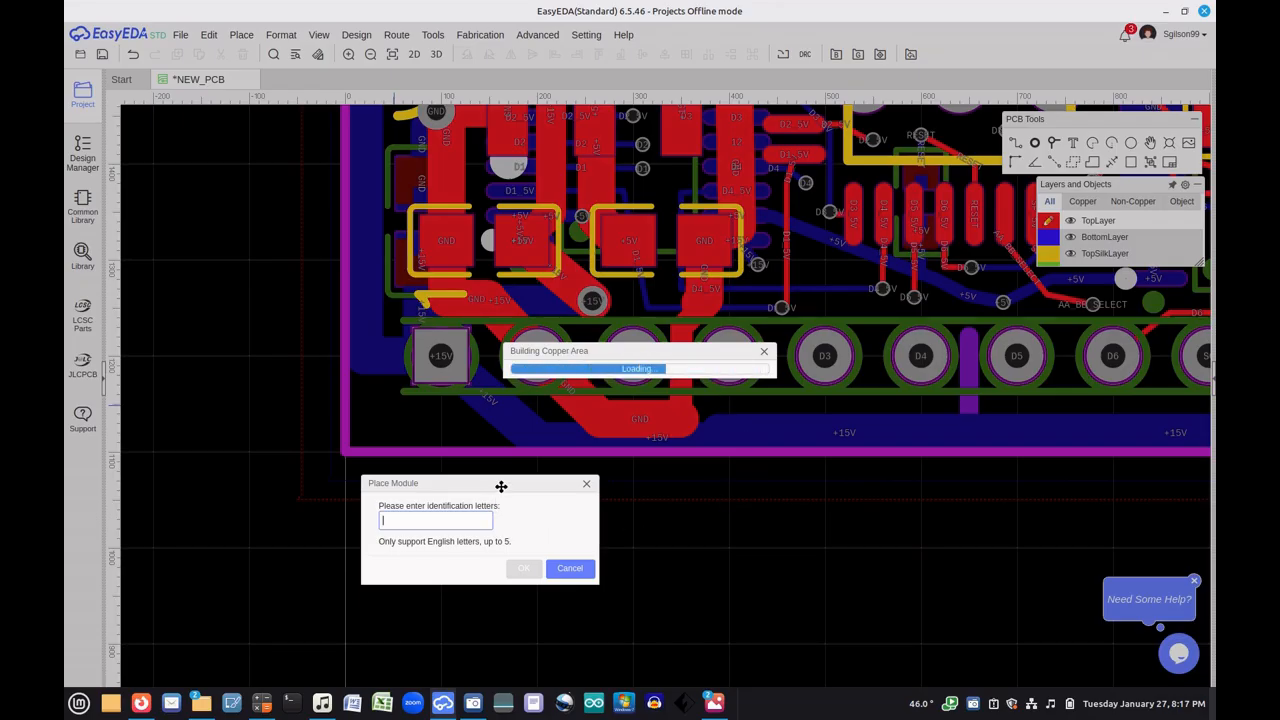
# Move the module placement prompt away from the board, and set the canvas's copper zone to Invisible
pyautogui.moveTo(502, 487); pyautogui.dragTo(364, 526)
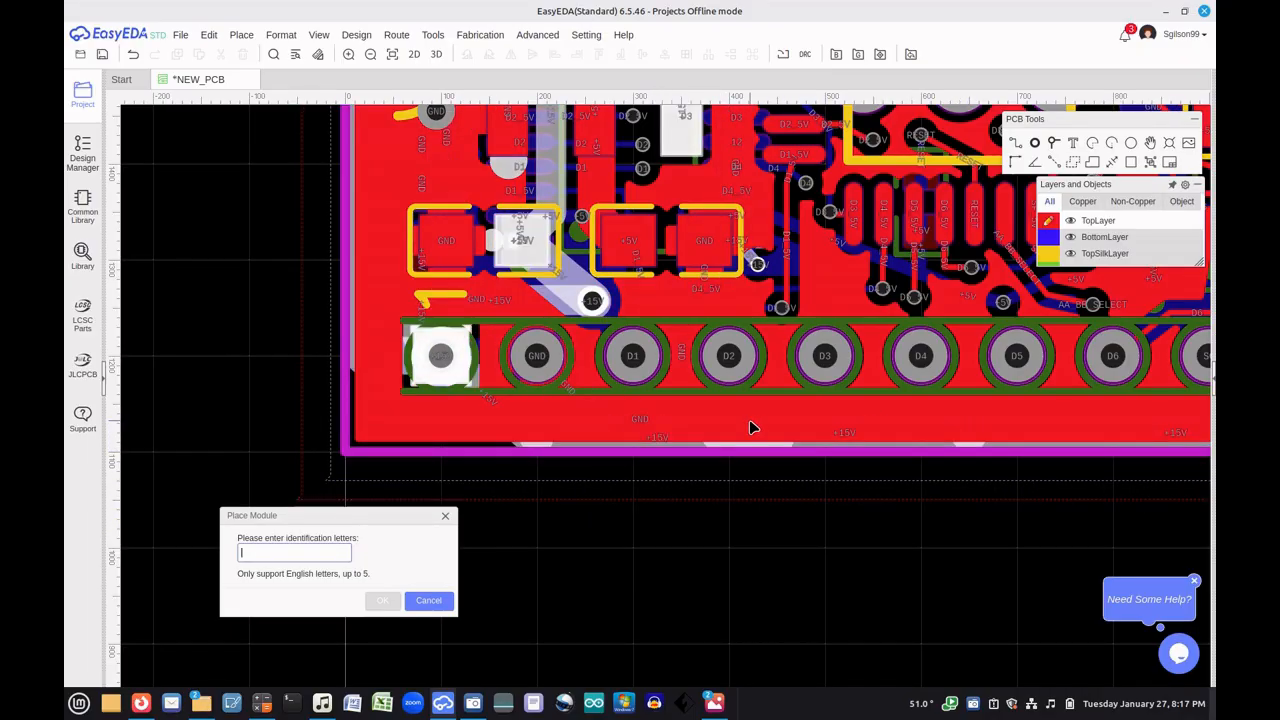
pyautogui.moveTo(1103, 239)
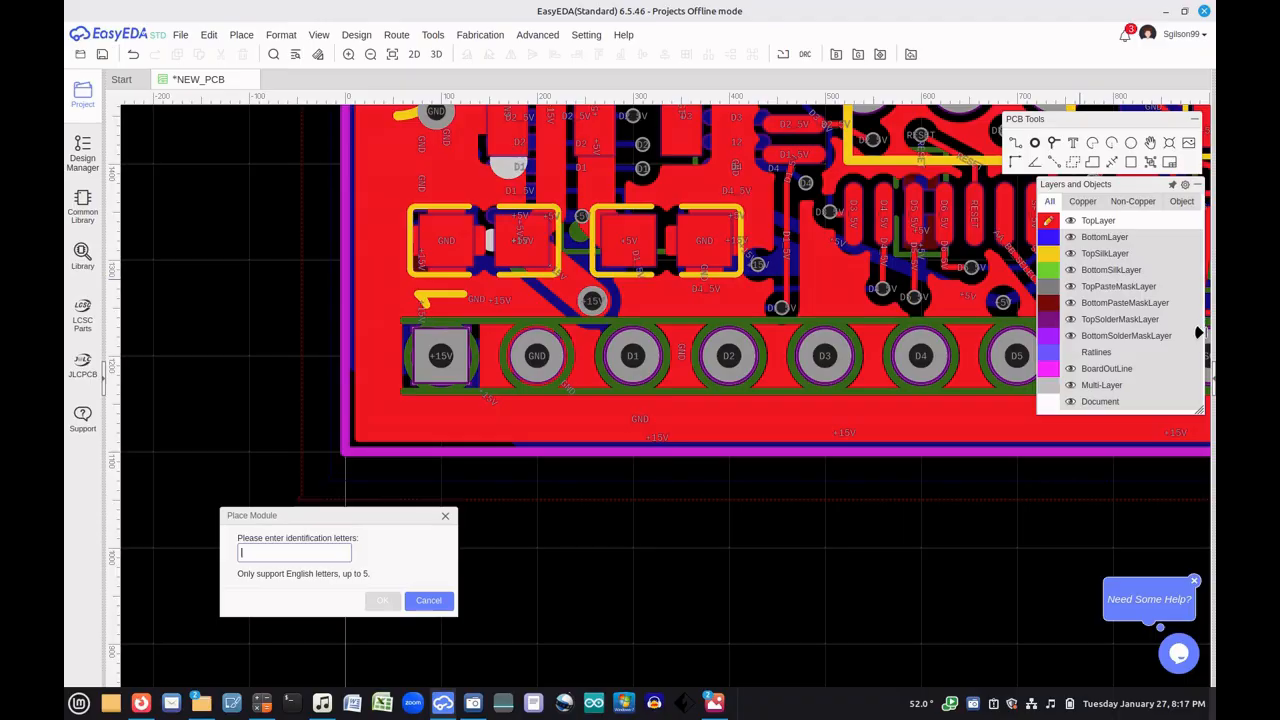
pyautogui.click(1213, 390)
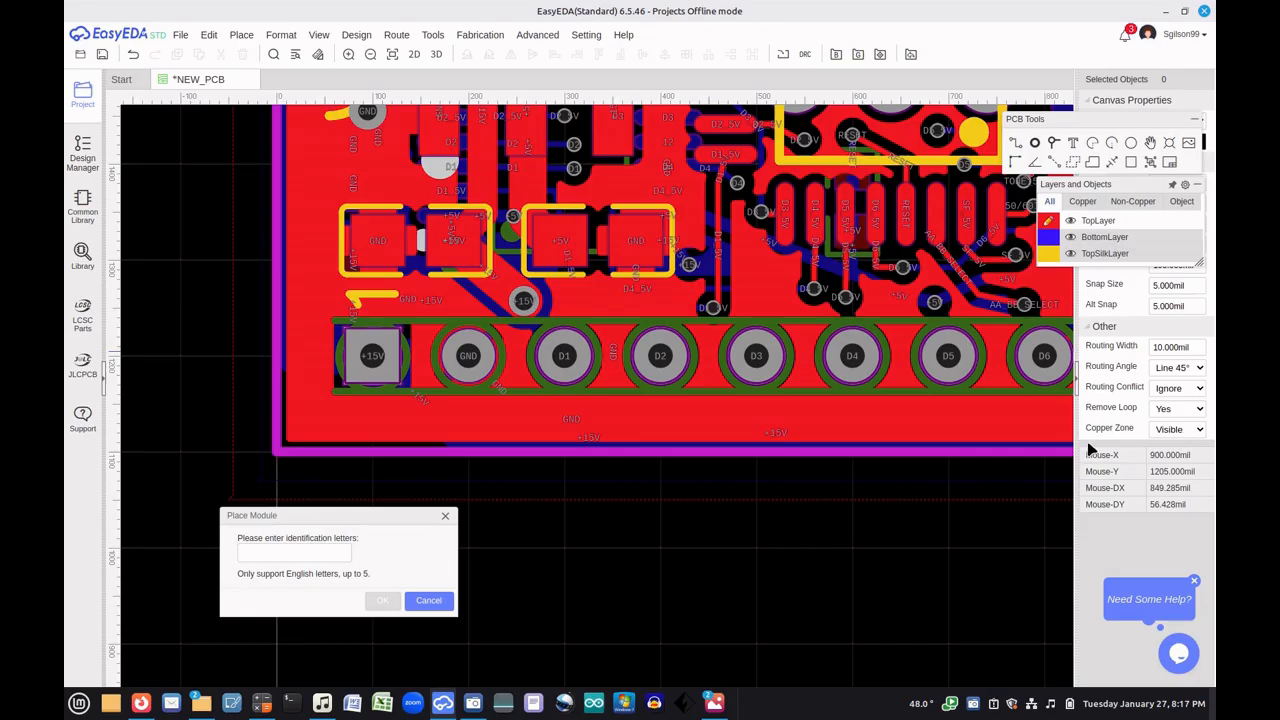
pyautogui.click(1201, 432)
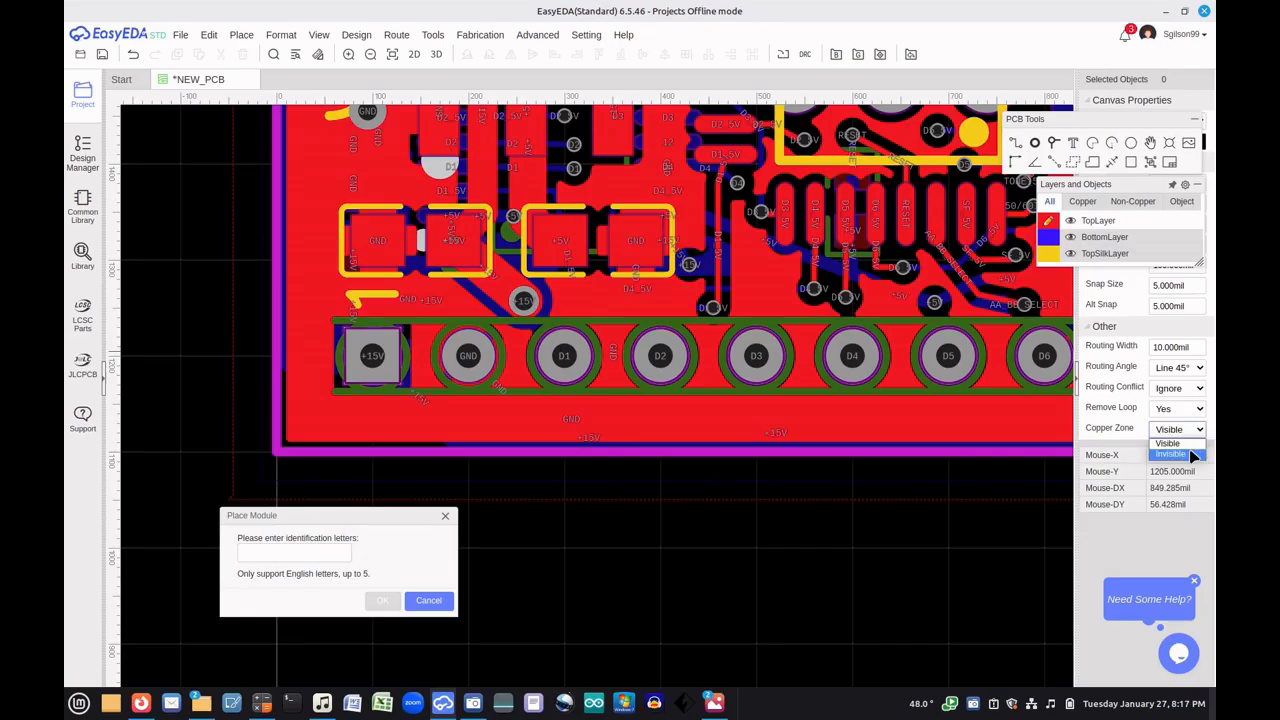
pyautogui.click(1172, 454)
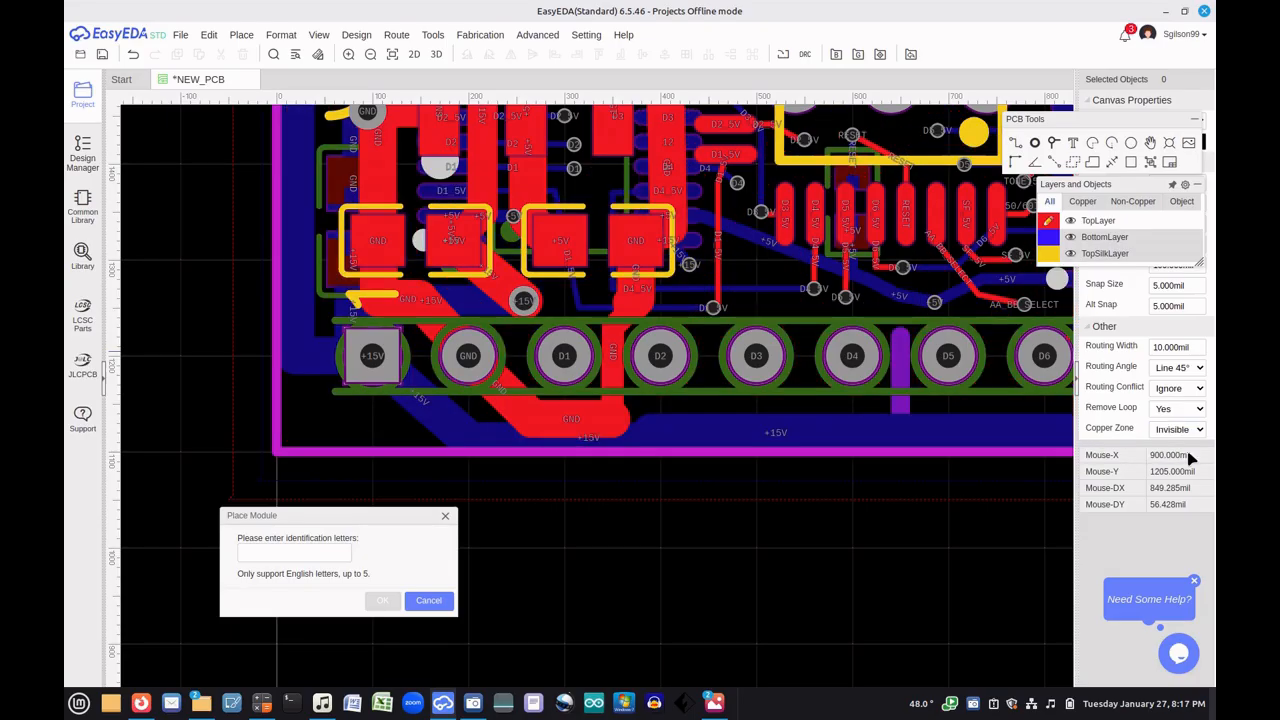
# Hide the Document layer, both solder mask and both paste mask layers, BottomSilkLayer and BottomLayer
pyautogui.moveTo(1089, 262)
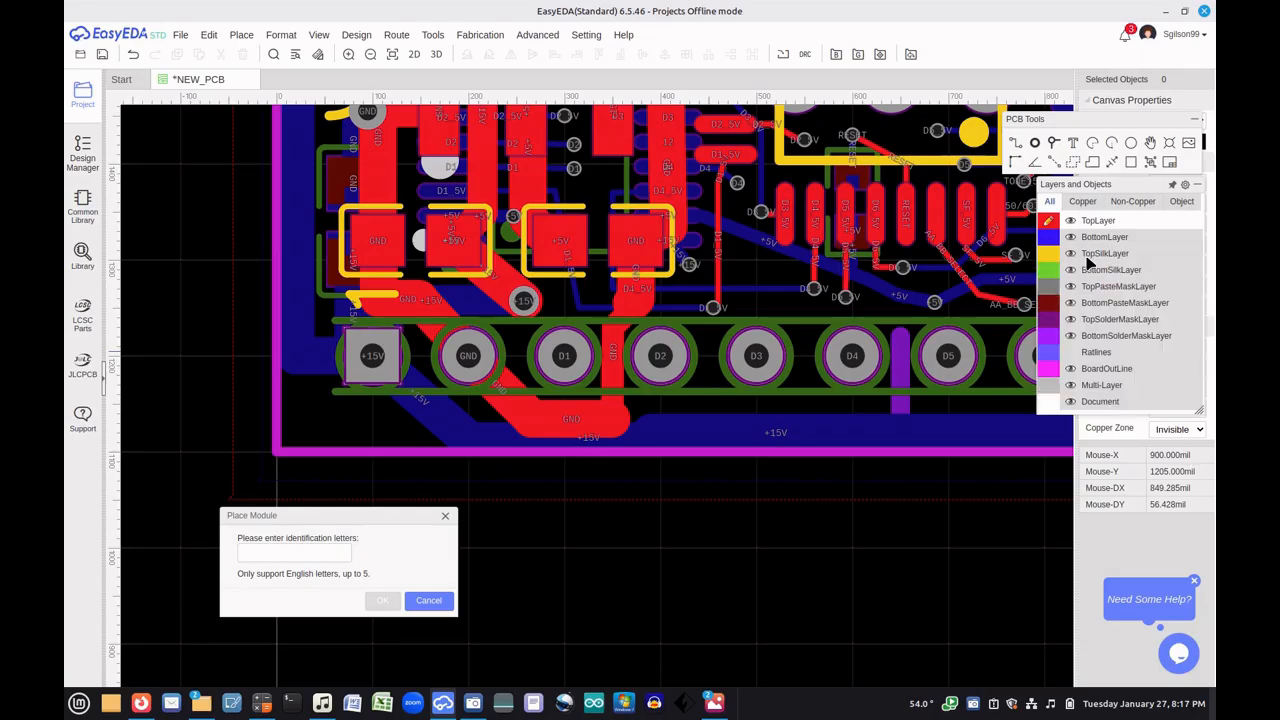
pyautogui.click(1071, 401)
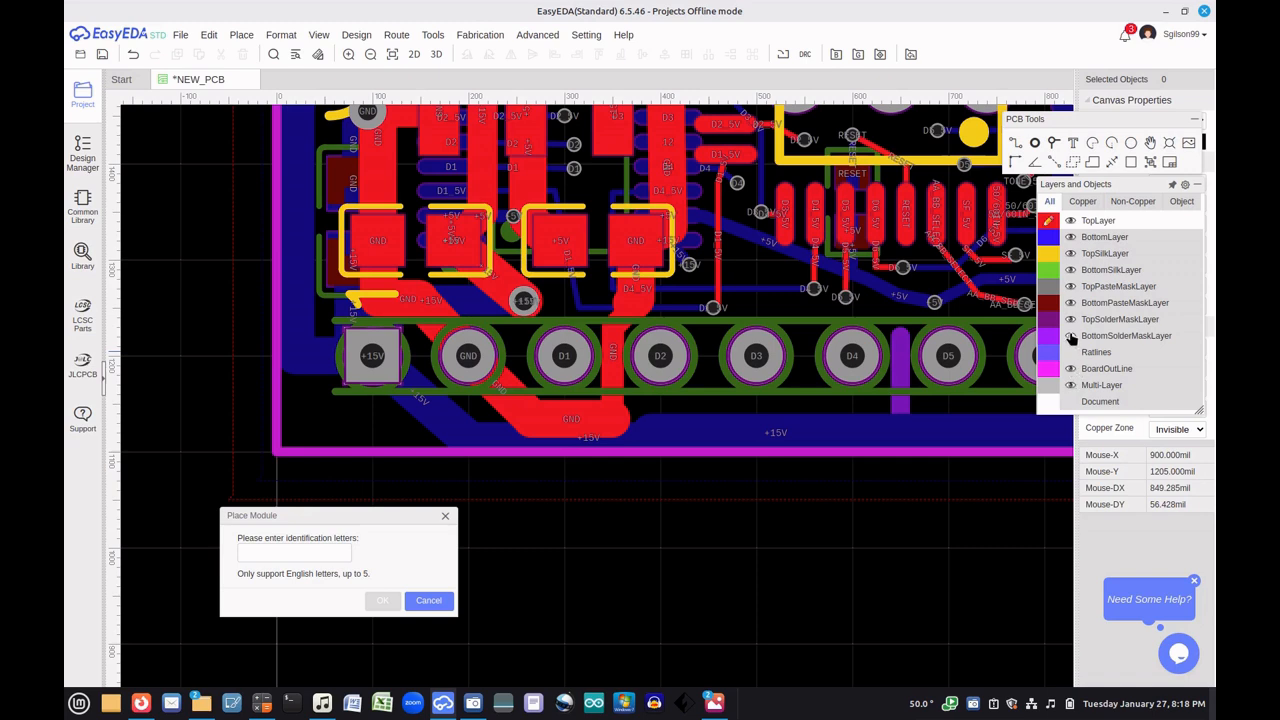
pyautogui.click(1071, 336)
pyautogui.click(1070, 319)
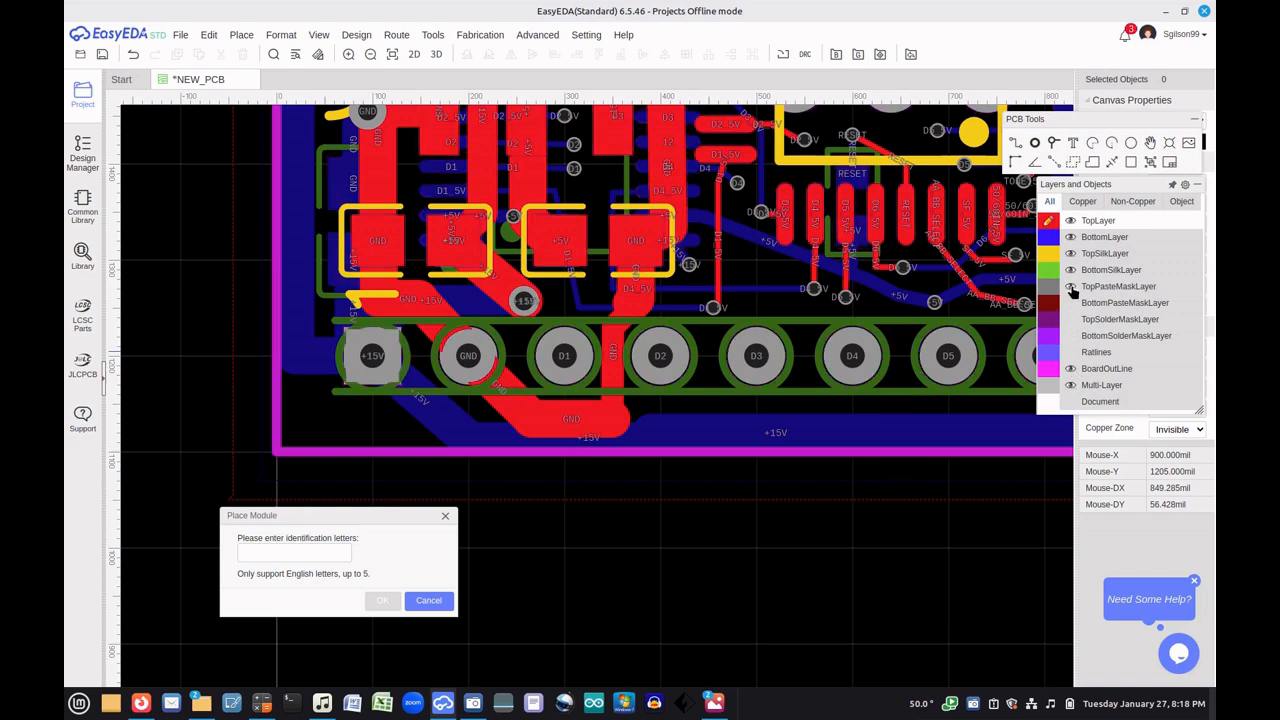
pyautogui.click(1071, 286)
pyautogui.click(1071, 270)
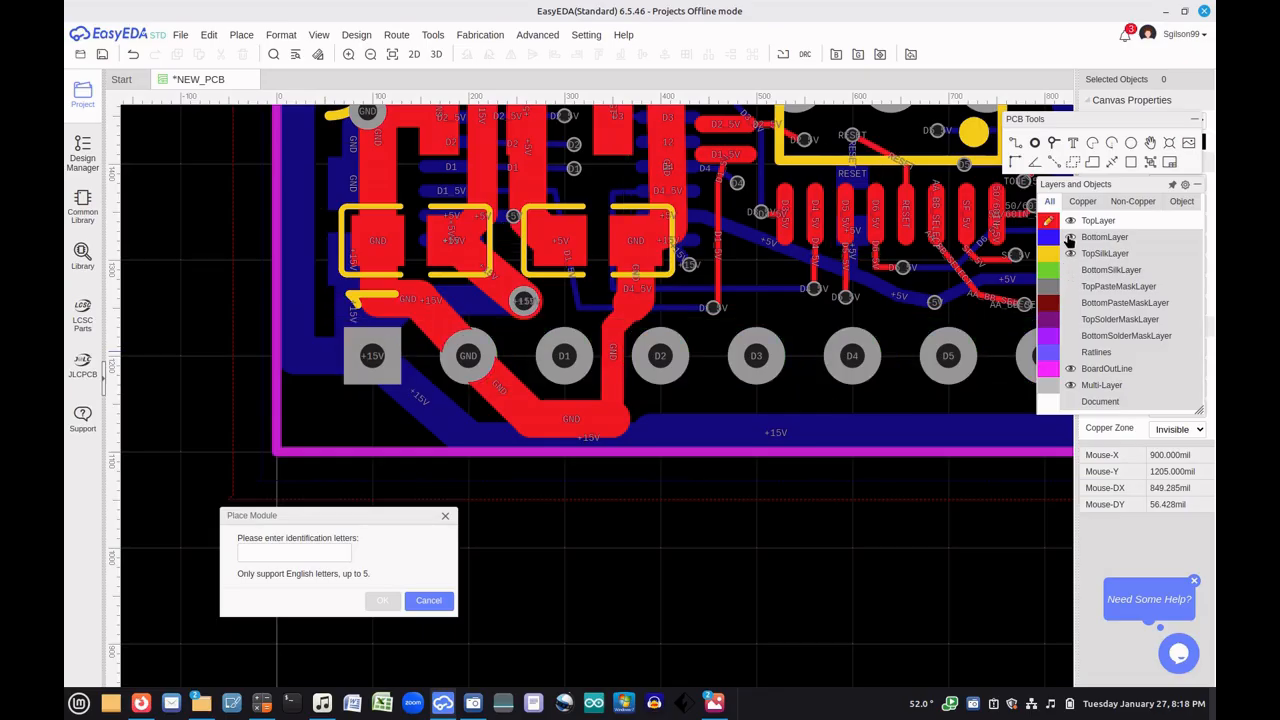
pyautogui.click(1071, 237)
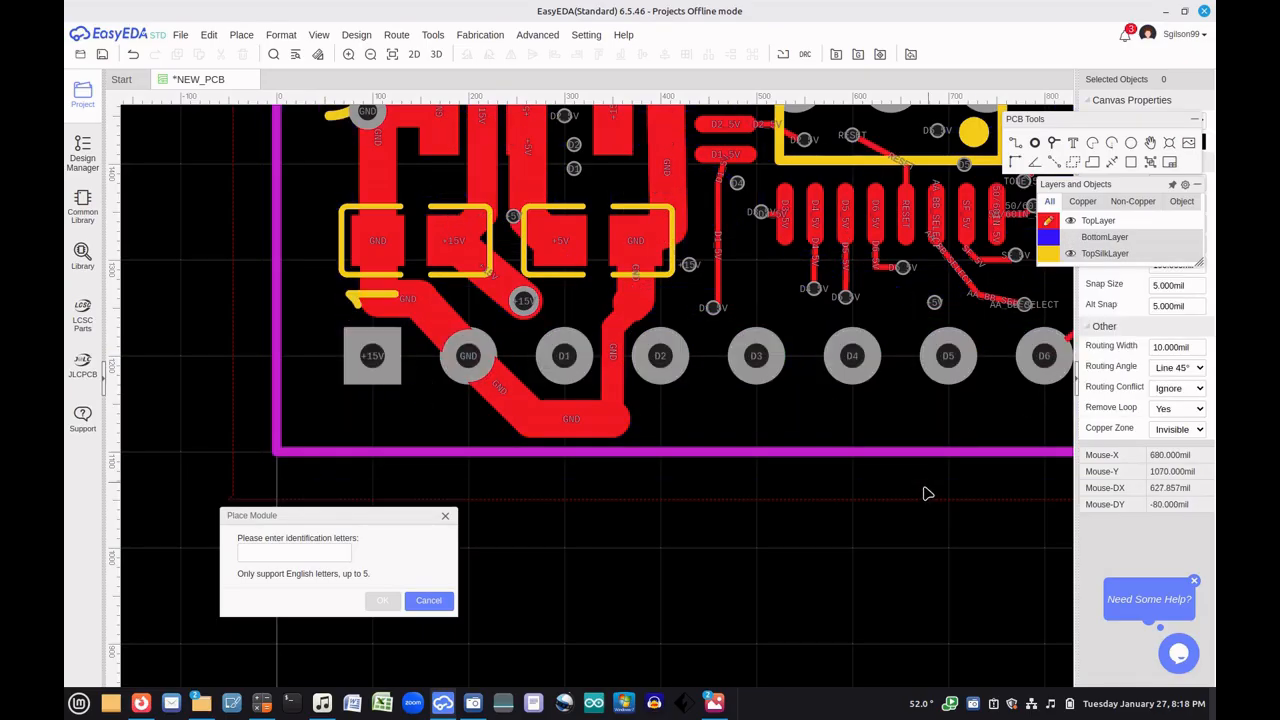
# Examine the whole first board and consult the ABC...MNO matrix image for the next module's identification letter
pyautogui.scroll(-3, 828, 500)
pyautogui.scroll(-3, 828, 500)
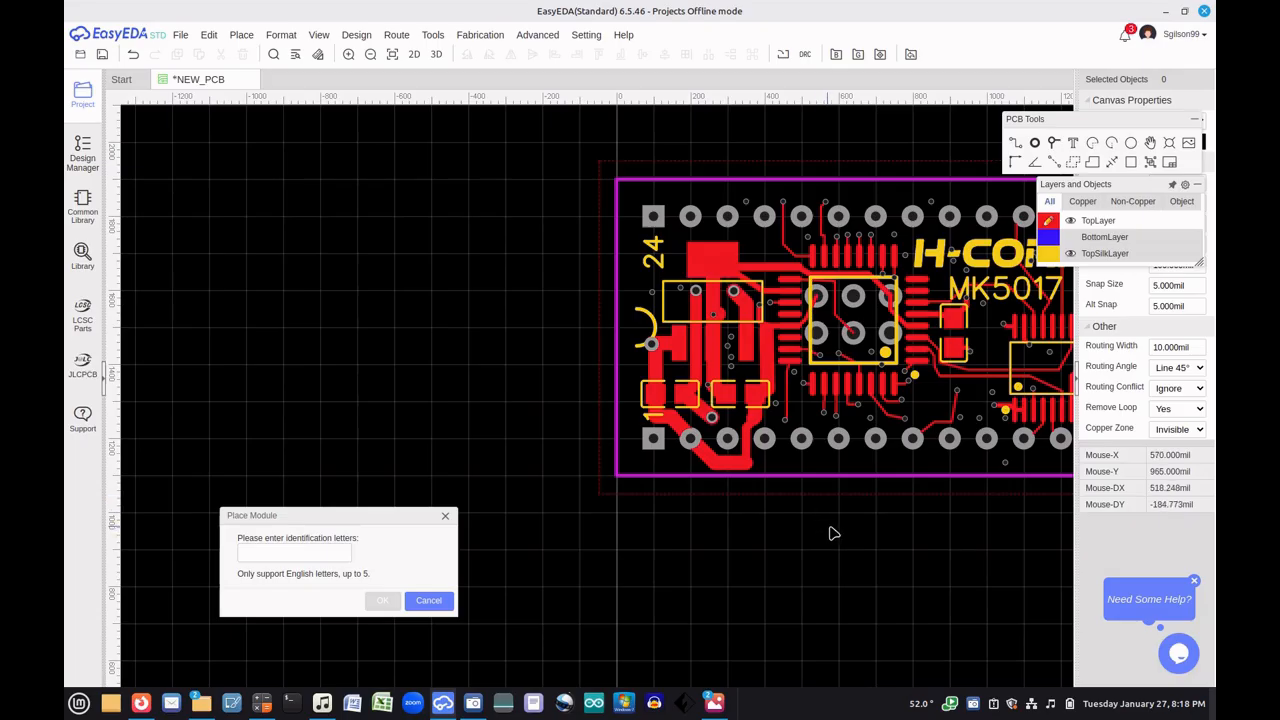
pyautogui.moveTo(847, 531); pyautogui.dragTo(680, 524, button='right')
pyautogui.scroll(3, 681, 533)
pyautogui.scroll(-3, 680, 532)
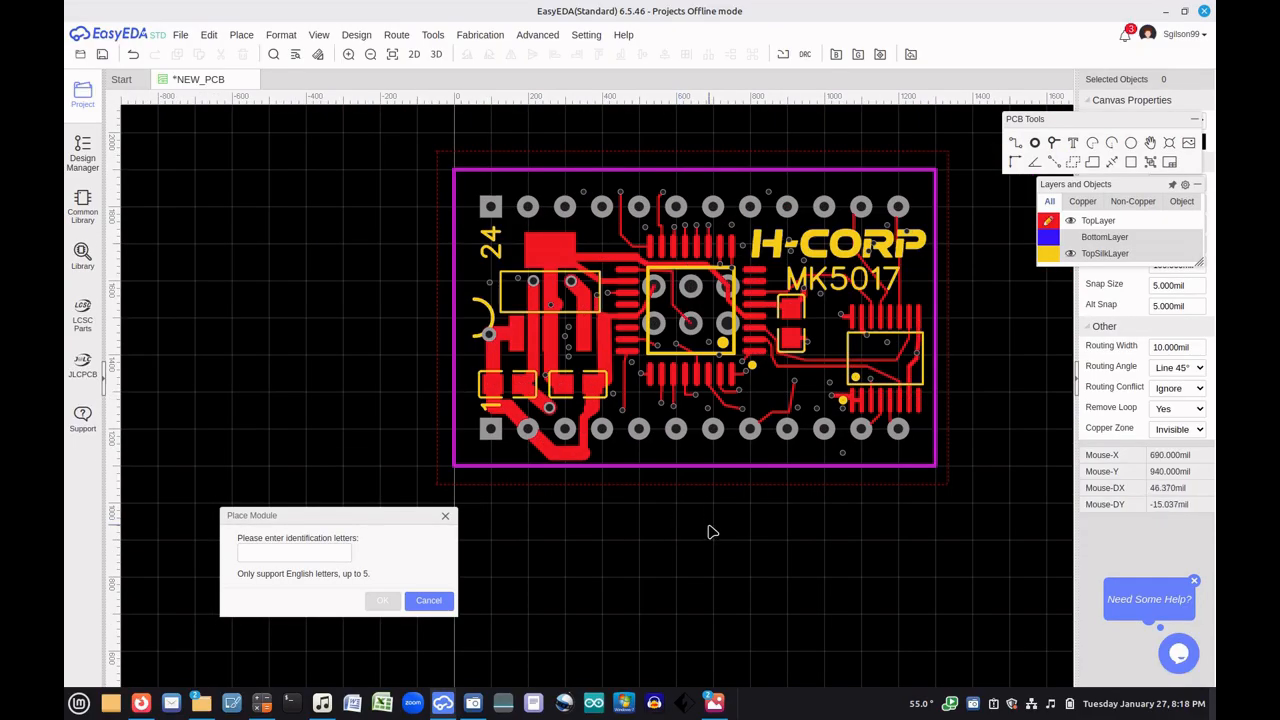
pyautogui.moveTo(714, 521)
pyautogui.mouseDown(button='right')
pyautogui.moveTo(755, 508)
pyautogui.moveTo(695, 518)
pyautogui.mouseUp(button='right')
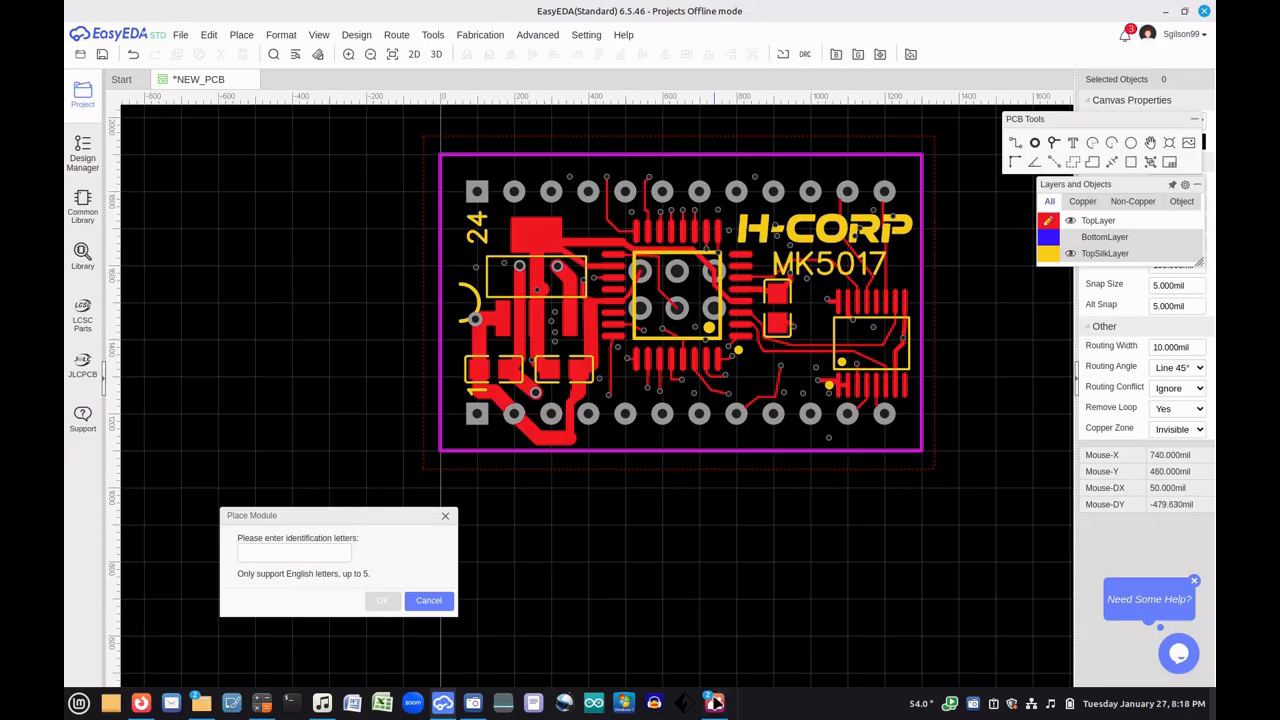
pyautogui.moveTo(715, 703)
pyautogui.moveTo(745, 678)
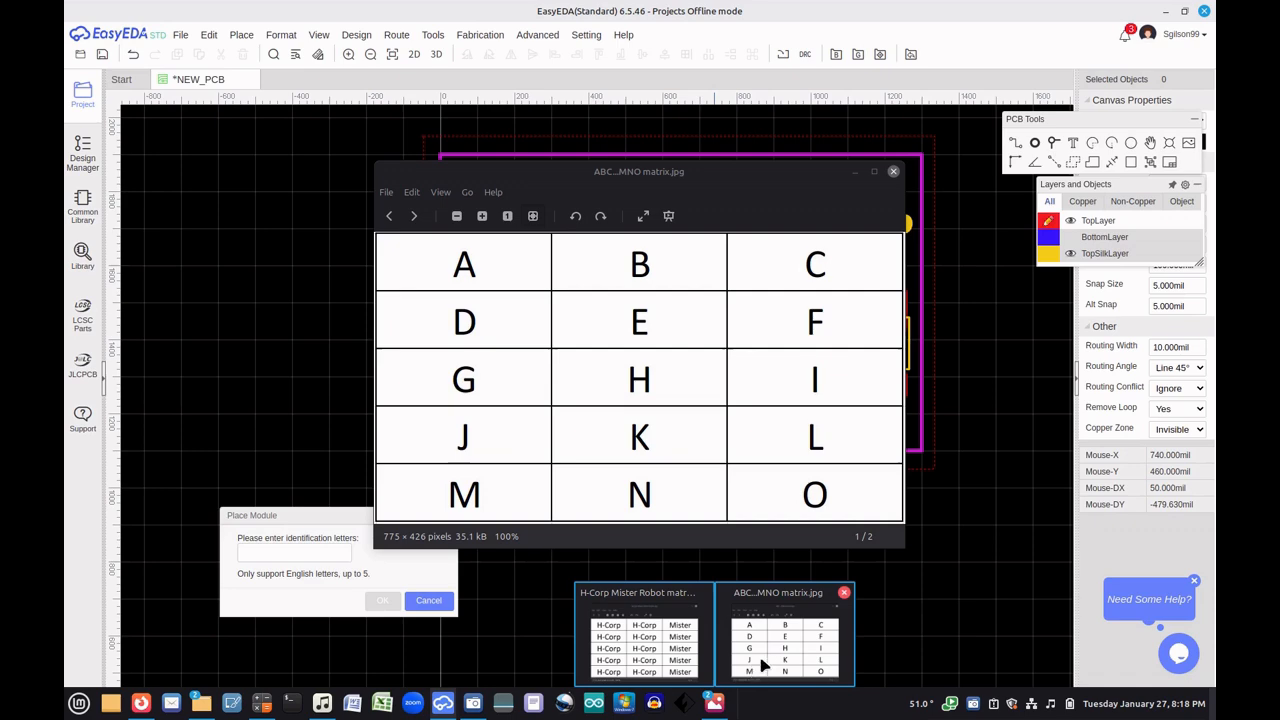
pyautogui.click(844, 594)
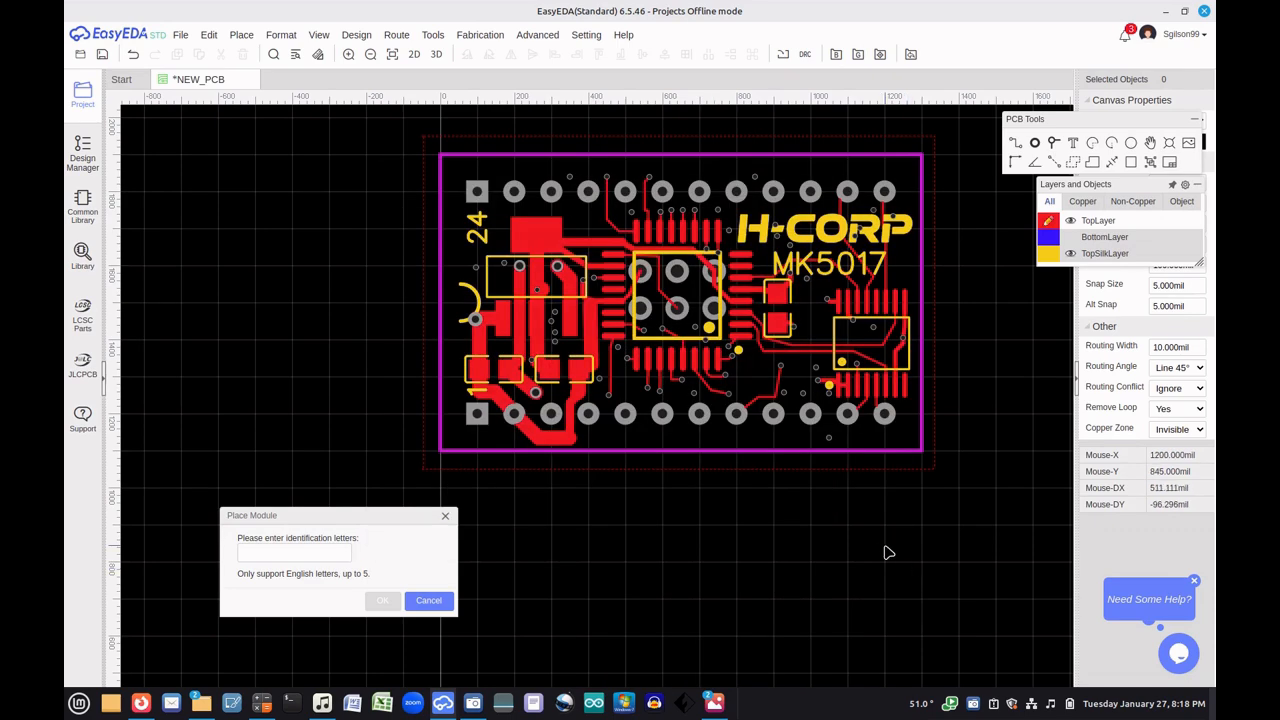
pyautogui.moveTo(884, 522); pyautogui.dragTo(621, 530, button='right')
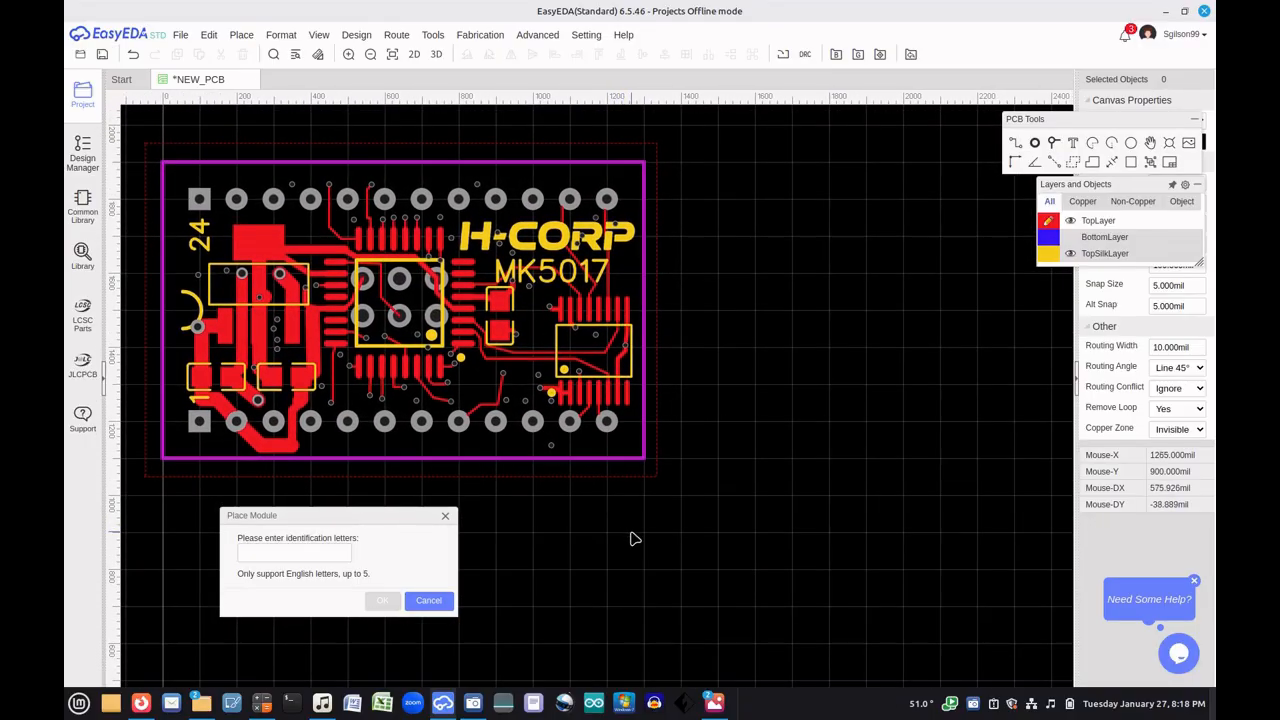
# Try placing an H-Corp module with identification letter N overlapping the first board, and undo that placement
pyautogui.click(329, 550)
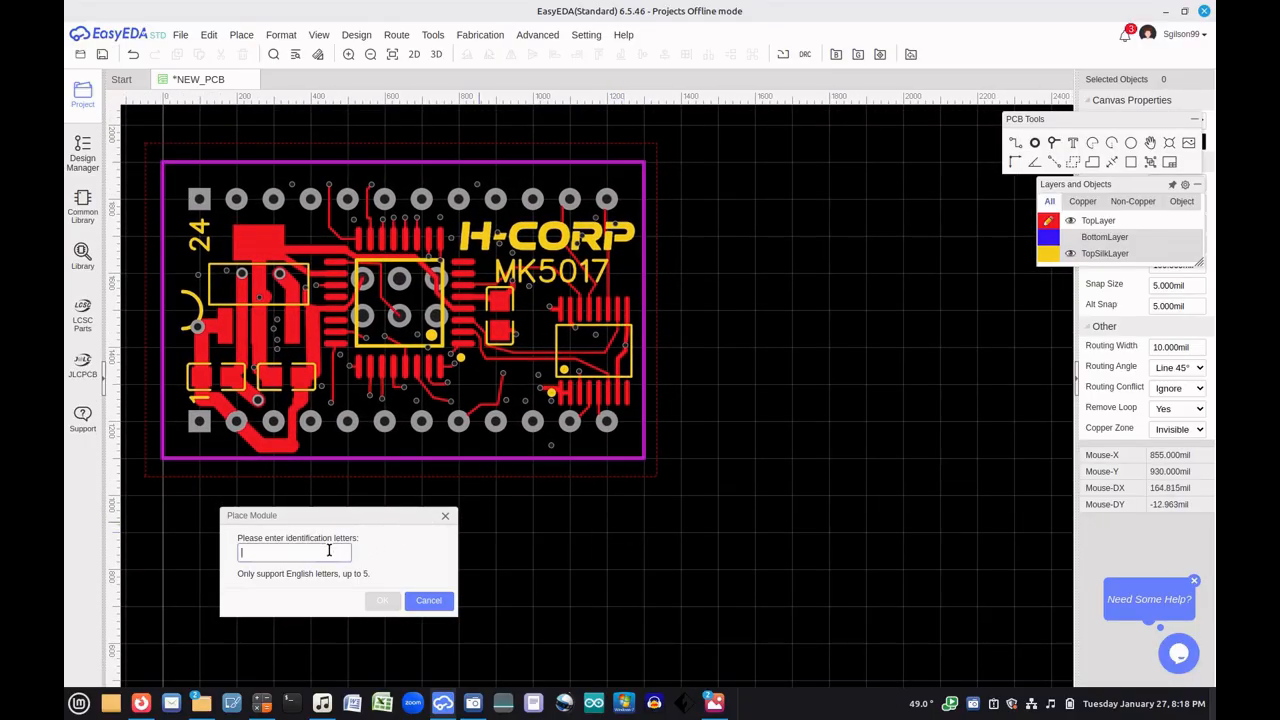
pyautogui.write('N')
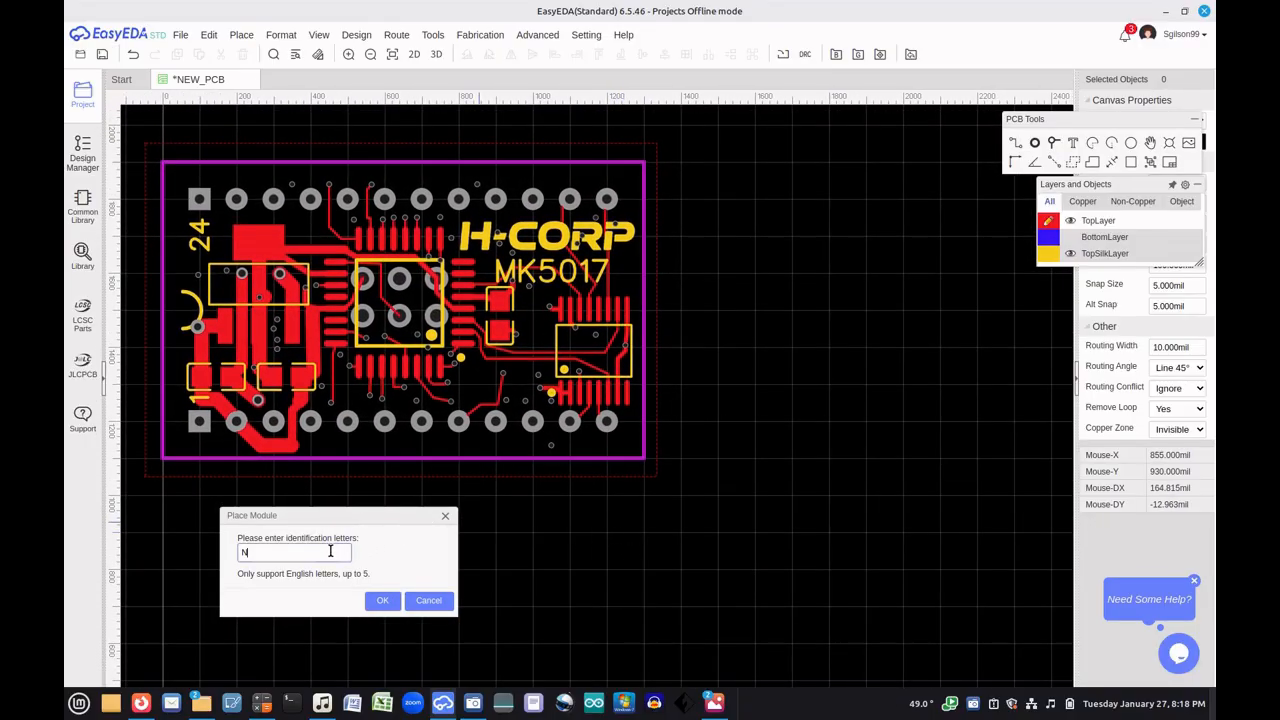
pyautogui.click(380, 598)
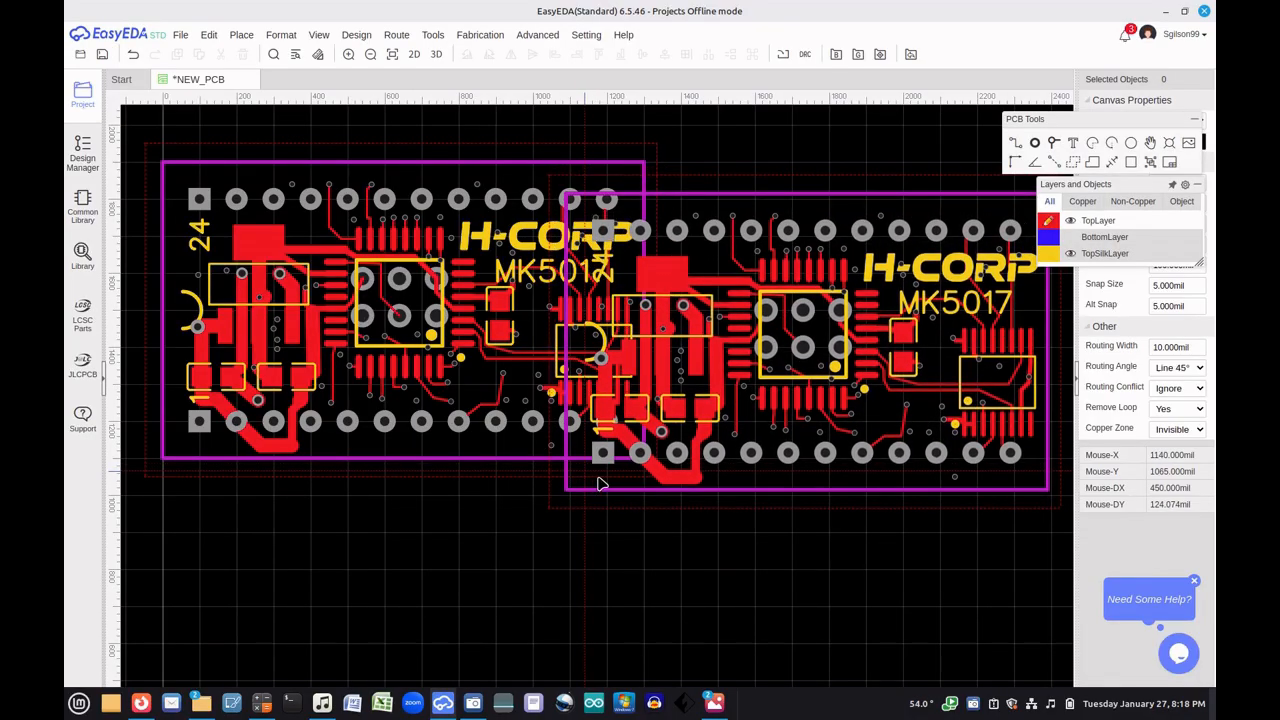
pyautogui.click(598, 483)
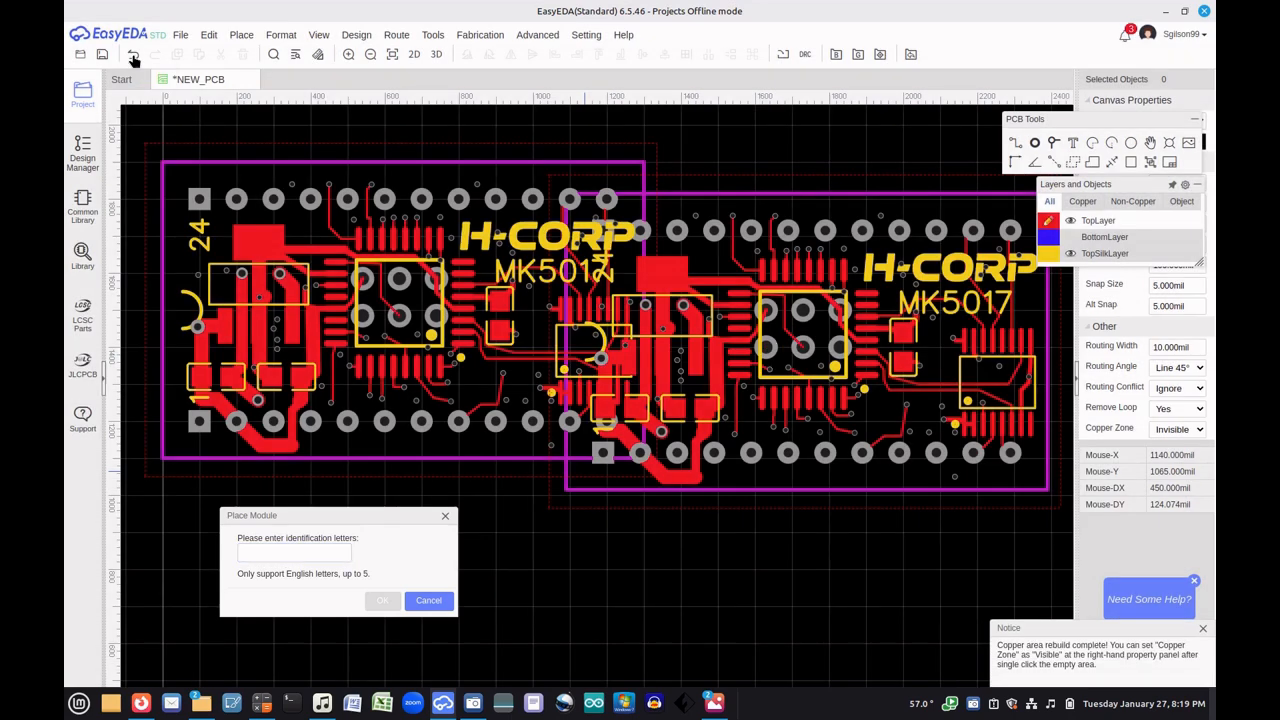
pyautogui.click(133, 56)
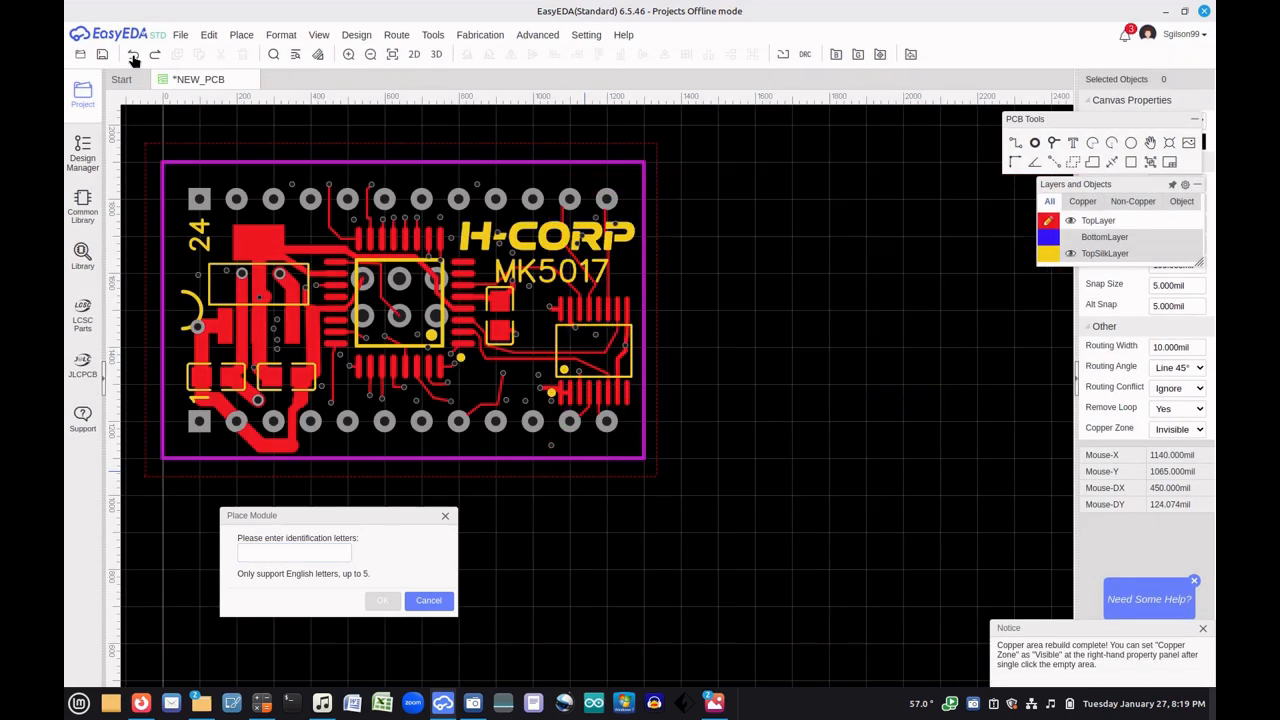
# Assign identification letter N to the H-Corp module and place it flush against the first board's right edge, lower-left corner at X 1300, Y 1100 mil
pyautogui.click(319, 557)
pyautogui.write('N')
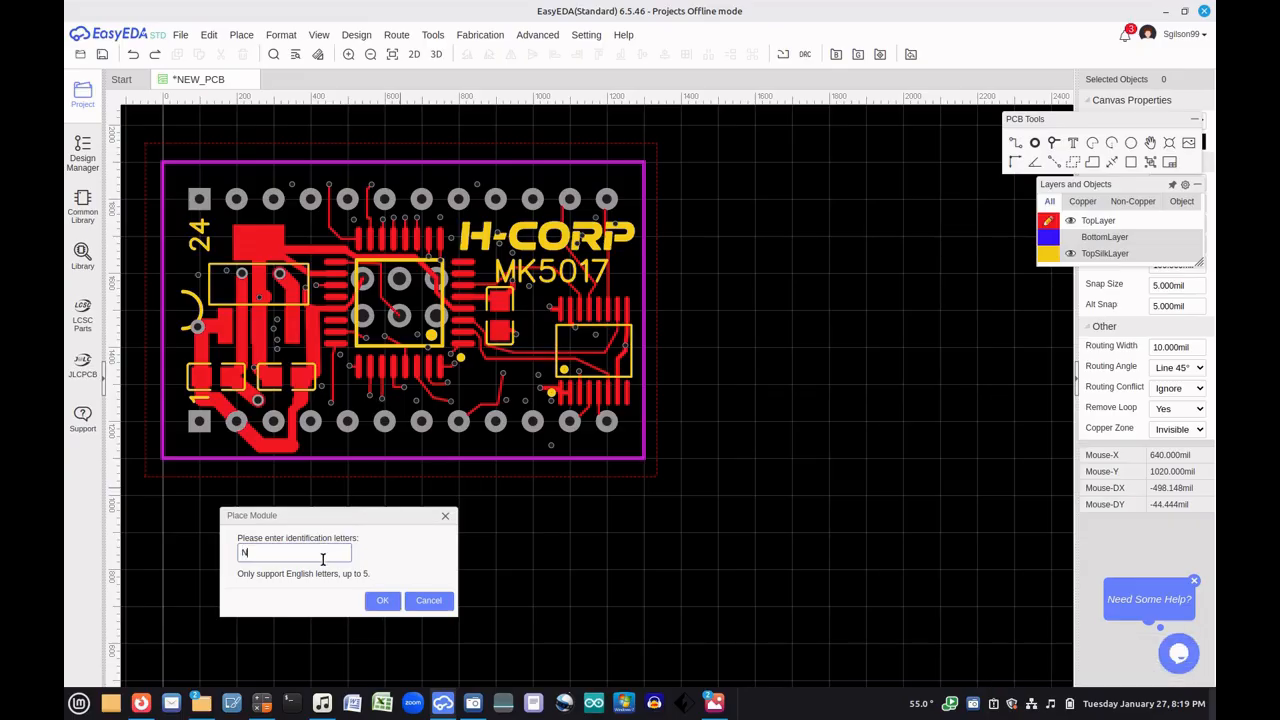
pyautogui.click(382, 601)
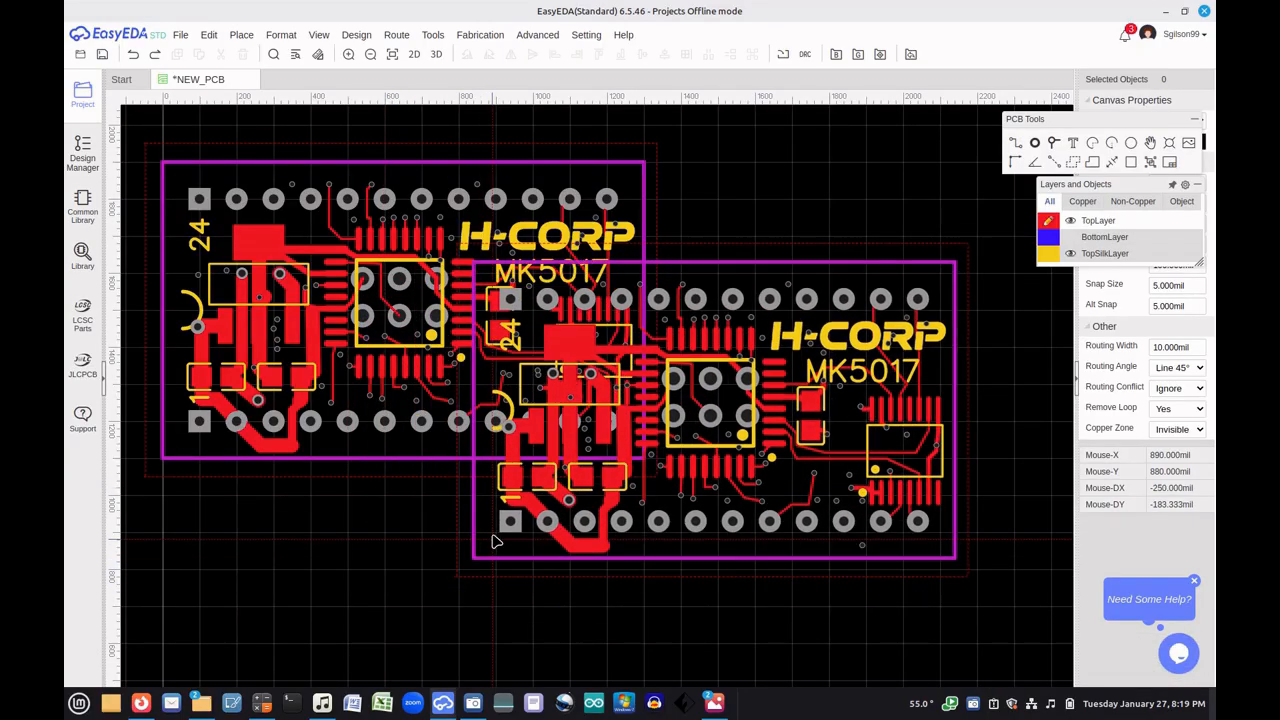
pyautogui.scroll(4, 675, 446)
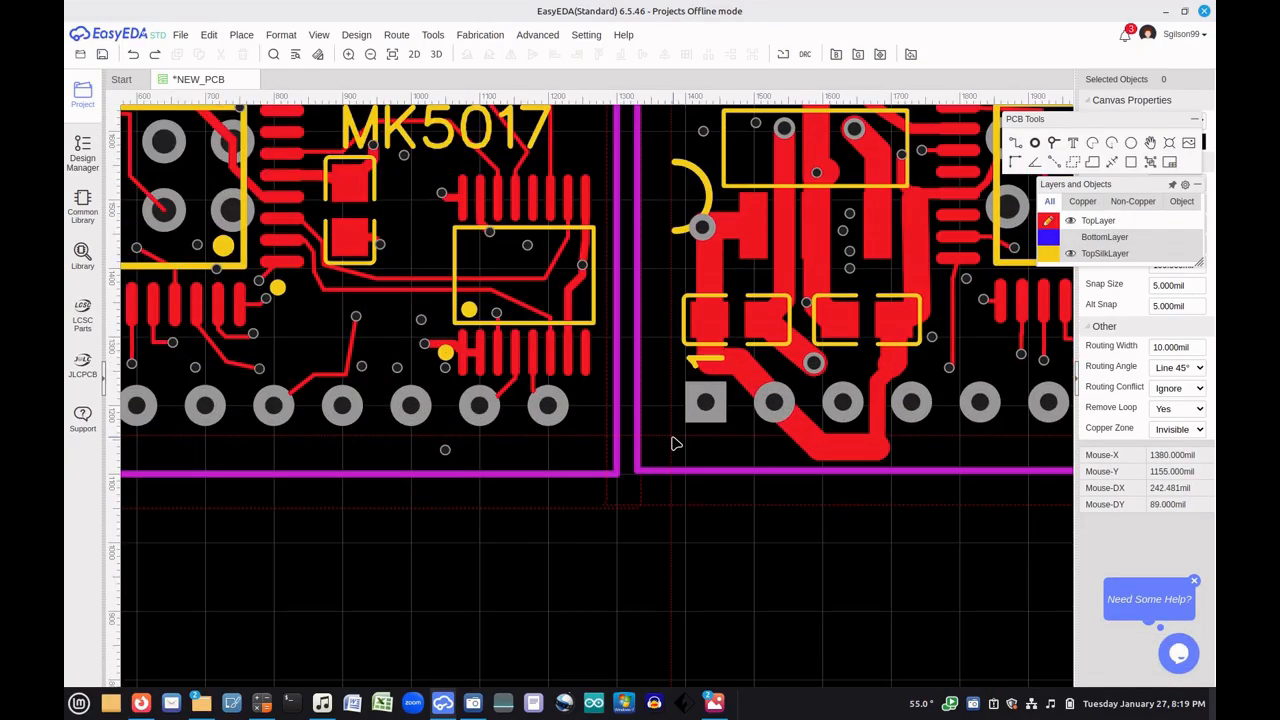
pyautogui.scroll(1, 672, 443)
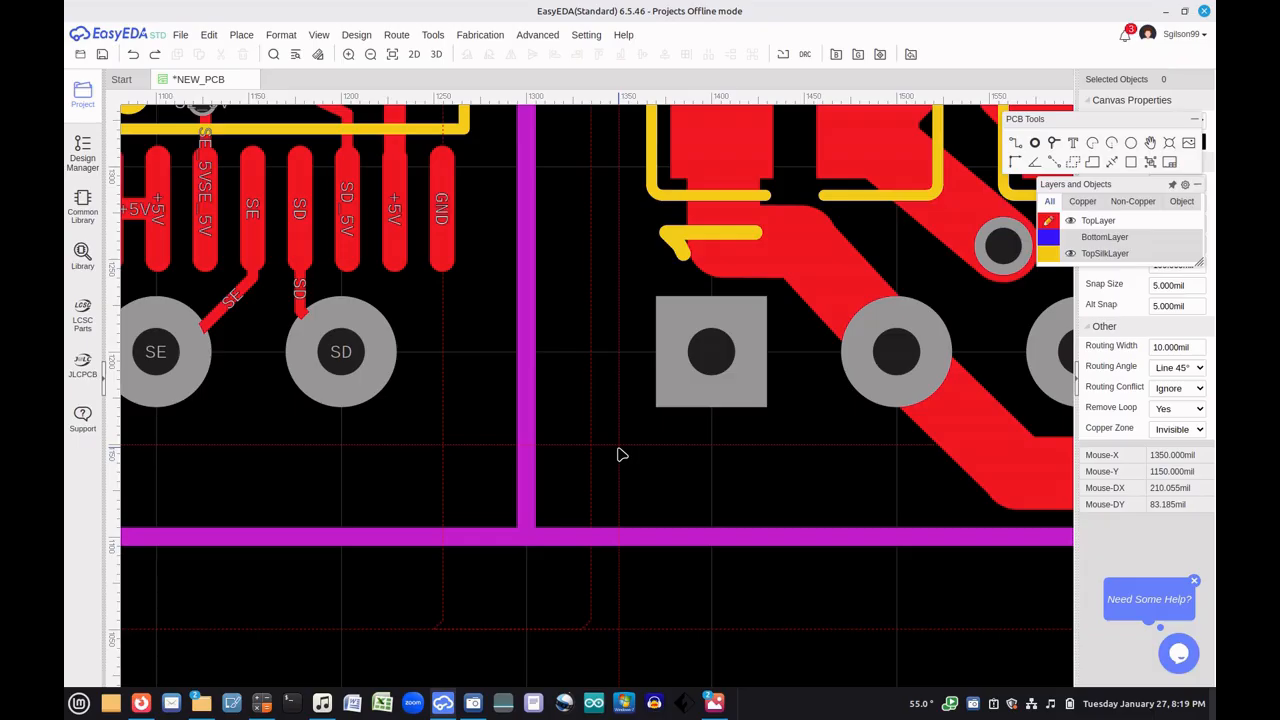
pyautogui.click(618, 455)
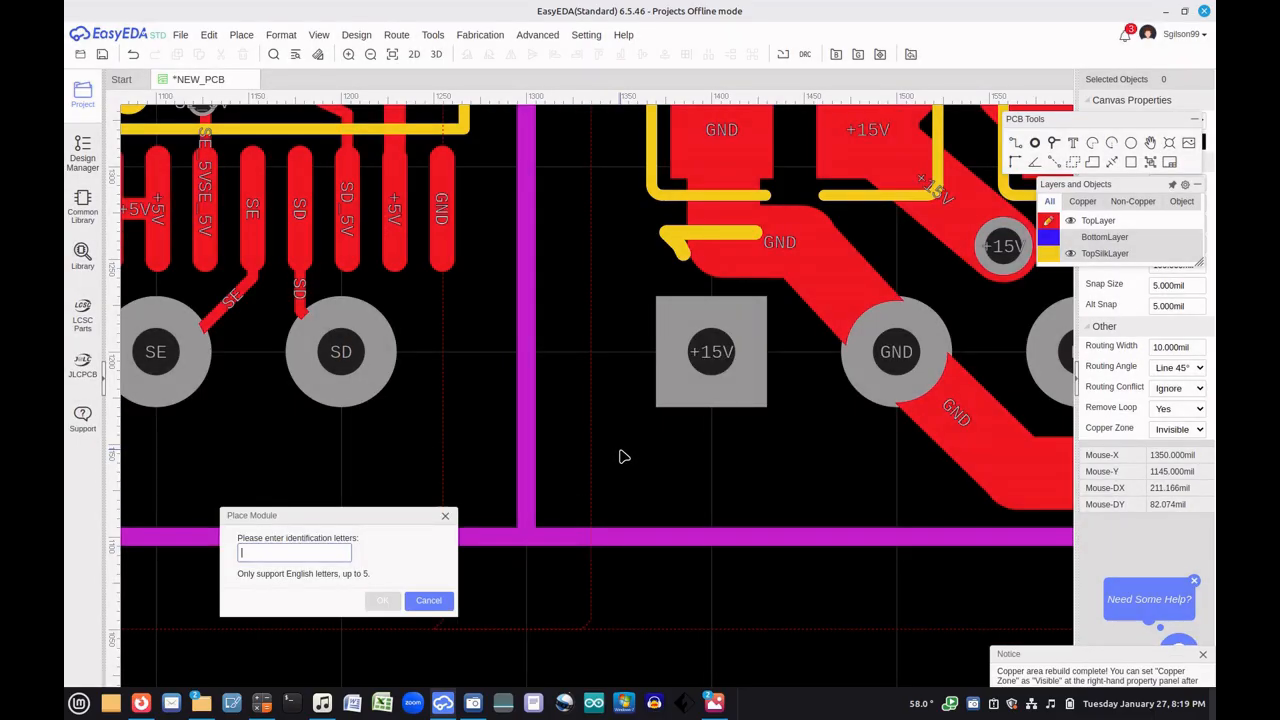
# Assign identification letter J to the H-Corp module and place it directly above the first board, lower-left corner at X 0, Y 1900 mil
pyautogui.scroll(-3, 620, 456)
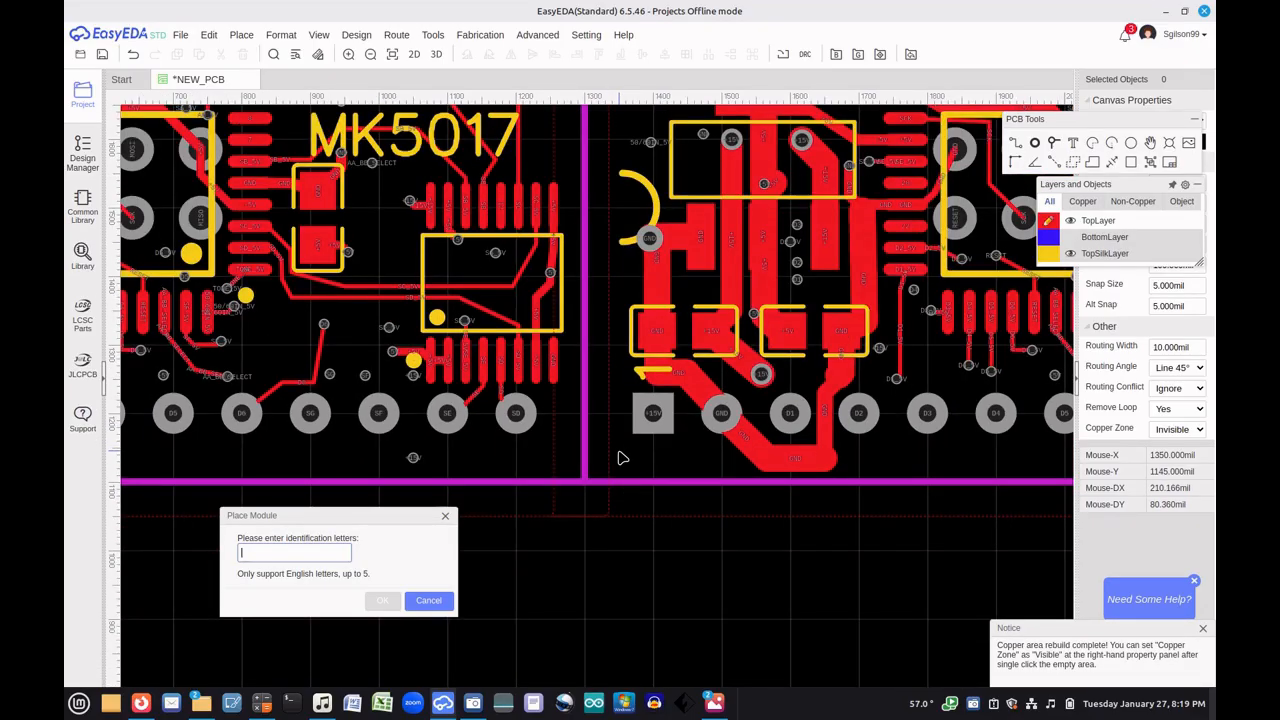
pyautogui.scroll(-2, 620, 457)
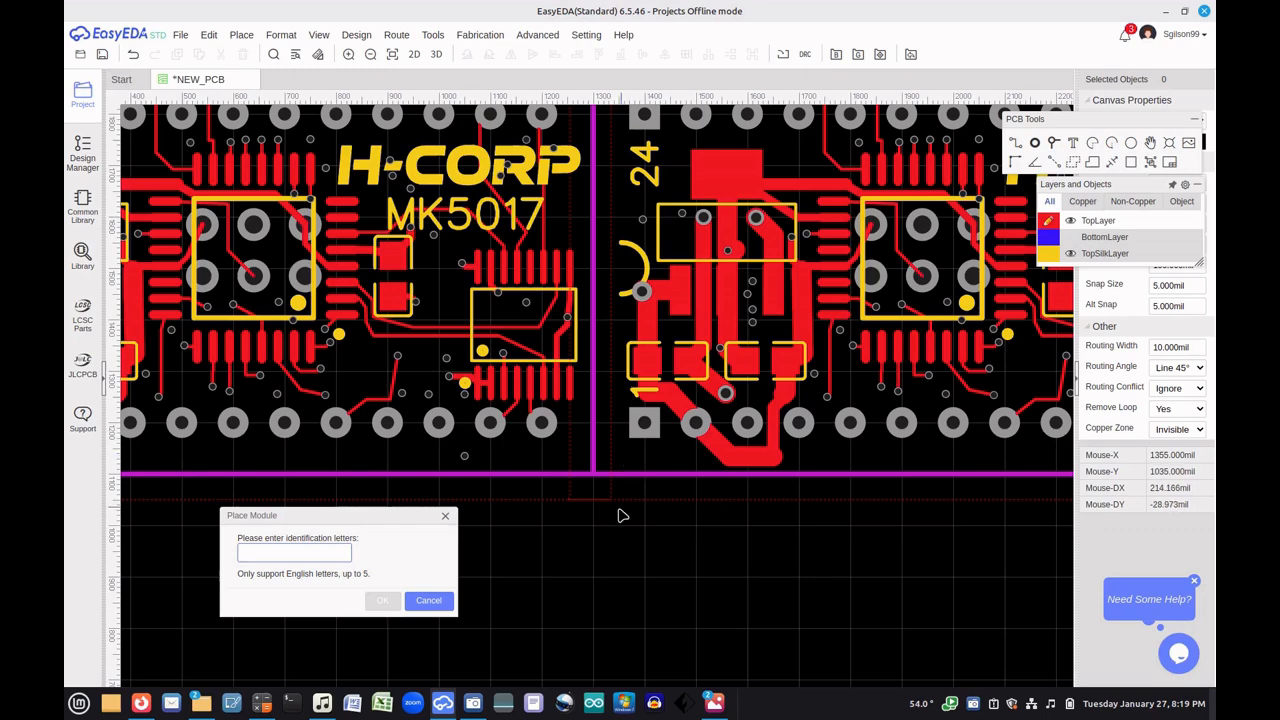
pyautogui.scroll(-2, 619, 516)
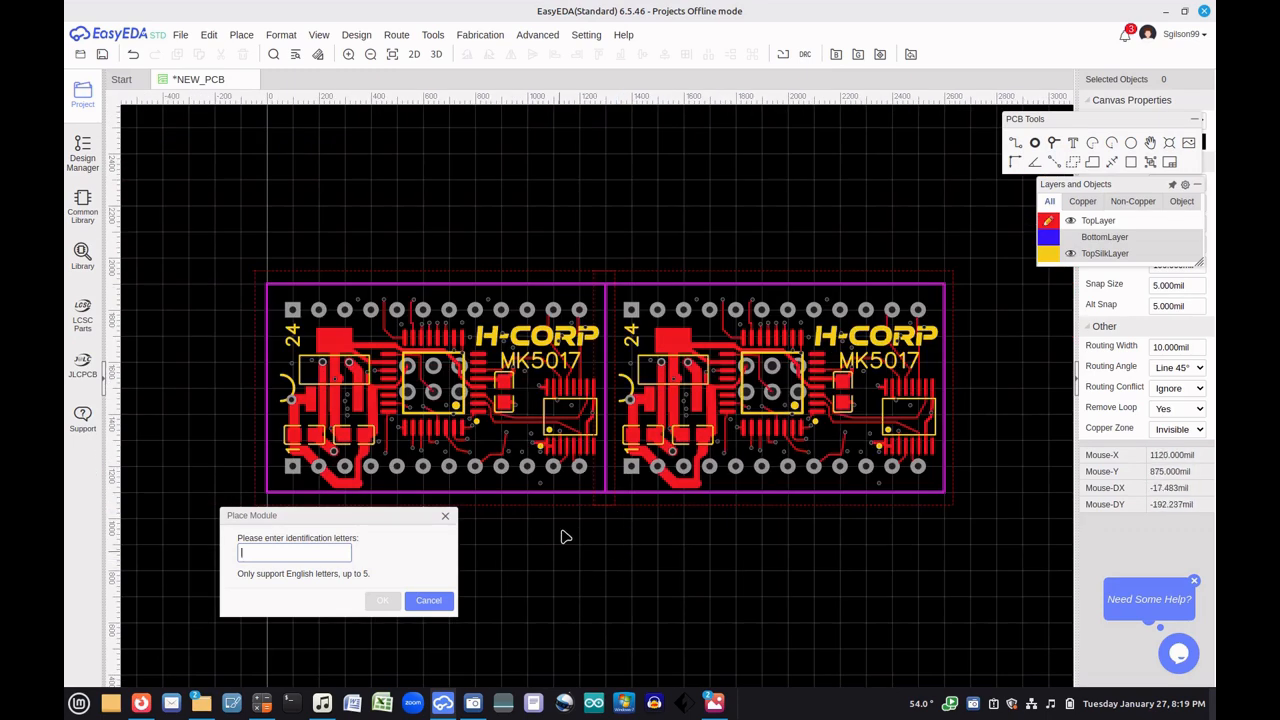
pyautogui.moveTo(714, 703)
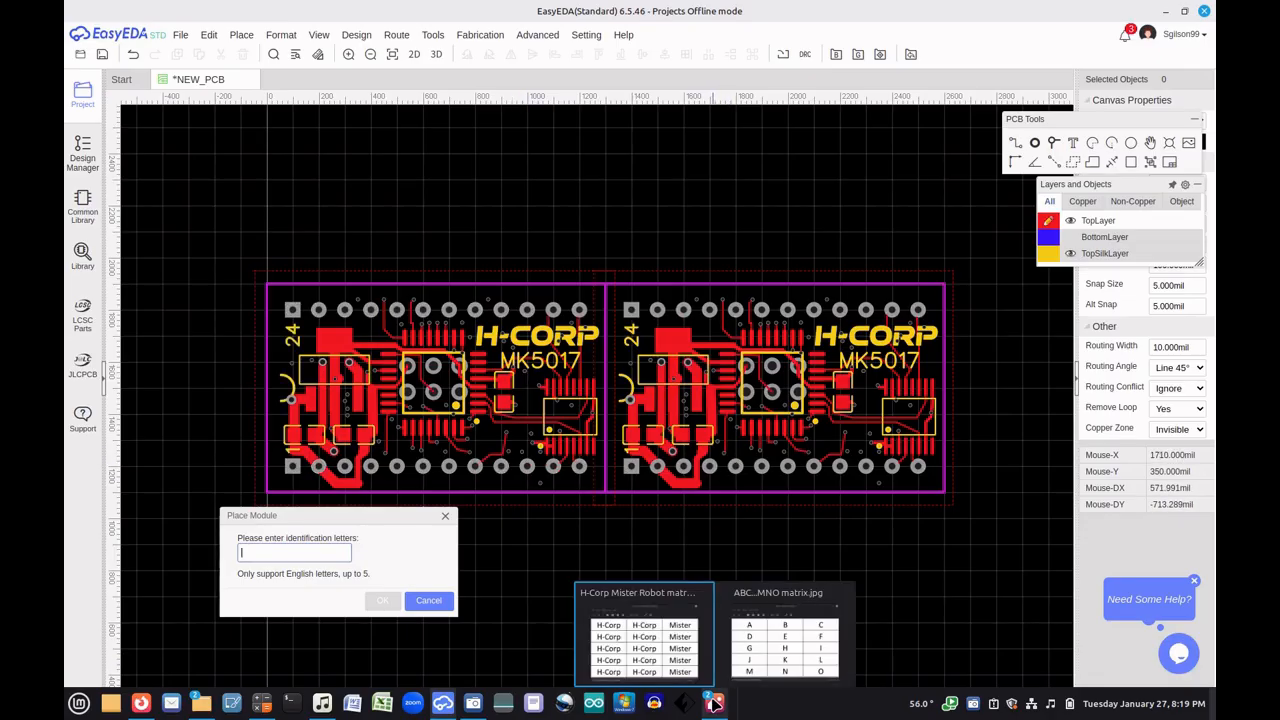
pyautogui.moveTo(755, 668)
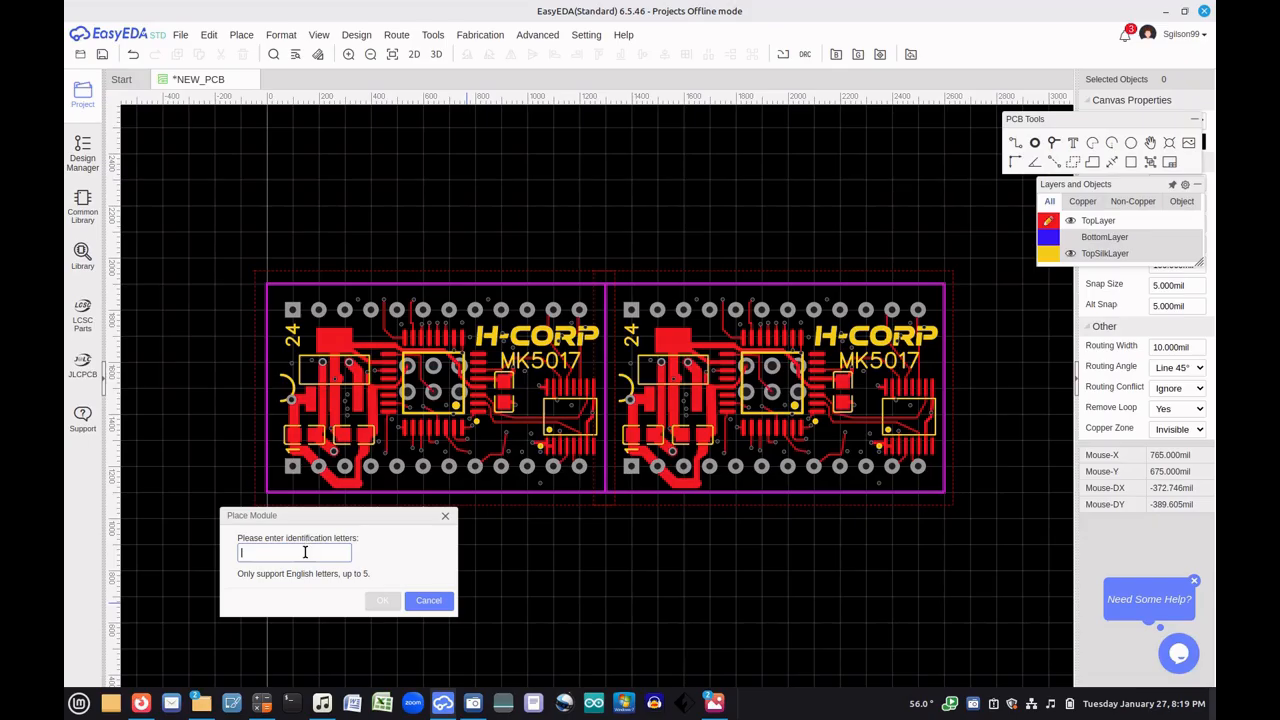
pyautogui.write('J')
pyautogui.click(384, 601)
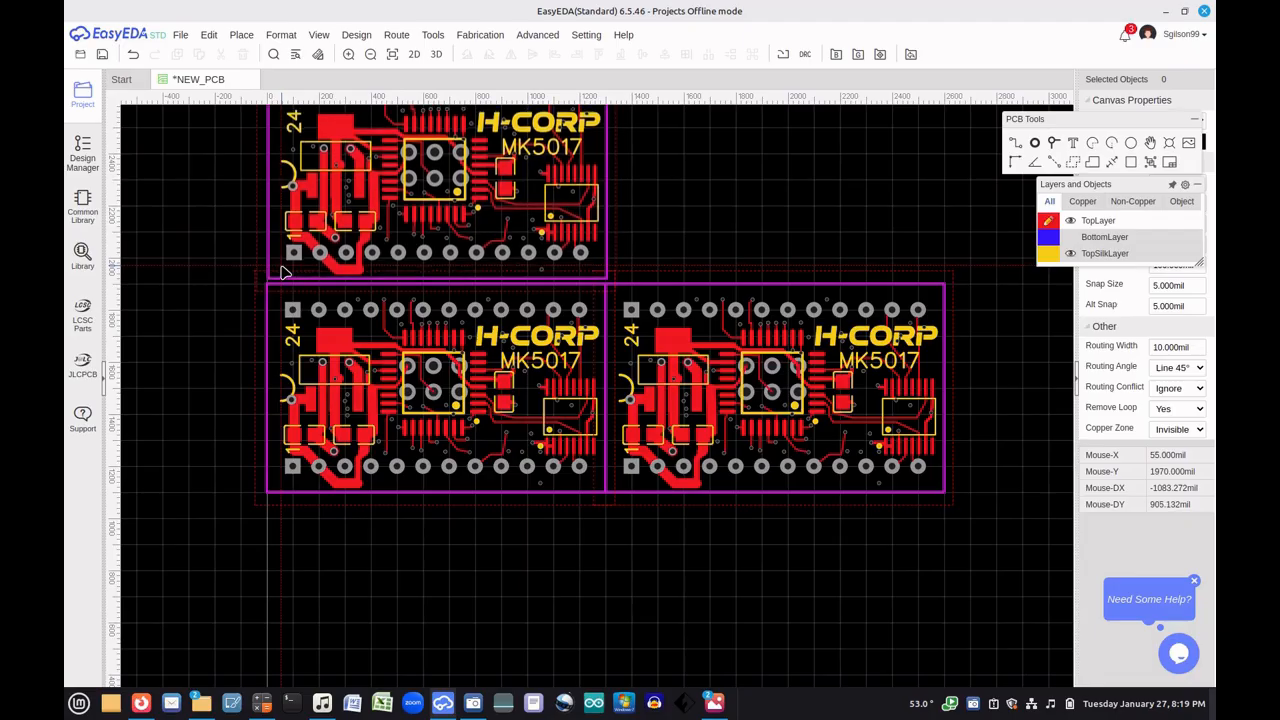
pyautogui.scroll(6, 282, 272)
pyautogui.scroll(2, 282, 272)
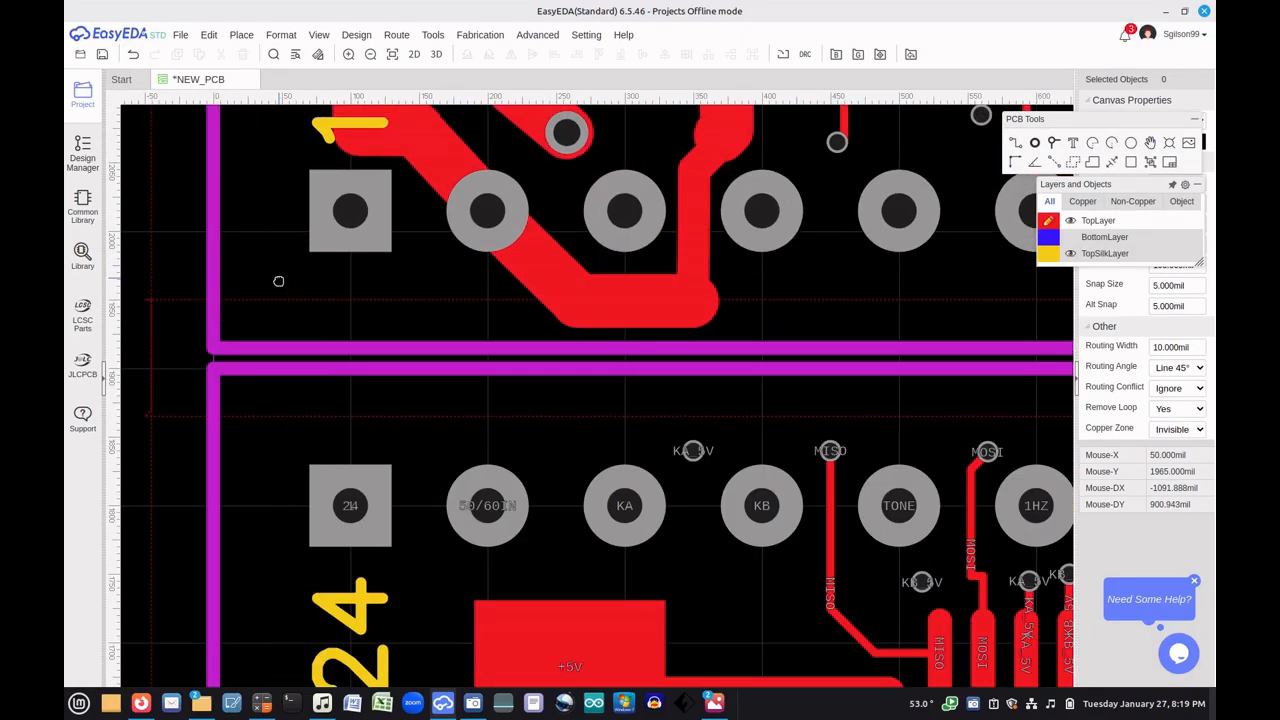
pyautogui.moveTo(279, 281); pyautogui.dragTo(606, 309, button='right')
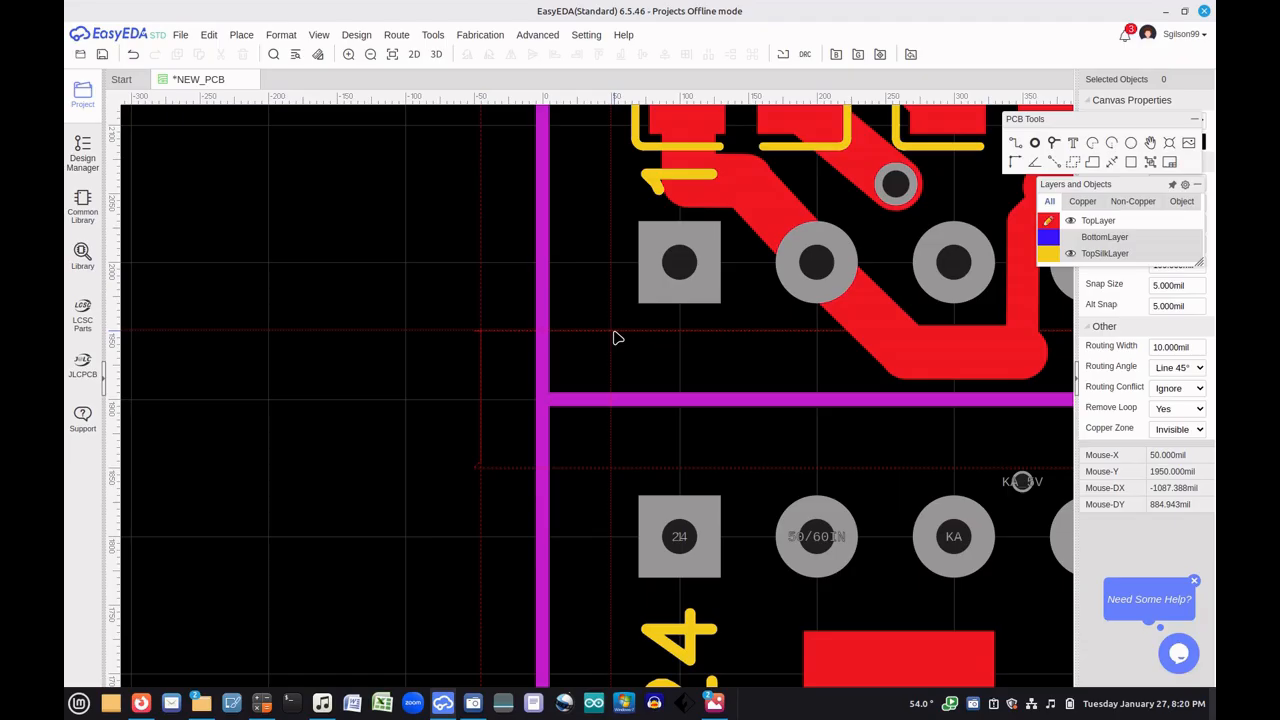
pyautogui.click(617, 338)
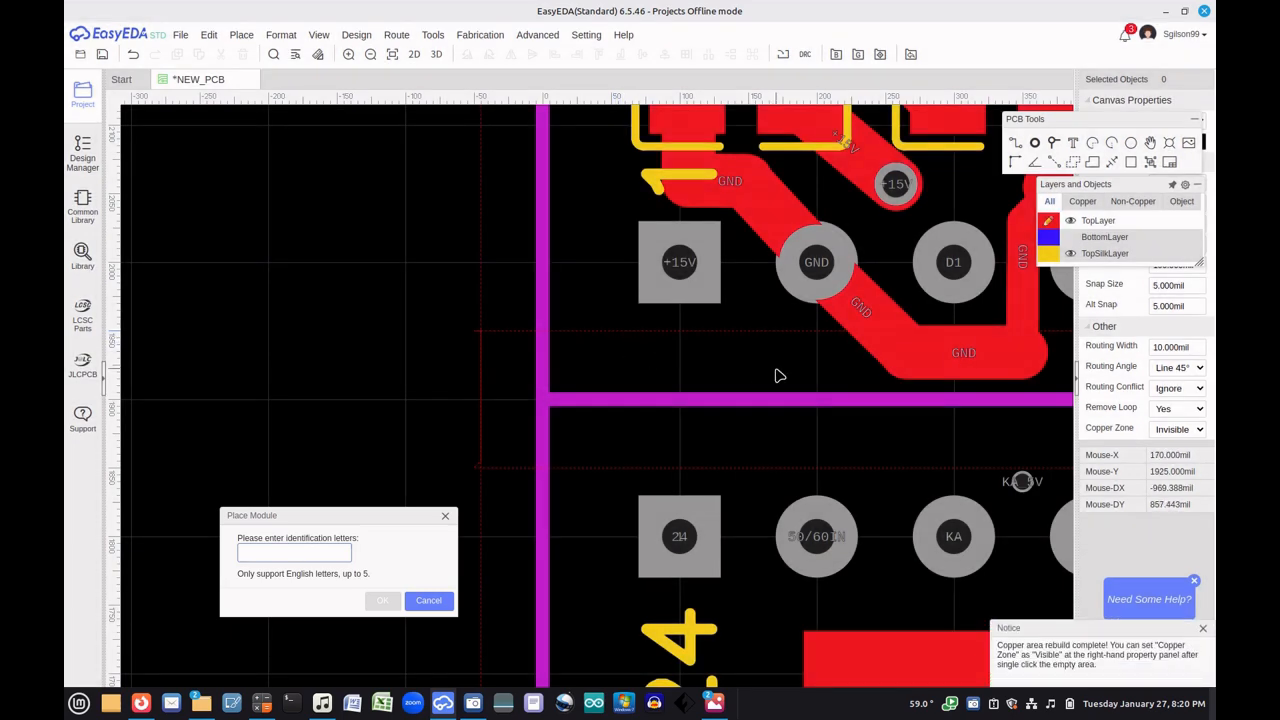
# Assign identification letter K to the H-Corp module and place it directly above board N, lower-left corner at X 1300, Y 1900 mil
pyautogui.scroll(-1, 776, 380)
pyautogui.scroll(-1, 754, 378)
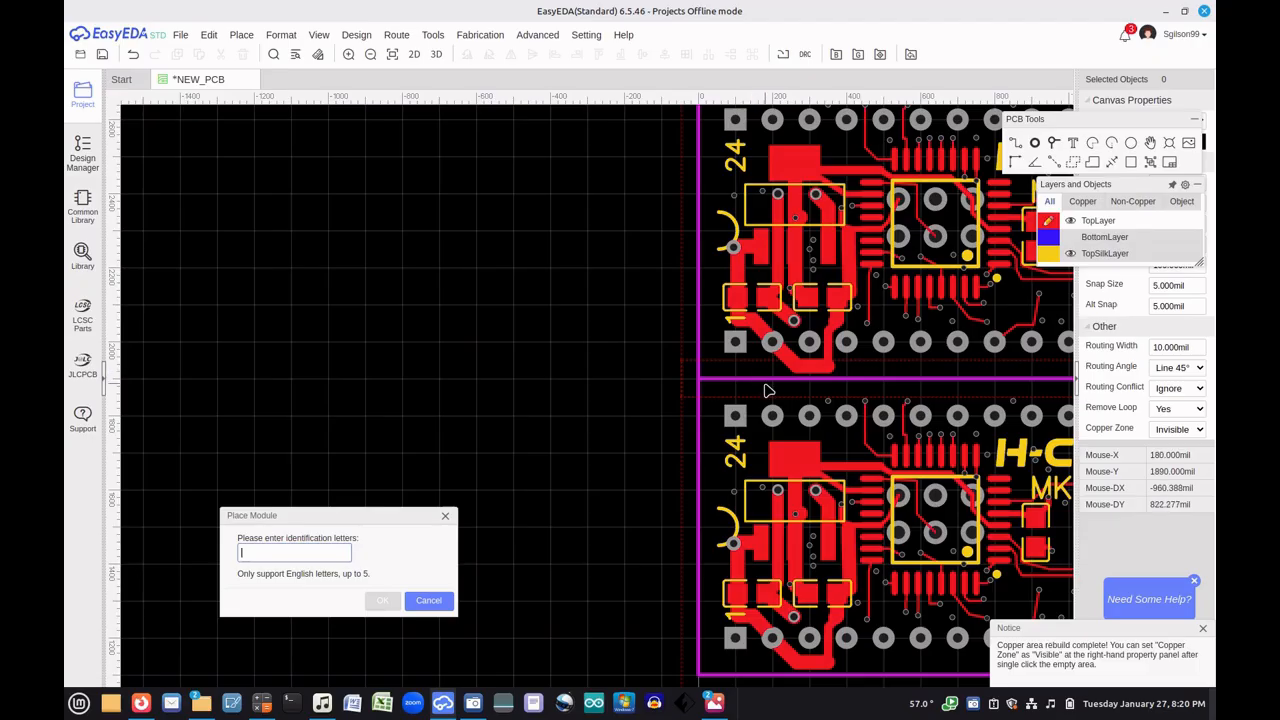
pyautogui.moveTo(762, 390); pyautogui.dragTo(222, 367, button='right')
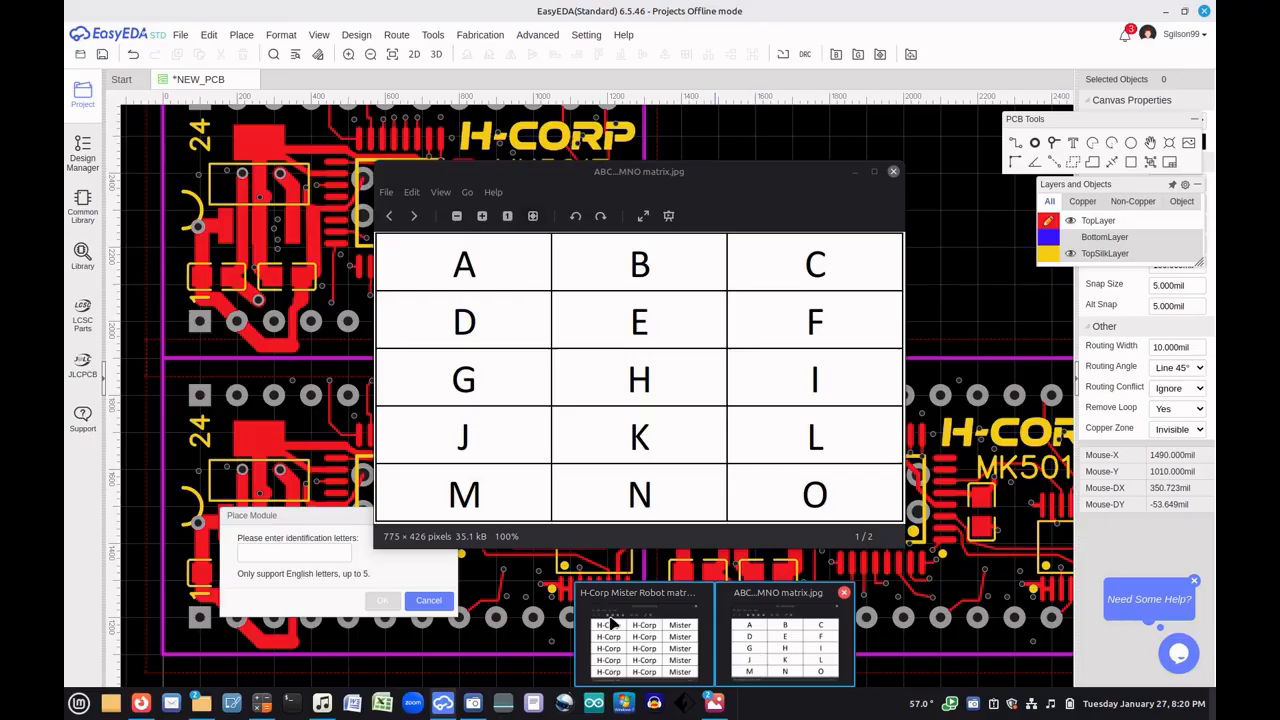
pyautogui.click(316, 550)
pyautogui.write('K')
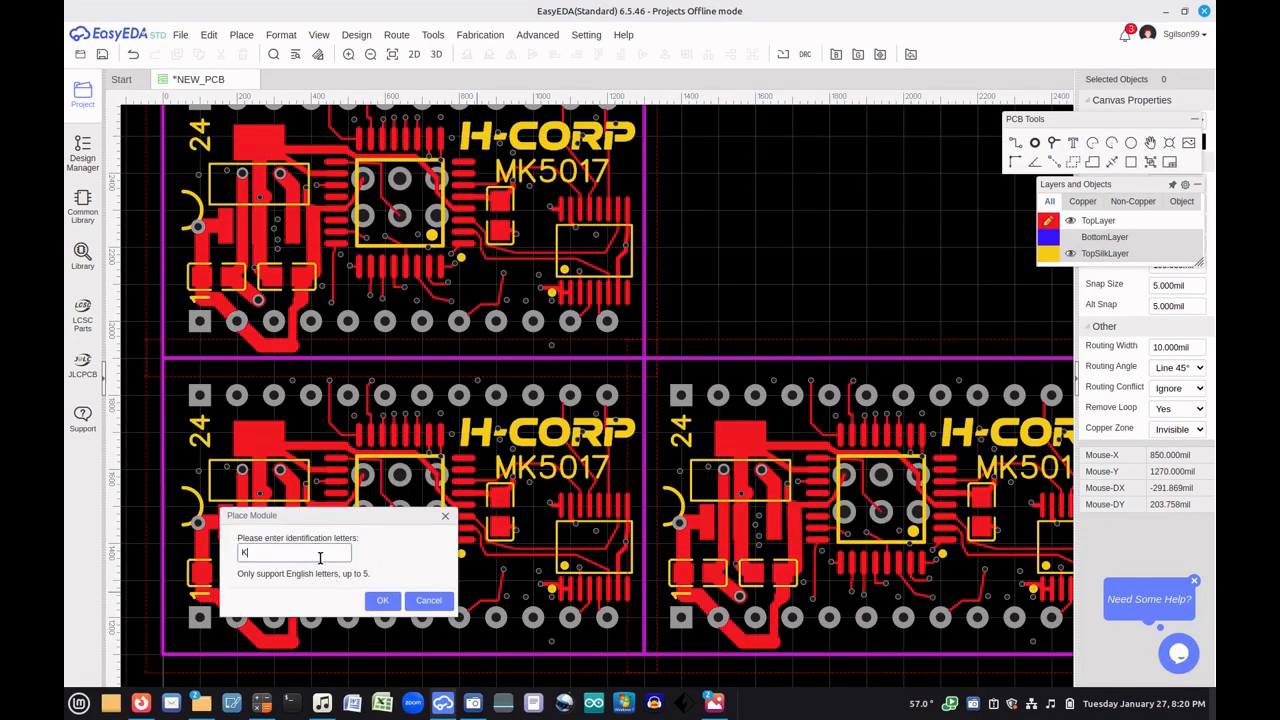
pyautogui.click(382, 600)
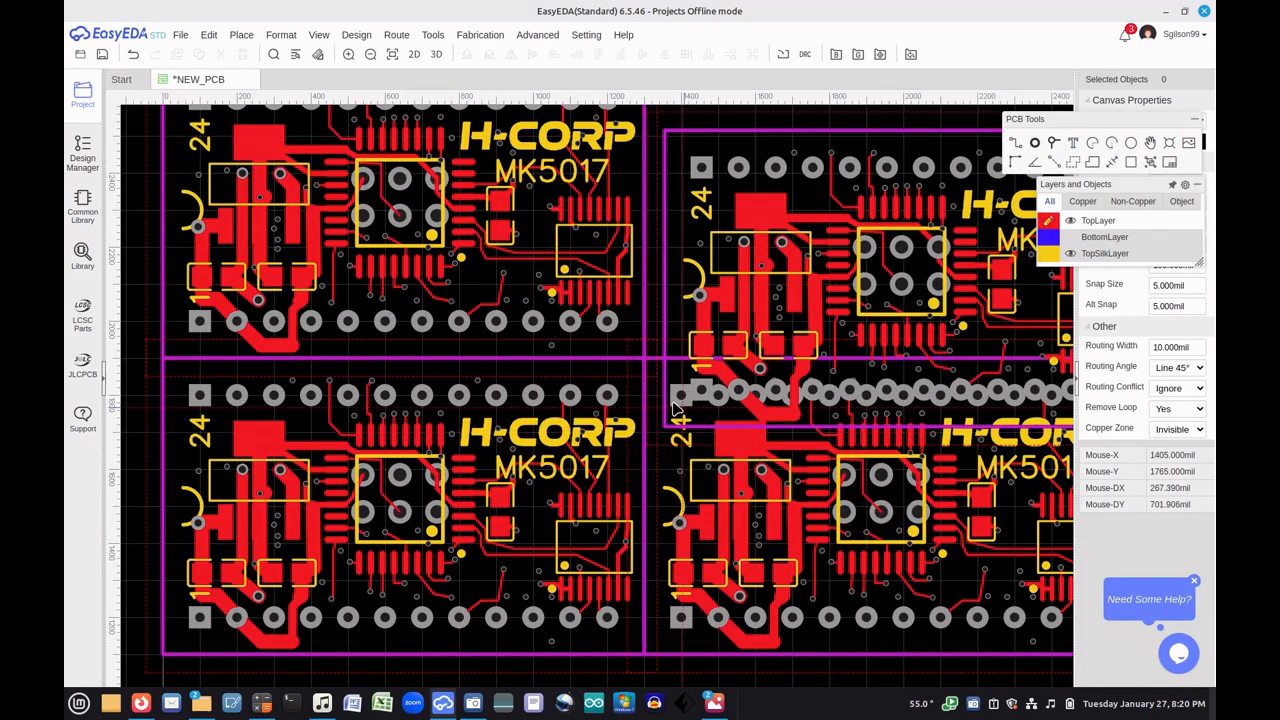
pyautogui.scroll(2, 690, 373)
pyautogui.moveTo(648, 346)
pyautogui.mouseDown()
pyautogui.moveTo(581, 269)
pyautogui.moveTo(600, 258)
pyautogui.mouseUp()
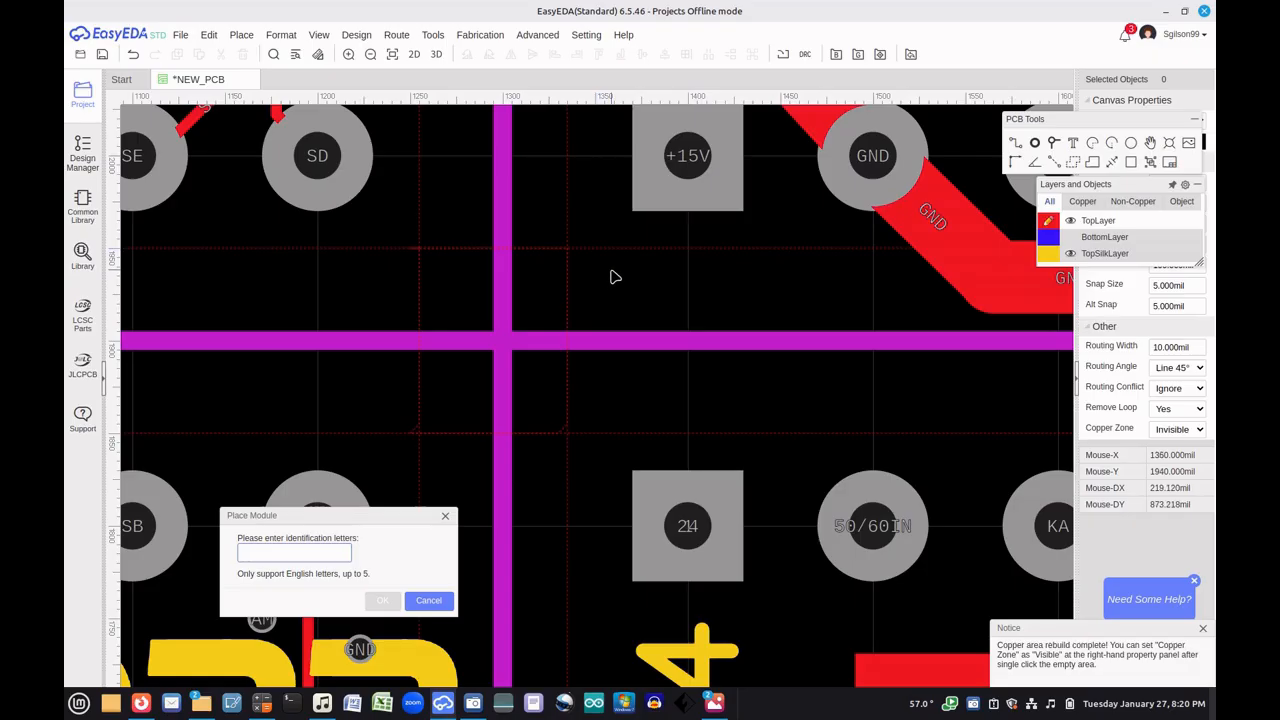
# Assign identification letter G to the H-Corp module and place it directly above board J, lower-left corner at X 0, Y 2700 mil
pyautogui.scroll(-8, 612, 289)
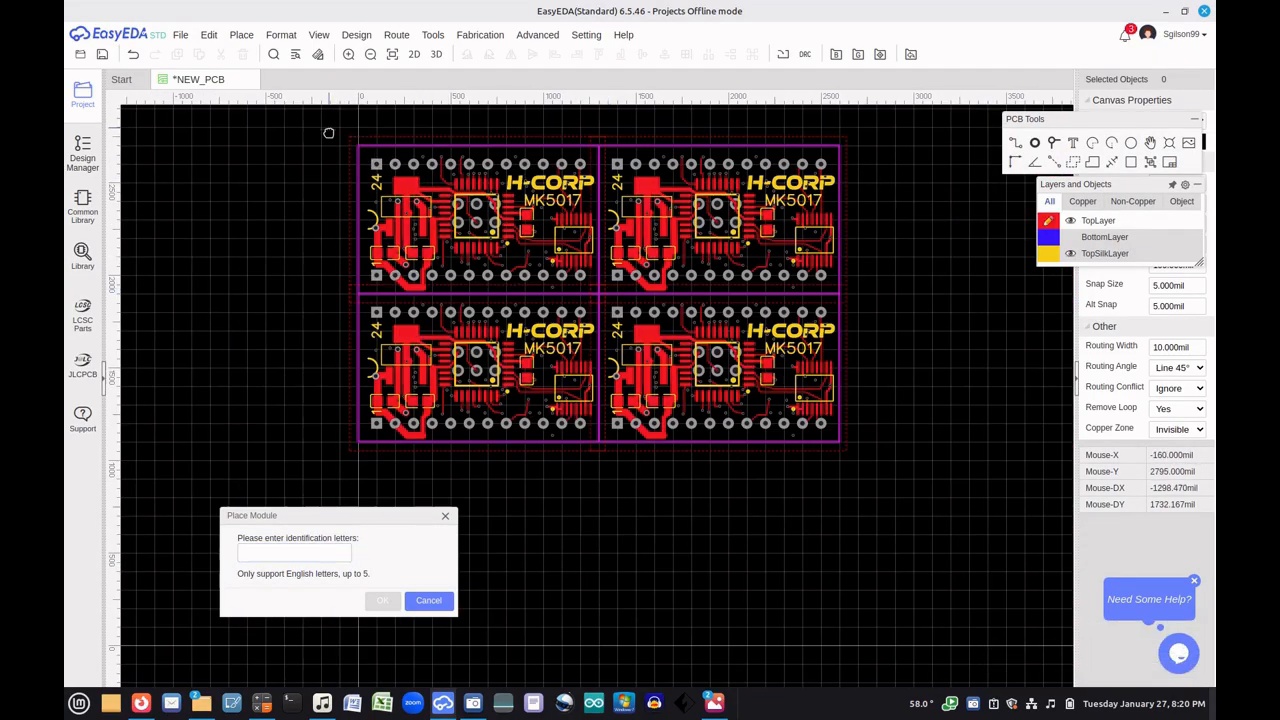
pyautogui.moveTo(329, 131); pyautogui.dragTo(556, 342, button='right')
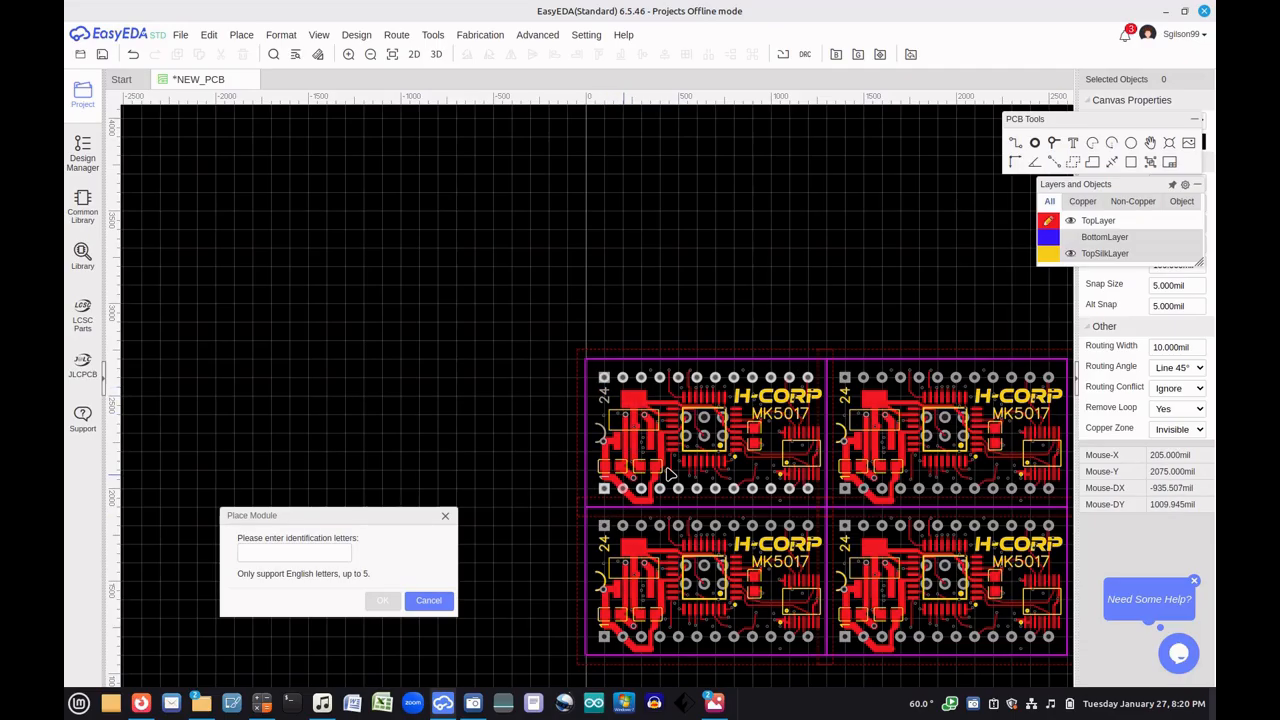
pyautogui.moveTo(716, 708)
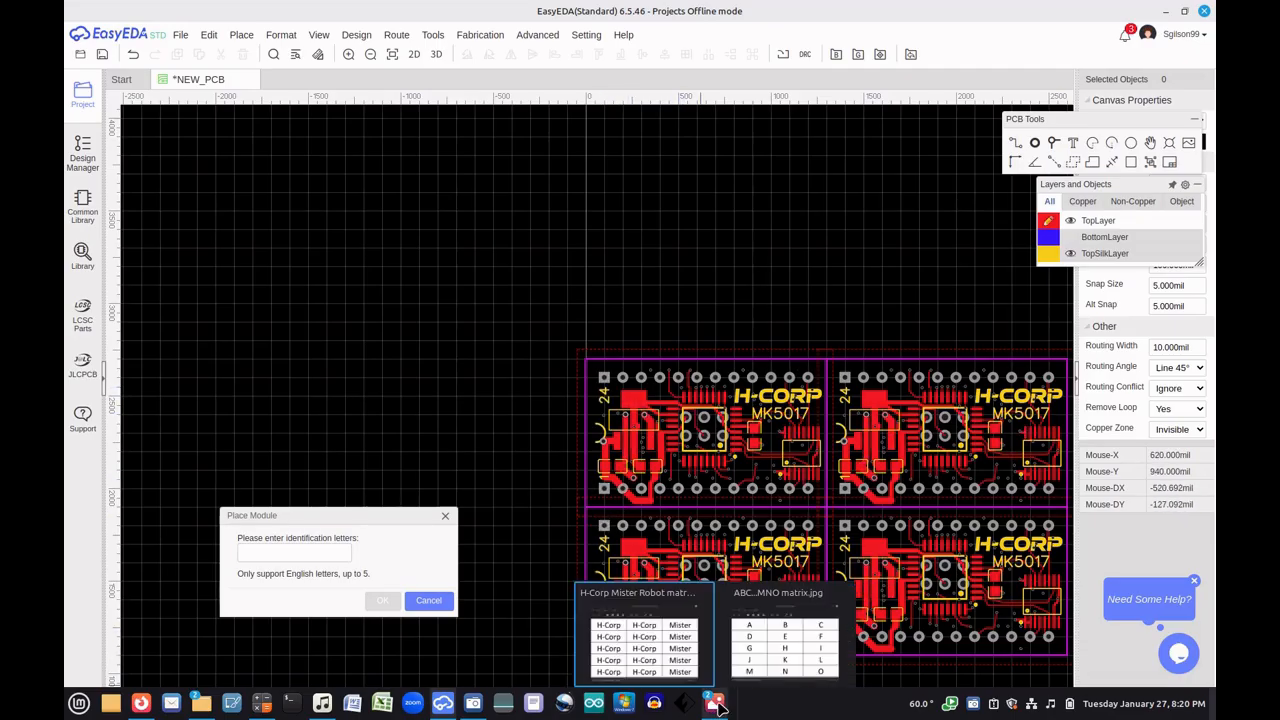
pyautogui.moveTo(763, 671)
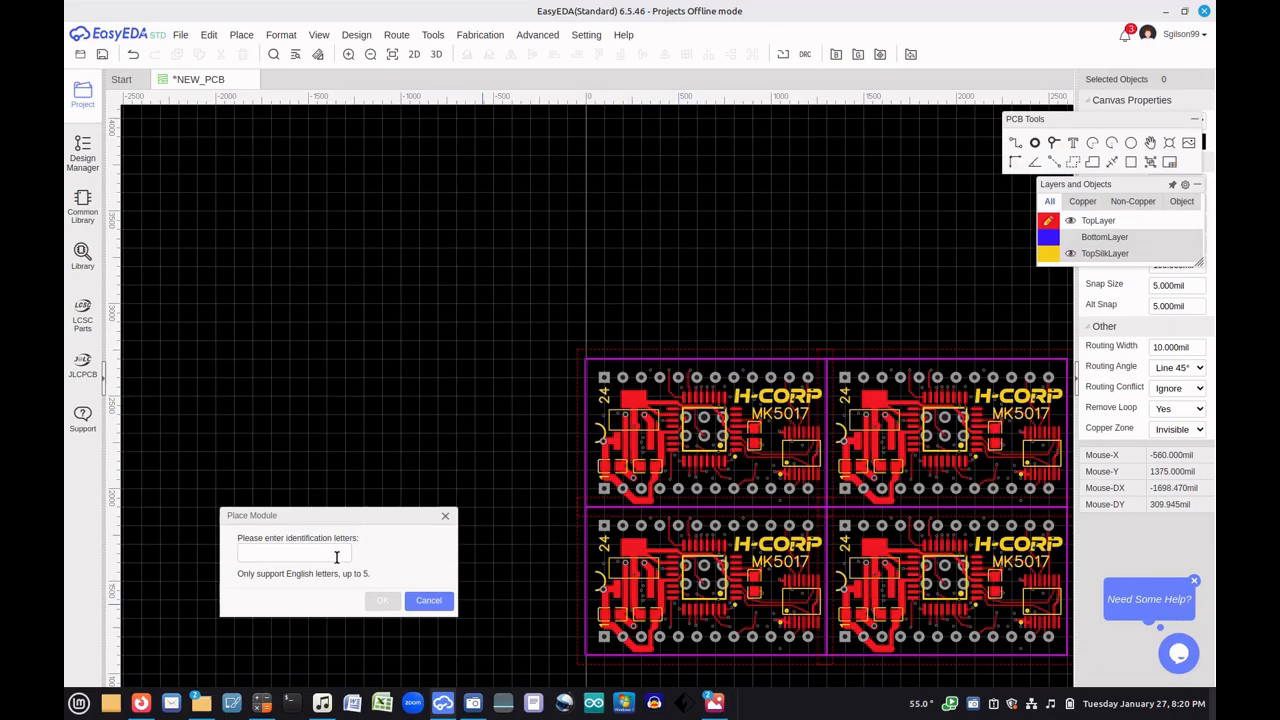
pyautogui.click(333, 552)
pyautogui.write('A')
pyautogui.click(383, 600)
pyautogui.scroll(5, 596, 354)
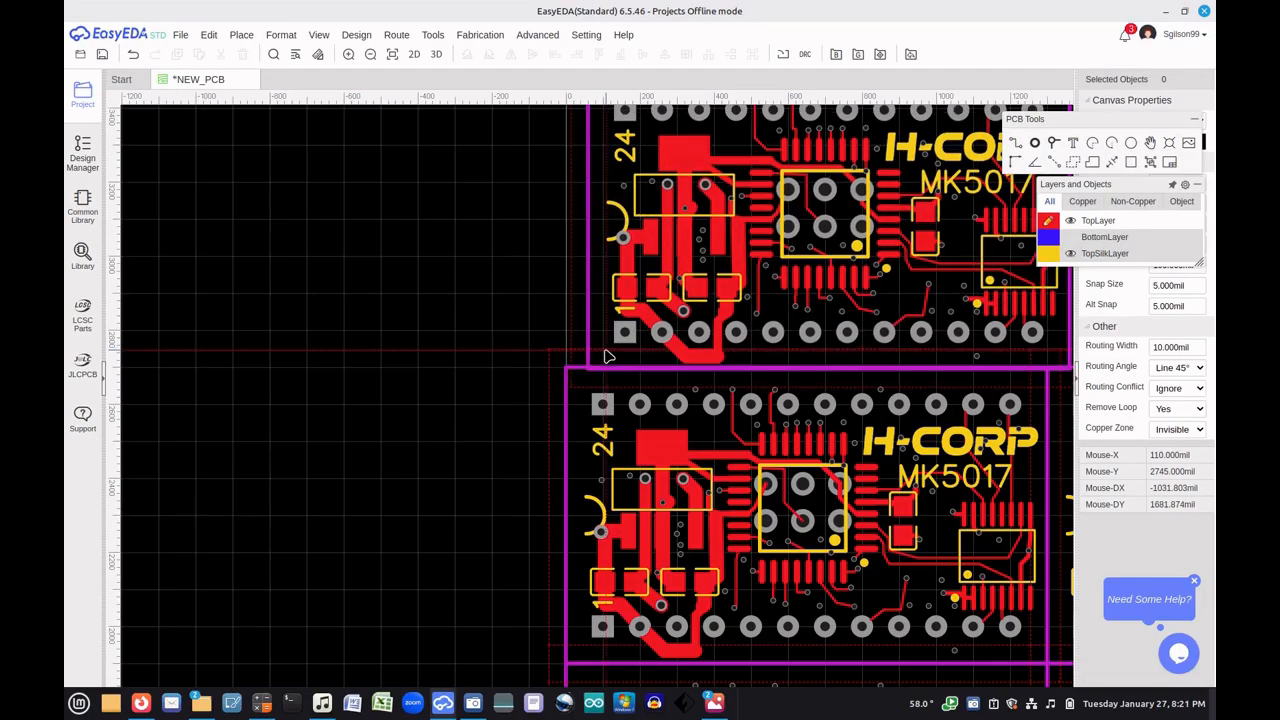
pyautogui.scroll(3, 596, 354)
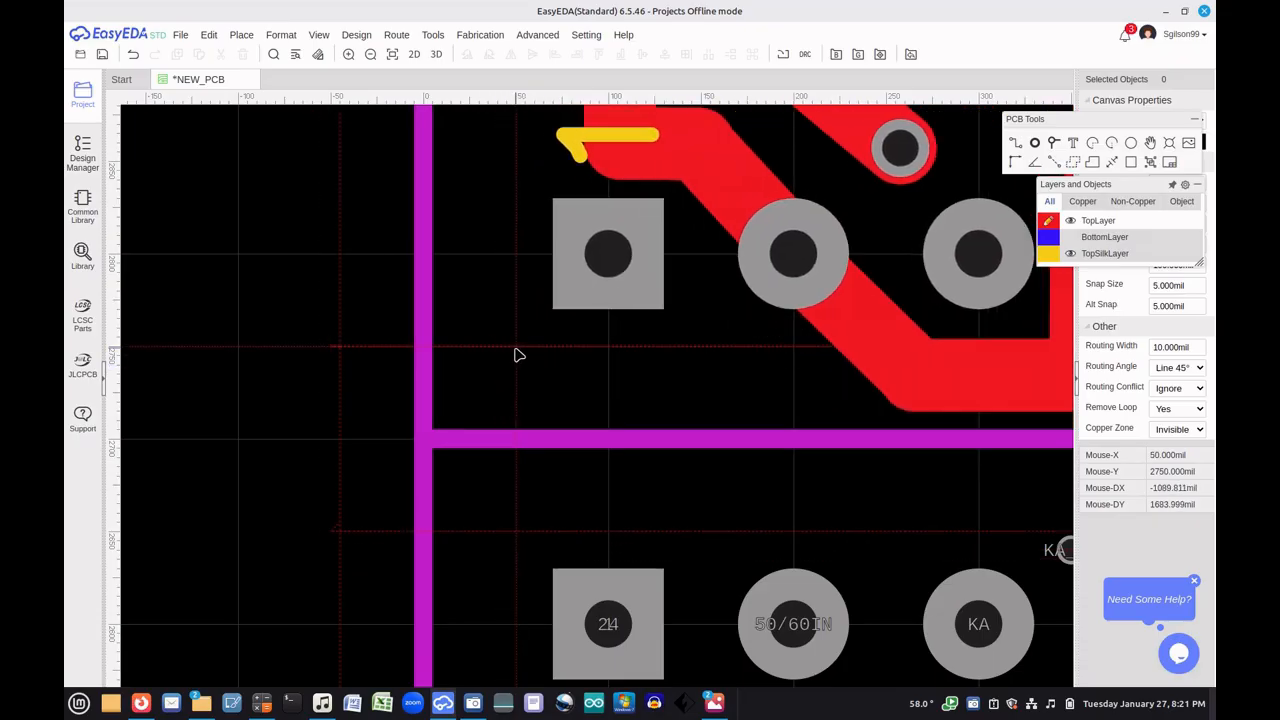
pyautogui.click(518, 355)
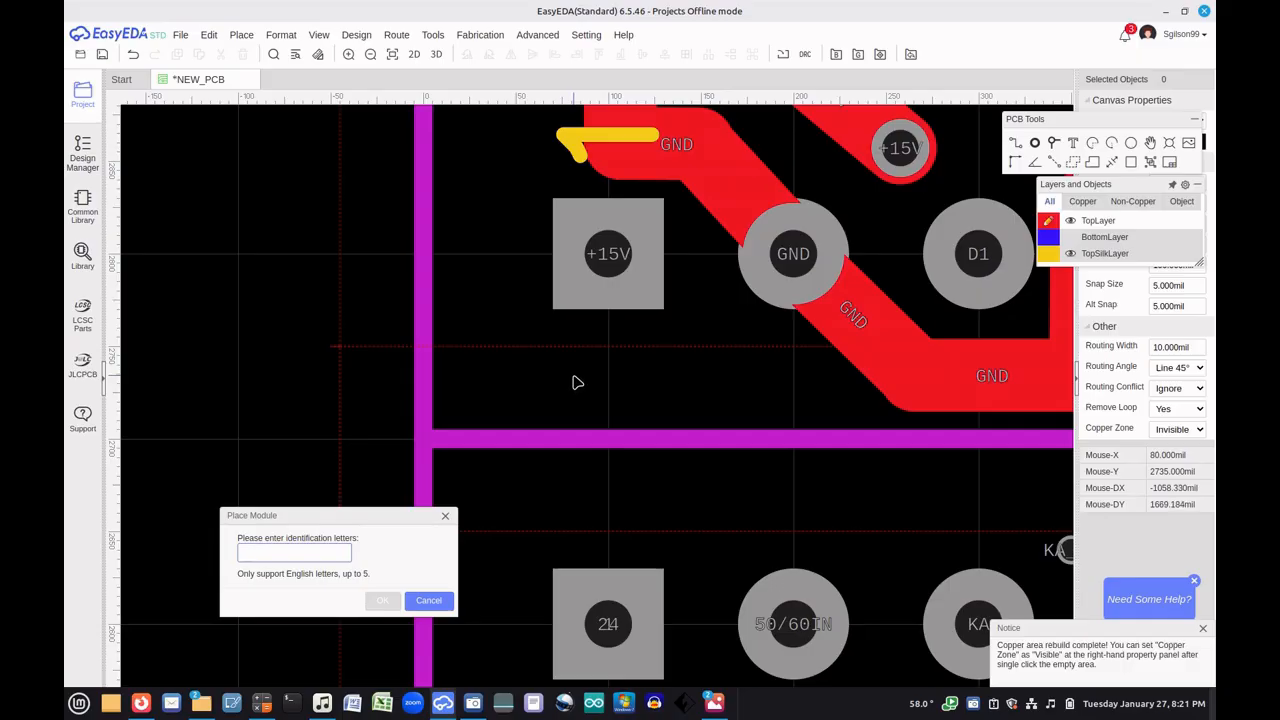
# Assign identification letter H to the H-Corp module and place it directly above board K, lower-left corner at X 1300, Y 2700 mil
pyautogui.scroll(-3, 575, 382)
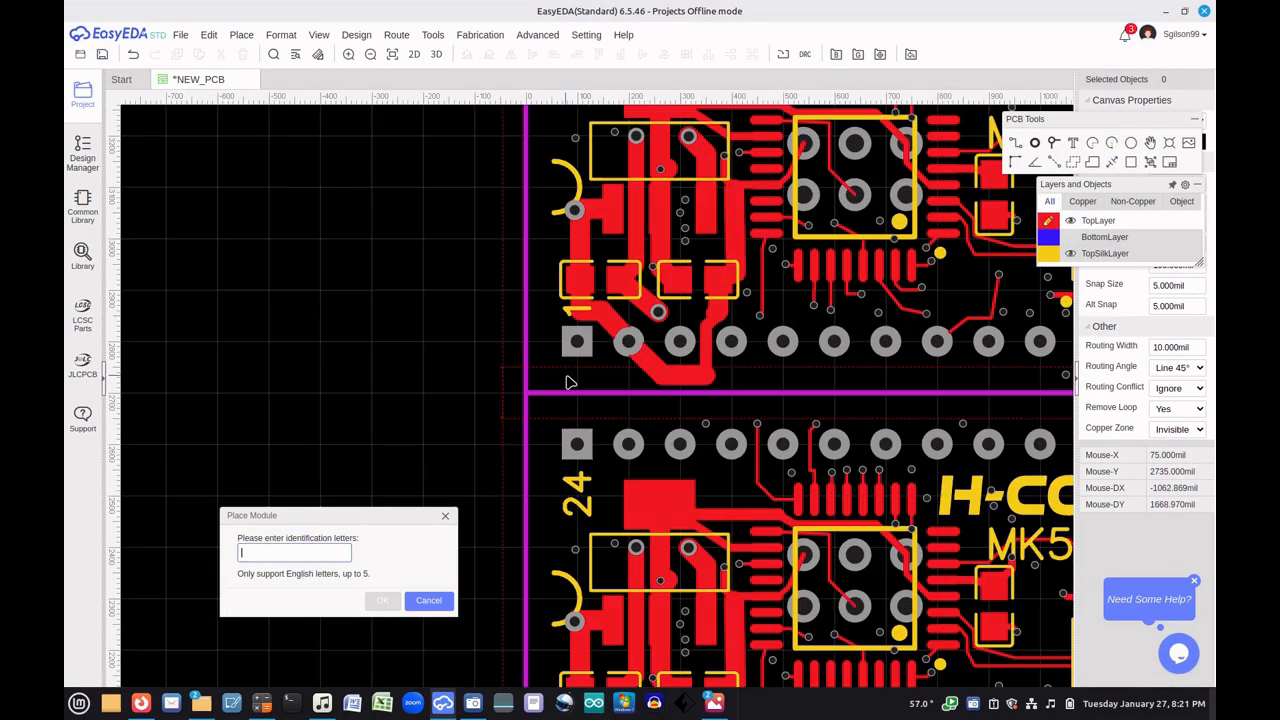
pyautogui.scroll(-3, 566, 382)
pyautogui.moveTo(920, 337); pyautogui.dragTo(640, 320, button='right')
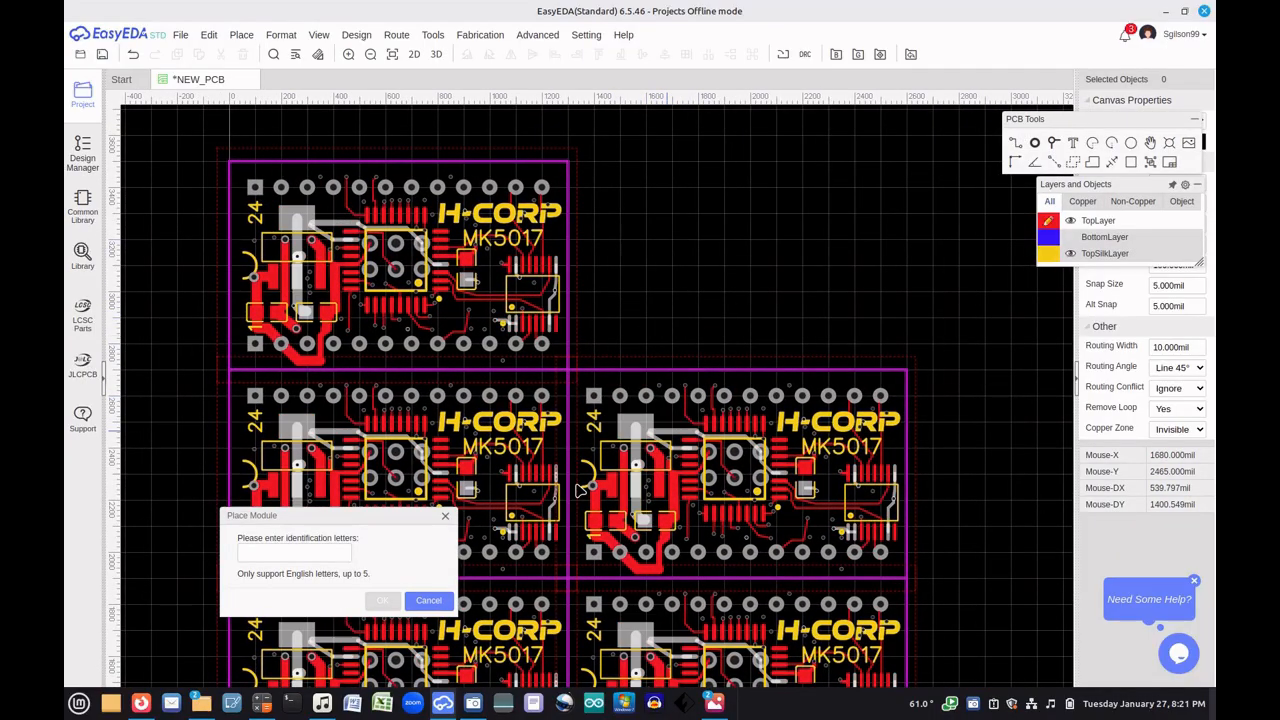
pyautogui.moveTo(716, 706)
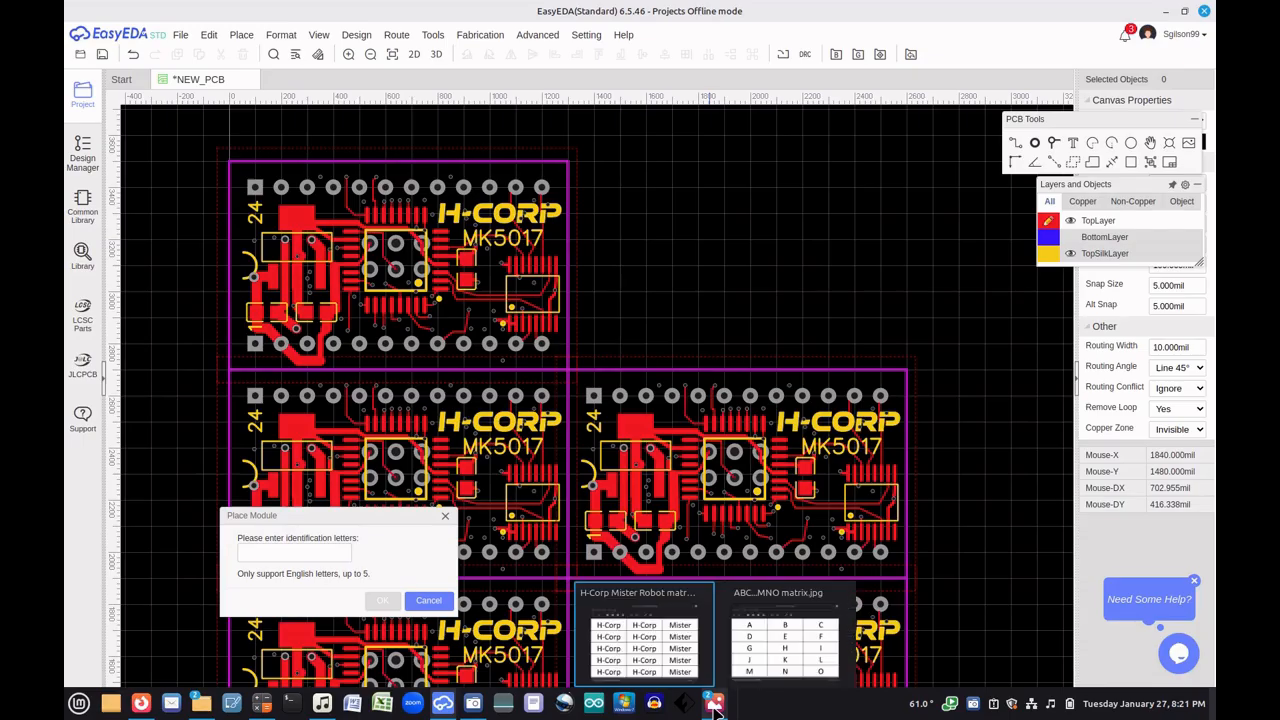
pyautogui.moveTo(763, 660)
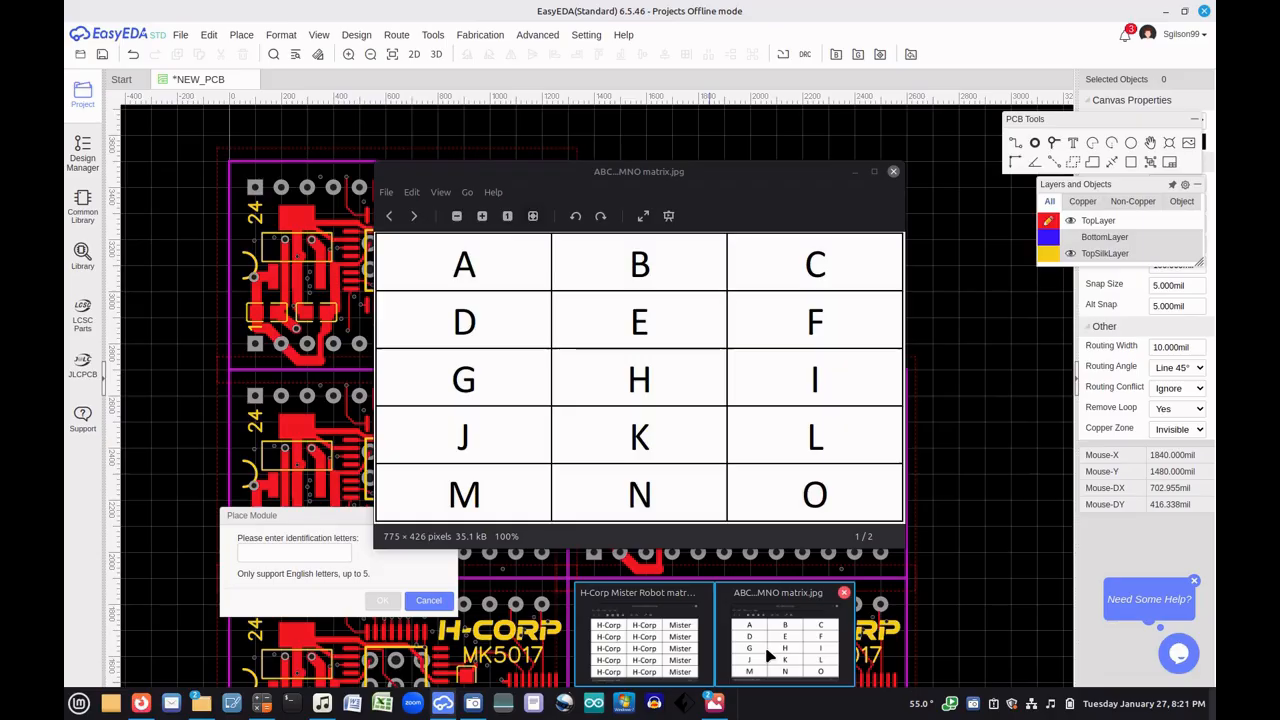
pyautogui.click(330, 552)
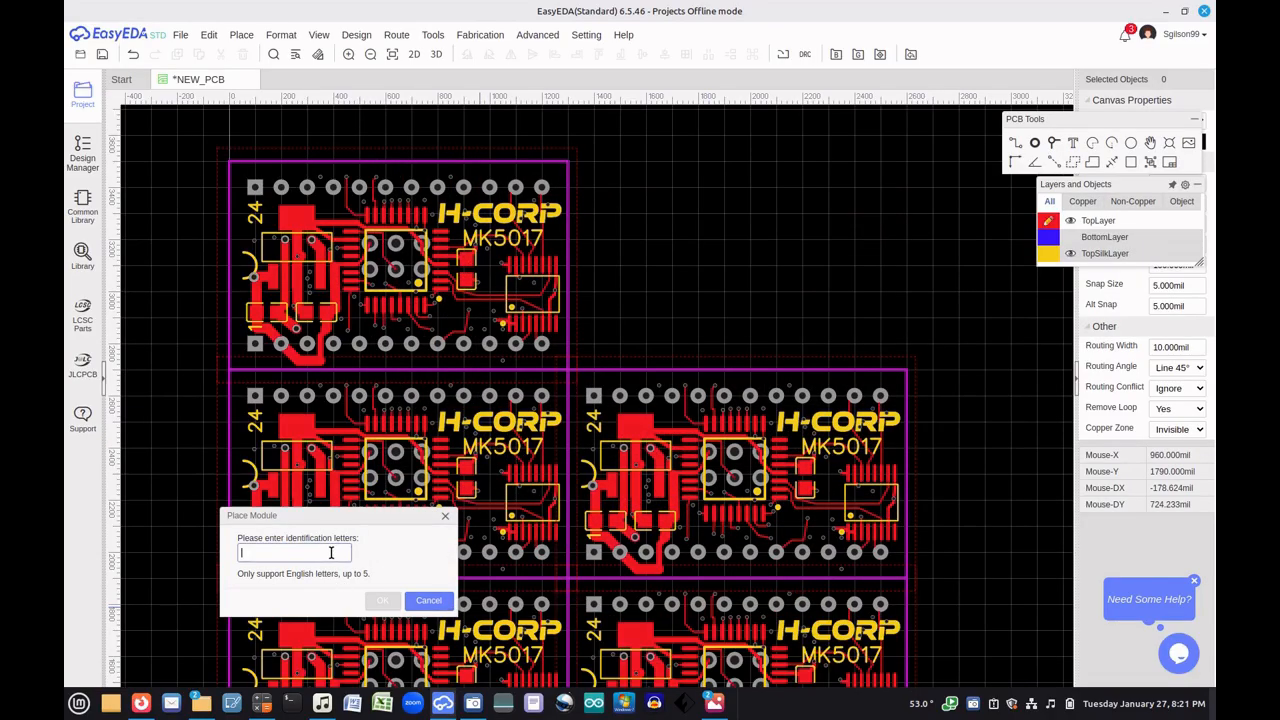
pyautogui.write('H')
pyautogui.click(382, 601)
pyautogui.scroll(6, 594, 290)
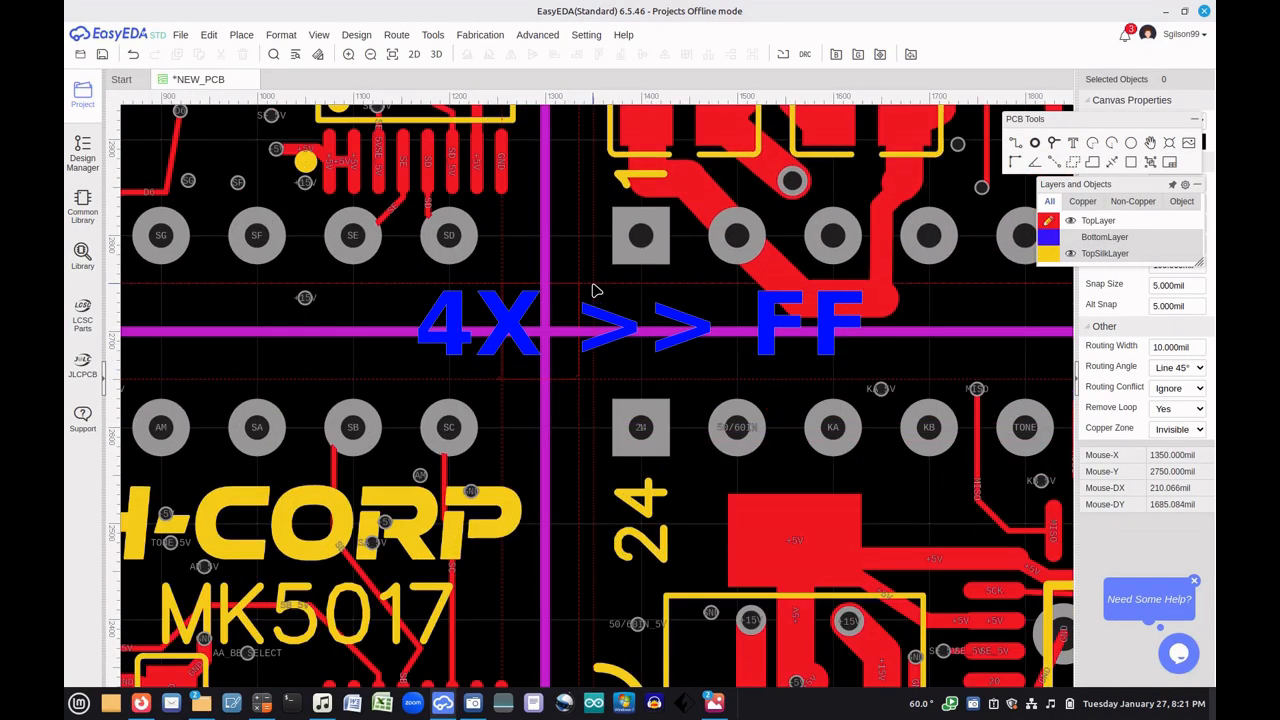
pyautogui.click(591, 296)
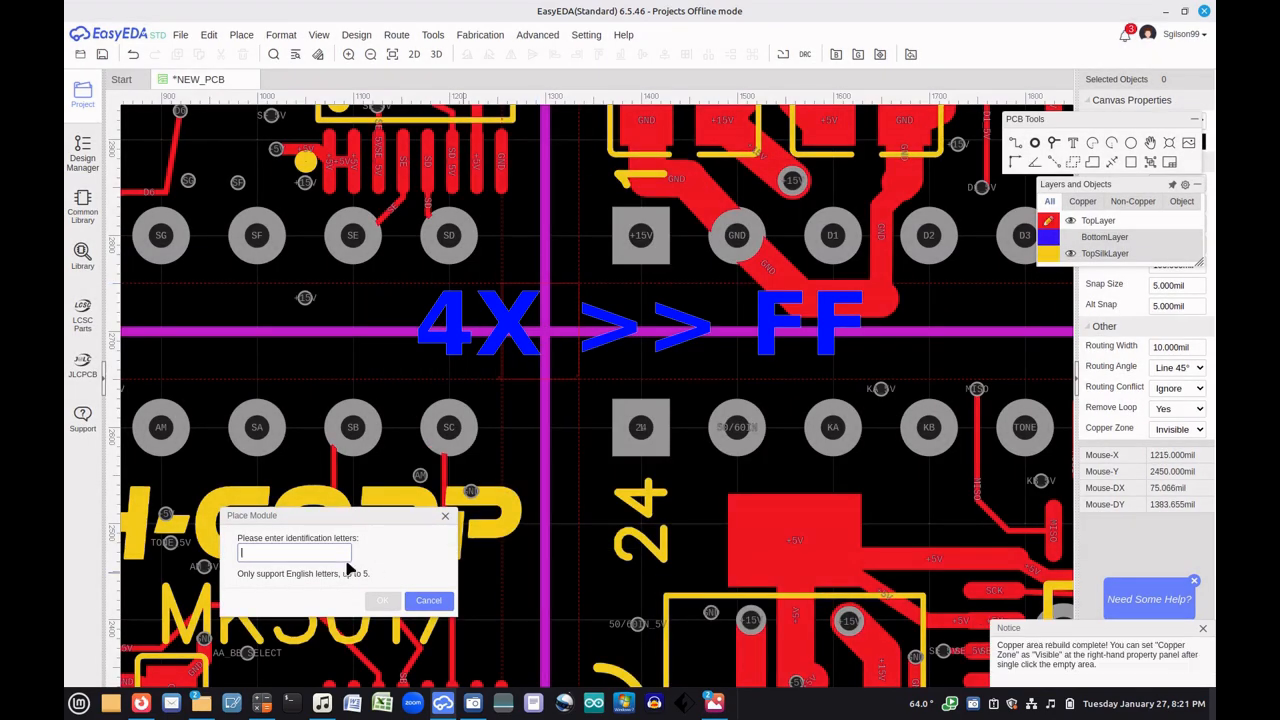
# Assign identification letter D to the H-Corp module and place it directly above board G, lower-left corner at X 0, Y 3500 mil
pyautogui.click(343, 556)
pyautogui.write('I')
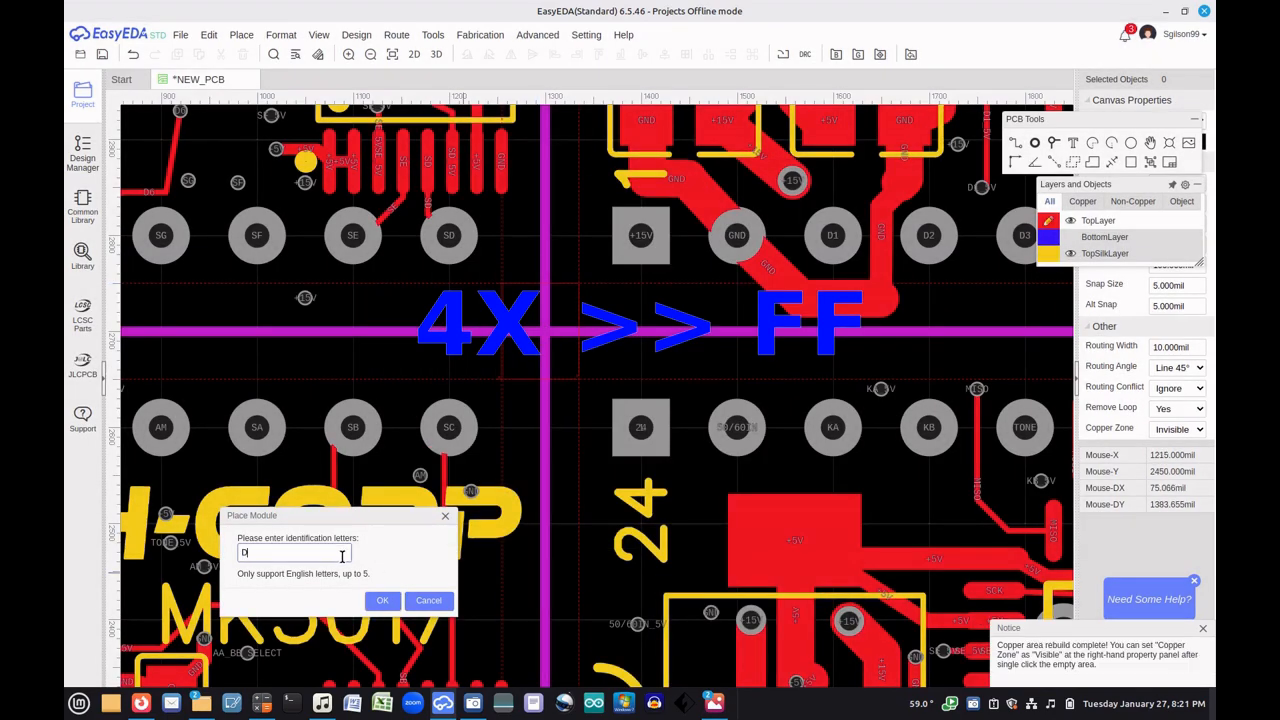
pyautogui.click(382, 601)
pyautogui.scroll(-5, 366, 540)
pyautogui.scroll(3, 557, 380)
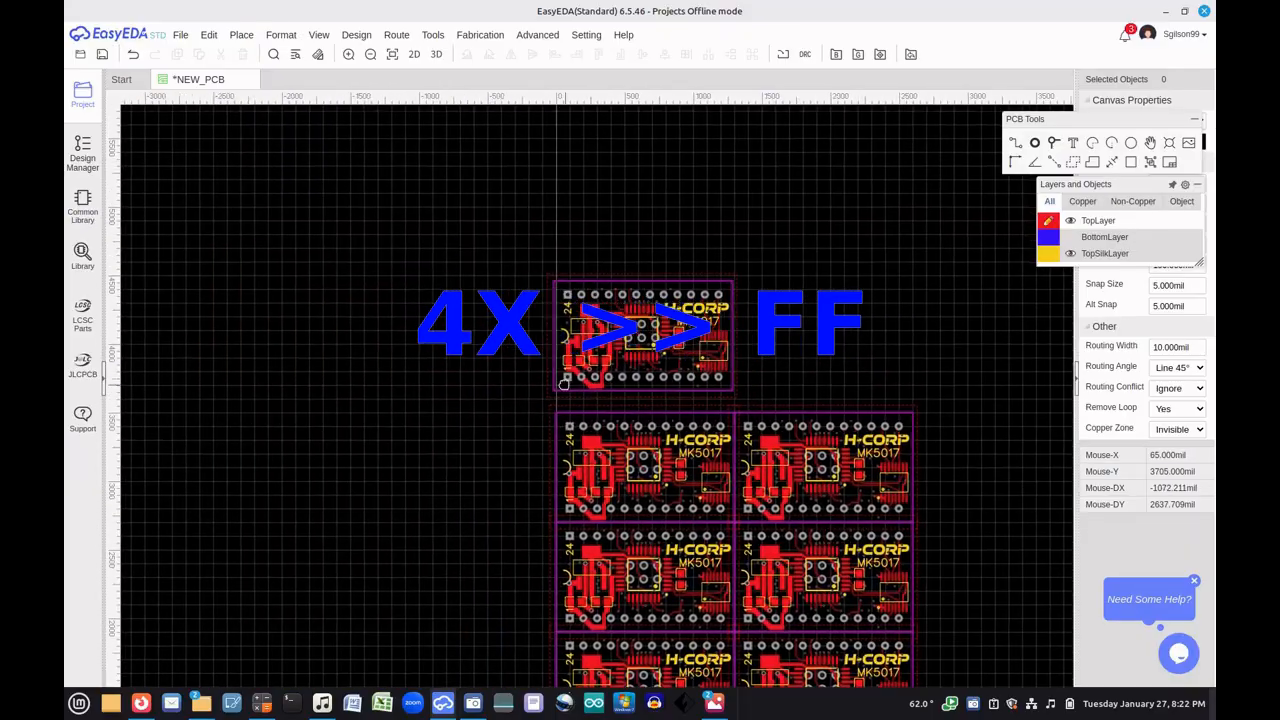
pyautogui.scroll(4, 557, 394)
pyautogui.click(587, 293)
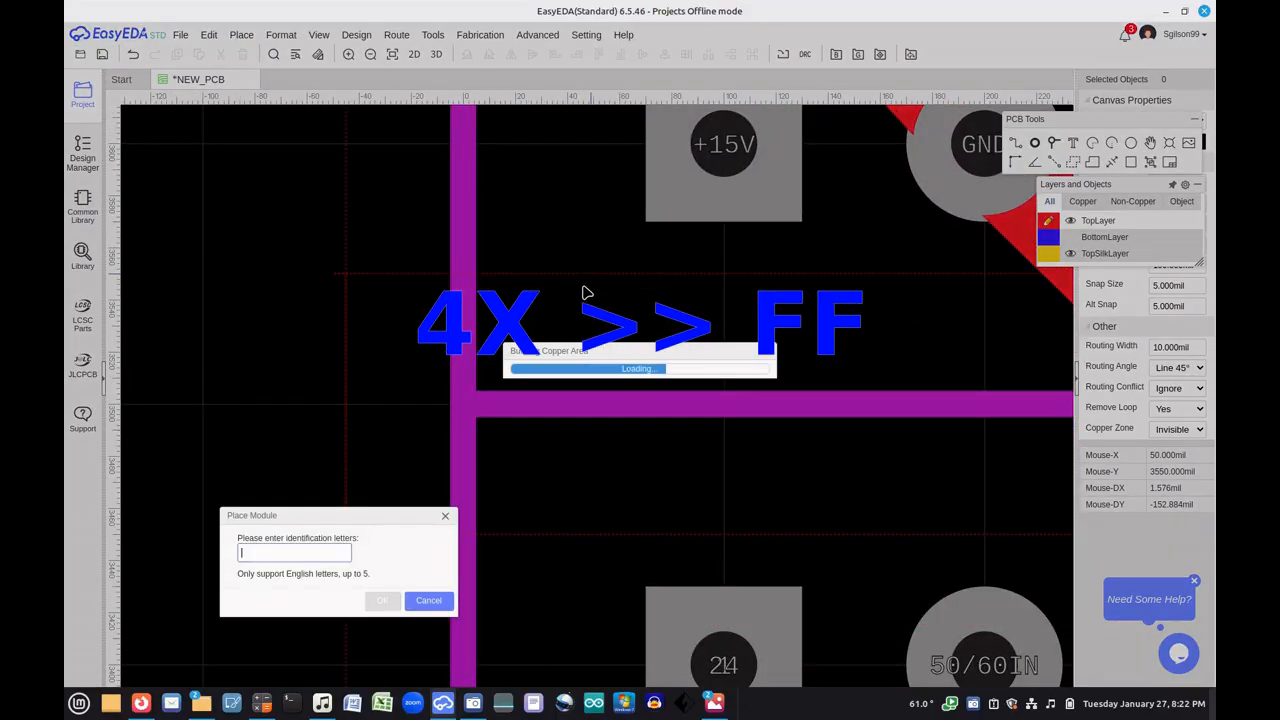
# Assign identification letter E to the H-Corp module and place it directly above board H, lower-left corner at X 1300, Y 3500 mil
pyautogui.click(340, 553)
pyautogui.write('E')
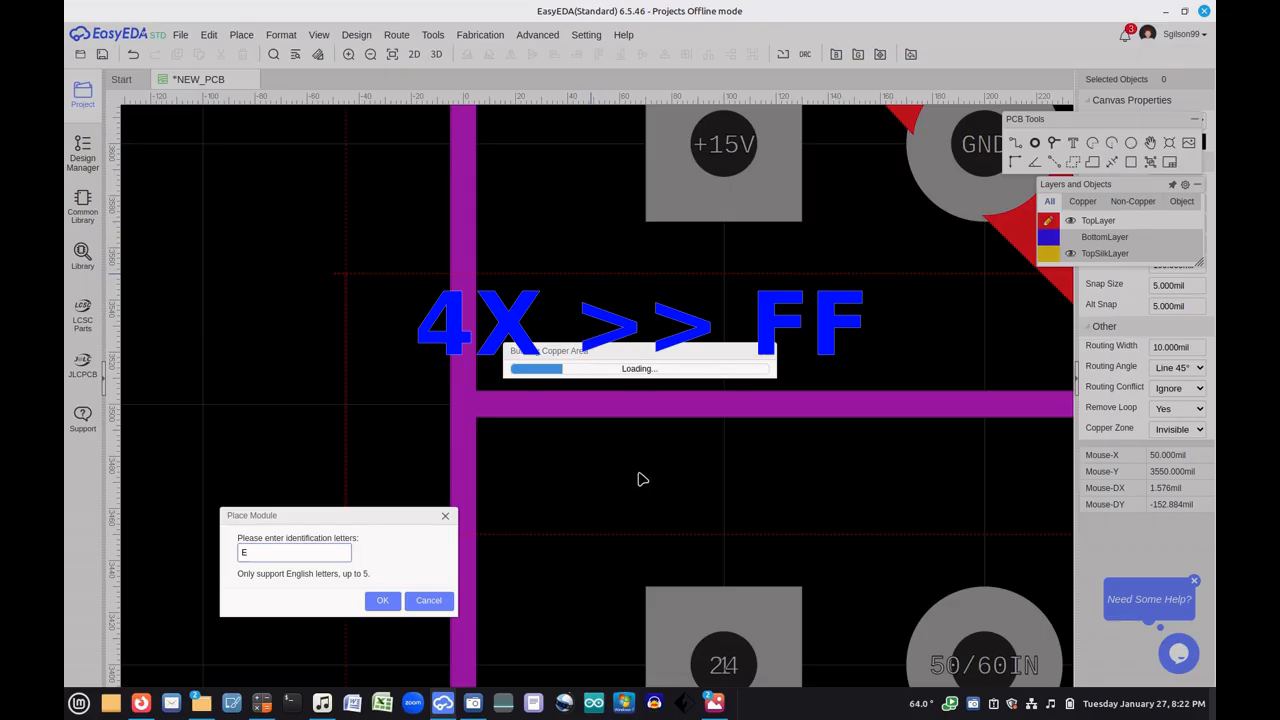
pyautogui.scroll(-5, 649, 477)
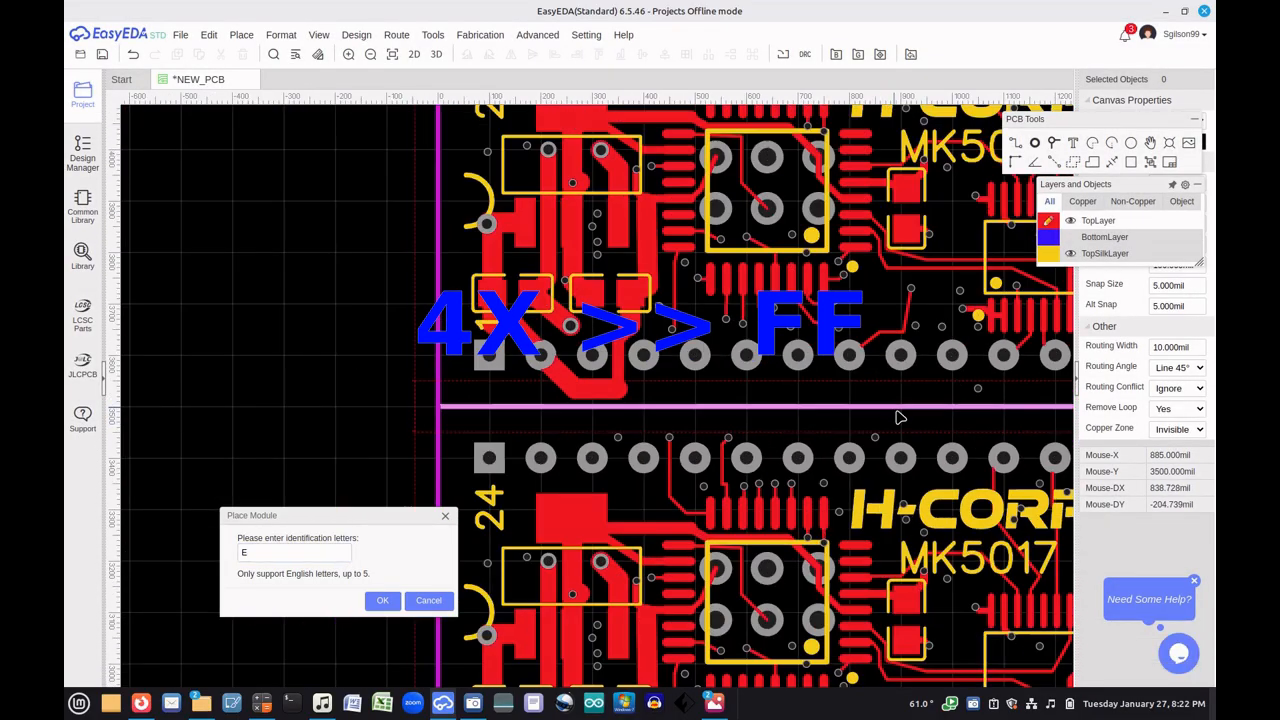
pyautogui.moveTo(900, 418); pyautogui.dragTo(415, 393, button='right')
pyautogui.click(381, 601)
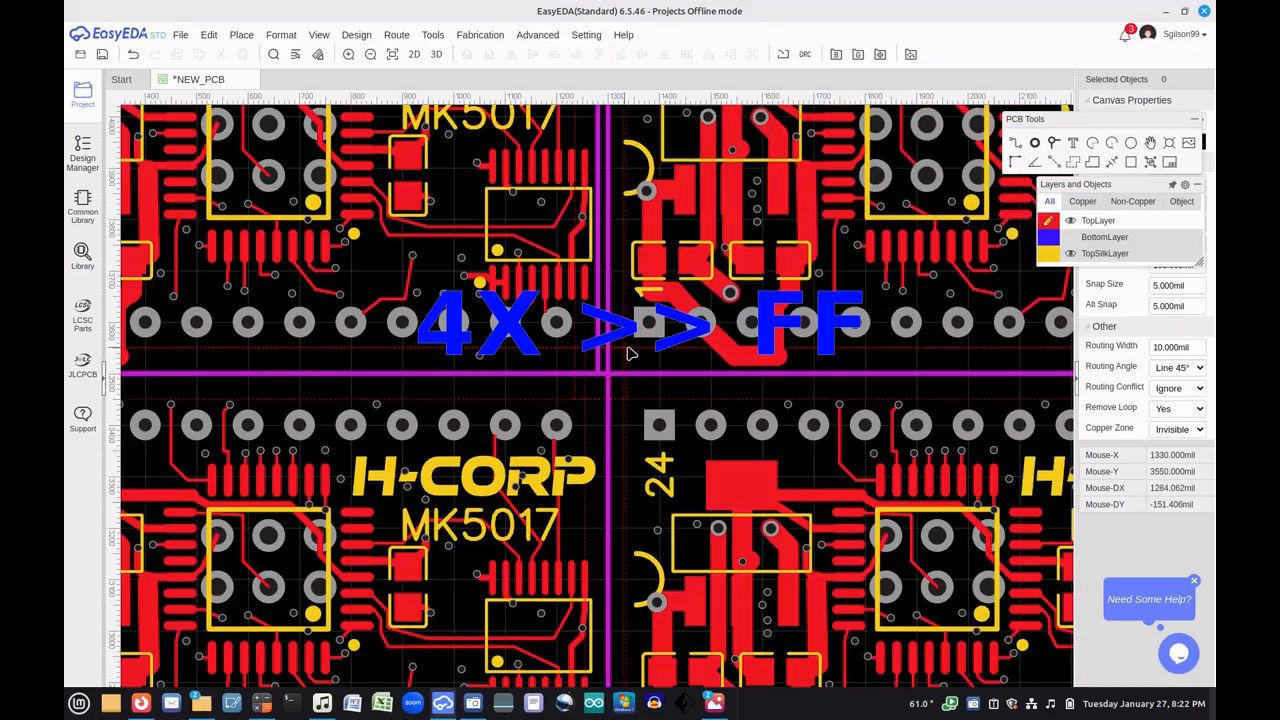
pyautogui.scroll(5, 643, 334)
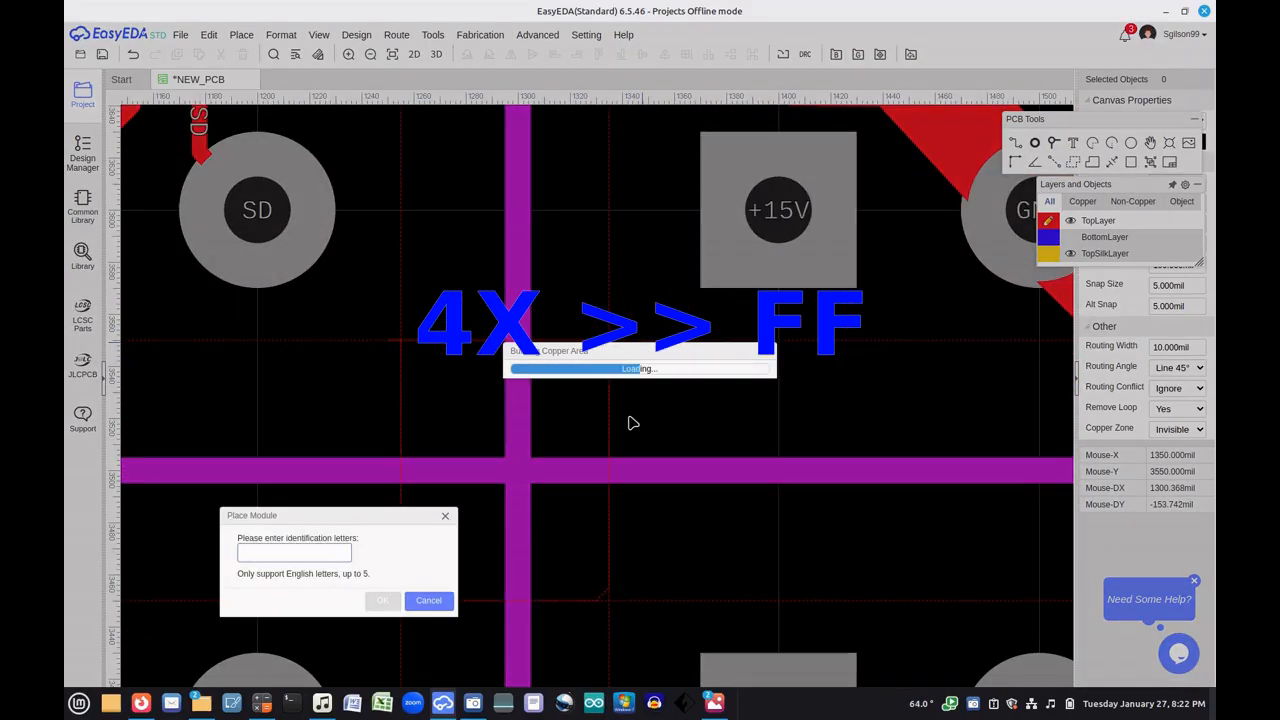
# Assign identification letter A to the H-Corp module and place it directly above board D, lower-left corner at X 0, Y 4300 mil
pyautogui.write('A')
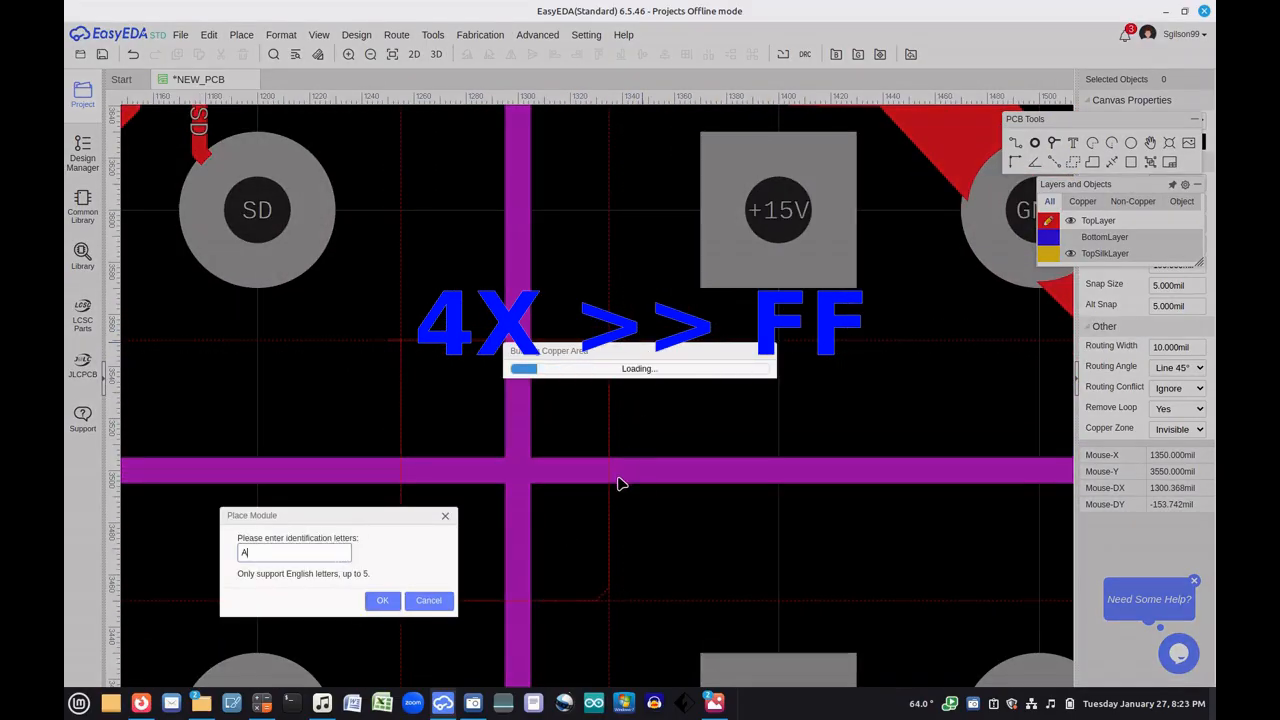
pyautogui.scroll(-6, 443, 477)
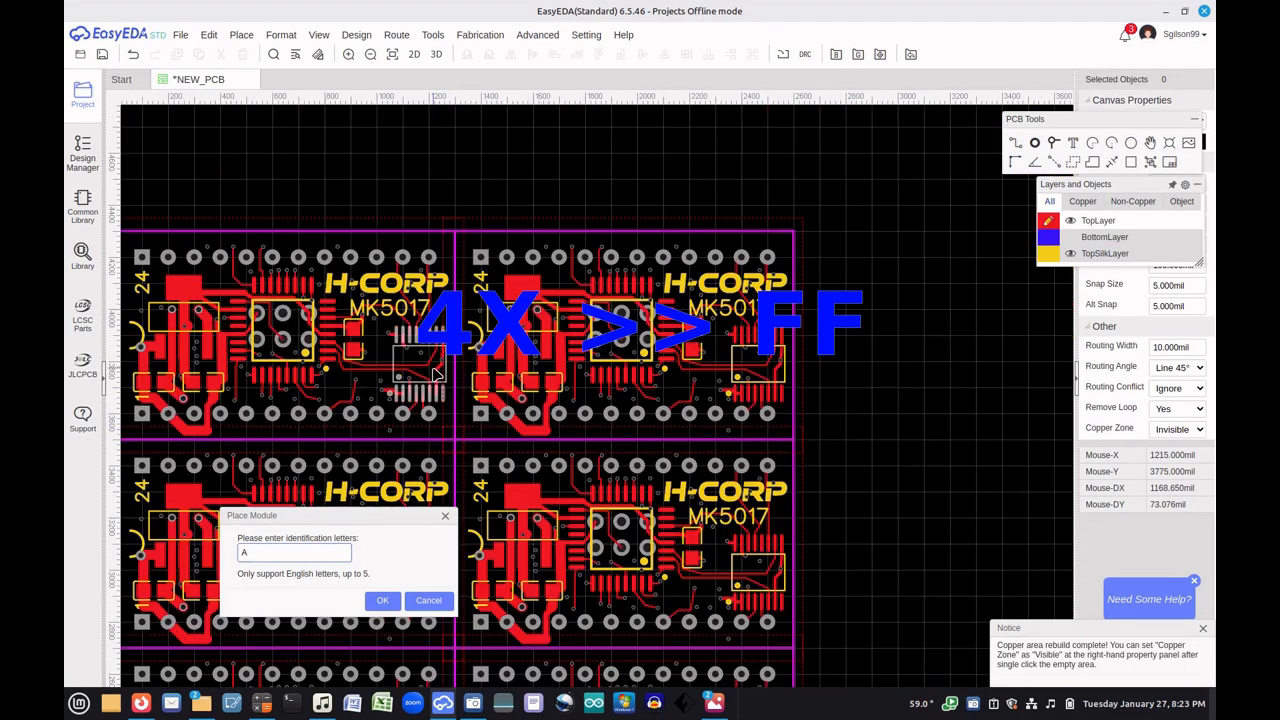
pyautogui.scroll(5, 394, 209)
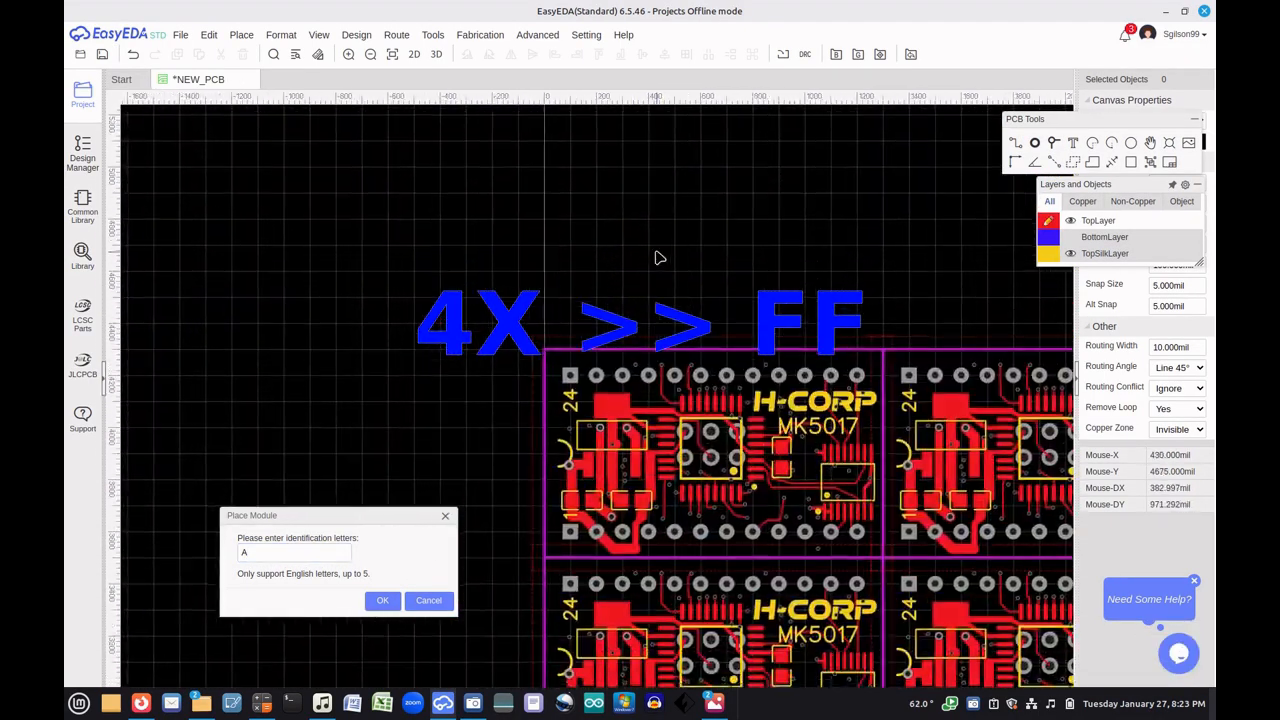
pyautogui.click(383, 603)
pyautogui.scroll(5, 471, 418)
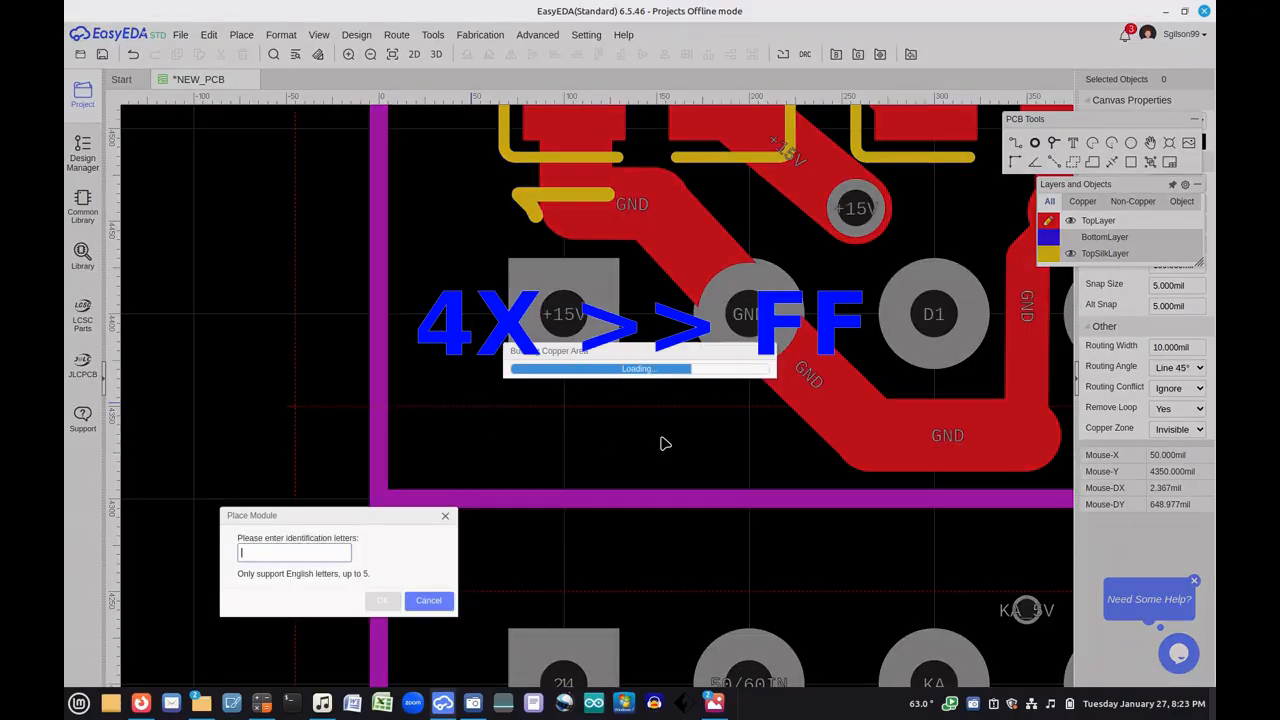
# Place the H-Corp module lettered B directly above board E, lower-left corner at X 1300, Y 4300 mil, and end module placement
pyautogui.write('B')
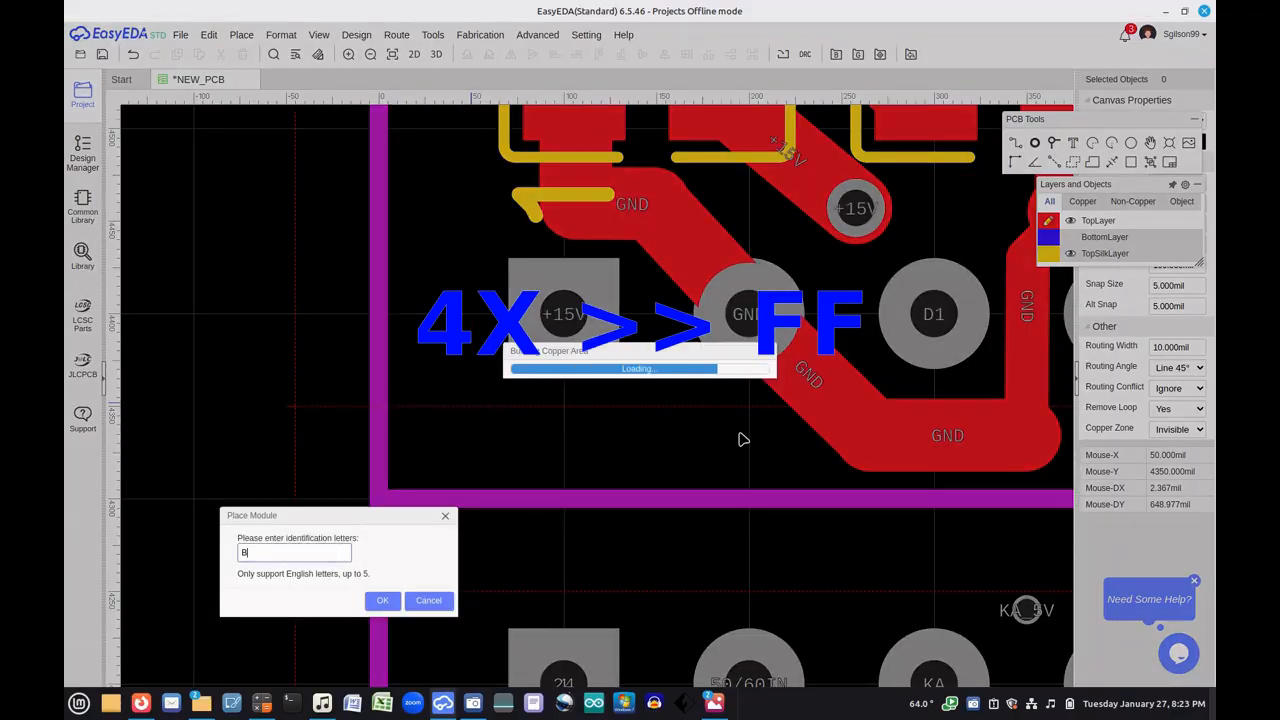
pyautogui.scroll(-5, 743, 440)
pyautogui.moveTo(972, 418); pyautogui.dragTo(162, 316, button='right')
pyautogui.click(383, 601)
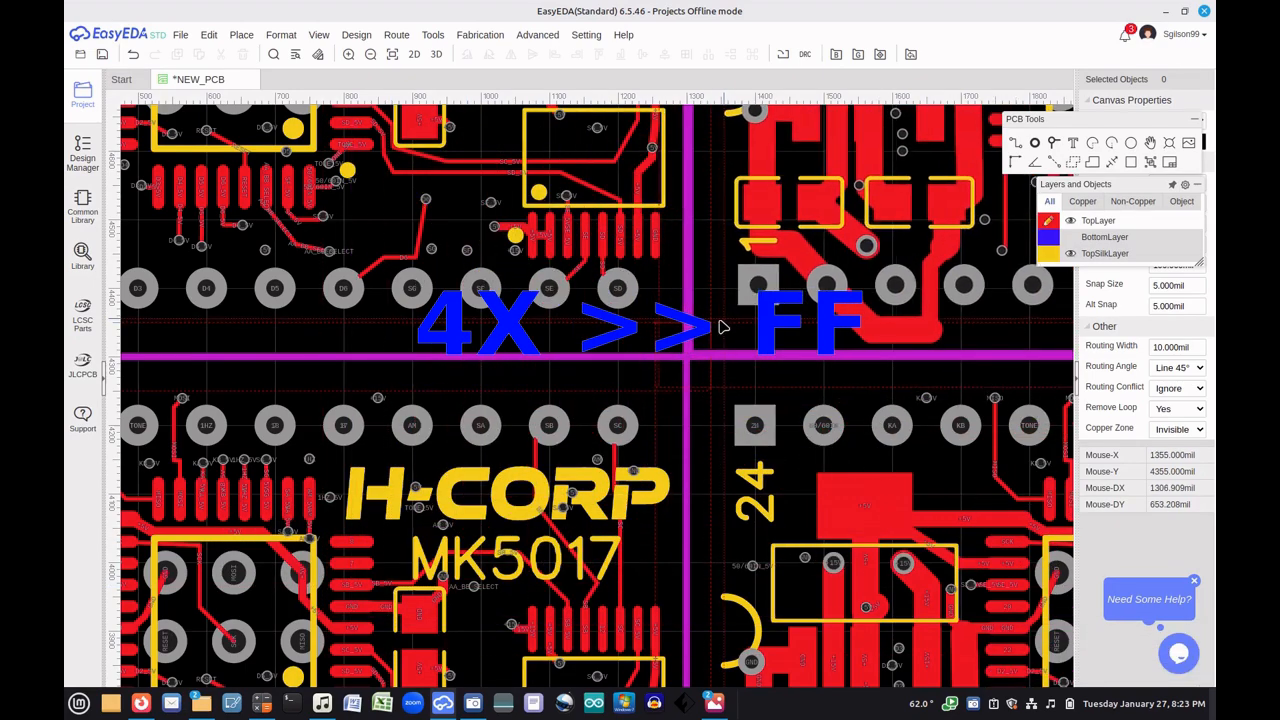
pyautogui.scroll(5, 722, 327)
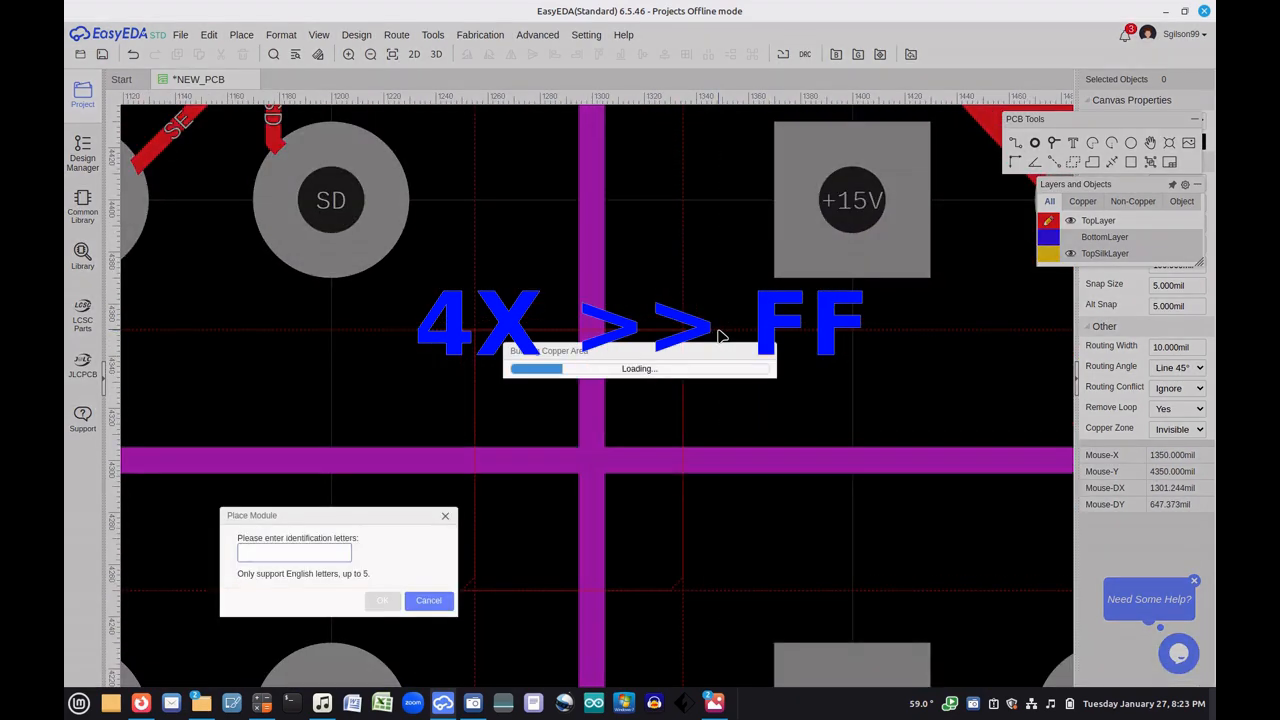
pyautogui.click(428, 600)
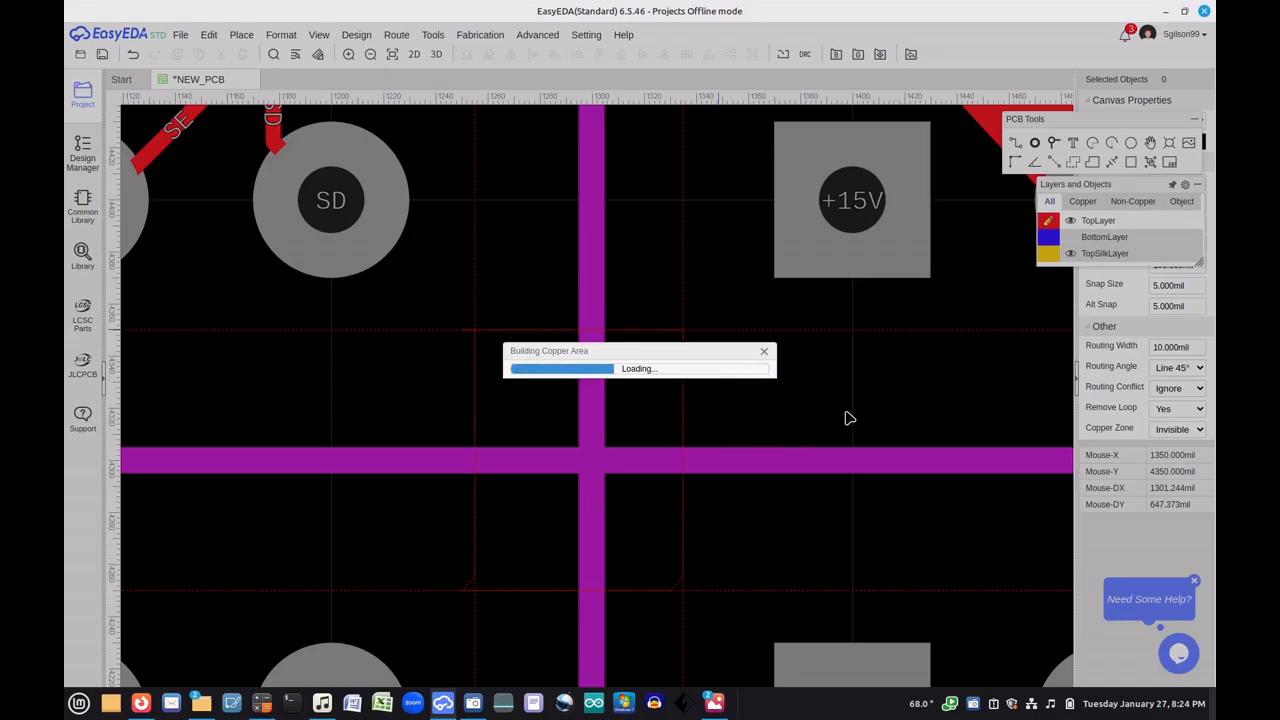
# Examine the two columns of H-Corp boards and the free area beside the bottom-row board N
pyautogui.scroll(-5, 830, 405)
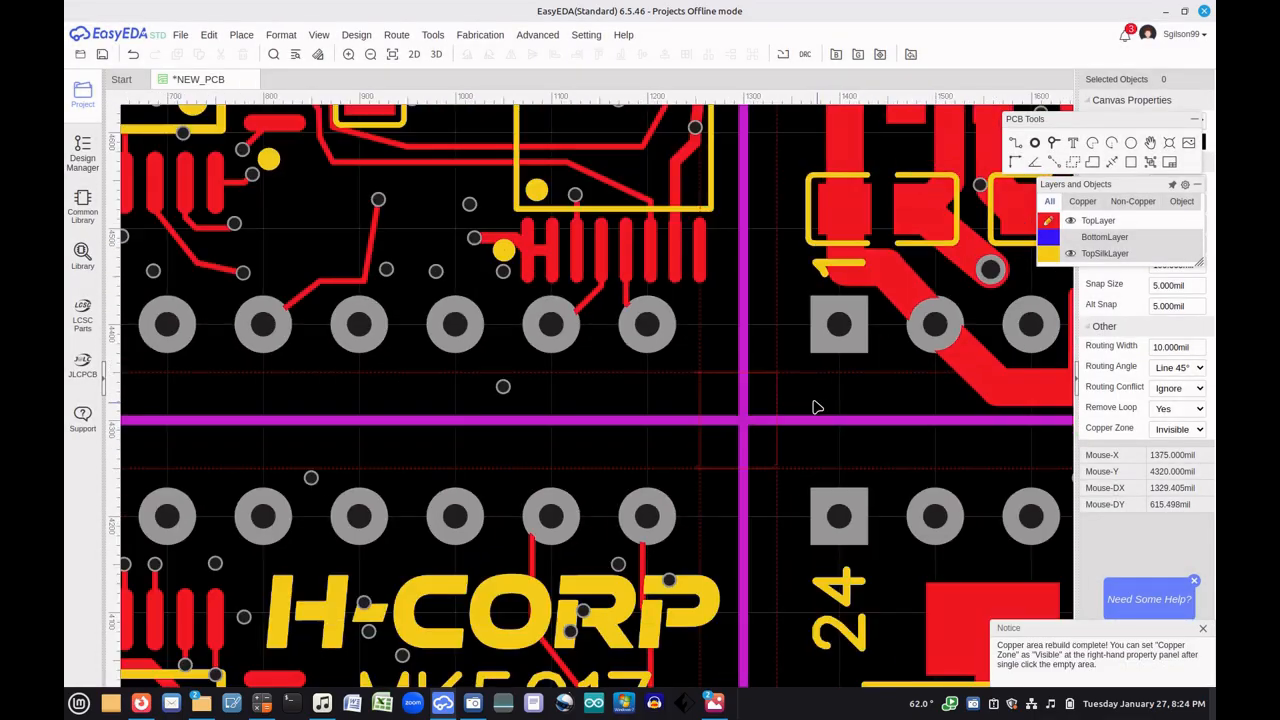
pyautogui.scroll(-4, 810, 407)
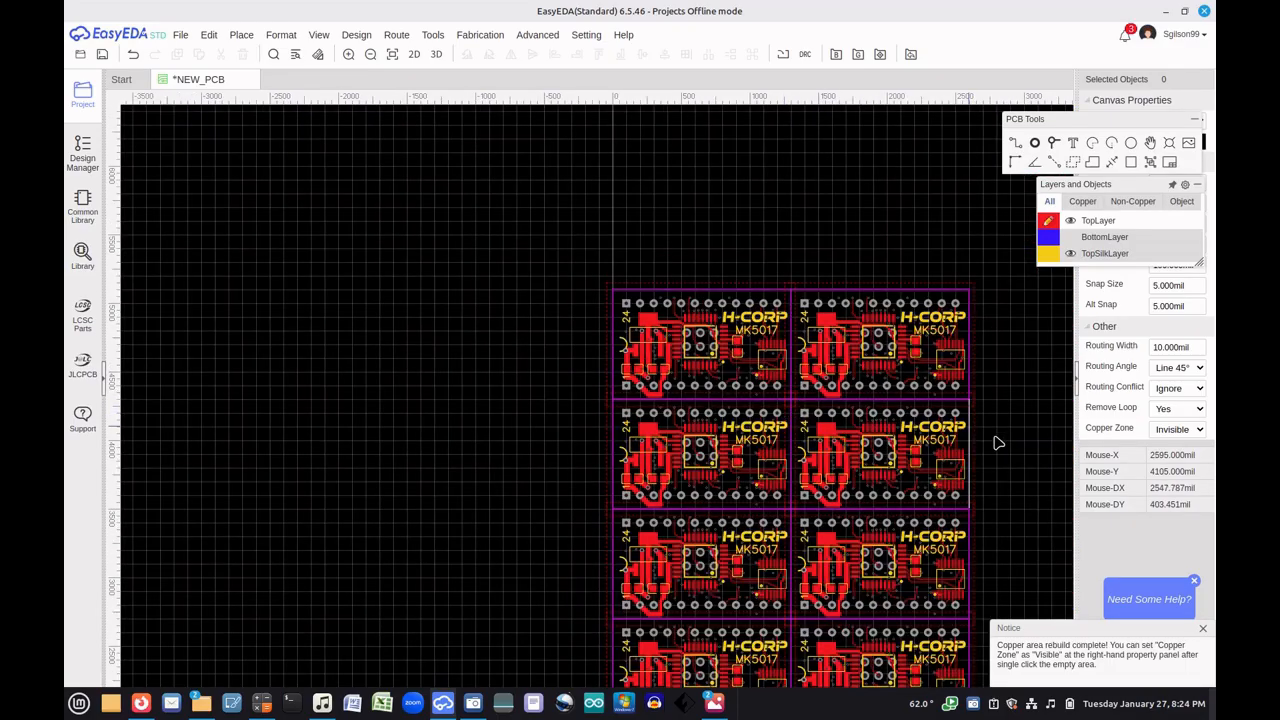
pyautogui.moveTo(1010, 452); pyautogui.dragTo(737, 277, button='right')
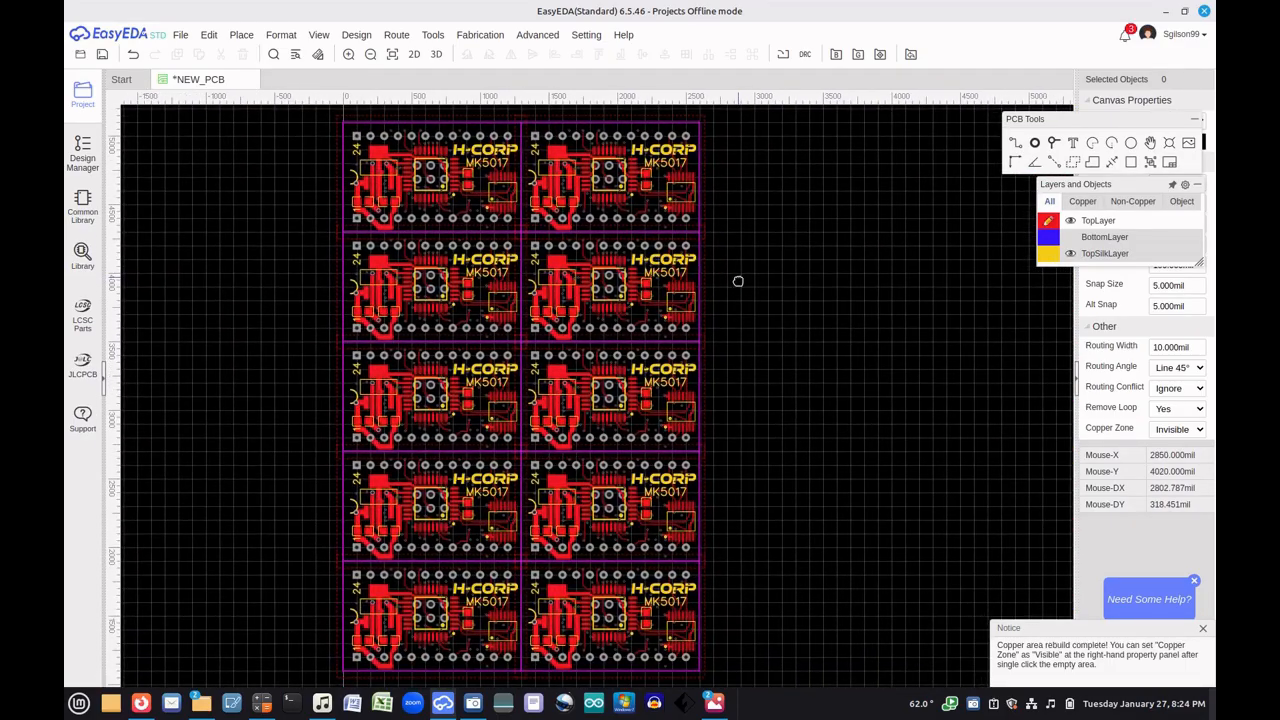
pyautogui.scroll(-2, 745, 312)
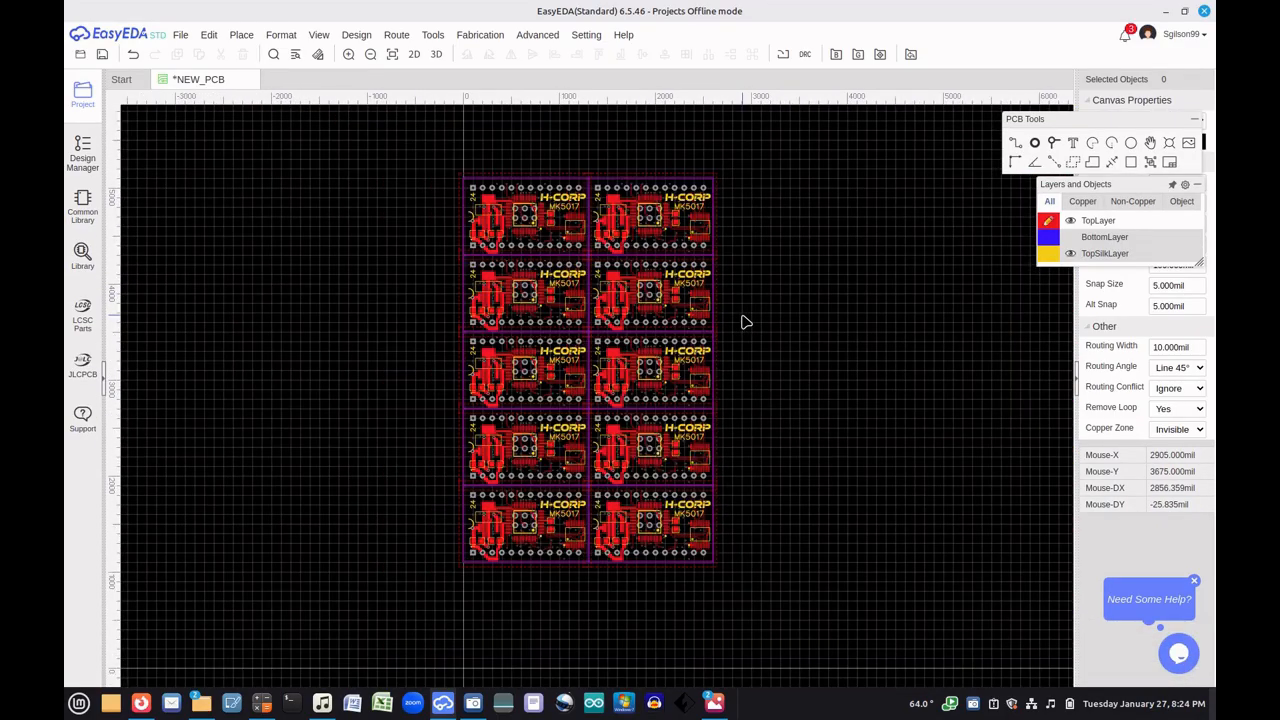
pyautogui.scroll(2, 747, 317)
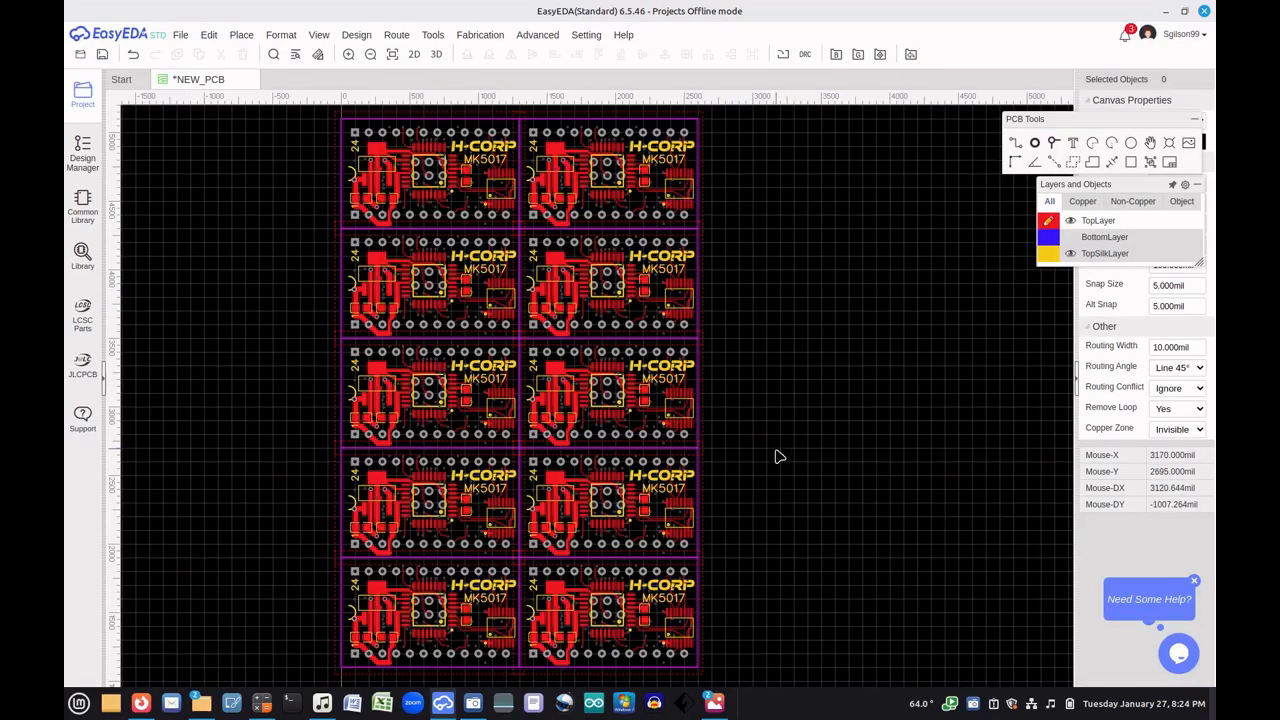
pyautogui.moveTo(770, 565); pyautogui.dragTo(660, 268, button='right')
pyautogui.scroll(3, 676, 293)
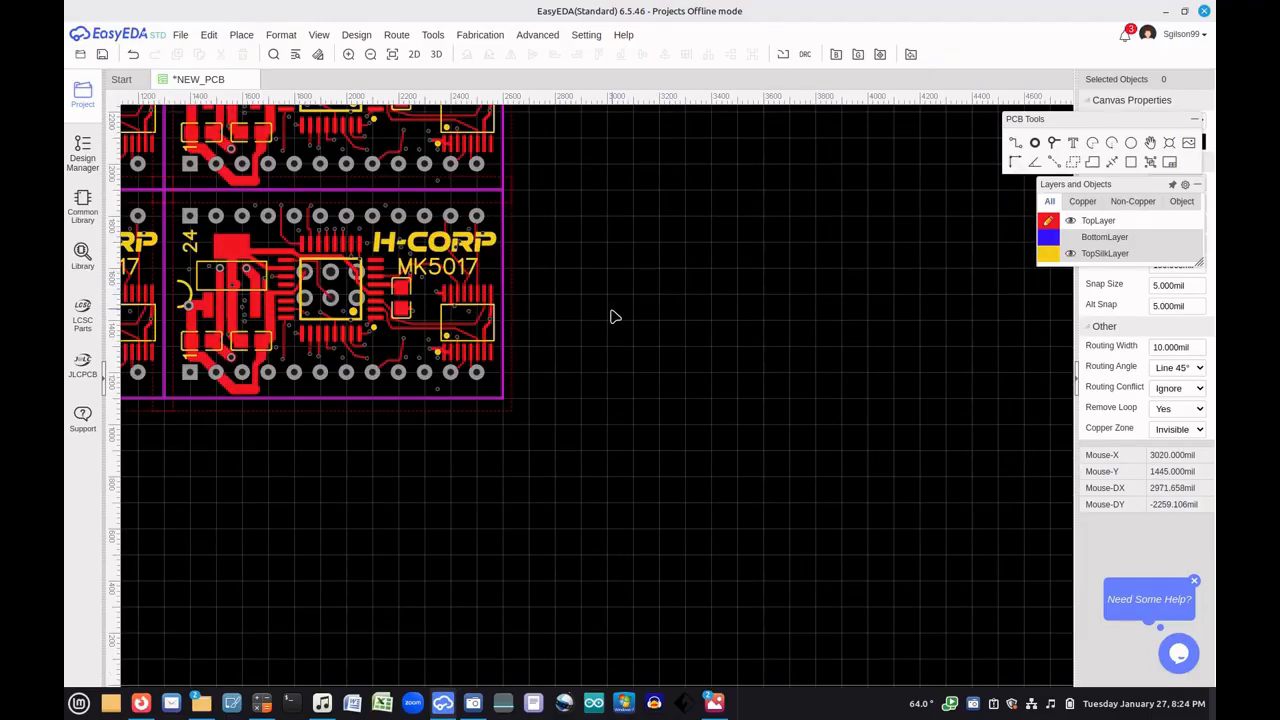
# Consult the logo and letter matrices, pick PCB_MK5017_Rev3_Mister_Robot_logo from the PCB modules and assign it identification letter O
pyautogui.scroll(2, 617, 317)
pyautogui.moveTo(572, 302); pyautogui.dragTo(663, 373, button='right')
pyautogui.moveTo(718, 704)
pyautogui.click(695, 683)
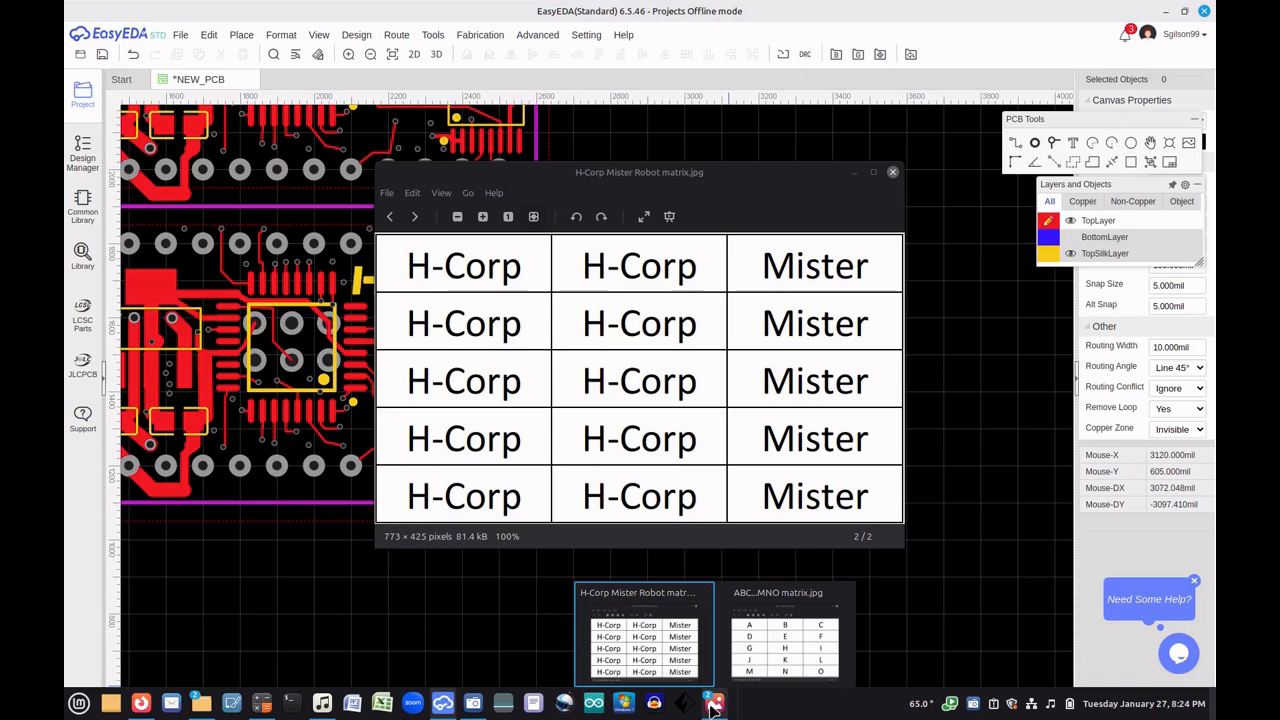
pyautogui.moveTo(759, 673)
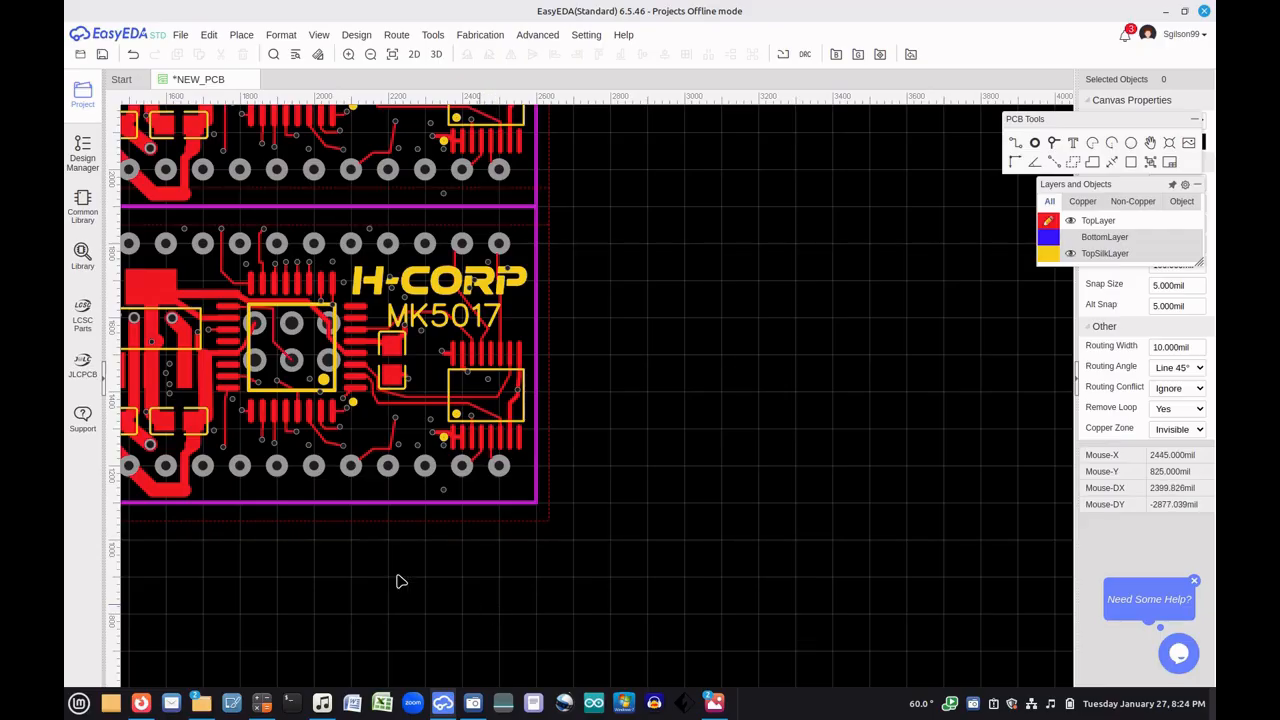
pyautogui.click(81, 254)
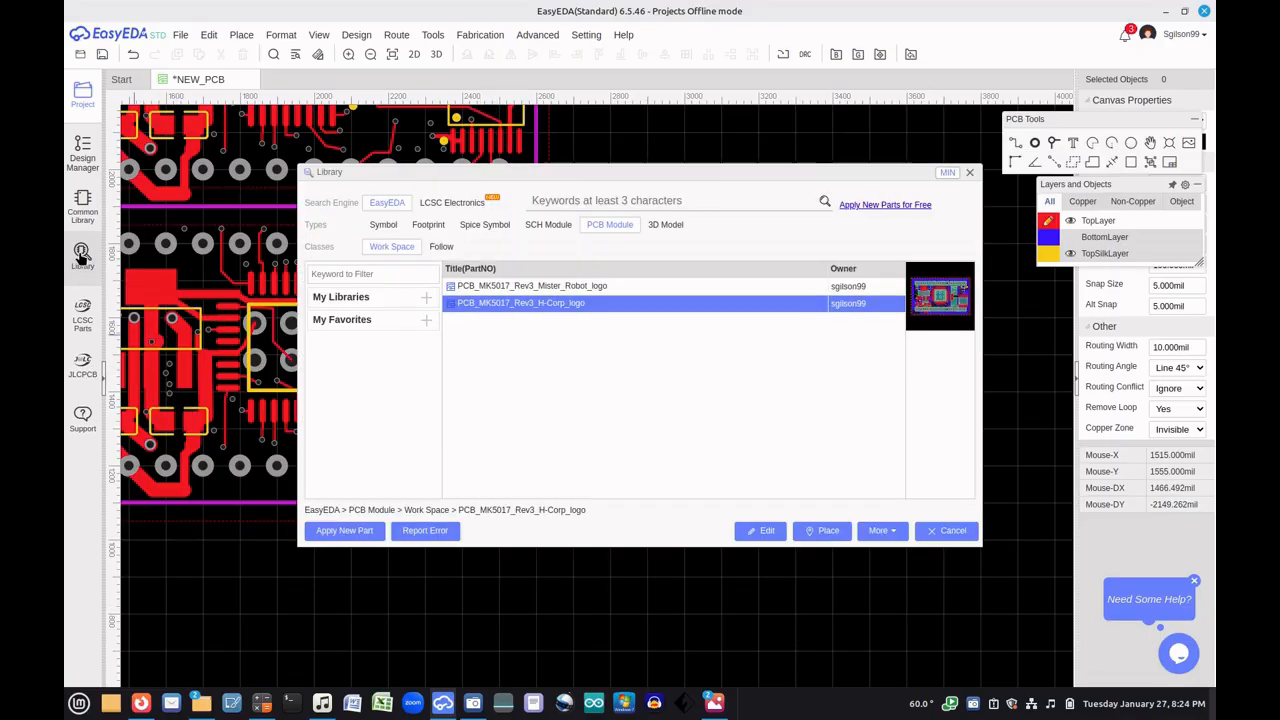
pyautogui.click(535, 289)
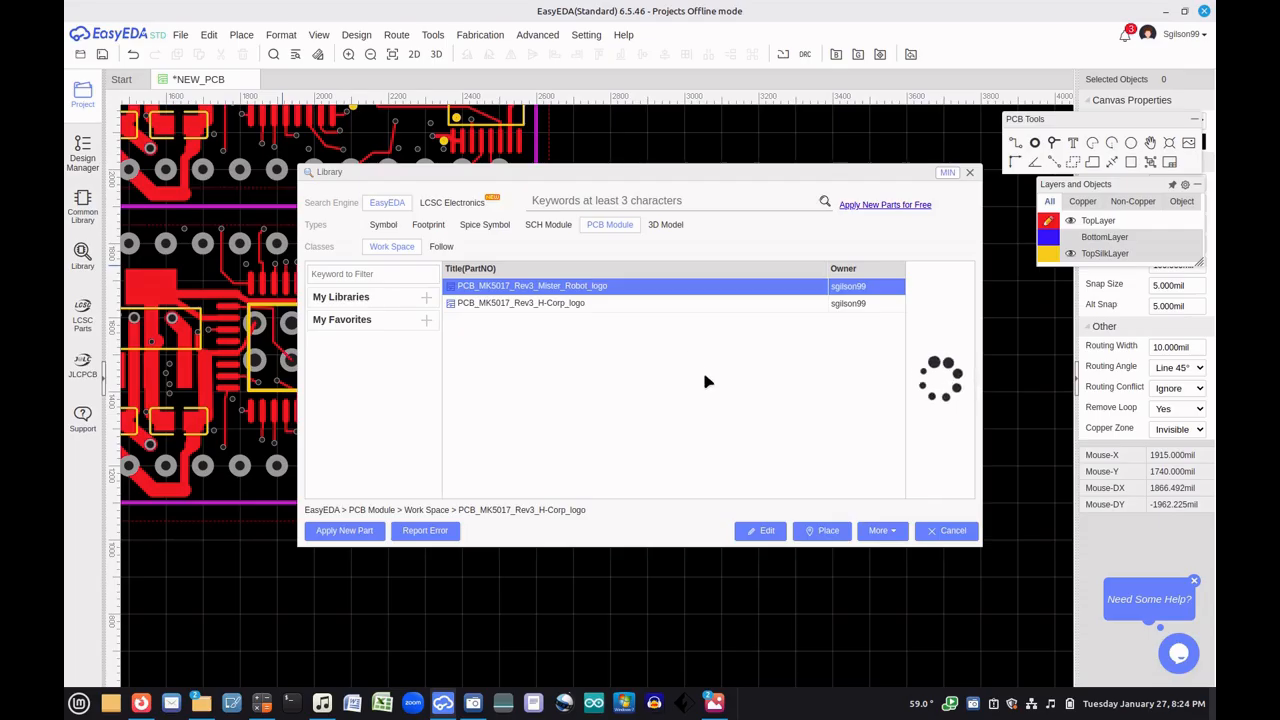
pyautogui.click(822, 531)
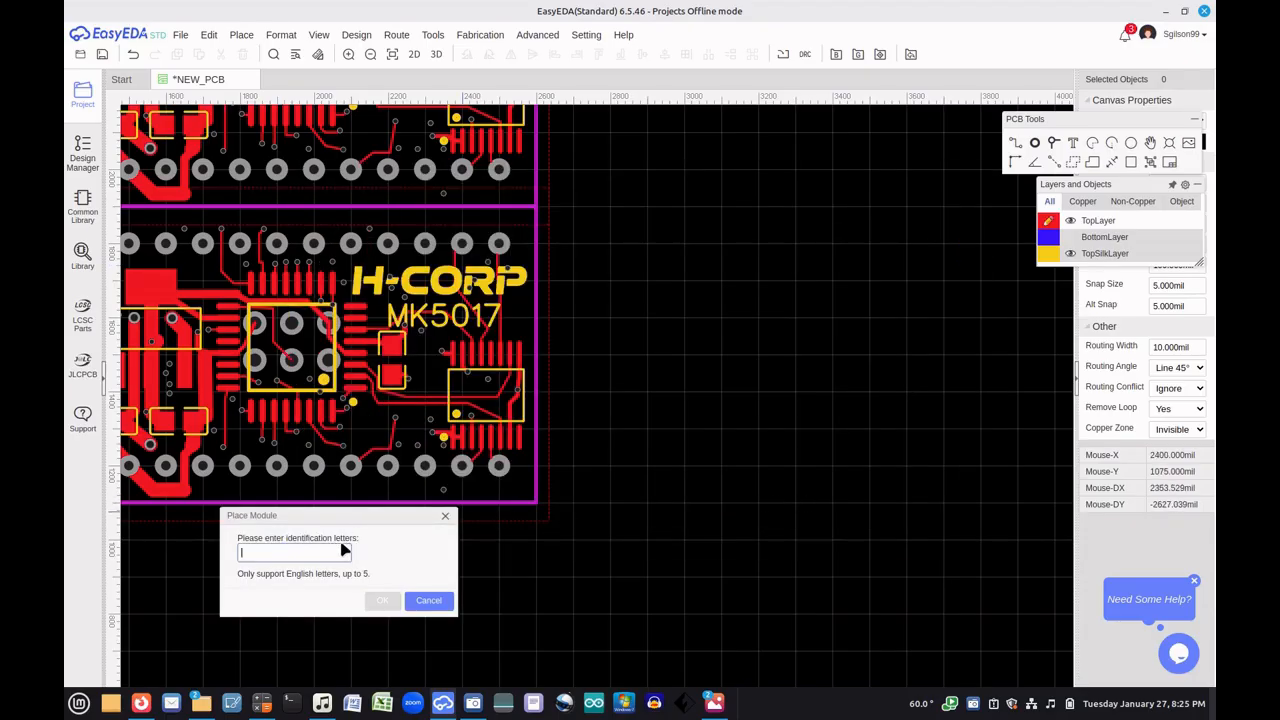
pyautogui.write('O')
pyautogui.click(383, 601)
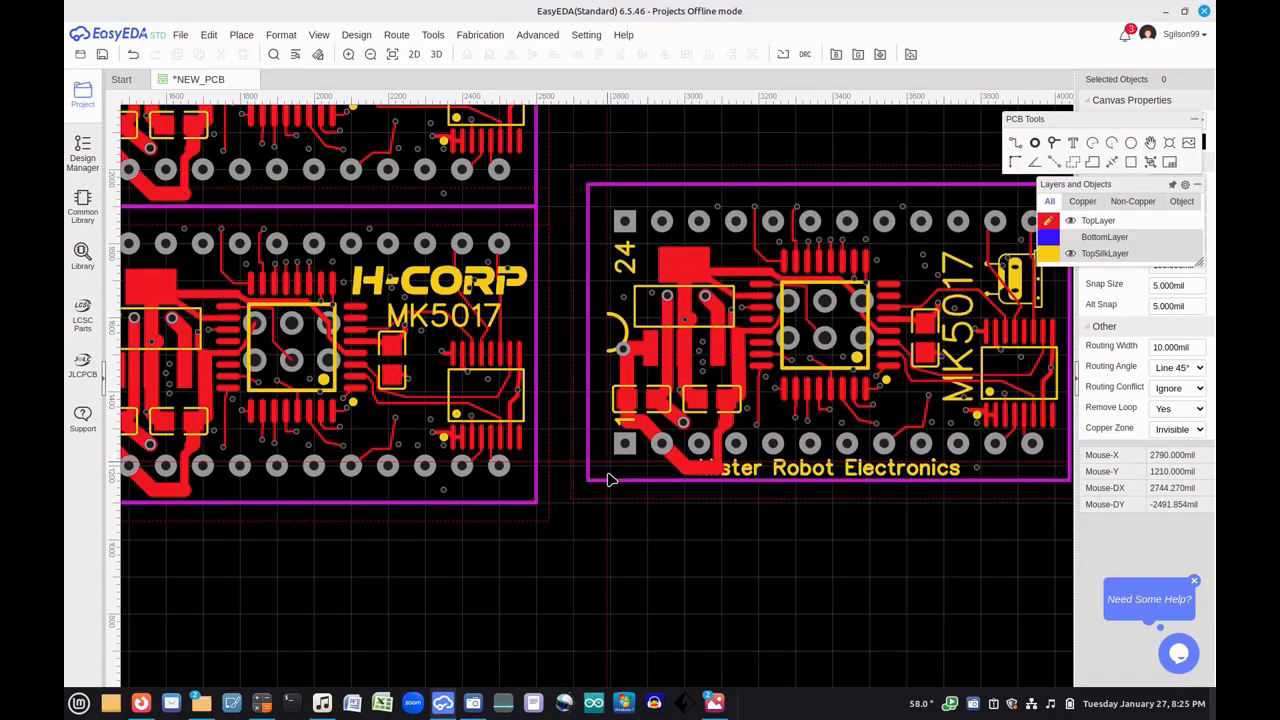
# Place the Mister Robot module lettered O against the right edge of board N, lower-left corner at X 2600, Y 1100 mil
pyautogui.scroll(2, 587, 499)
pyautogui.scroll(4, 587, 499)
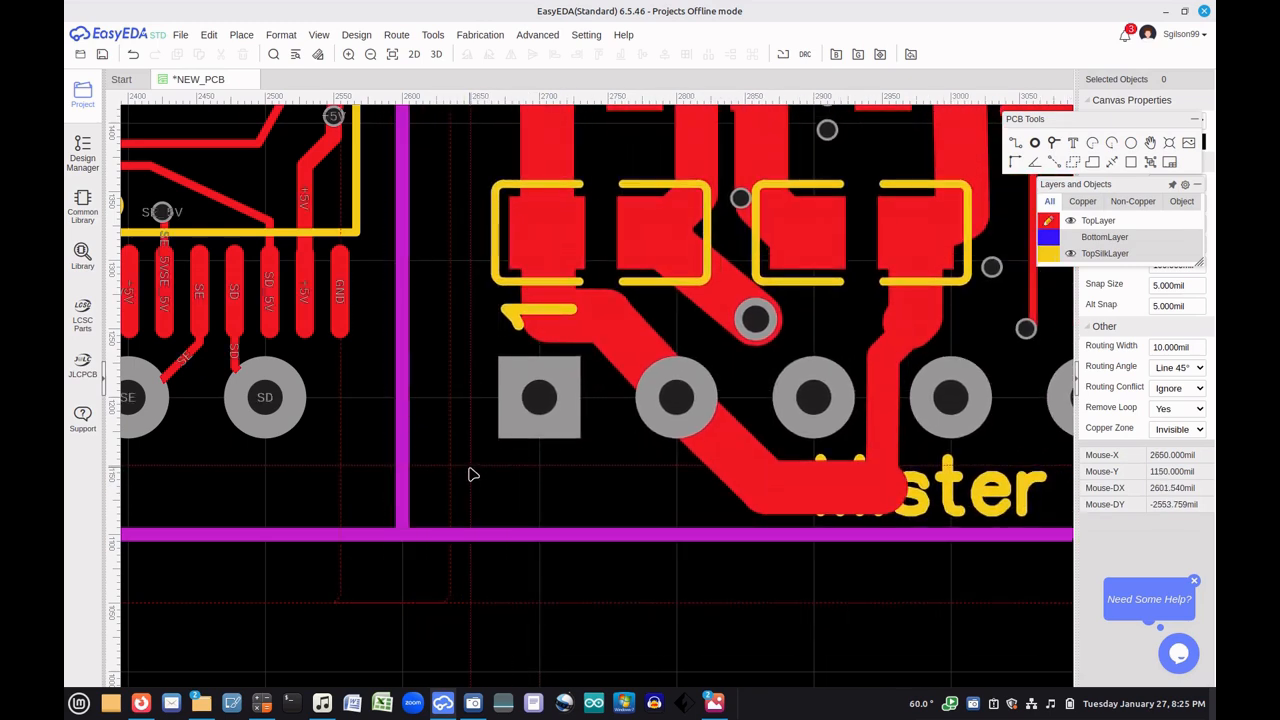
pyautogui.click(477, 477)
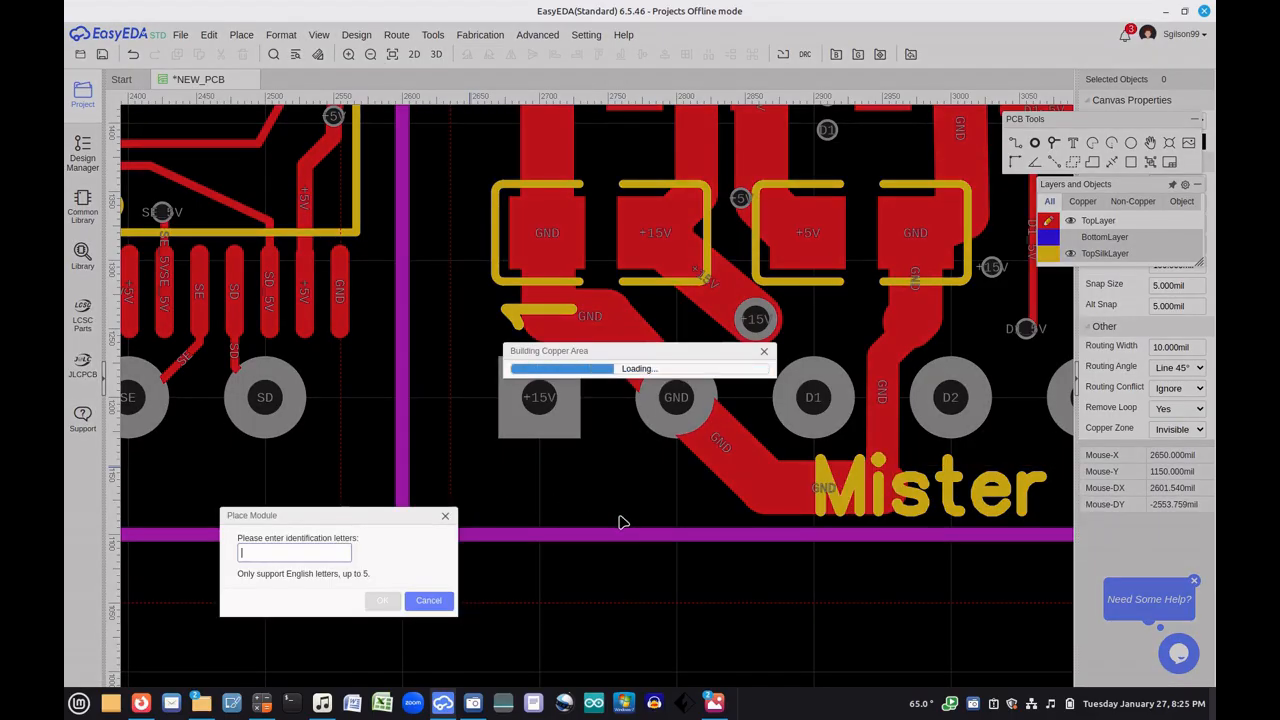
# Assign identification letter L to the Mister Robot module and place it directly above board O, lower-left corner at X 2600, Y 1900 mil
pyautogui.moveTo(717, 703)
pyautogui.moveTo(745, 676)
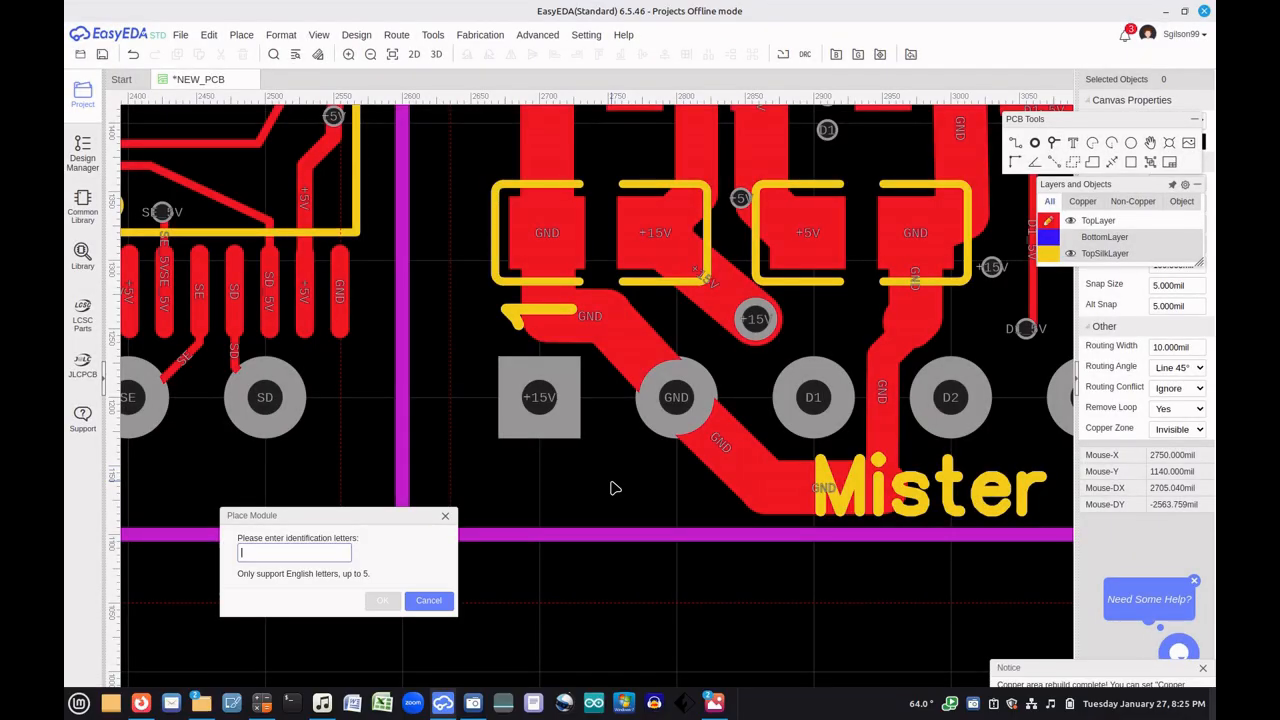
pyautogui.scroll(-1, 615, 486)
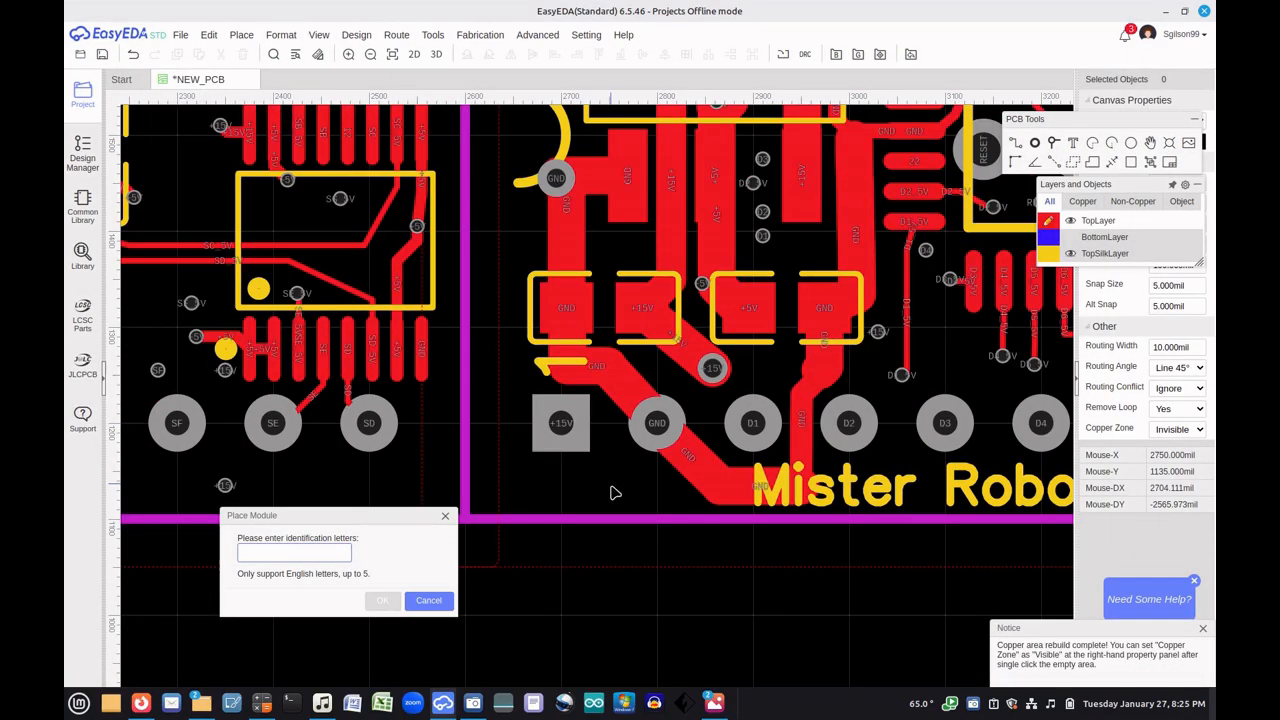
pyautogui.scroll(-1, 615, 490)
pyautogui.moveTo(613, 251); pyautogui.dragTo(593, 571, button='right')
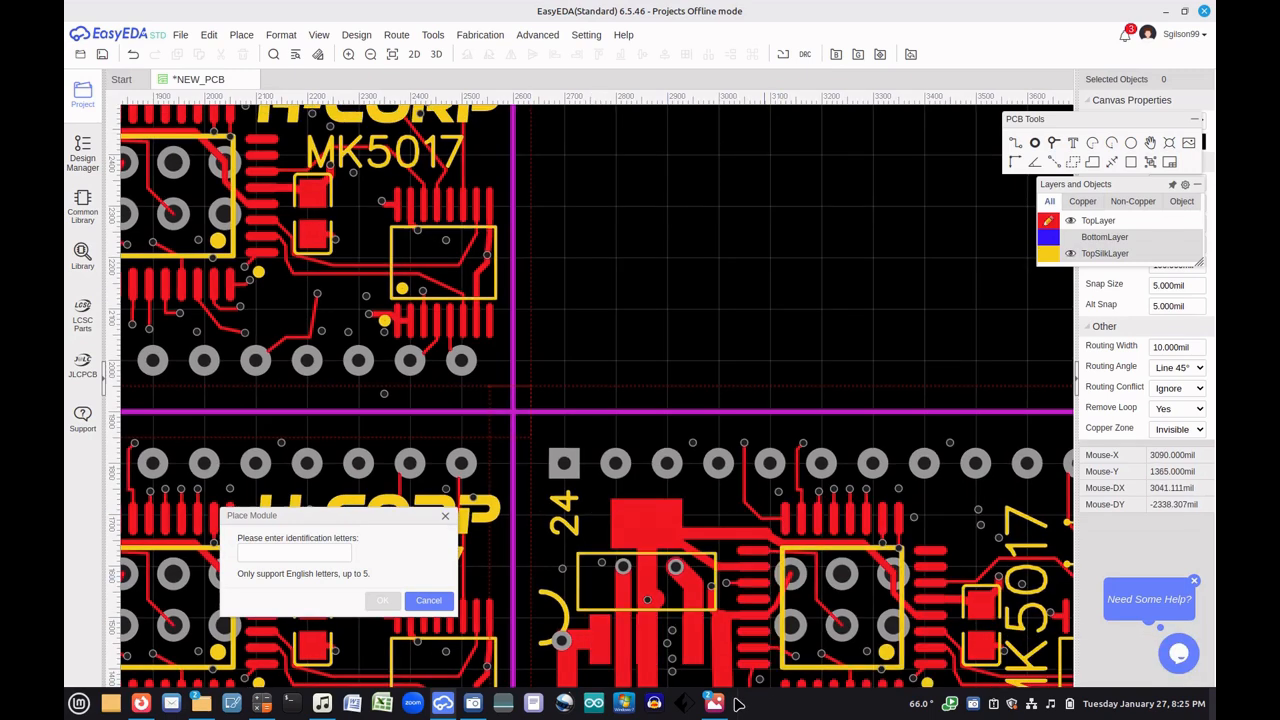
pyautogui.moveTo(714, 703)
pyautogui.click(316, 554)
pyautogui.write('u')
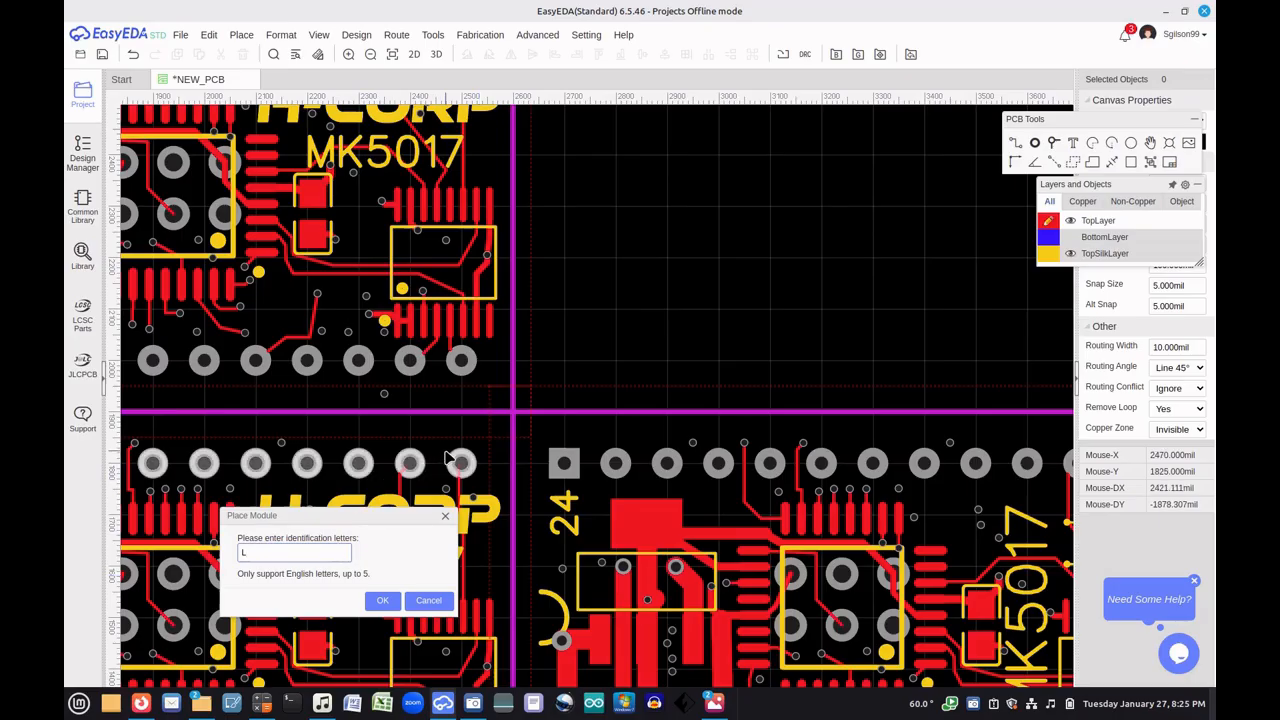
pyautogui.click(384, 601)
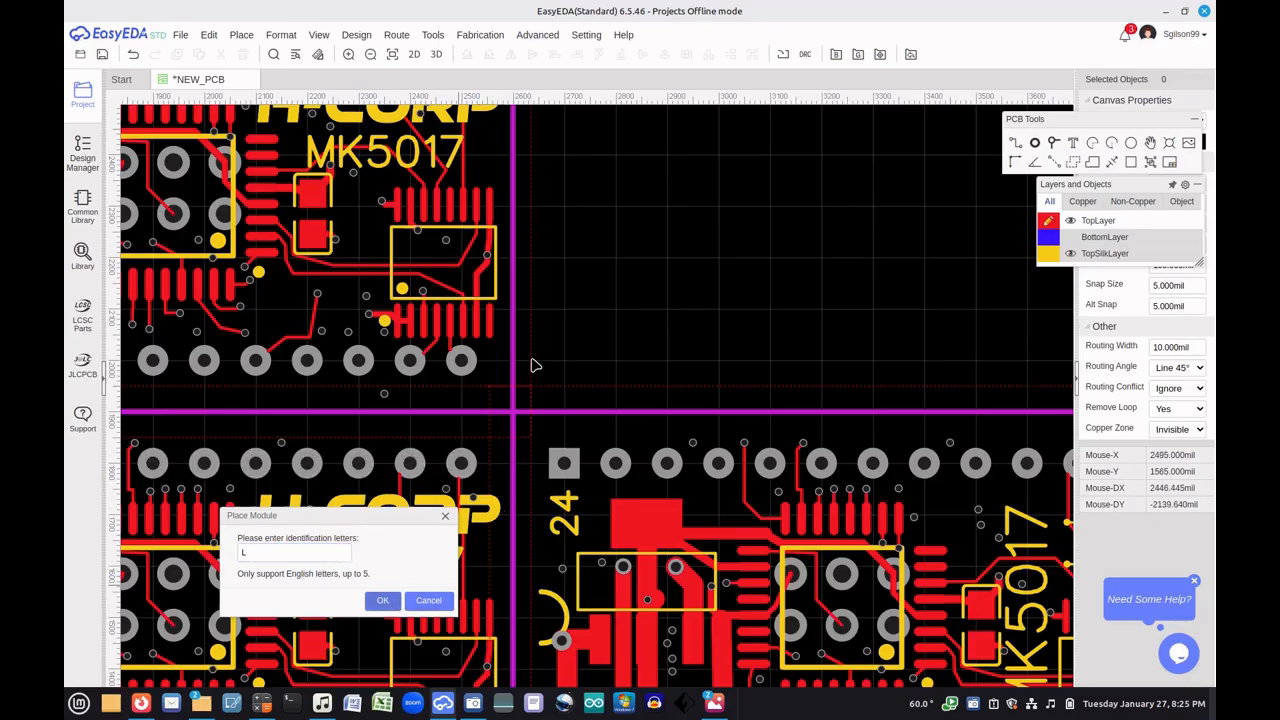
pyautogui.scroll(5, 510, 427)
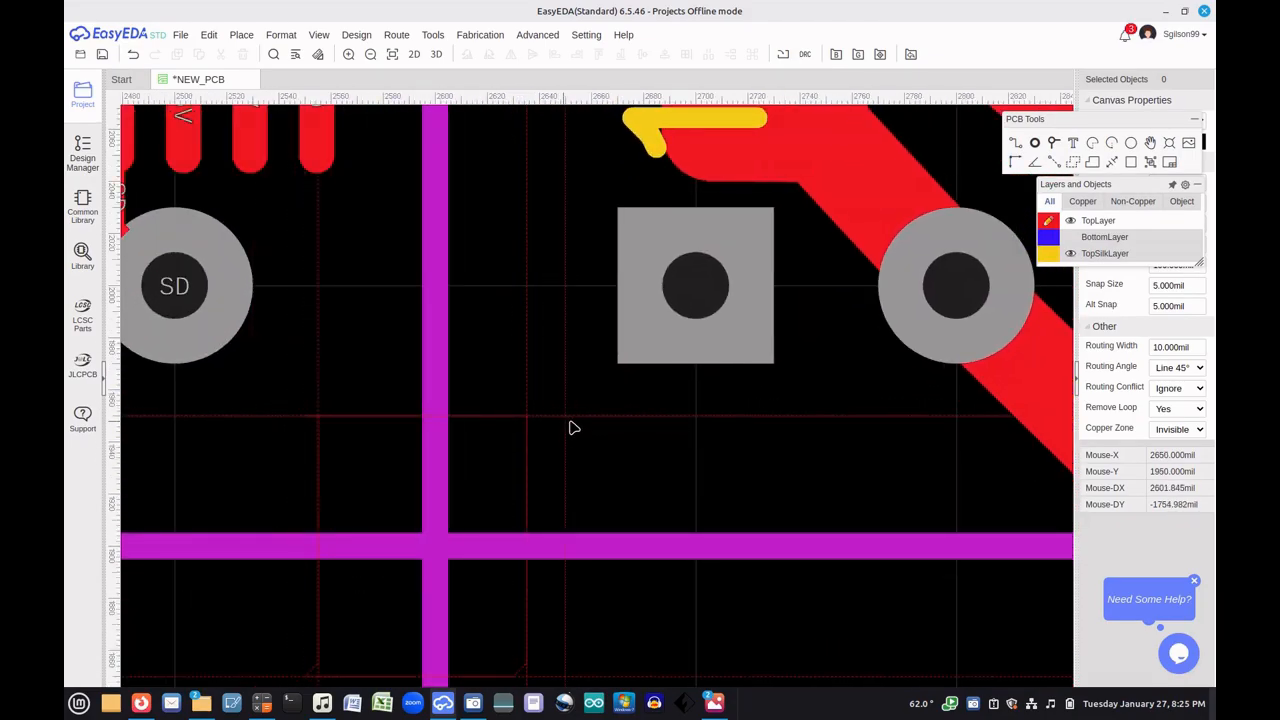
# Assign identification letter I to the Mister Robot module and place it directly above board L, lower-left corner at X 2600, Y 2700 mil
pyautogui.moveTo(716, 702)
pyautogui.moveTo(766, 664)
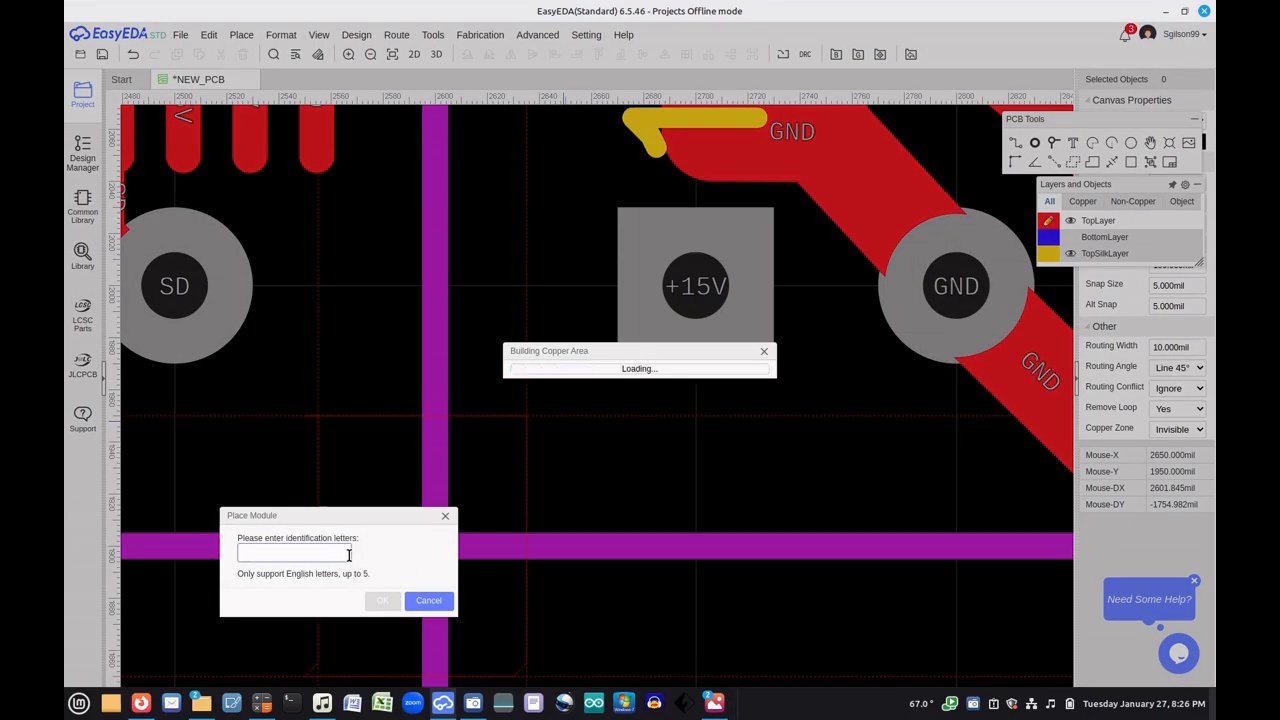
pyautogui.write('f')
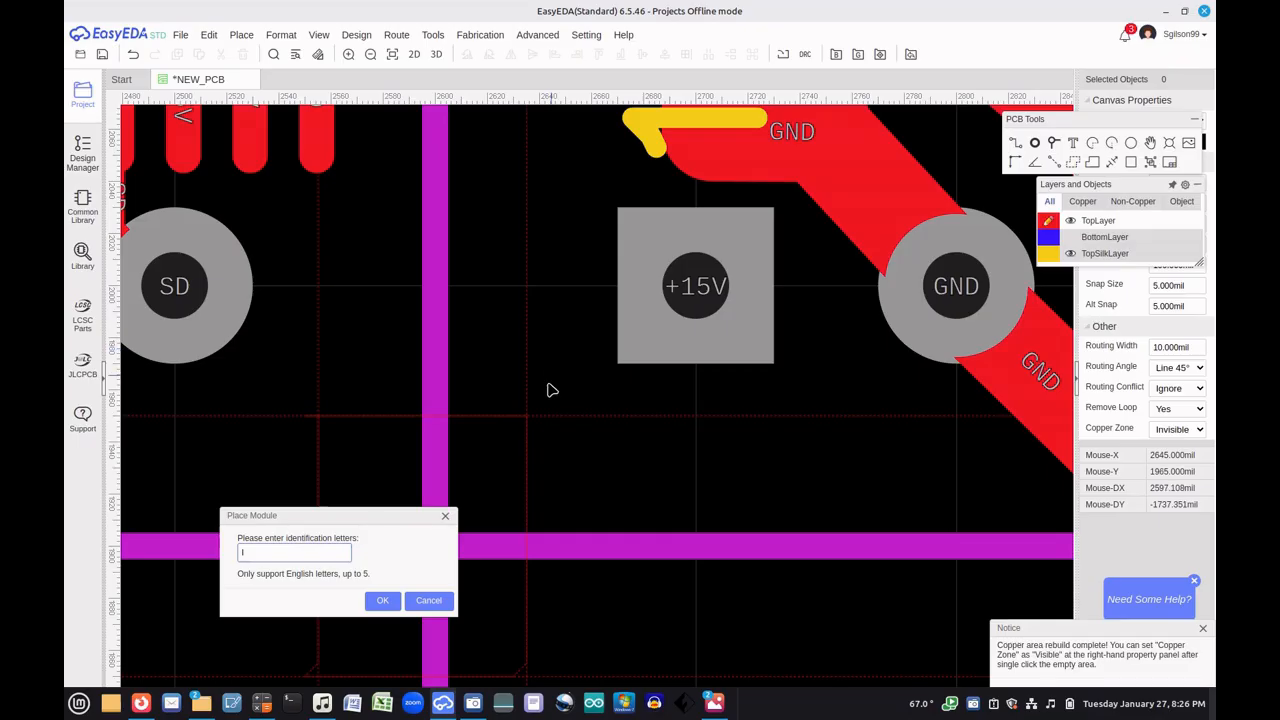
pyautogui.scroll(-5, 548, 390)
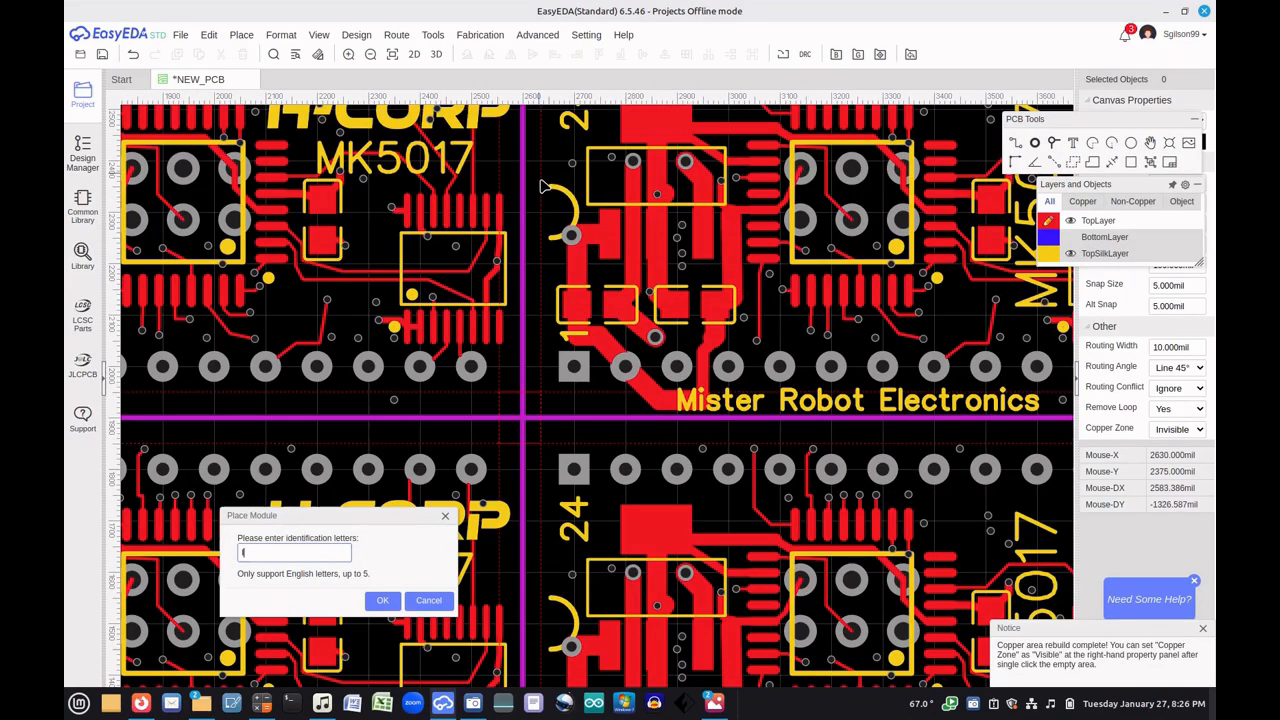
pyautogui.moveTo(540, 176); pyautogui.dragTo(597, 579, button='right')
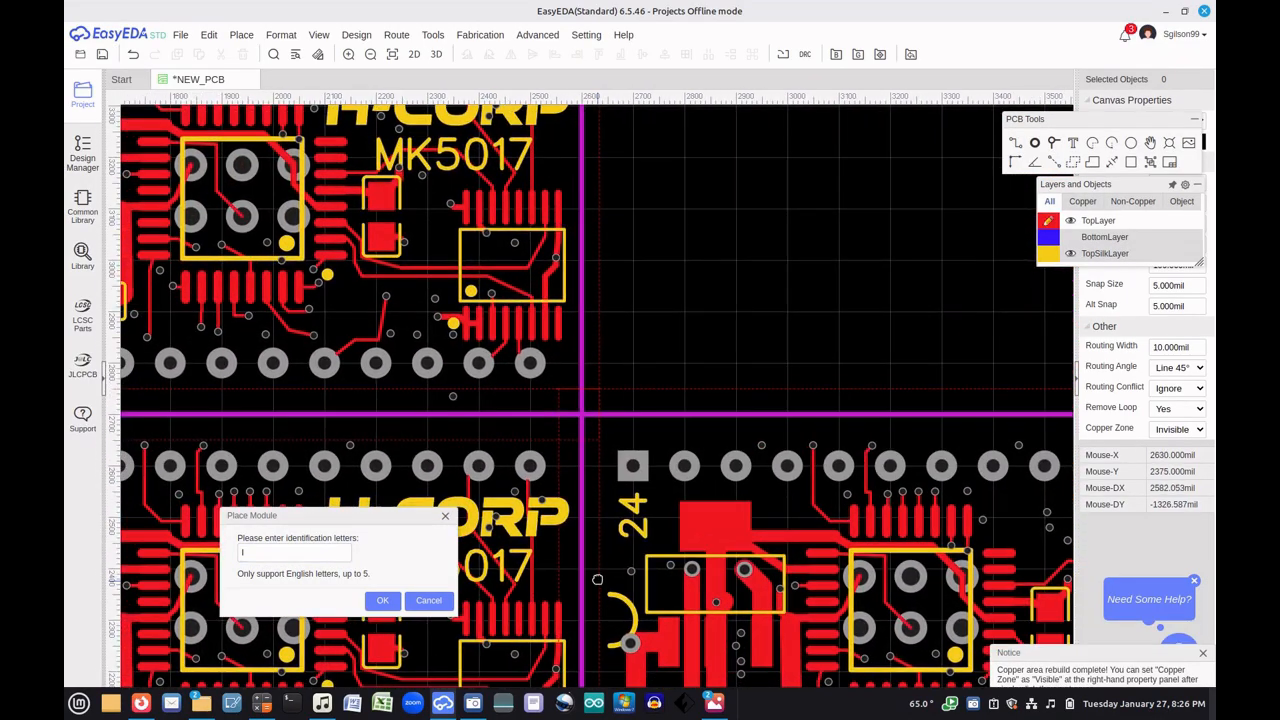
pyautogui.click(385, 600)
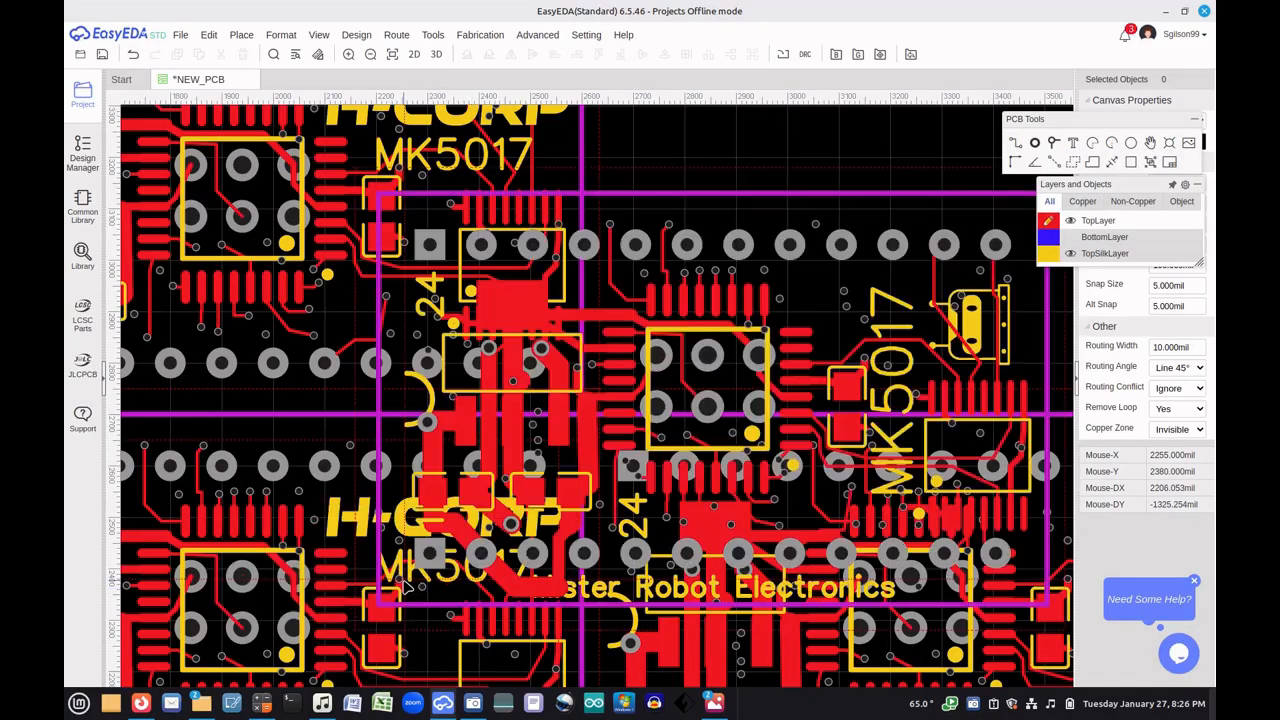
pyautogui.scroll(5, 610, 398)
pyautogui.scroll(2, 610, 398)
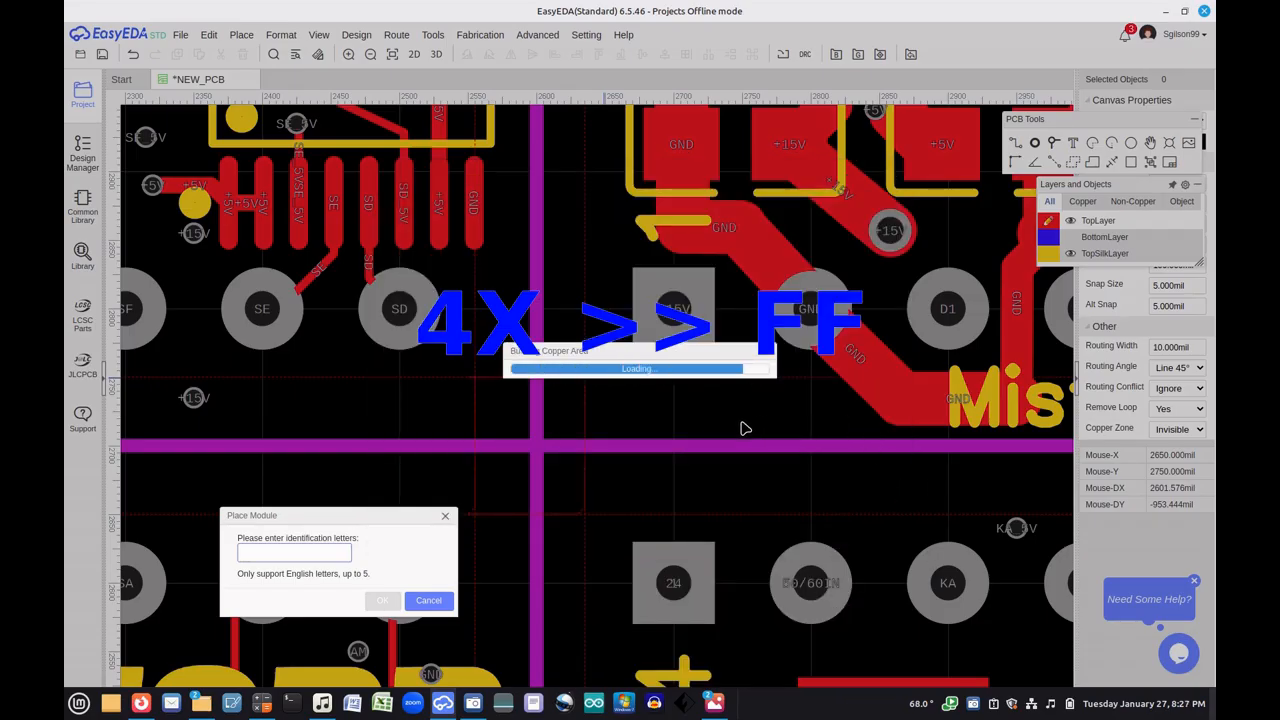
# Assign identification letter F to the Mister Robot module and place it directly above board I, lower-left corner at X 2600, Y 3500 mil
pyautogui.scroll(-5, 744, 428)
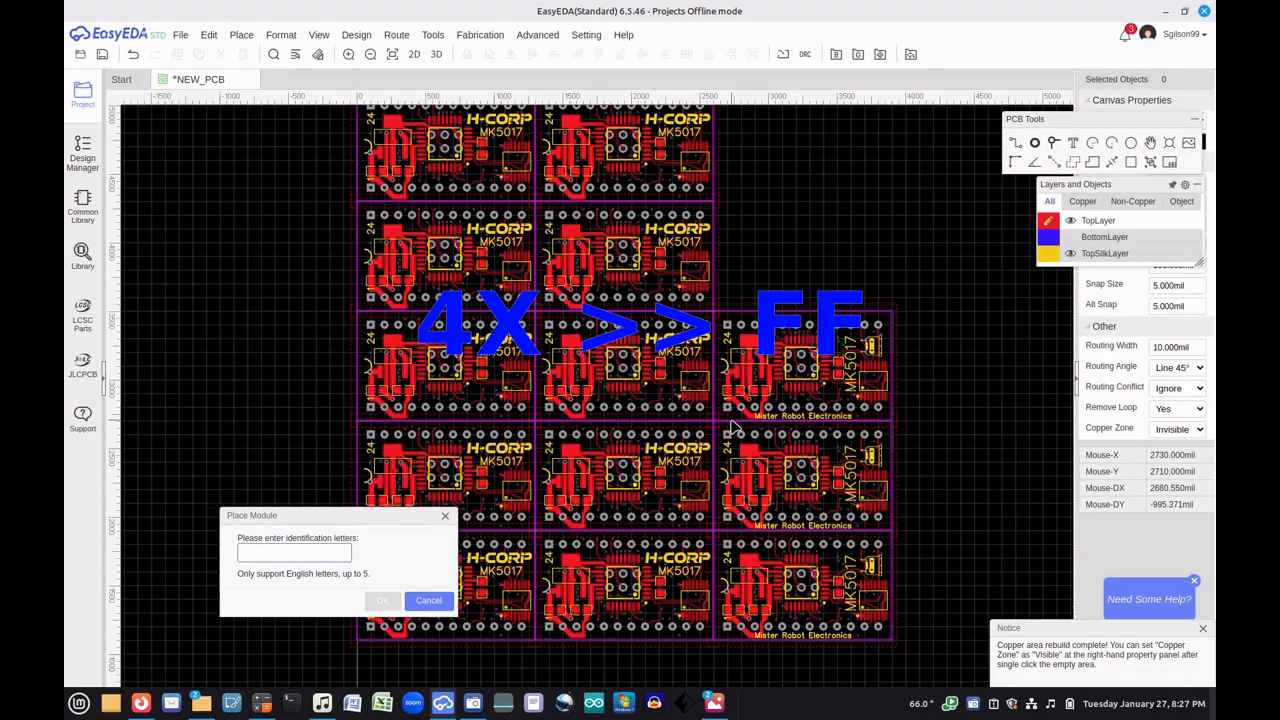
pyautogui.click(307, 553)
pyautogui.write('F')
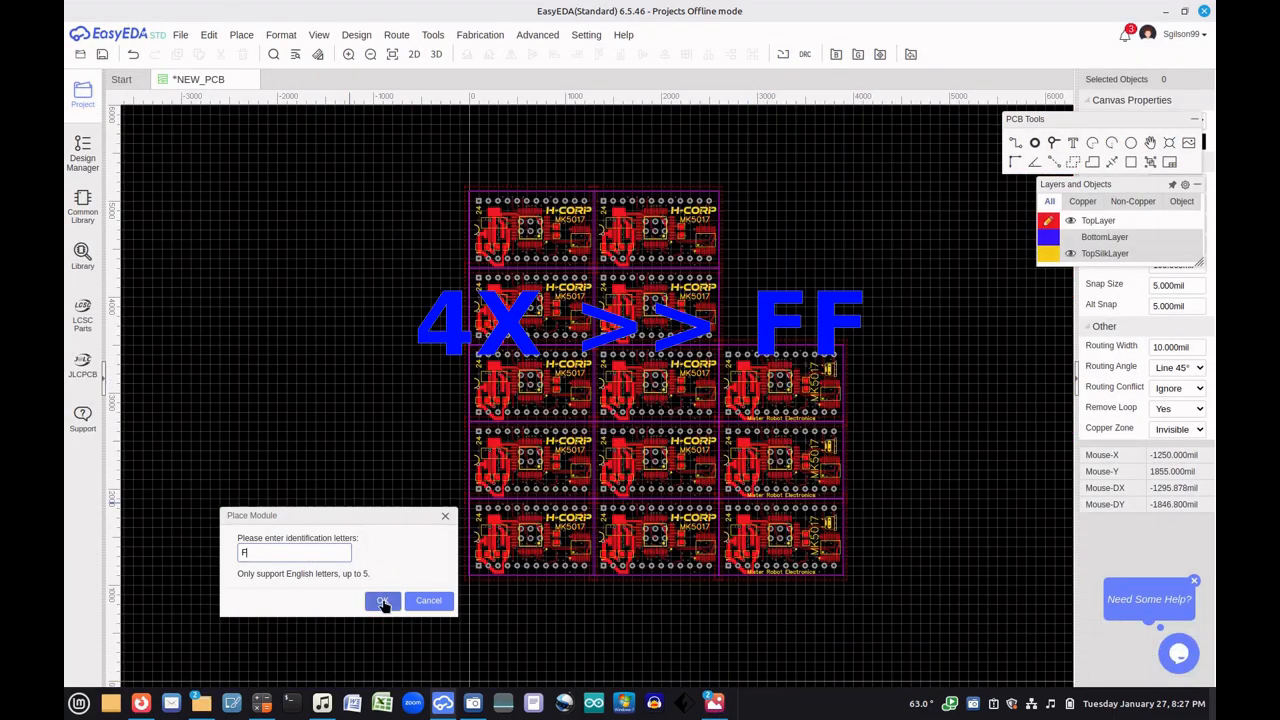
pyautogui.click(385, 602)
pyautogui.scroll(5, 708, 383)
pyautogui.scroll(3, 787, 309)
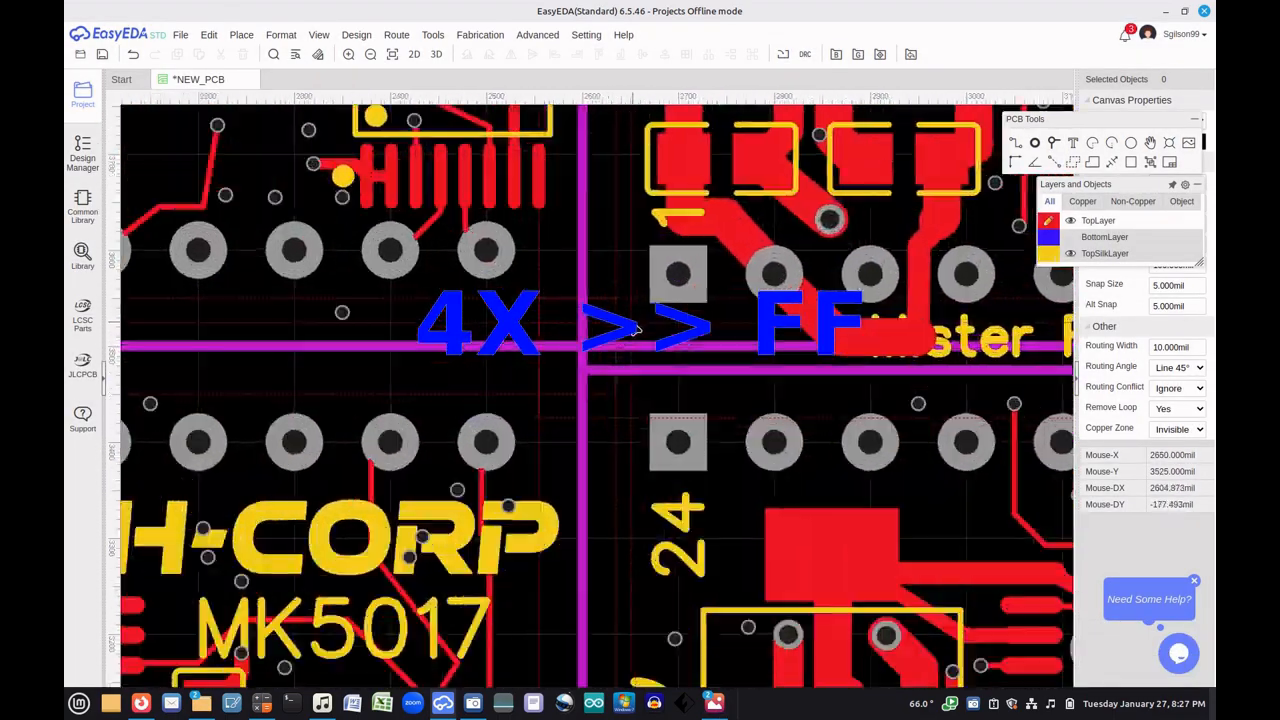
pyautogui.click(631, 304)
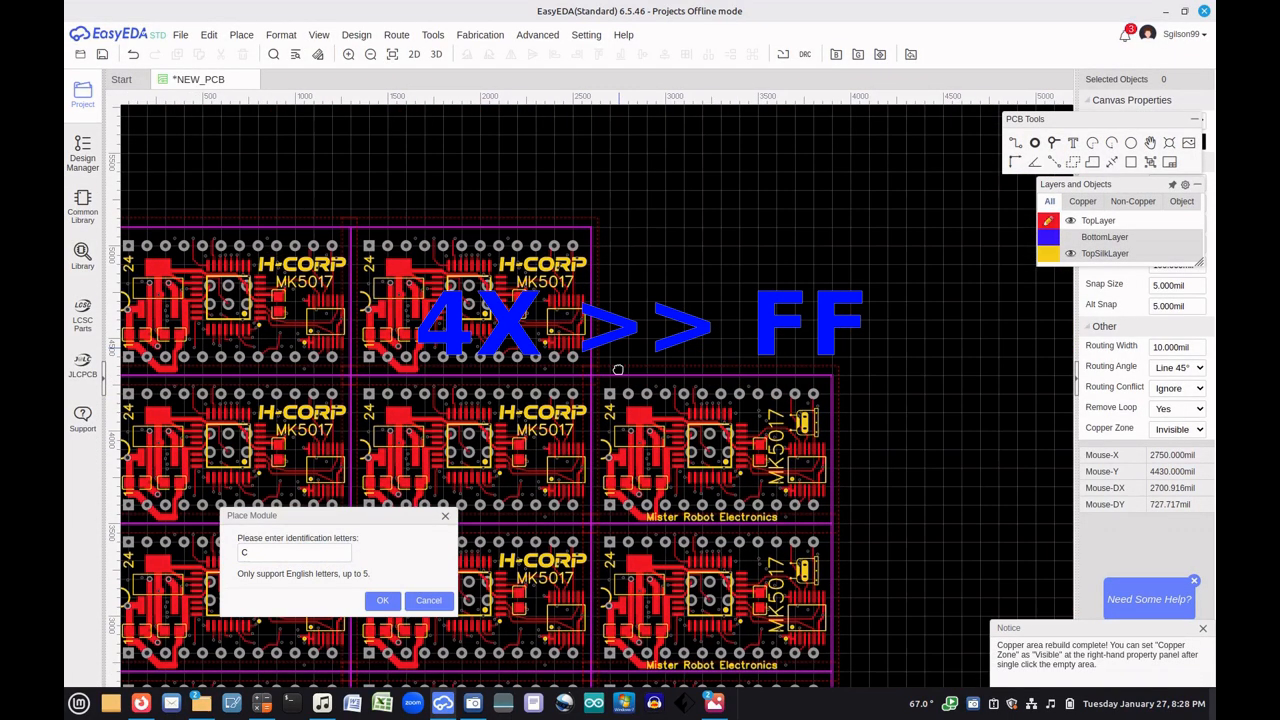
# Place the Mister Robot module lettered C directly above board F, lower-left corner at X 2600, Y 4300 mil, and end module placement
pyautogui.scroll(6, 613, 371)
pyautogui.click(391, 601)
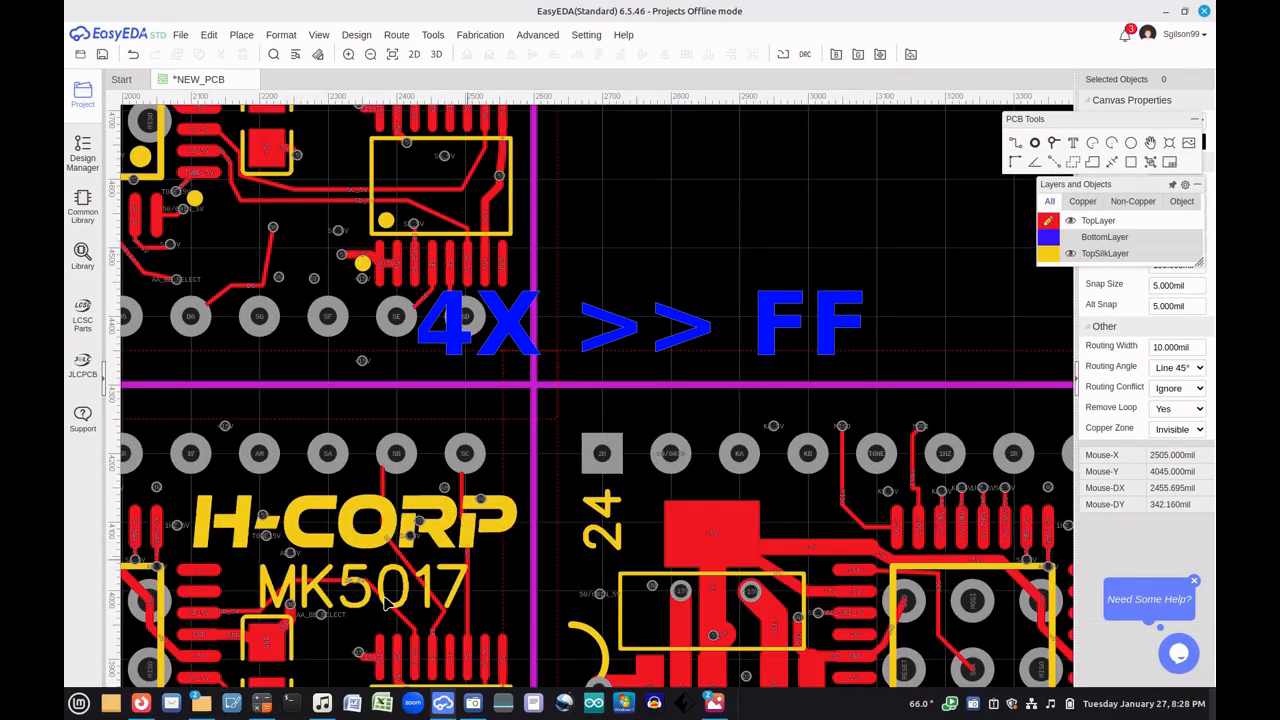
pyautogui.scroll(5, 578, 347)
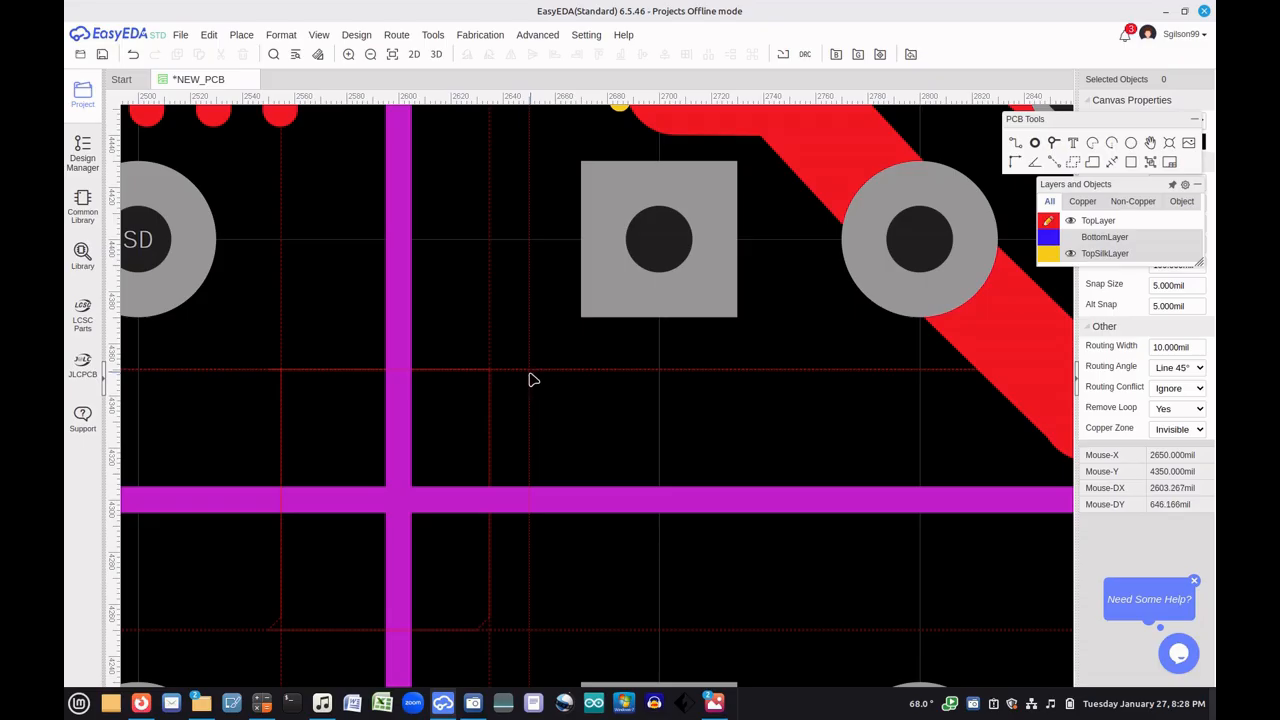
pyautogui.click(533, 378)
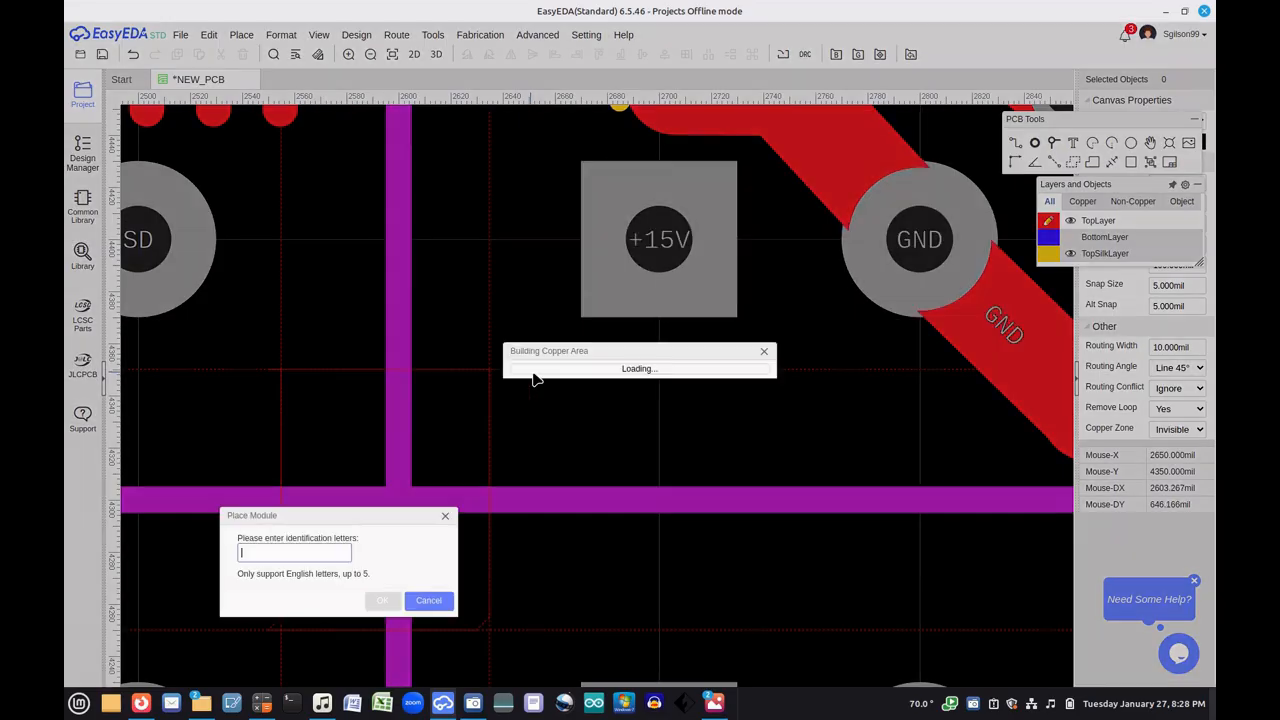
pyautogui.click(429, 603)
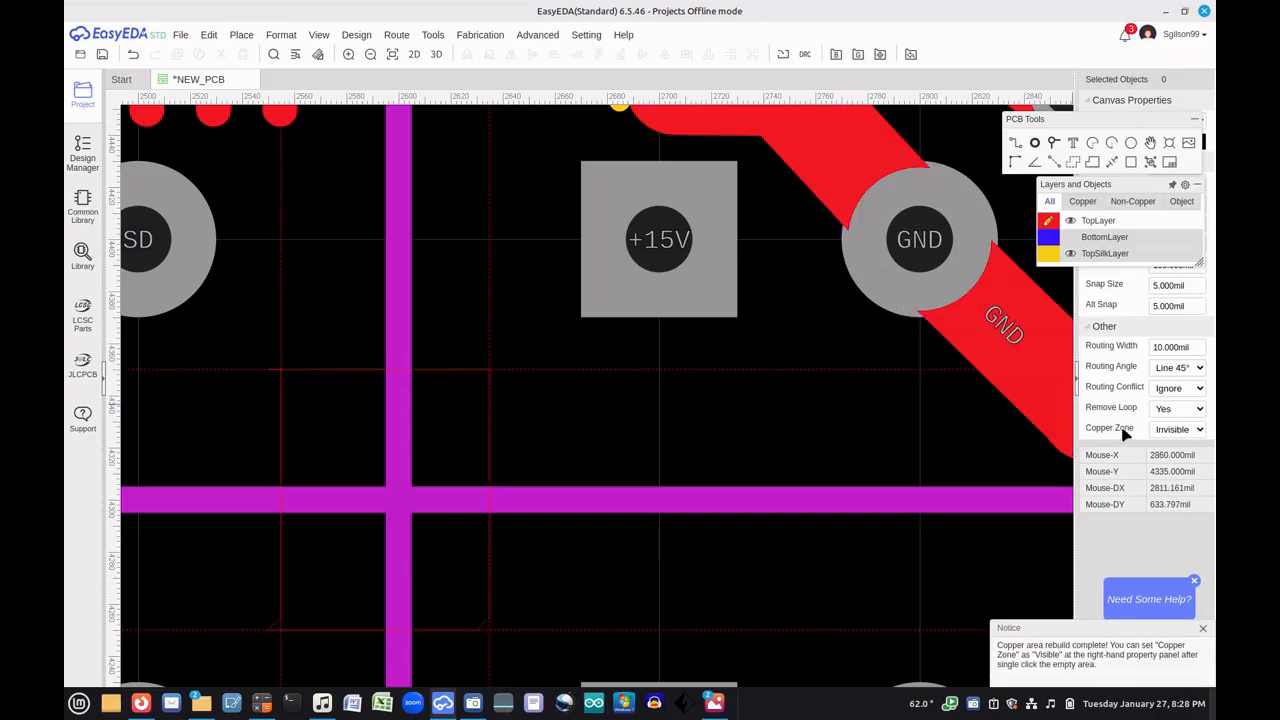
# Set the copper zone to Visible, examine the copper clearance around the outlines where boards B, C, E and F meet, and return it to Invisible
pyautogui.click(1199, 430)
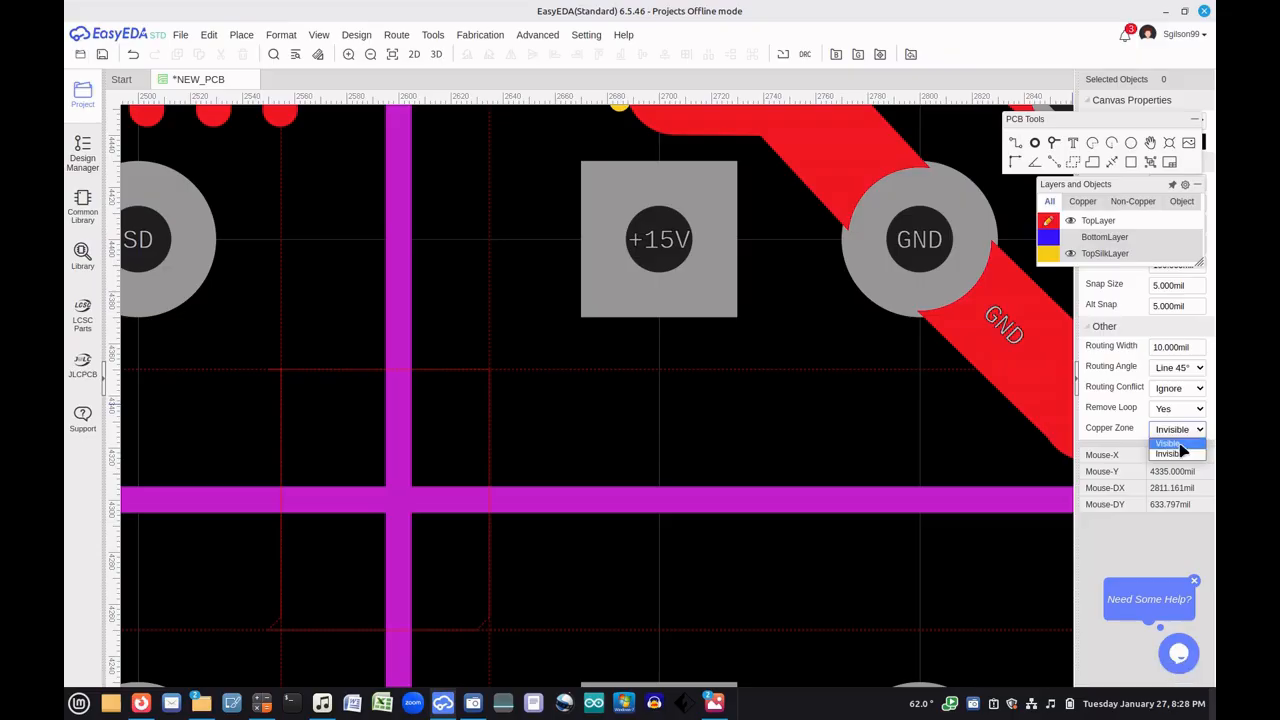
pyautogui.click(1180, 444)
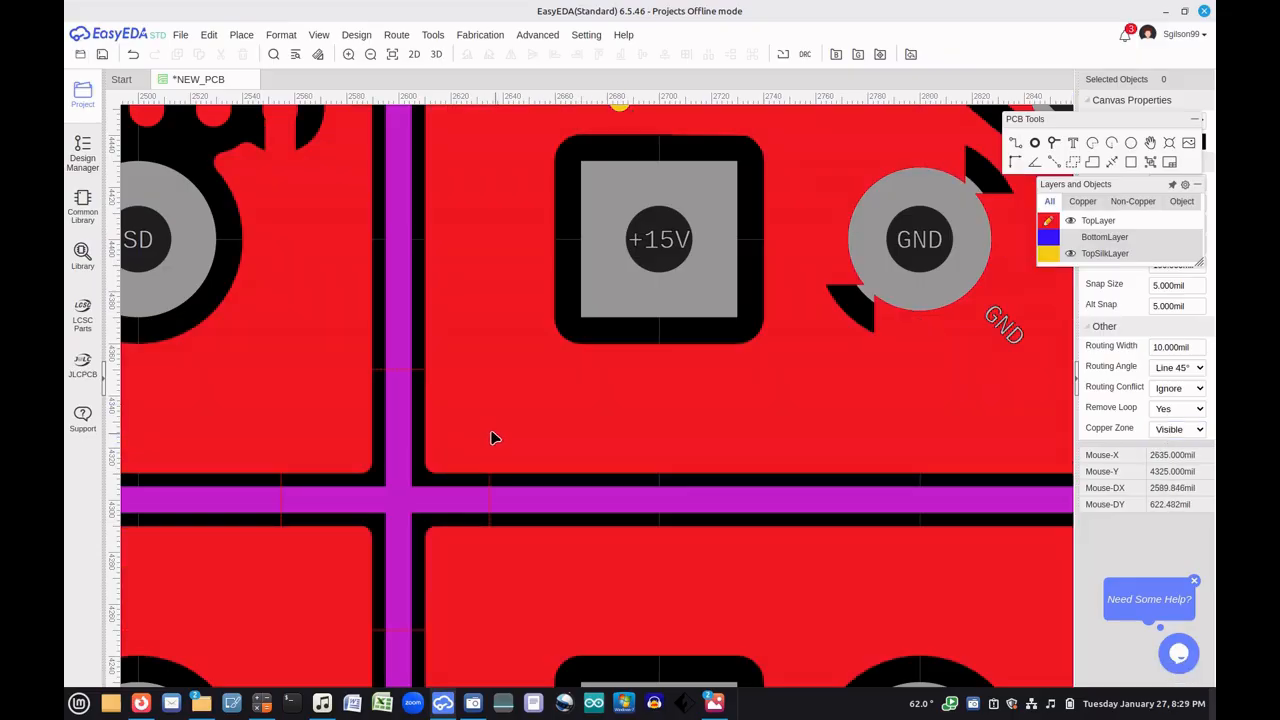
pyautogui.scroll(-3, 475, 432)
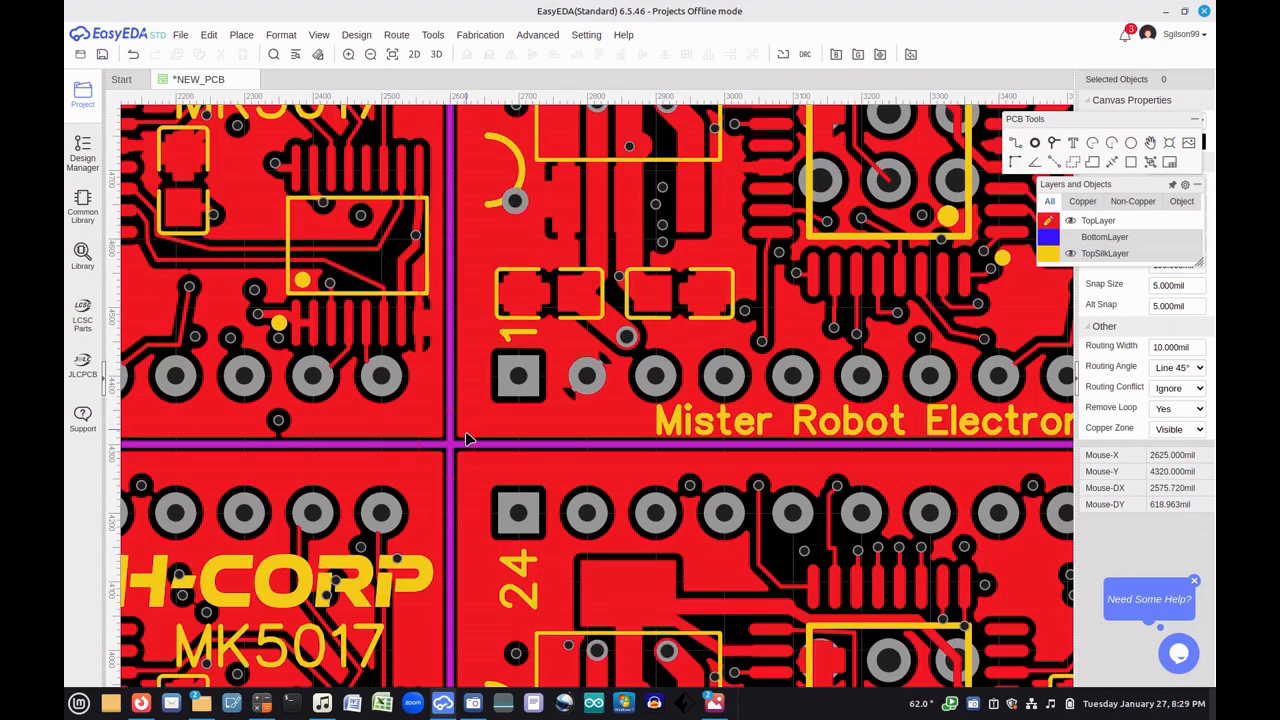
pyautogui.scroll(-1, 465, 438)
pyautogui.scroll(5, 467, 432)
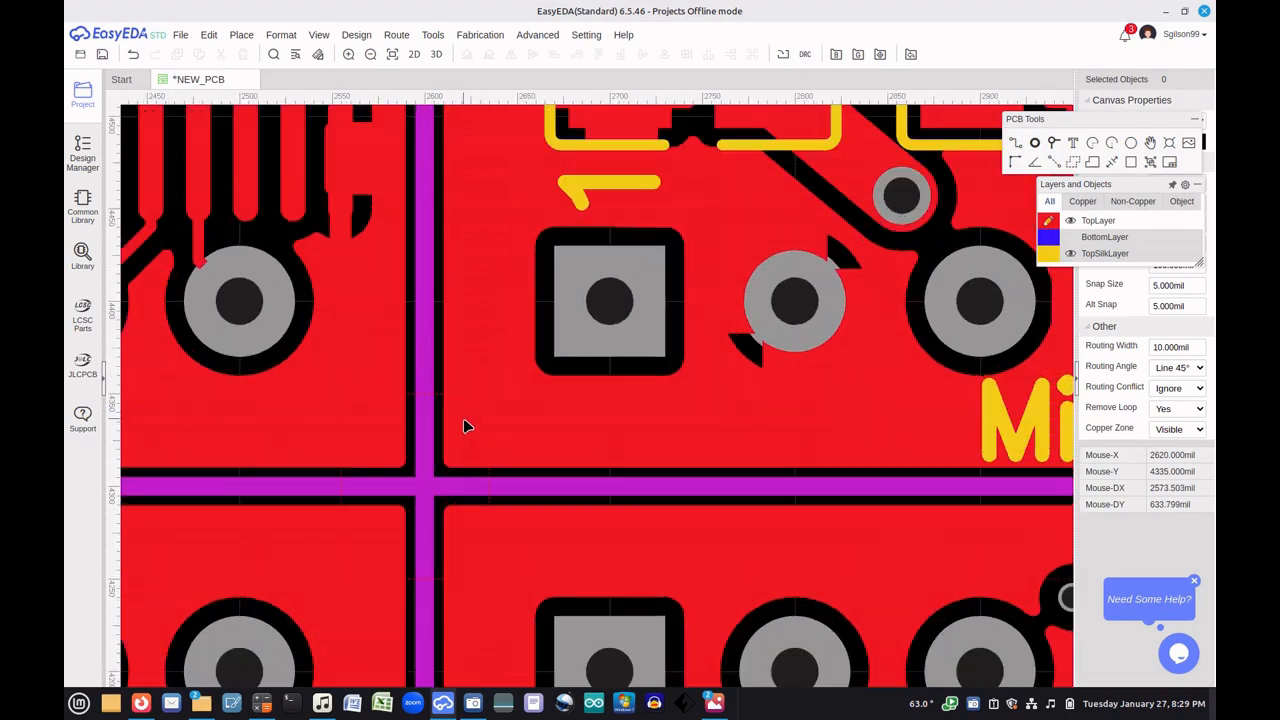
pyautogui.scroll(2, 471, 425)
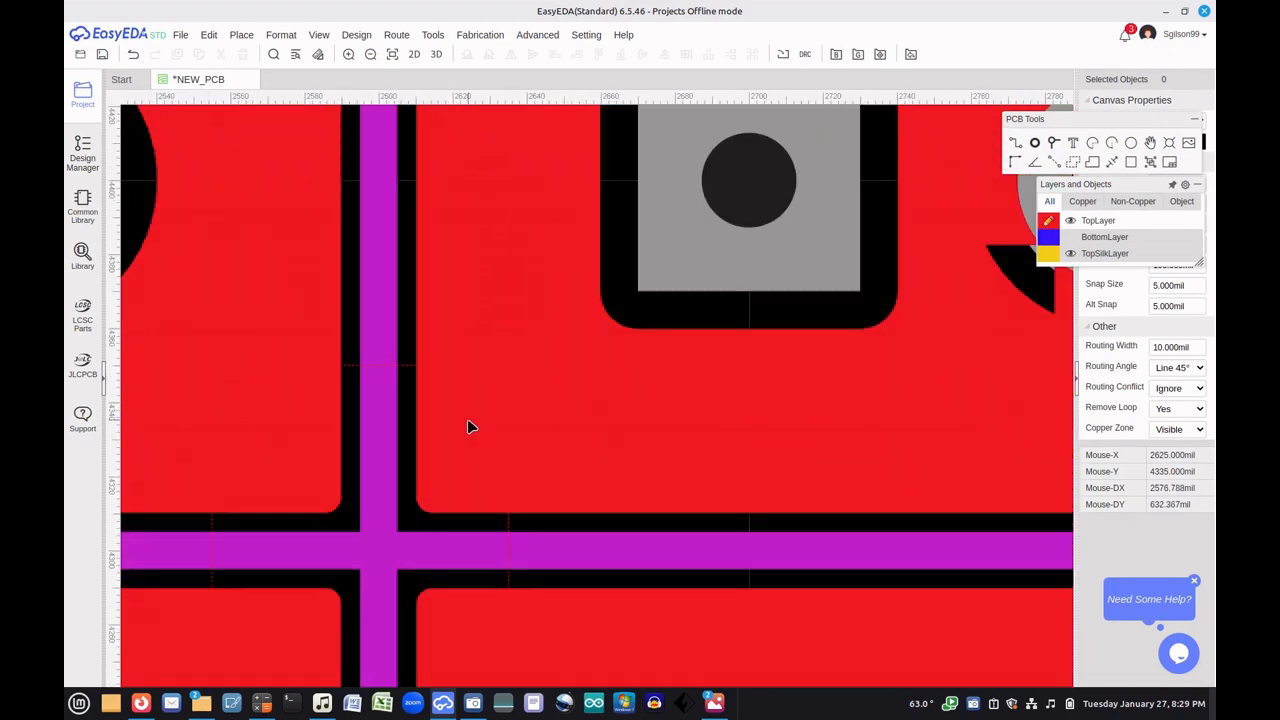
pyautogui.click(1199, 429)
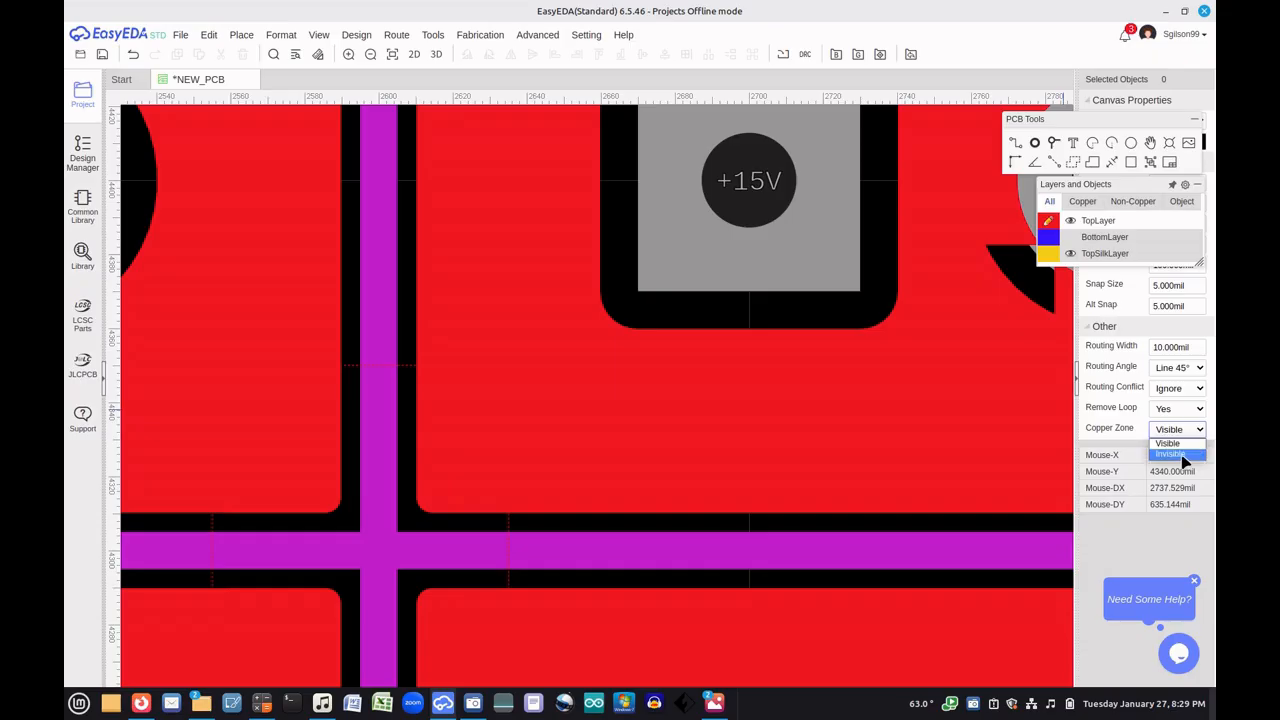
pyautogui.click(1185, 455)
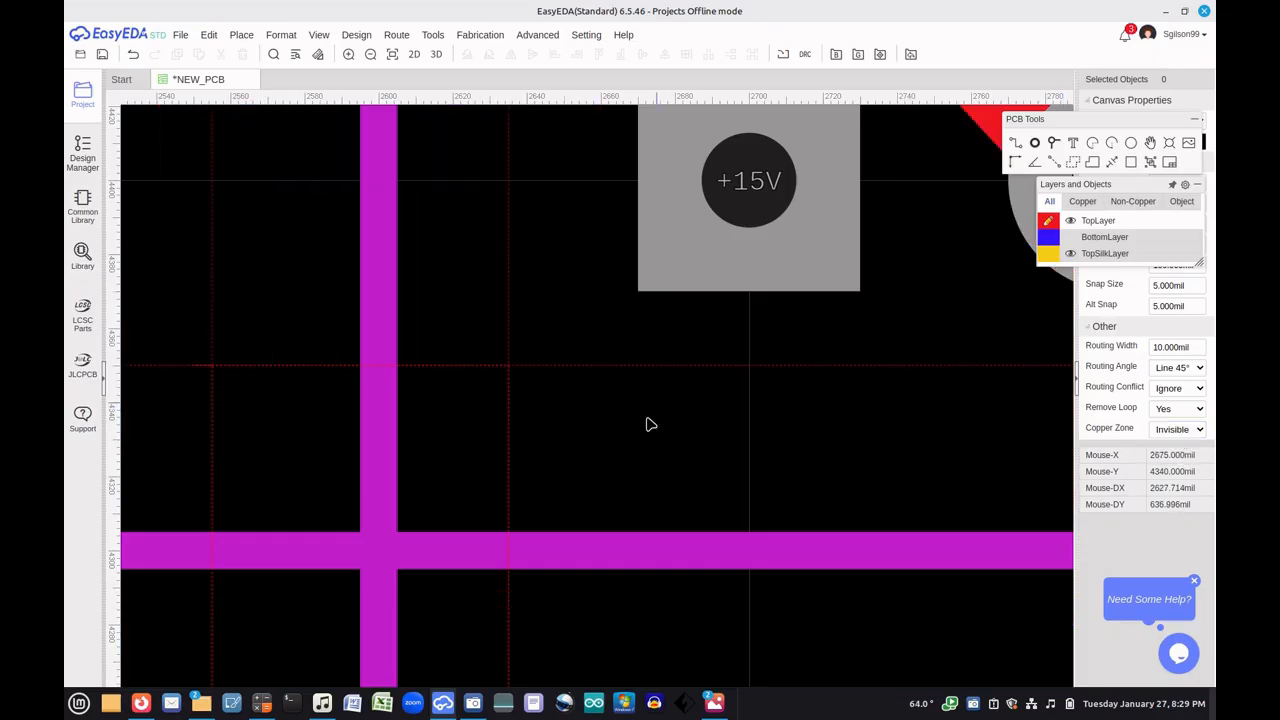
# Start saving the finished panel PCB and choose the existing offline project MK5017 Rev3 H-Corp build as its destination
pyautogui.scroll(-4, 648, 425)
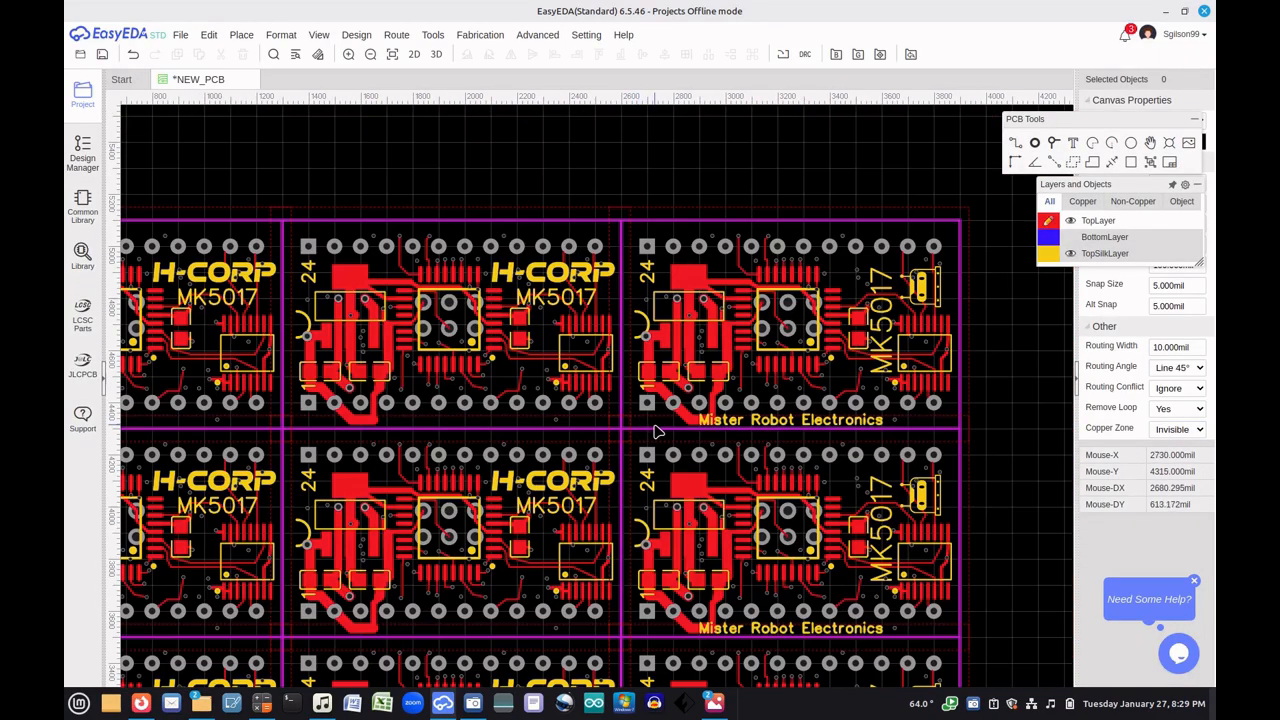
pyautogui.scroll(-1, 655, 430)
pyautogui.scroll(-1, 815, 482)
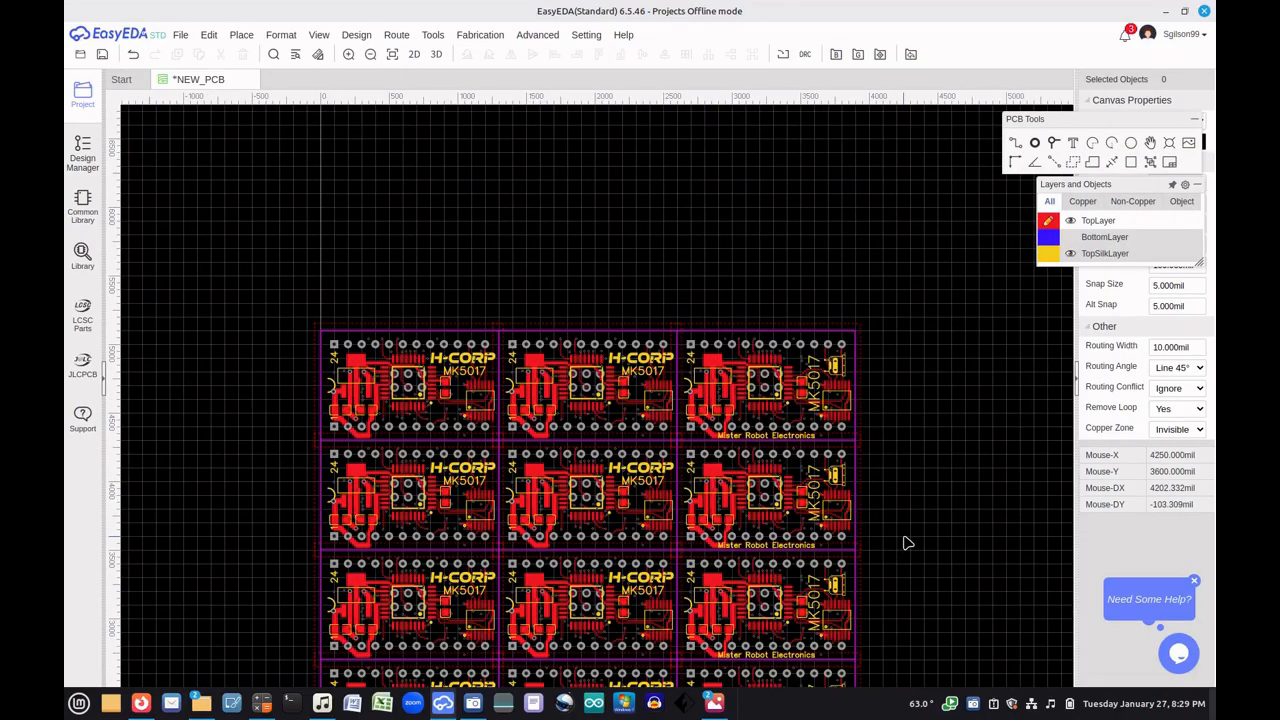
pyautogui.moveTo(907, 543); pyautogui.dragTo(900, 349, button='right')
pyautogui.scroll(-1, 897, 352)
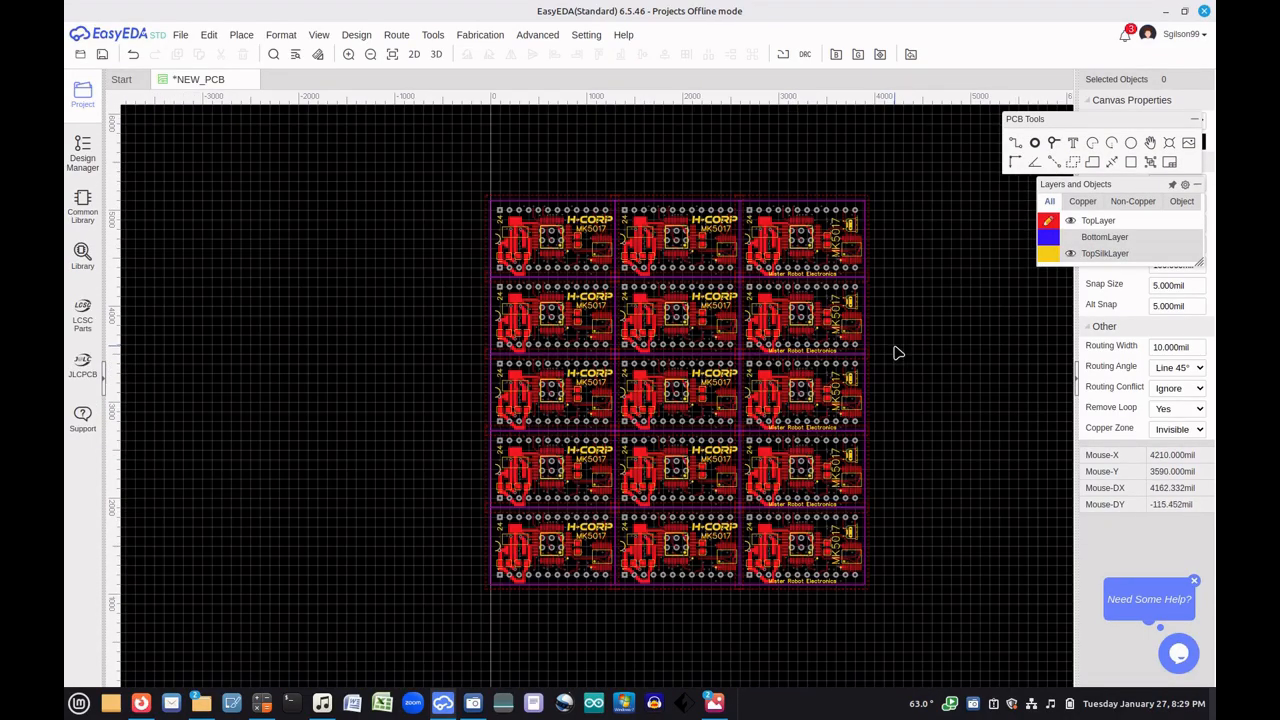
pyautogui.moveTo(935, 437); pyautogui.dragTo(858, 412, button='right')
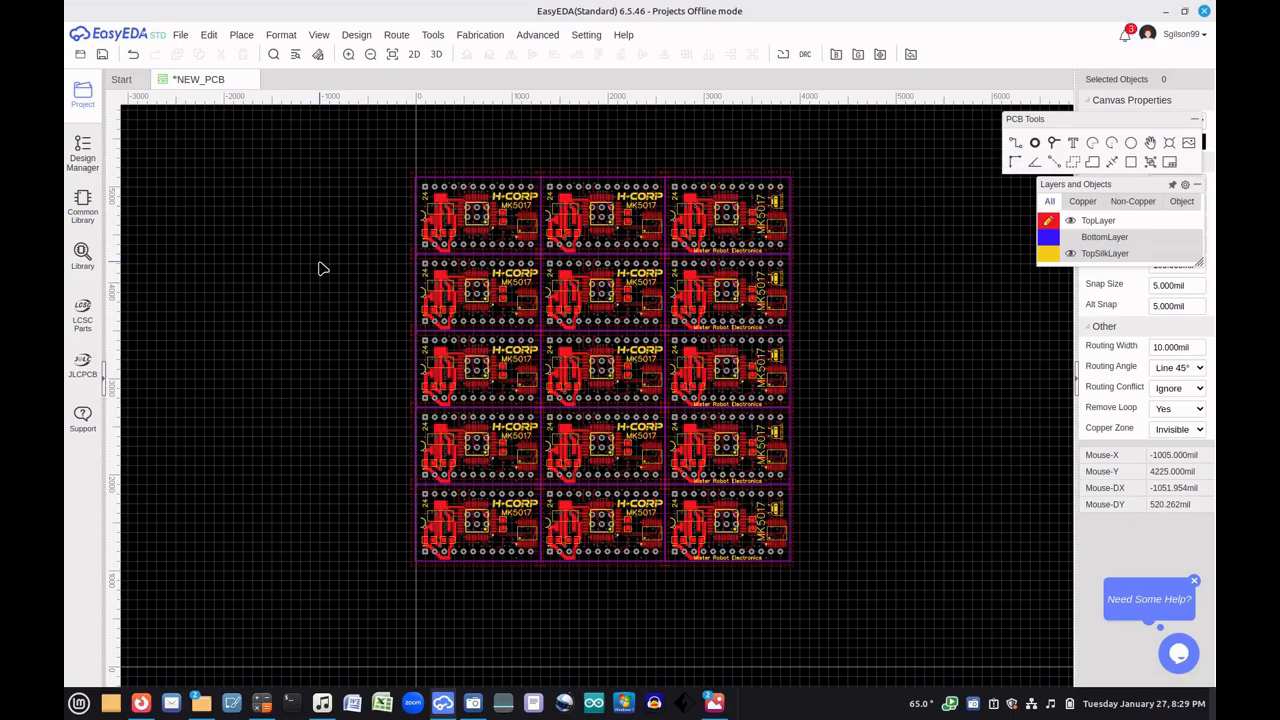
pyautogui.click(103, 56)
pyautogui.click(103, 56)
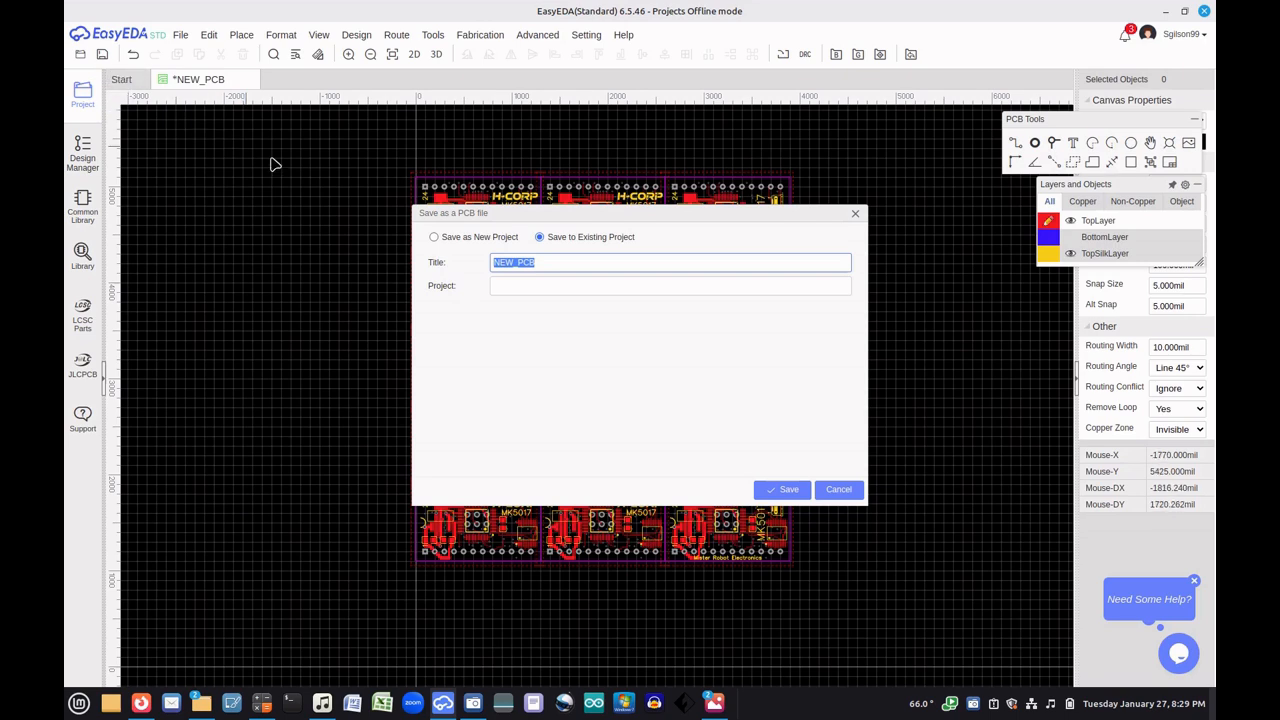
pyautogui.click(517, 288)
pyautogui.scroll(-5, 556, 366)
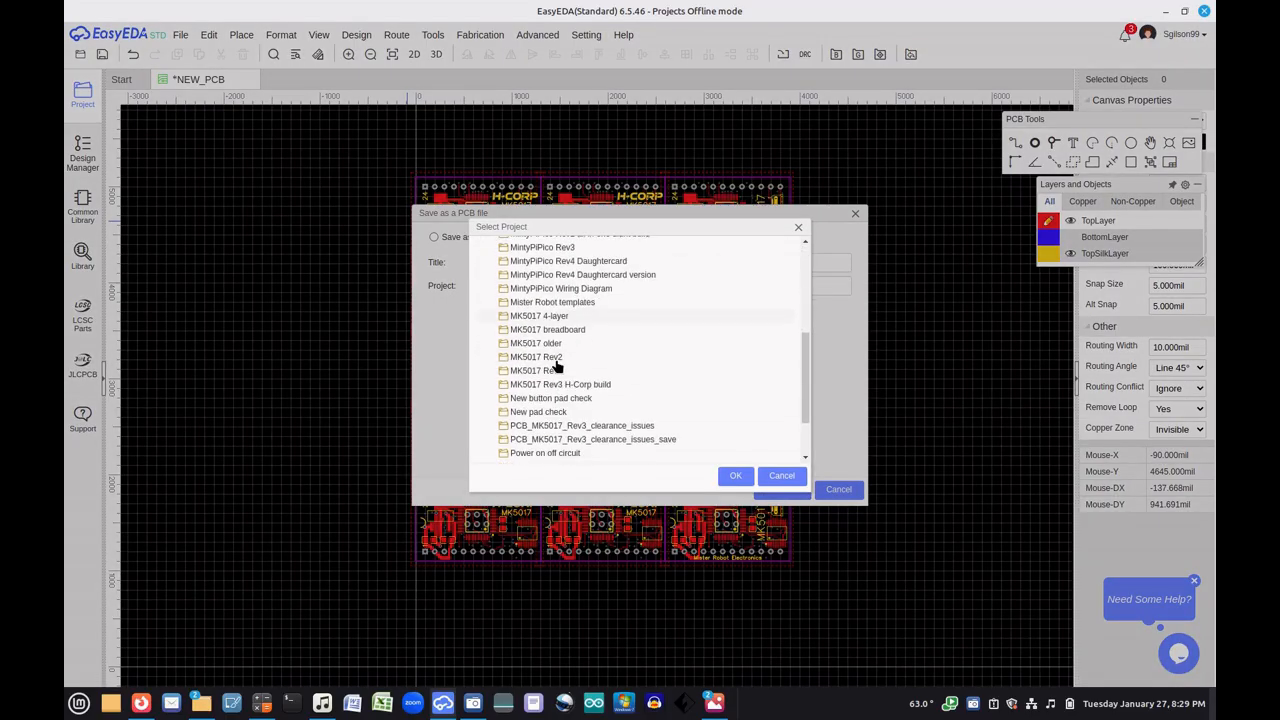
pyautogui.click(556, 385)
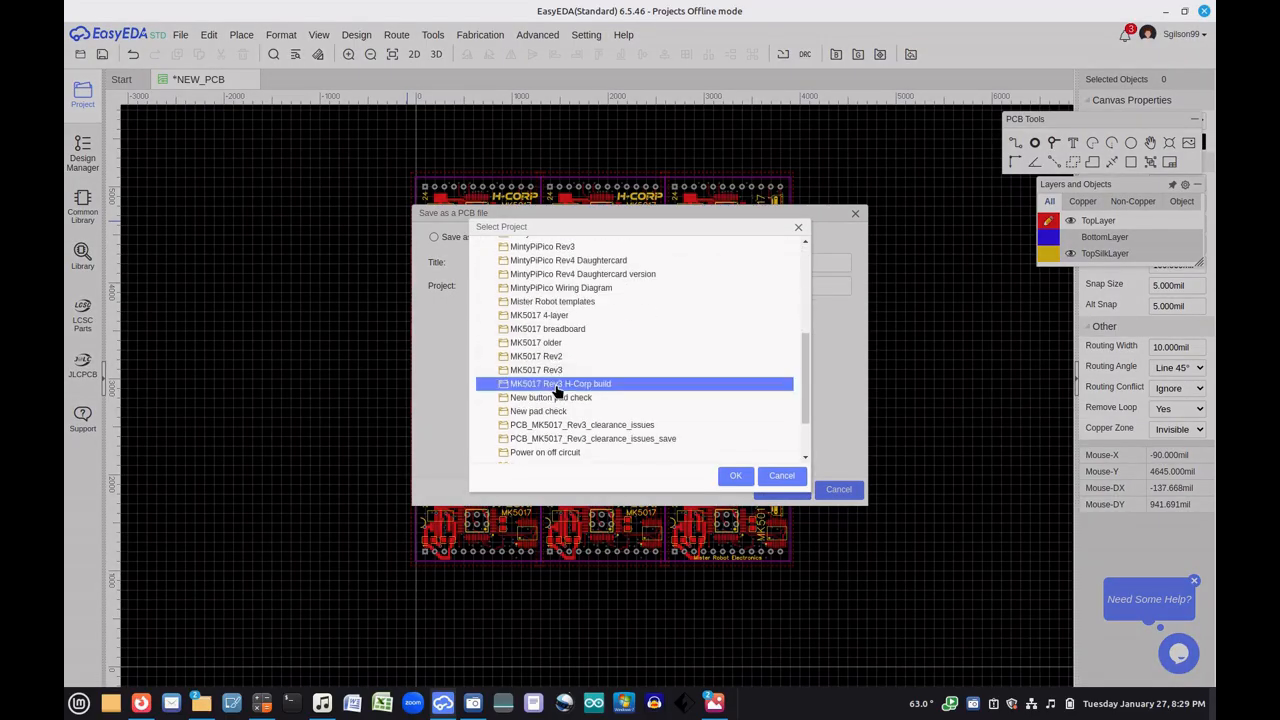
pyautogui.click(737, 477)
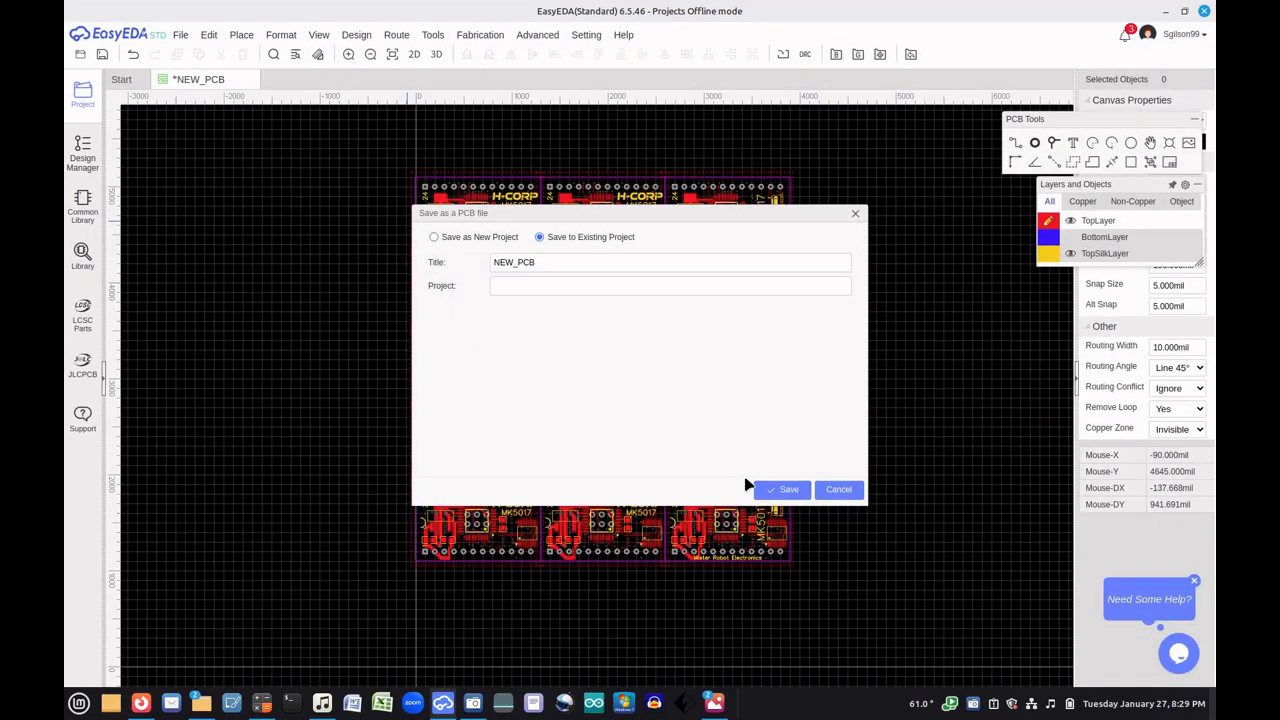
# Title the PCB file "MK5017 Rev3 H-corp build" and save it
pyautogui.doubleClick(536, 262)
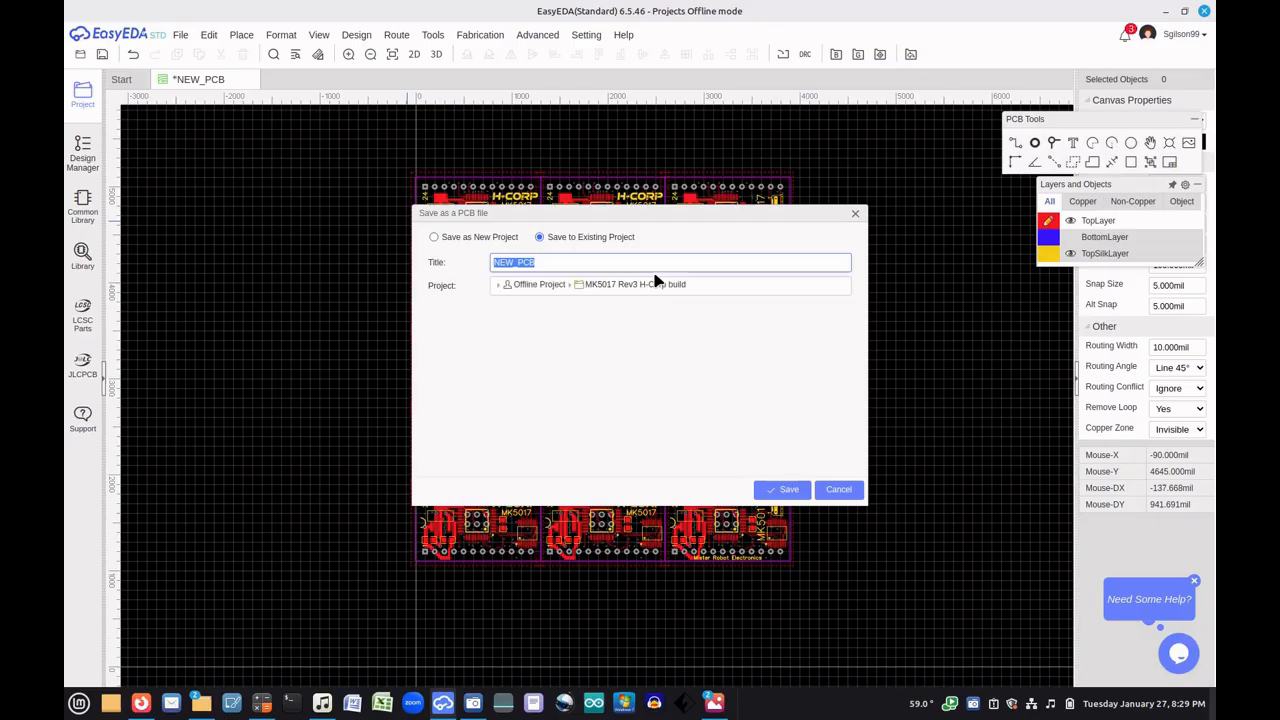
pyautogui.write('MK5017 Rev3 H-corp build')
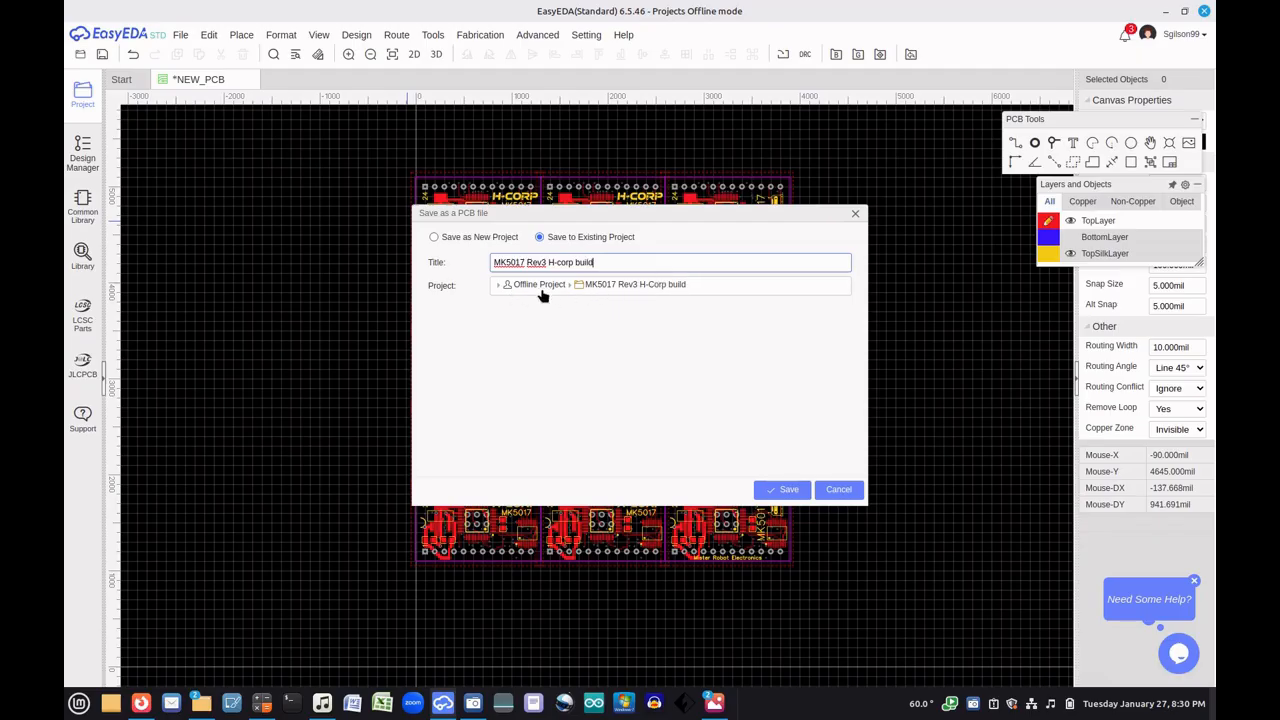
pyautogui.click(788, 491)
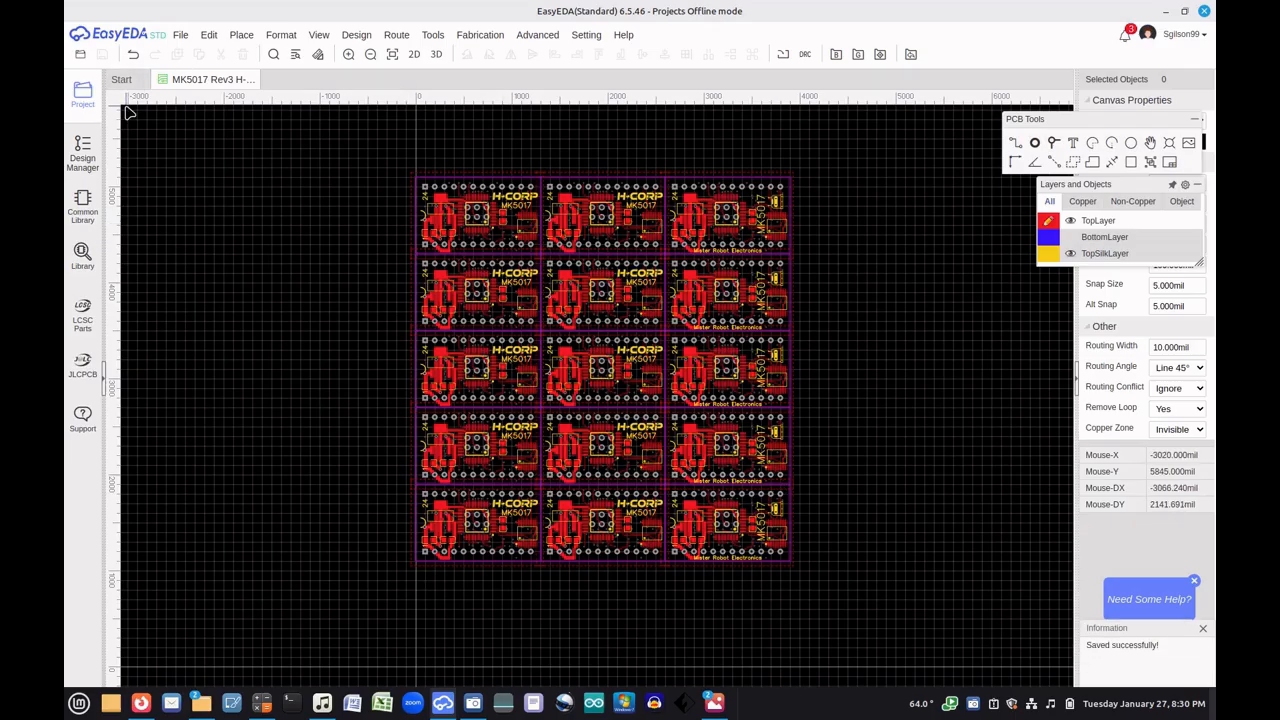
# Rename the saved panel PCB in the project to "MK5017 Rev3 H-corp build panelized"
pyautogui.click(104, 381)
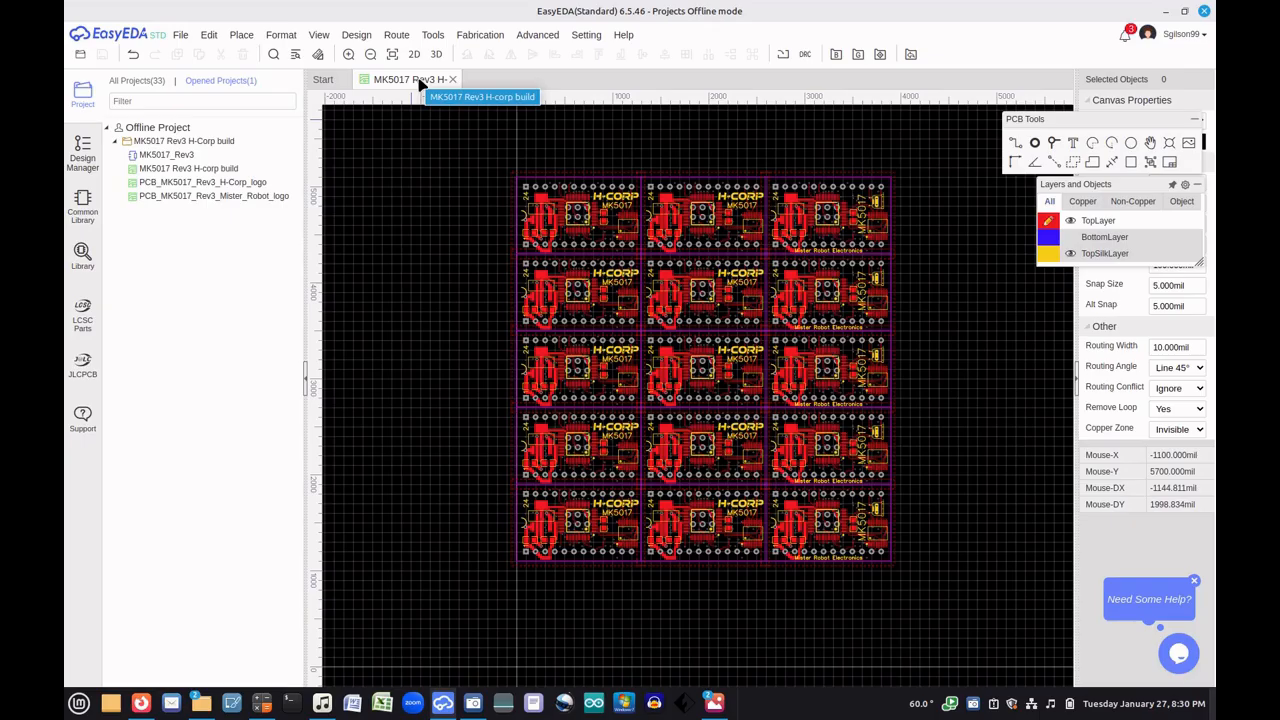
pyautogui.click(230, 170)
pyautogui.rightClick(230, 172)
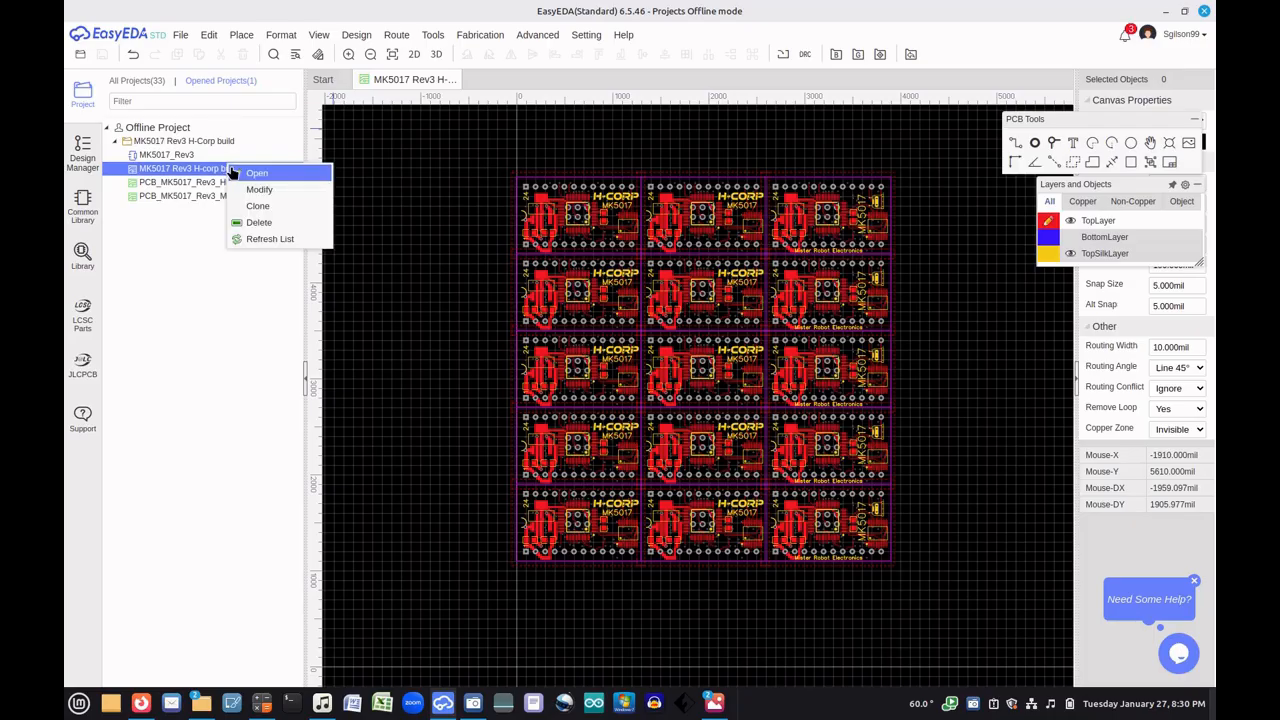
pyautogui.click(257, 189)
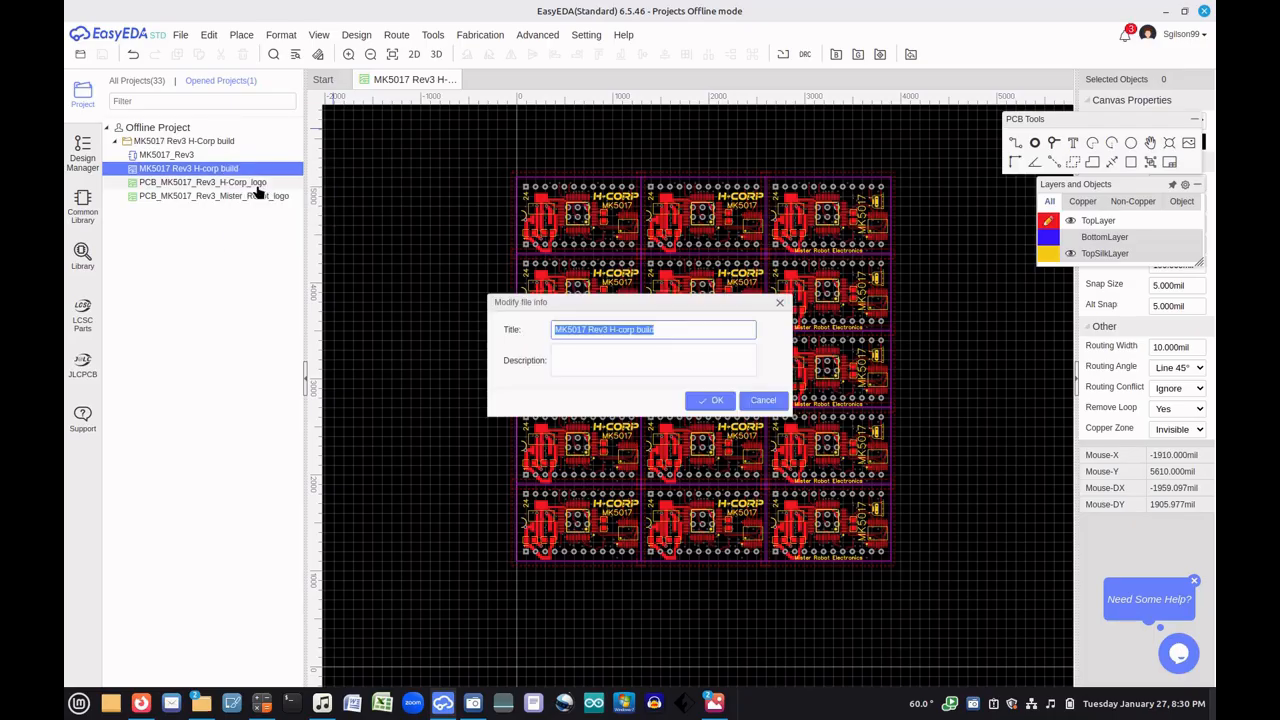
pyautogui.click(659, 330)
pyautogui.doubleClick(659, 330)
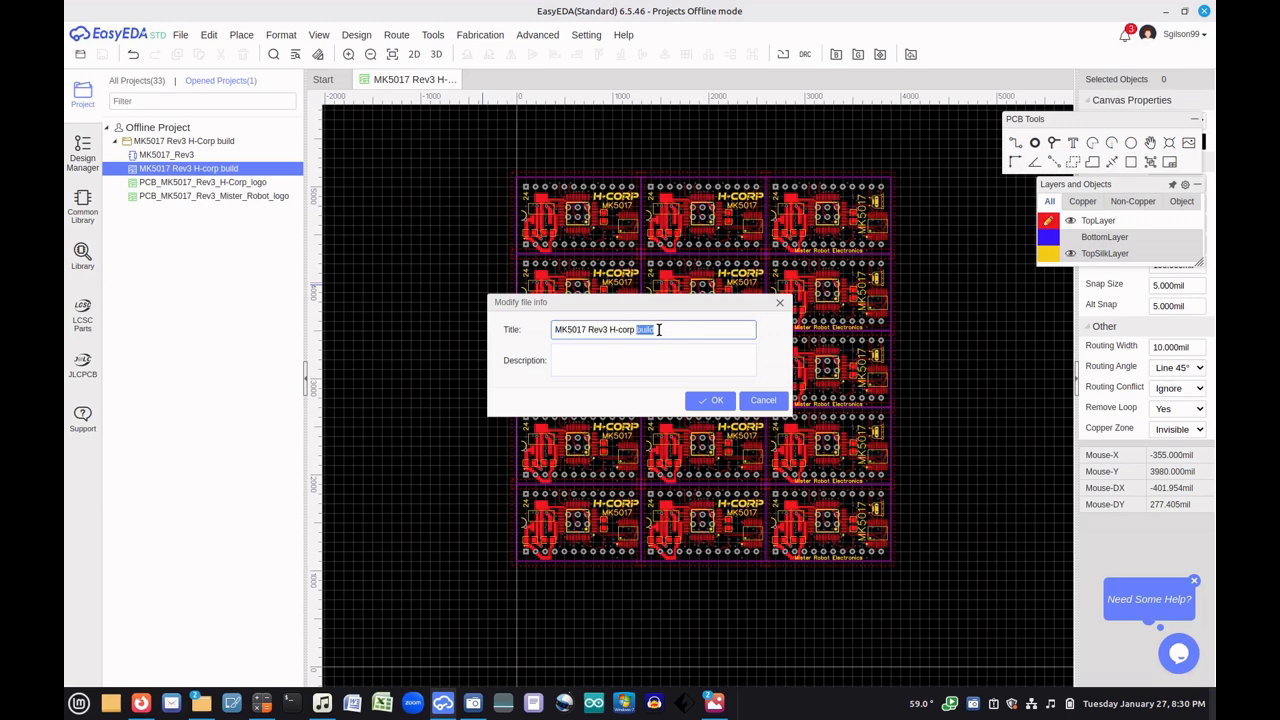
pyautogui.tripleClick(659, 330)
pyautogui.click(660, 330)
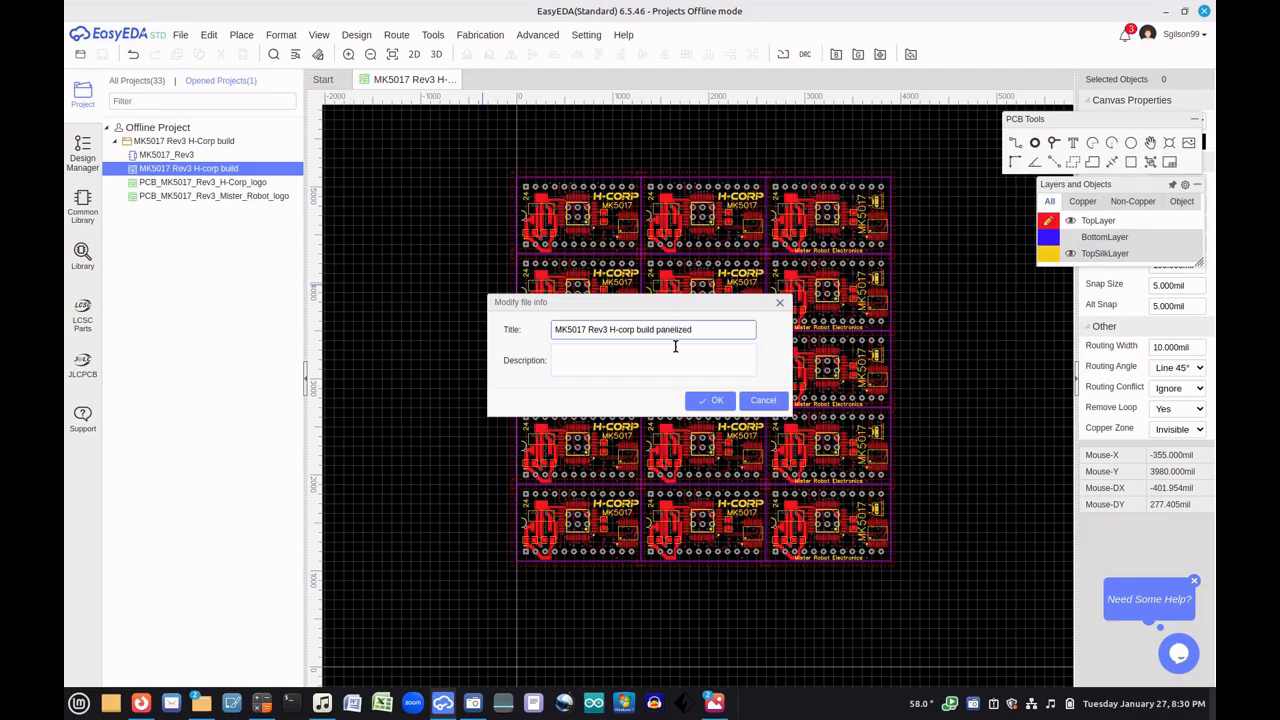
pyautogui.click(712, 400)
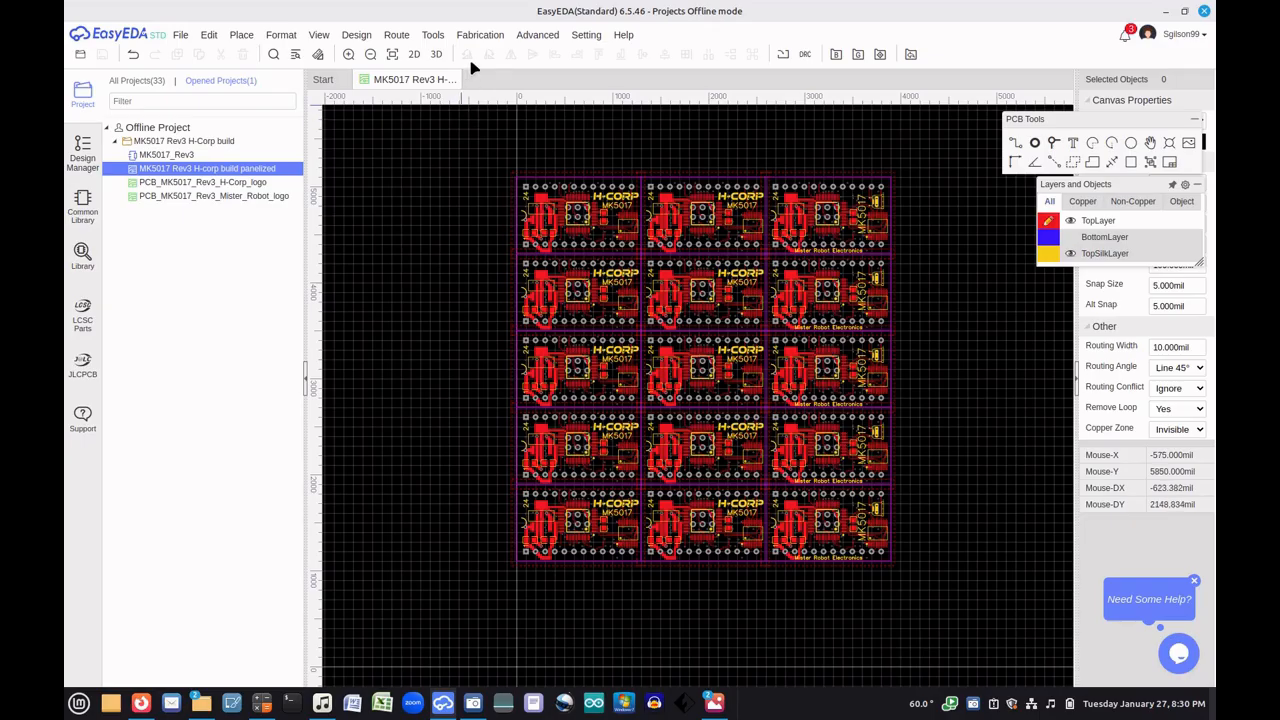
# Export the panel's BOM with the preset properties and bring forward the file-saving window
pyautogui.click(488, 37)
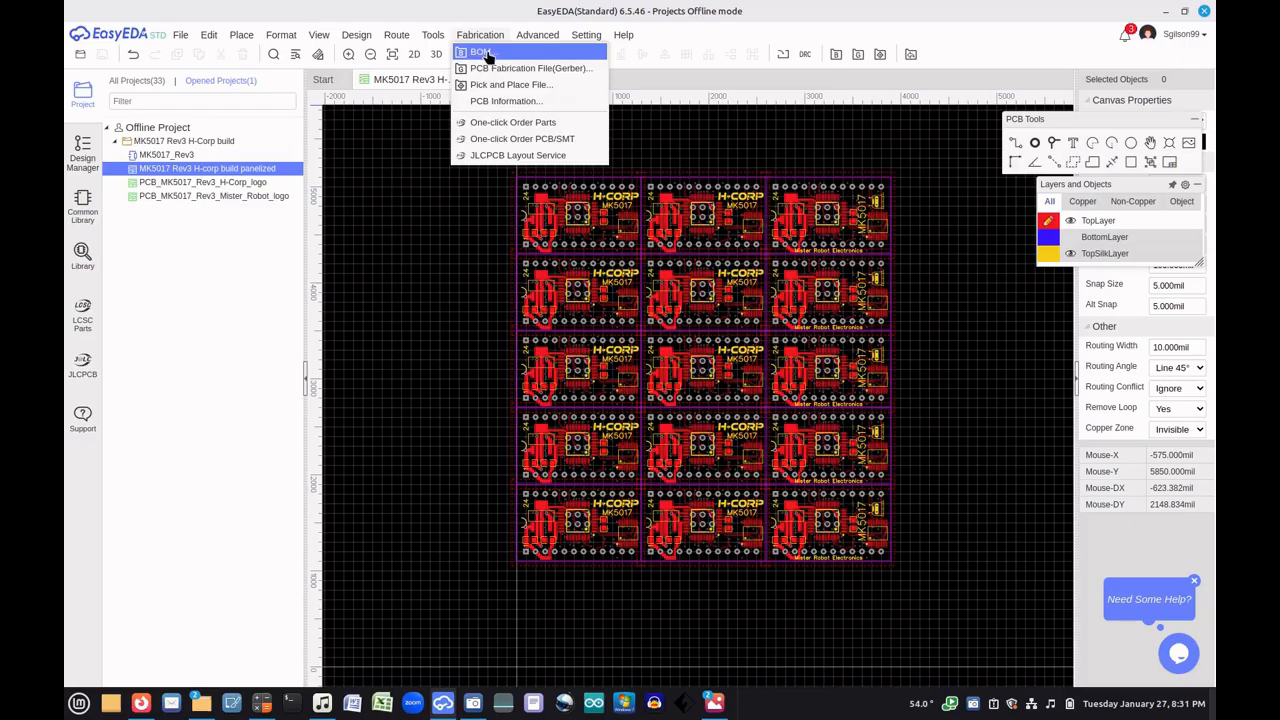
pyautogui.click(487, 54)
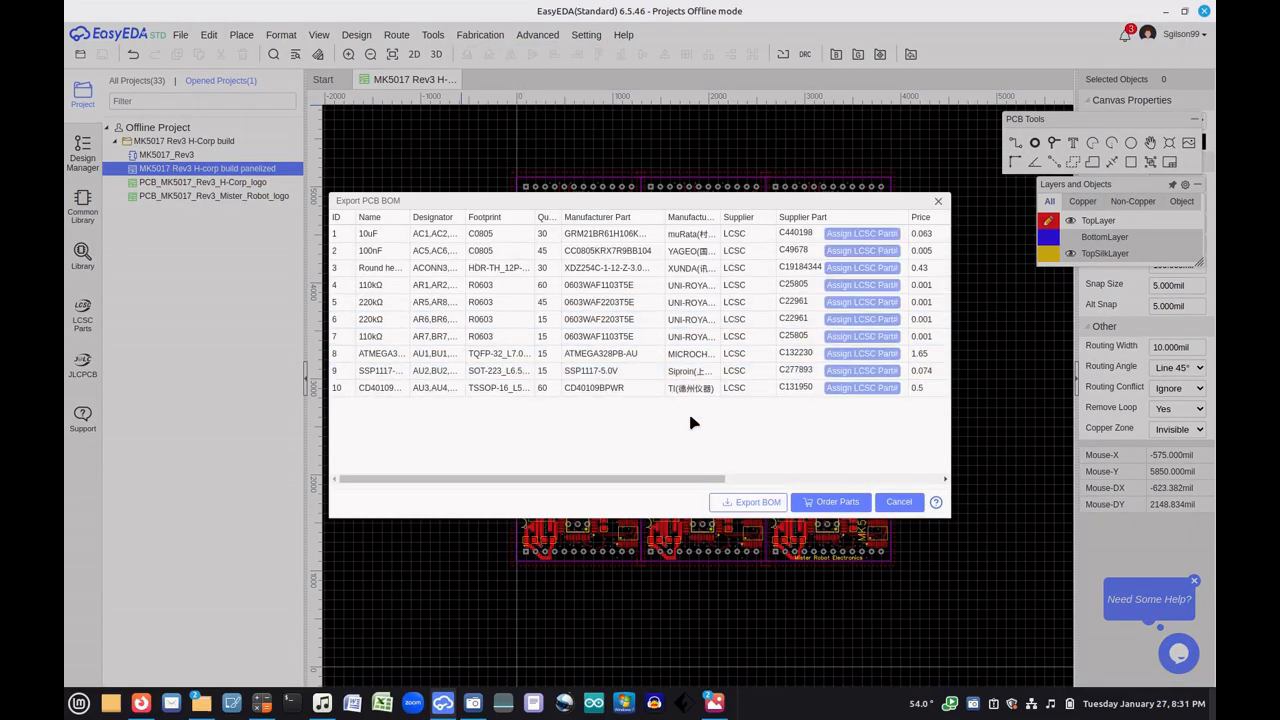
pyautogui.click(749, 502)
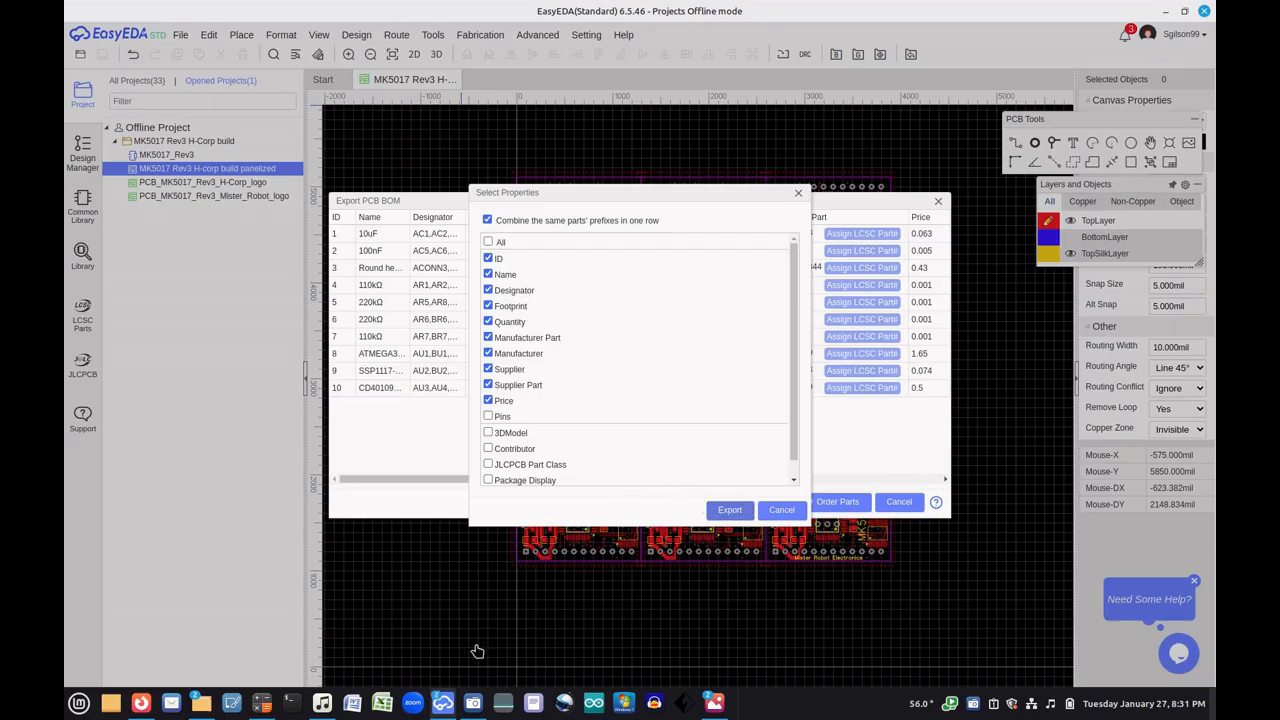
pyautogui.moveTo(447, 706)
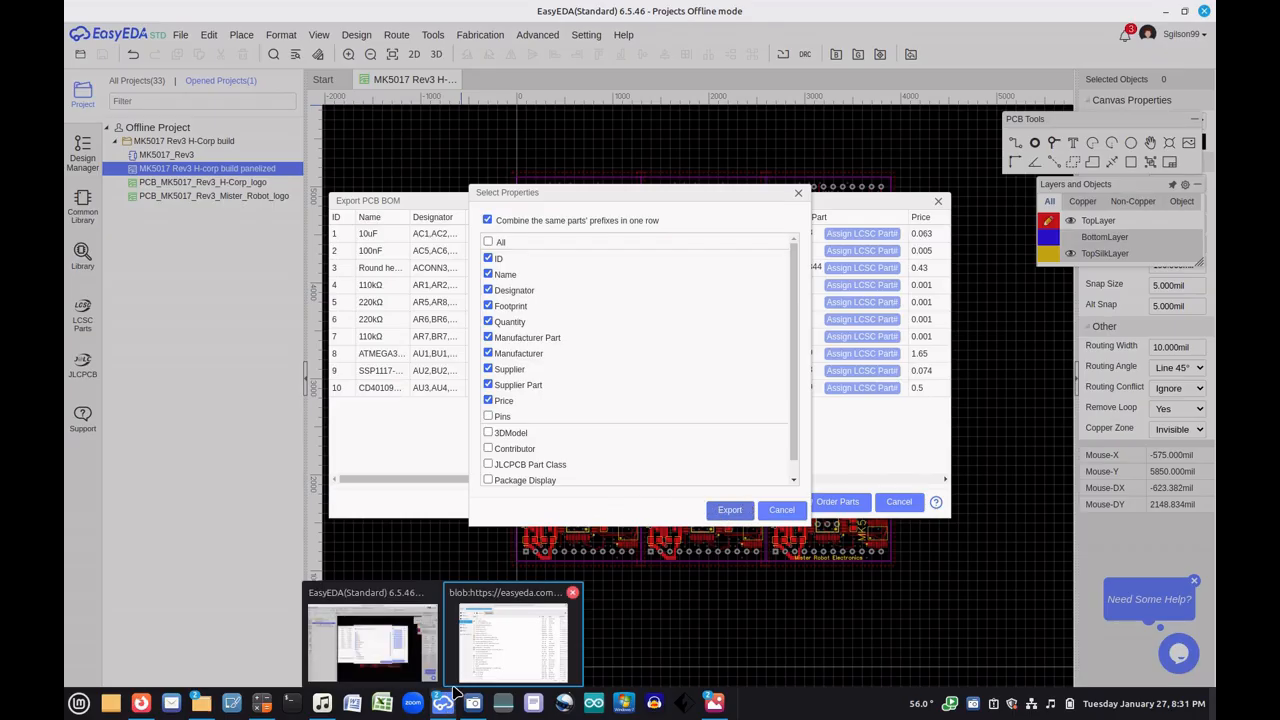
pyautogui.click(490, 660)
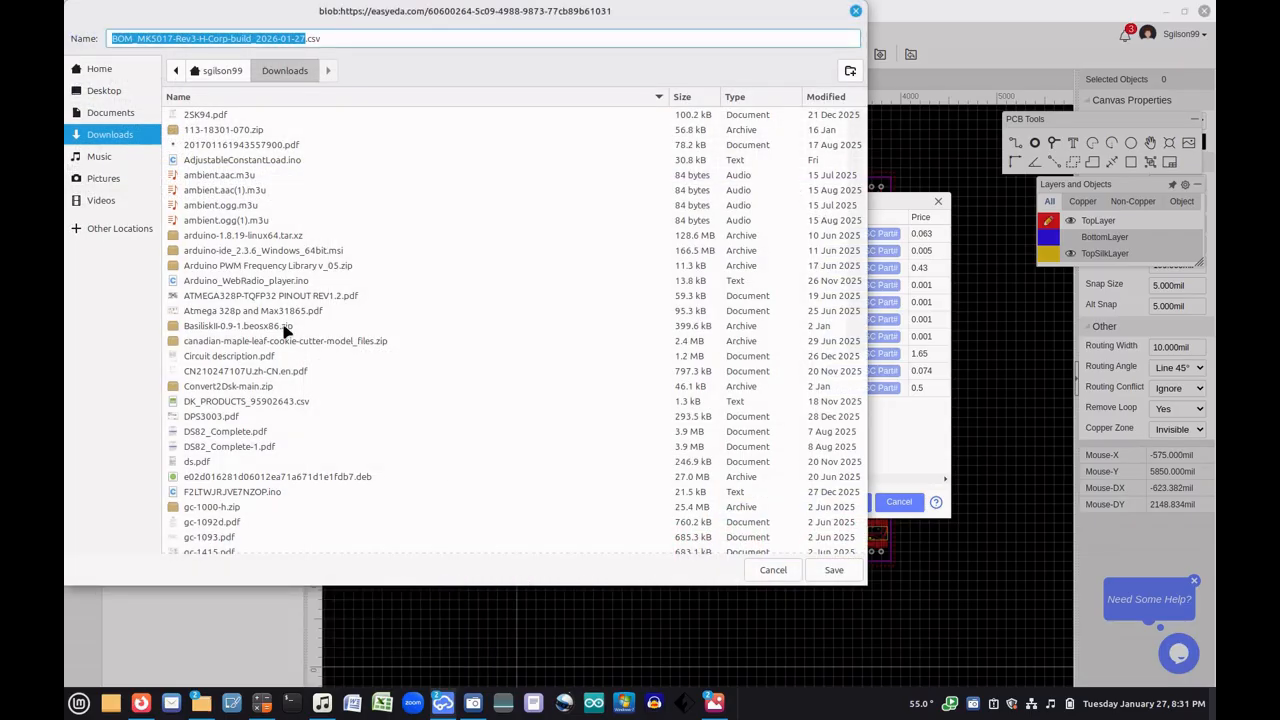
# Save the BOM CSV in Desktop/Heathkit Clock/Fab/Rev3 H-Corp build and close the BOM export
pyautogui.click(110, 91)
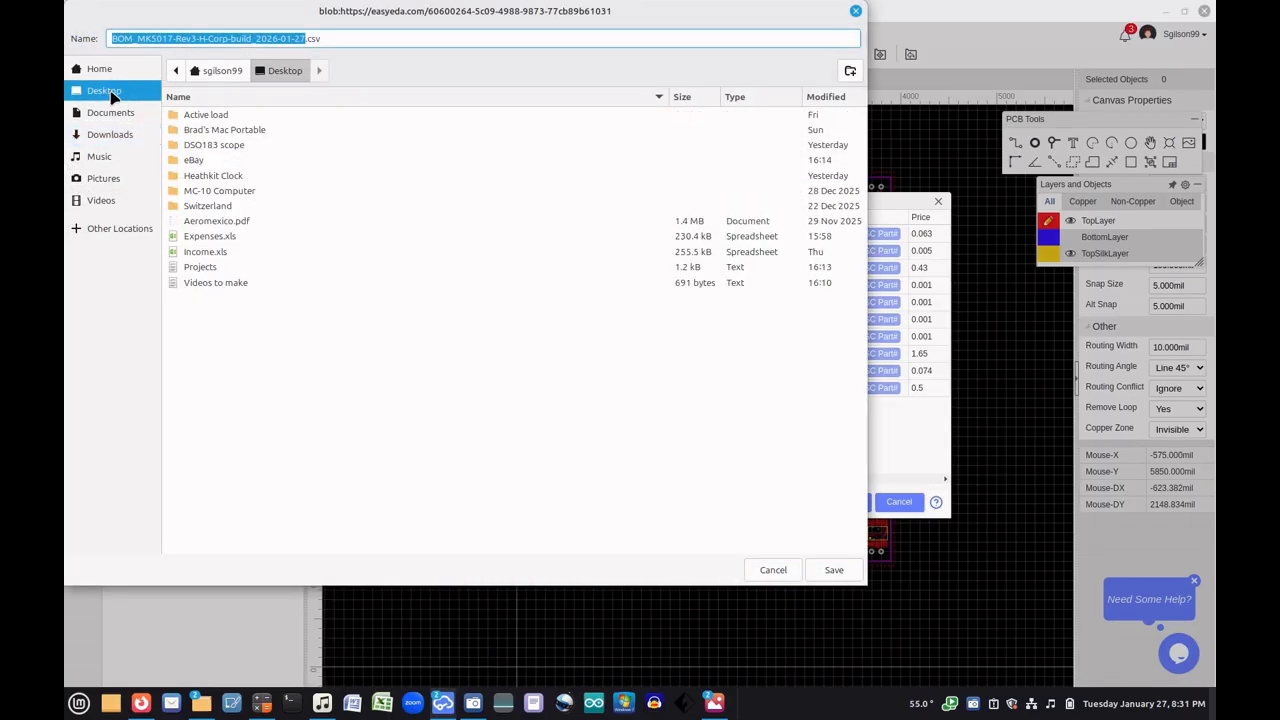
pyautogui.doubleClick(218, 176)
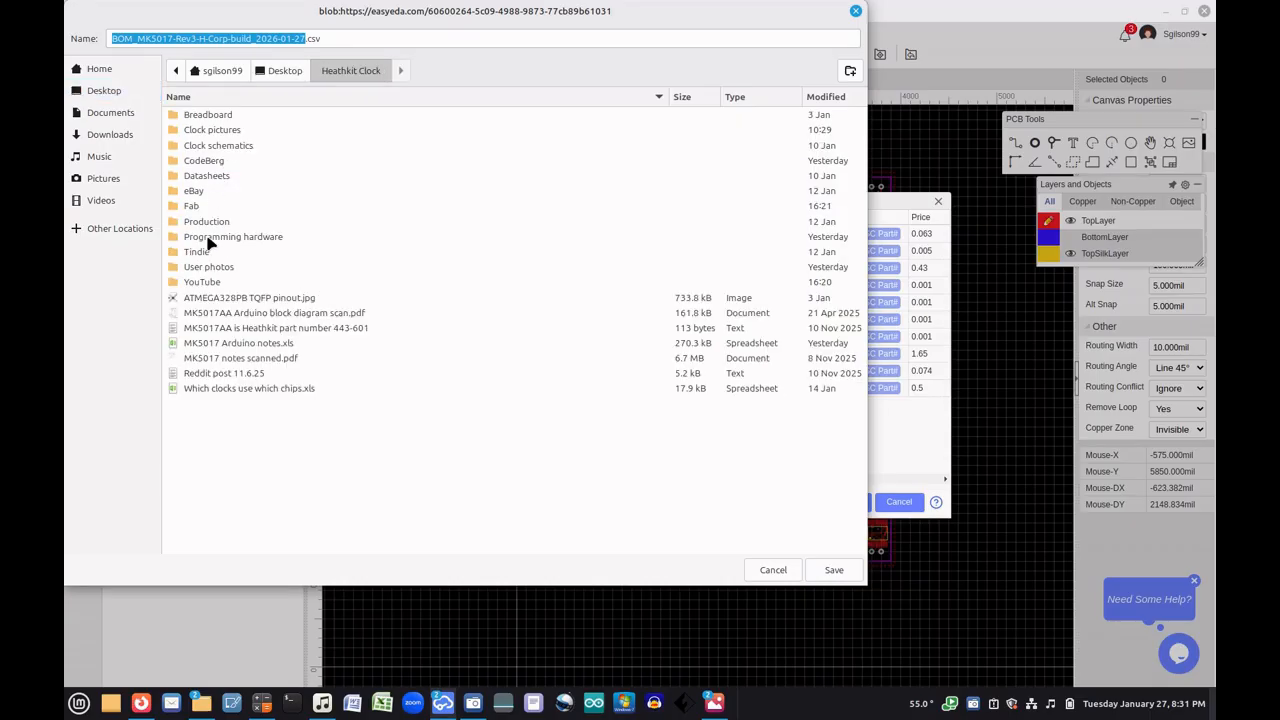
pyautogui.doubleClick(195, 206)
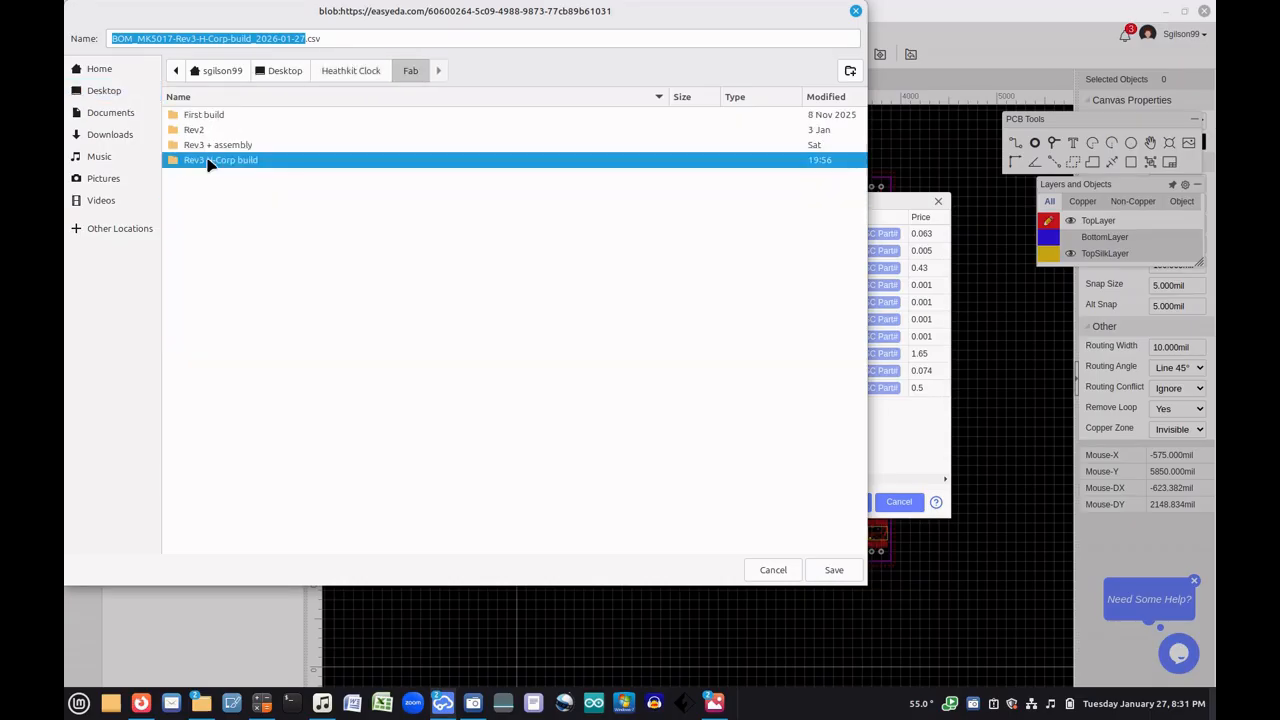
pyautogui.doubleClick(205, 161)
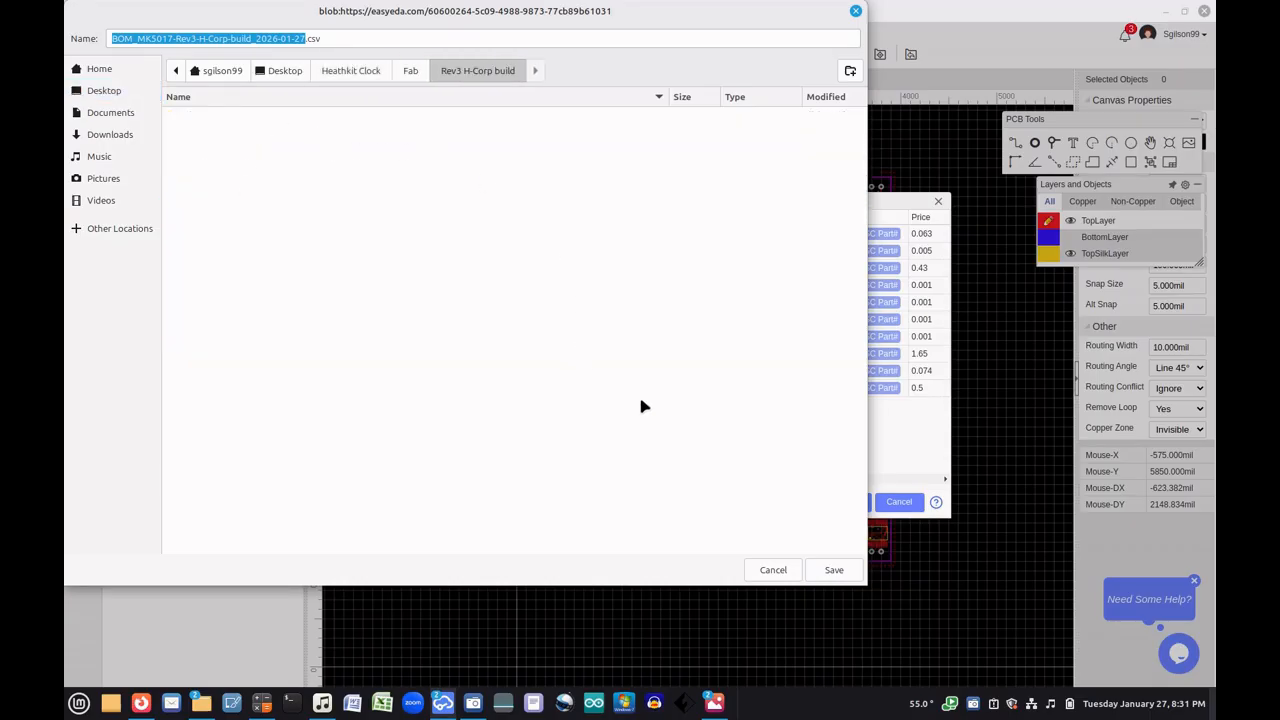
pyautogui.click(833, 571)
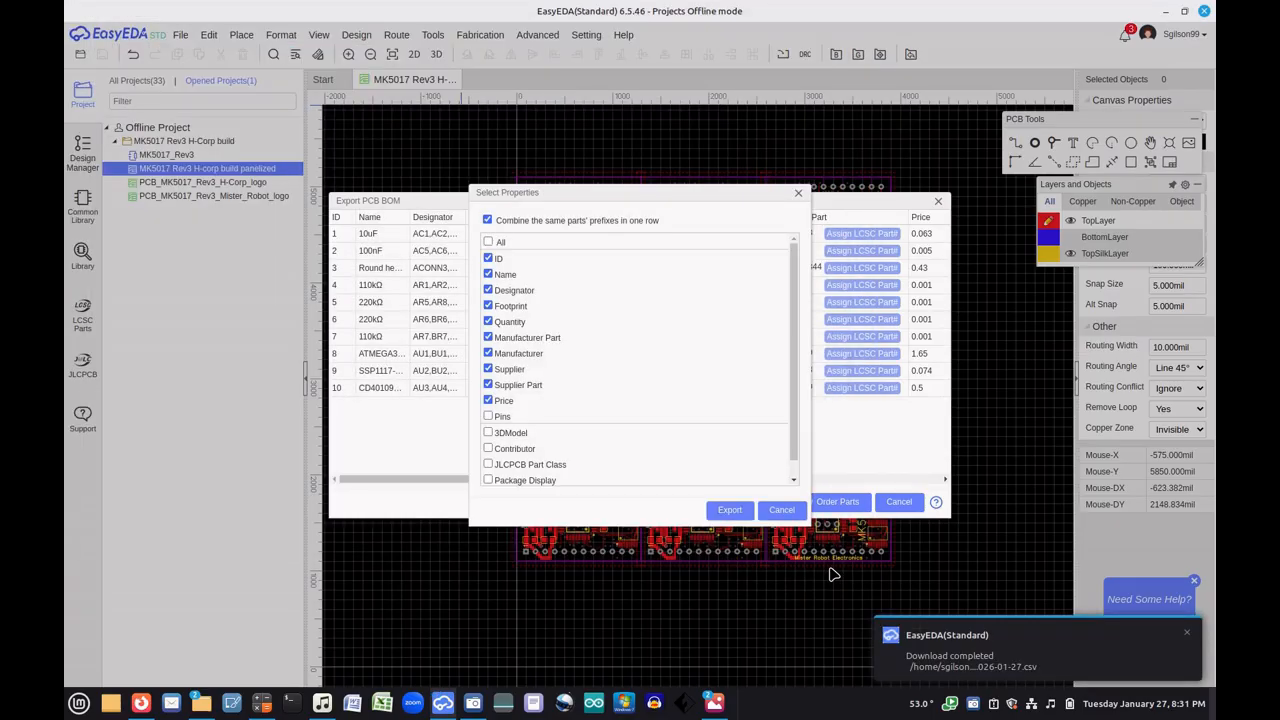
pyautogui.click(781, 510)
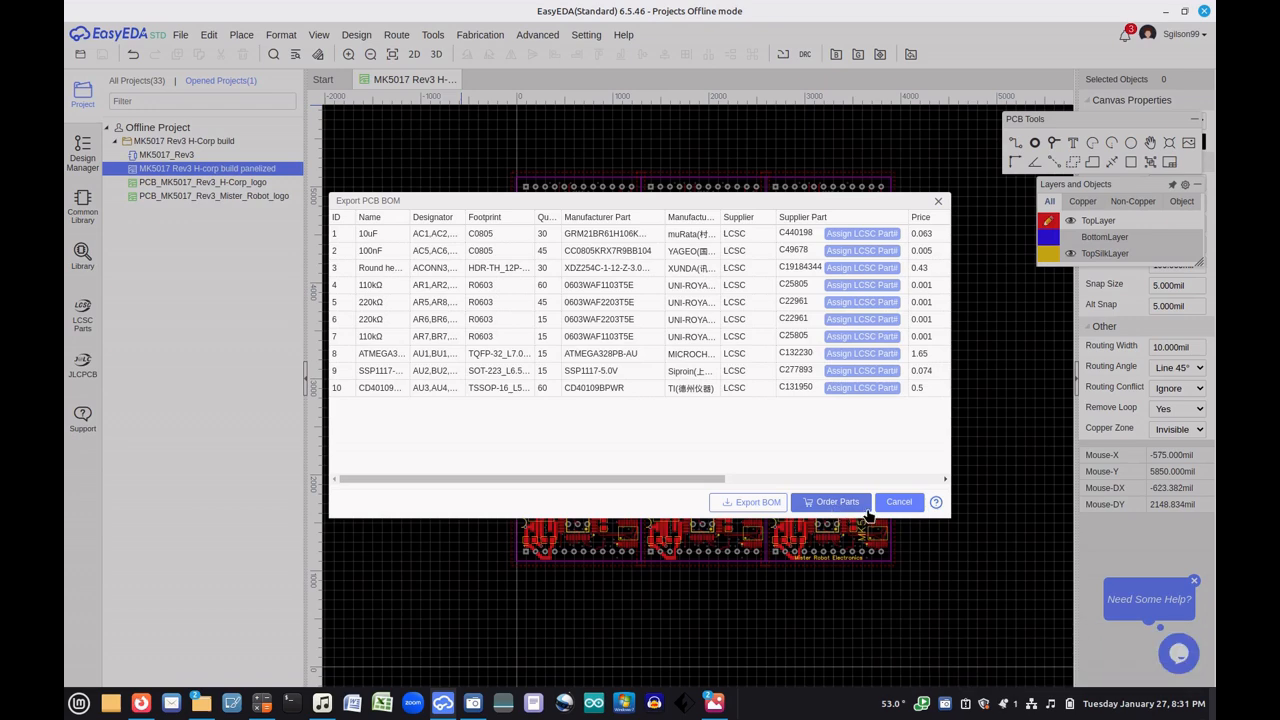
pyautogui.click(899, 503)
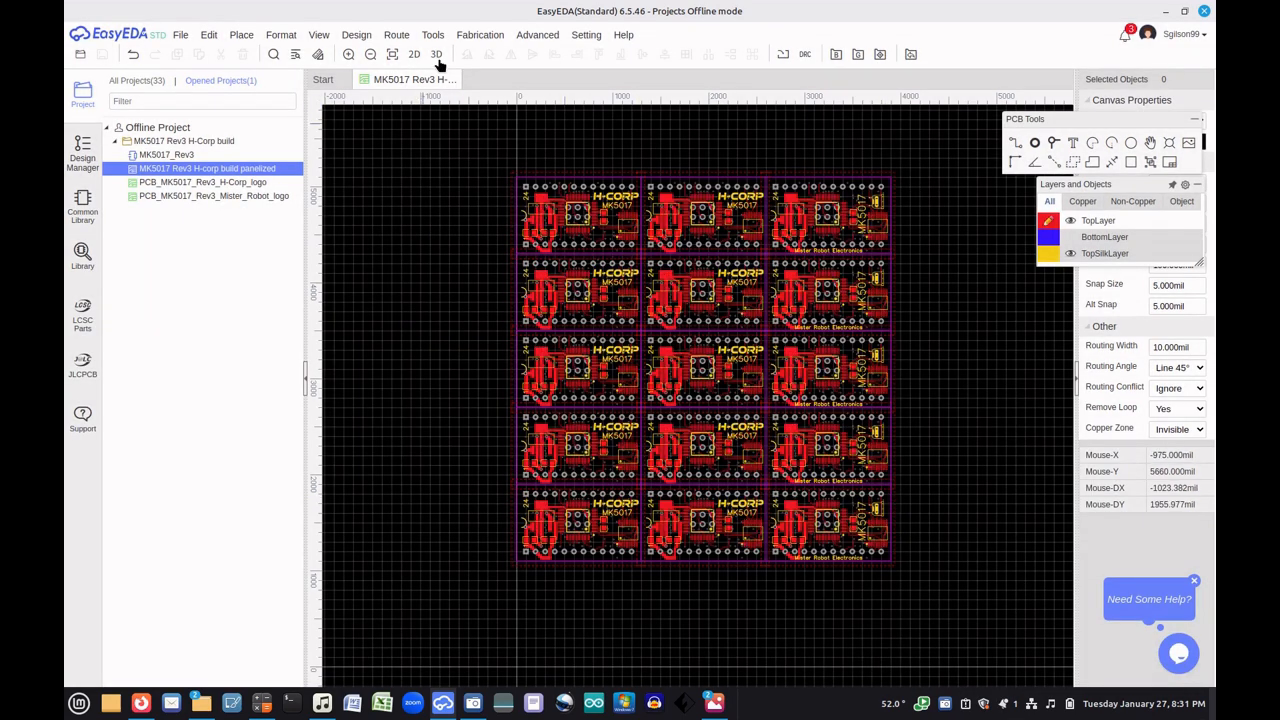
# Request the Gerber fabrication file, choose to check the connections, examine the net list and DRC errors, and return to the project files
pyautogui.click(480, 34)
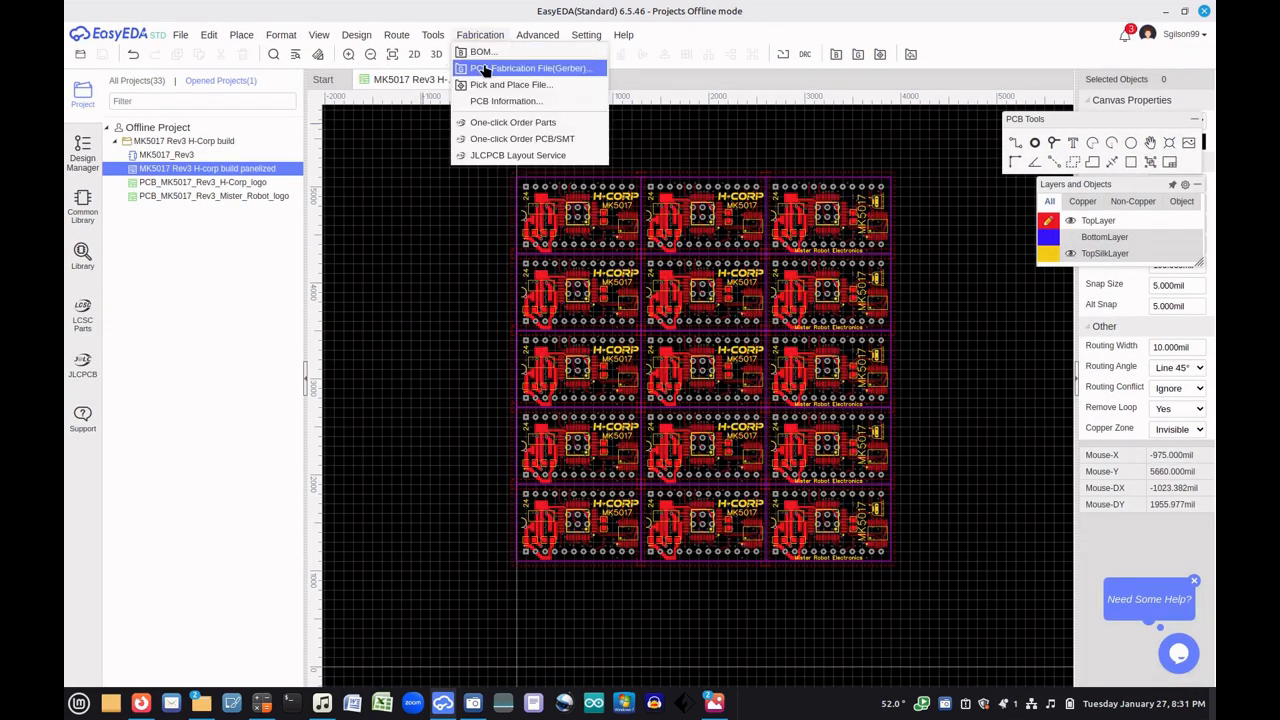
pyautogui.click(484, 70)
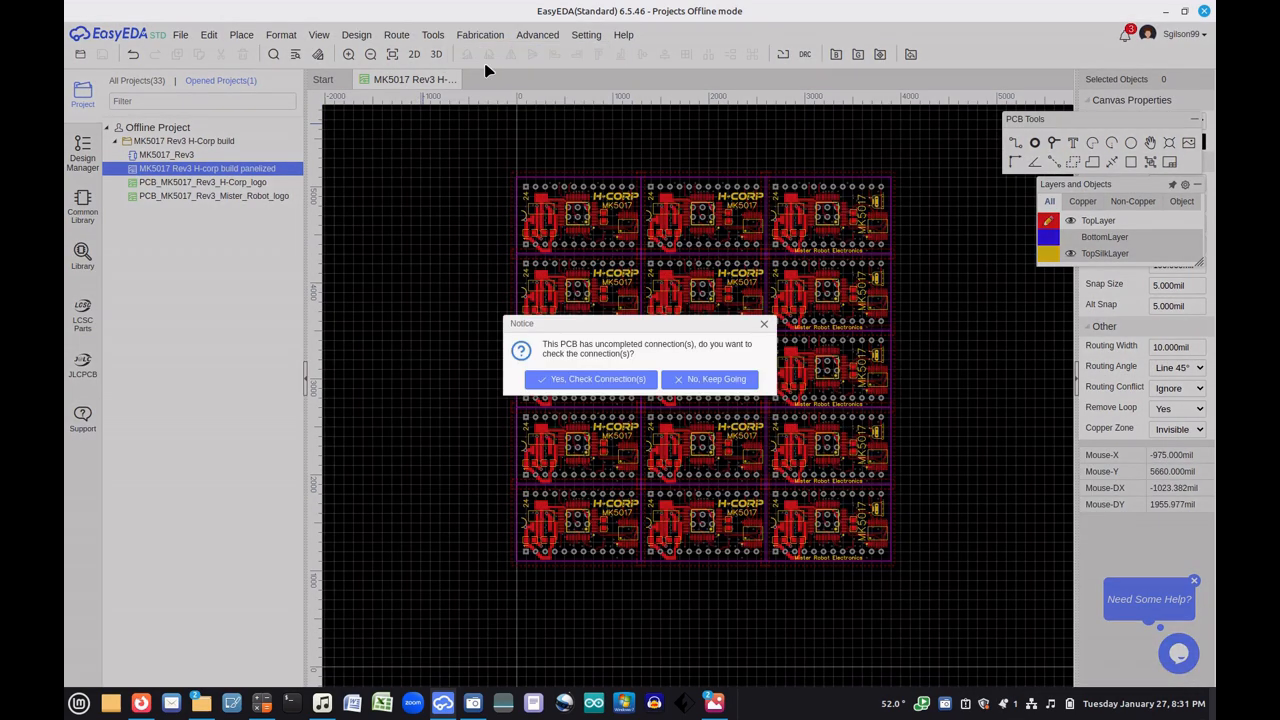
pyautogui.click(597, 380)
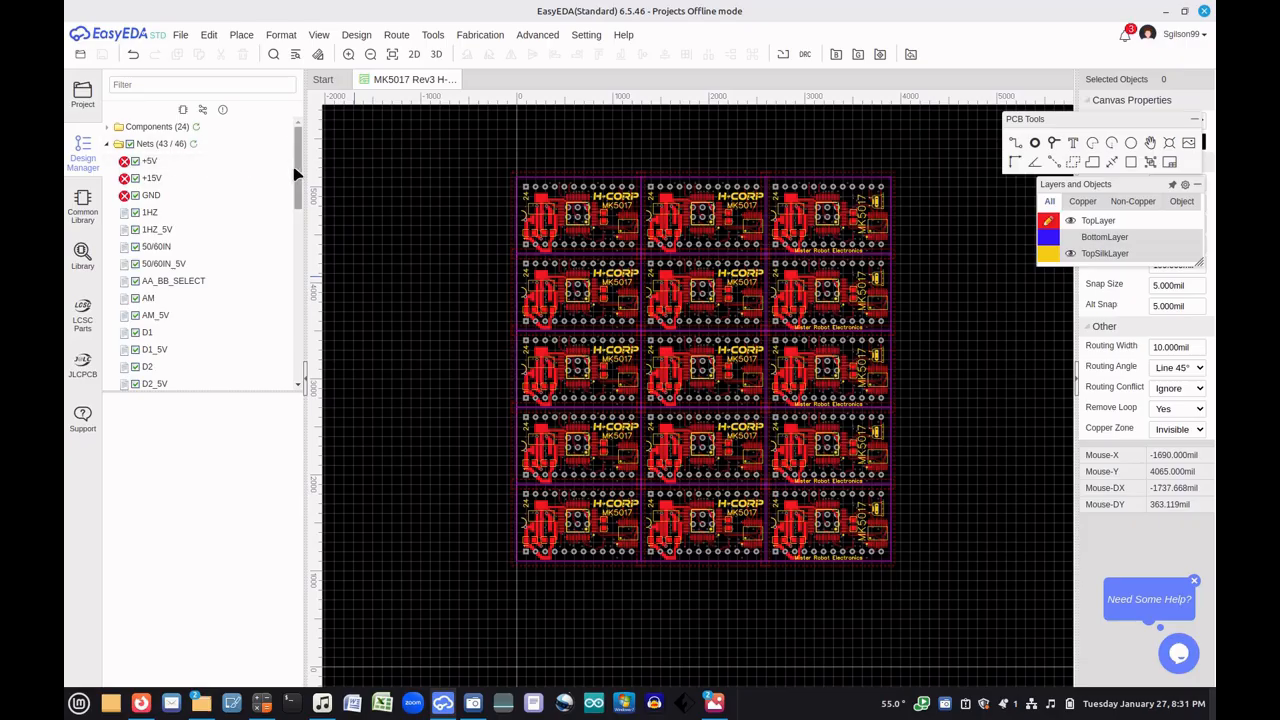
pyautogui.moveTo(298, 173); pyautogui.dragTo(307, 383)
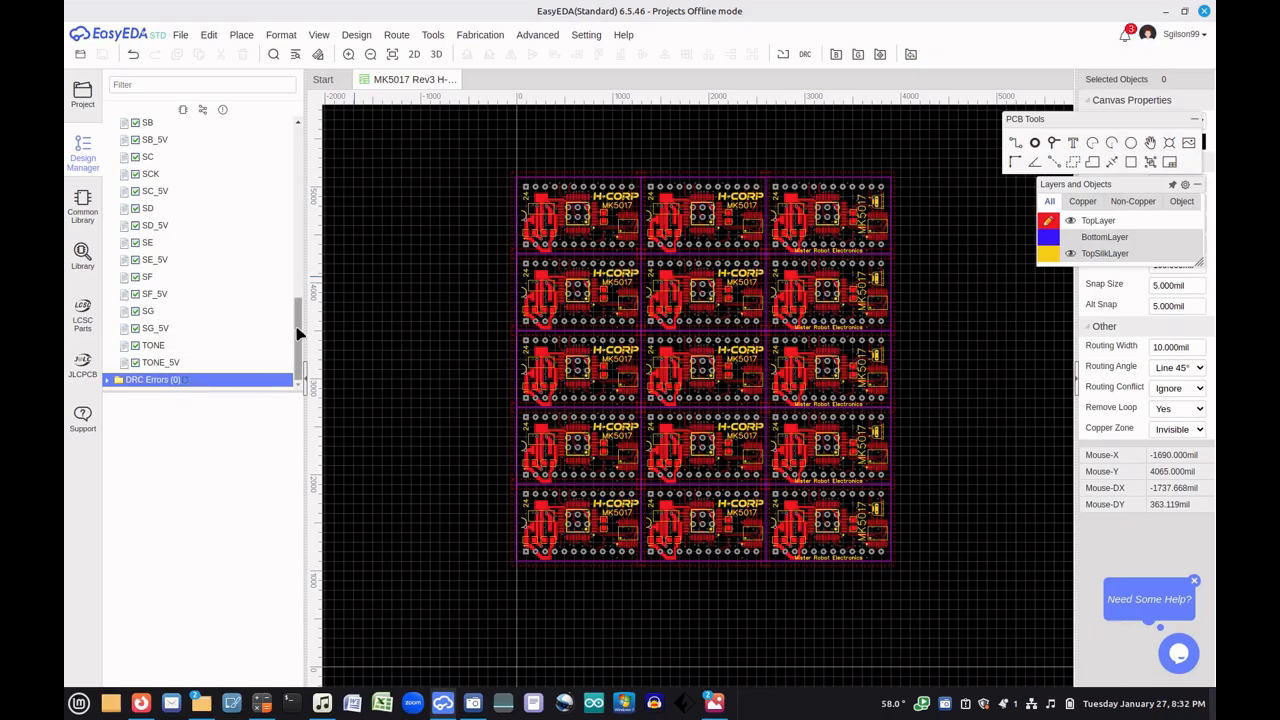
pyautogui.moveTo(298, 334); pyautogui.dragTo(298, 164)
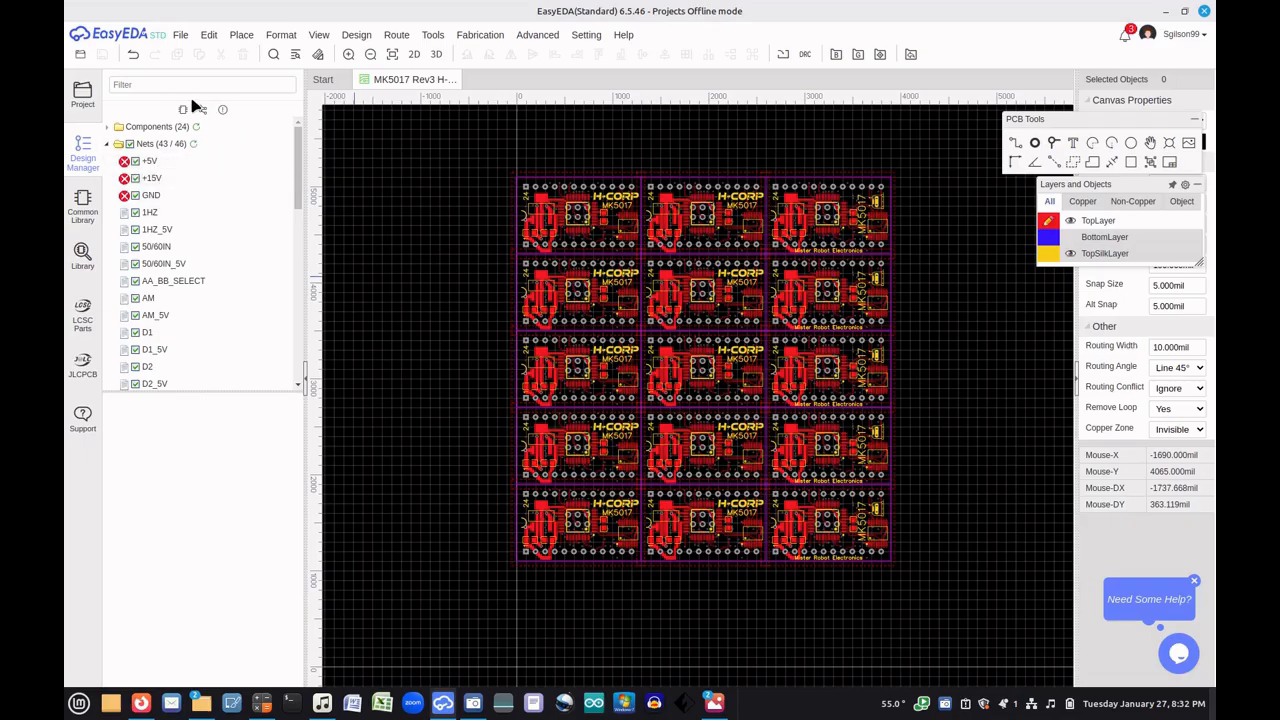
pyautogui.click(83, 94)
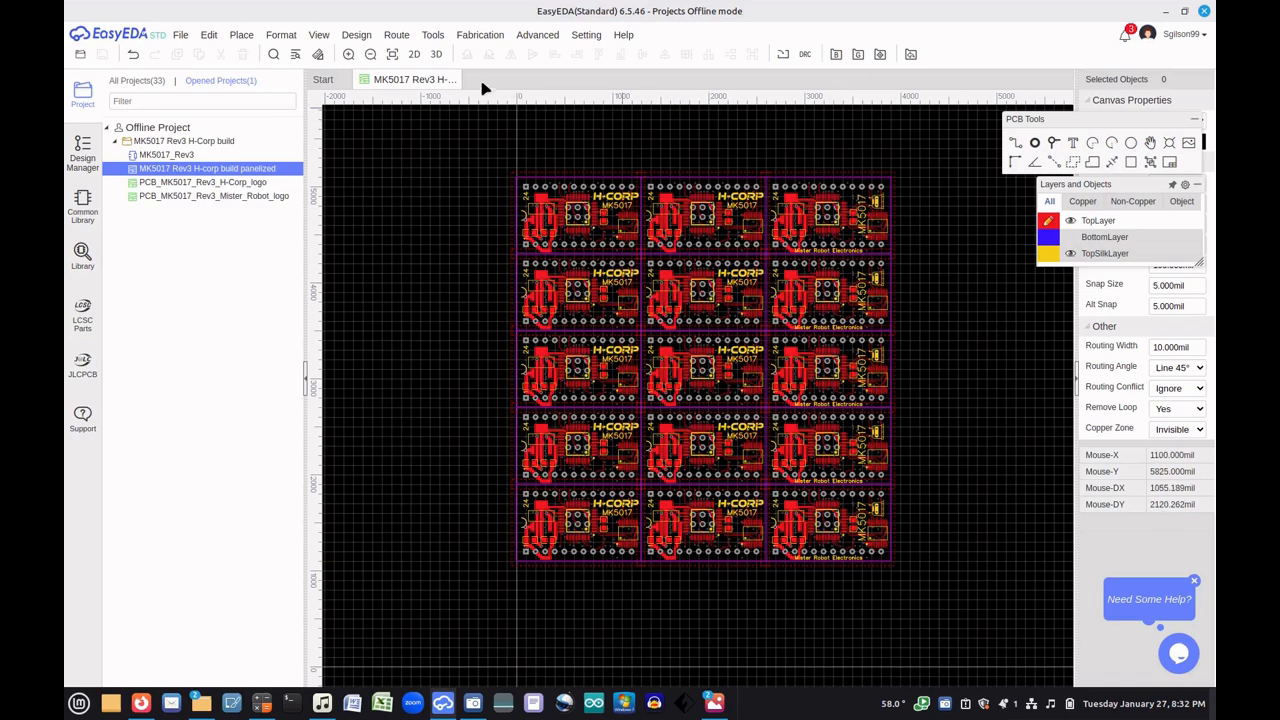
# Generate the panel's Gerber fabrication file, skipping both the connection check and the design rule check
pyautogui.click(480, 36)
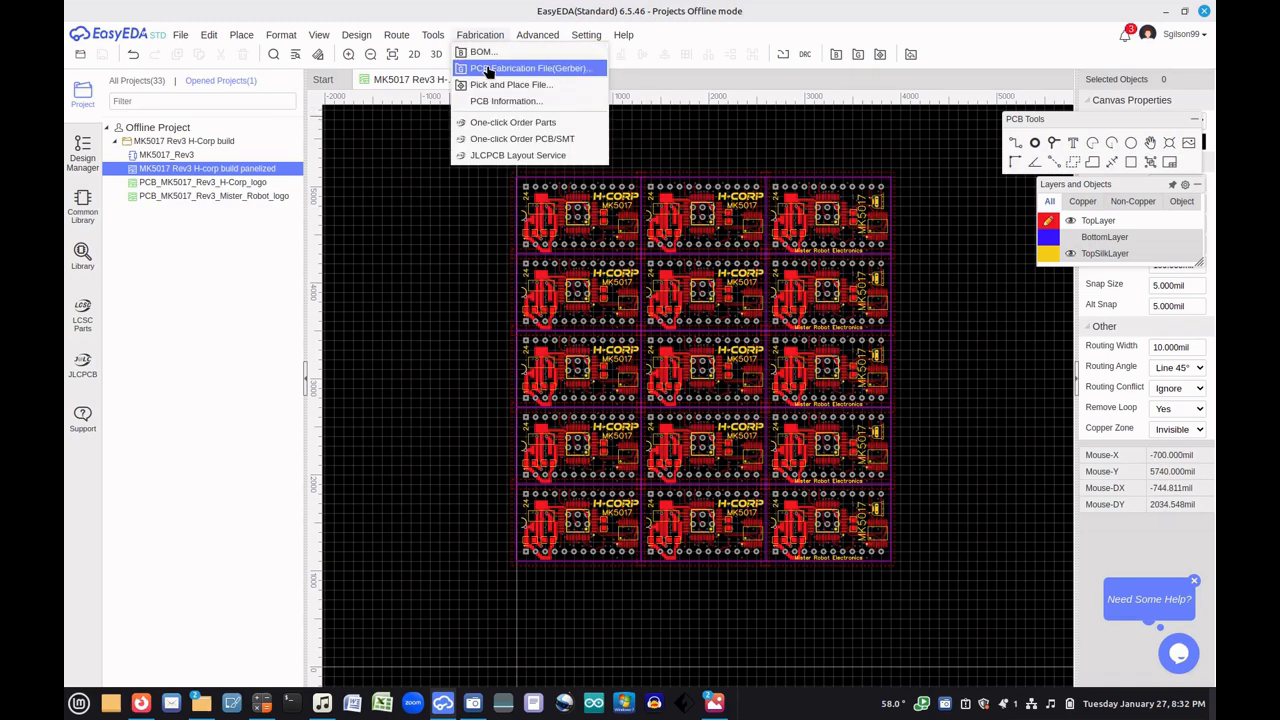
pyautogui.click(488, 70)
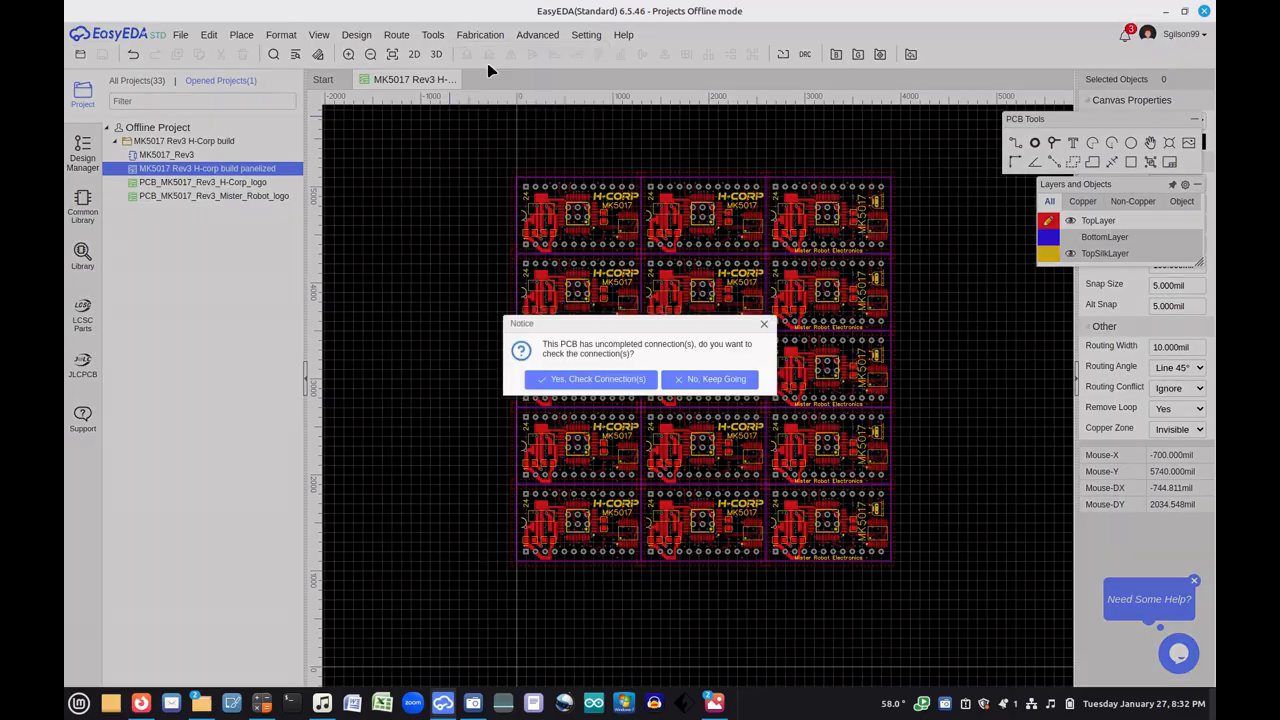
pyautogui.click(702, 383)
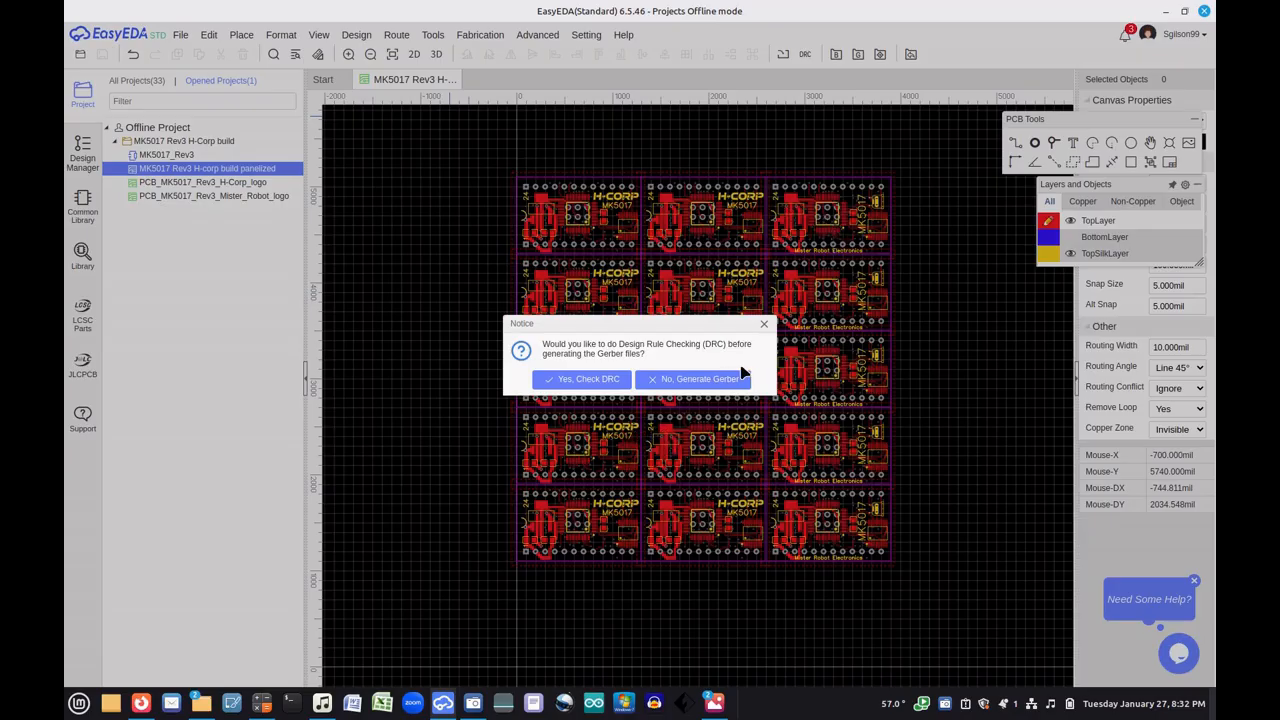
pyautogui.click(678, 385)
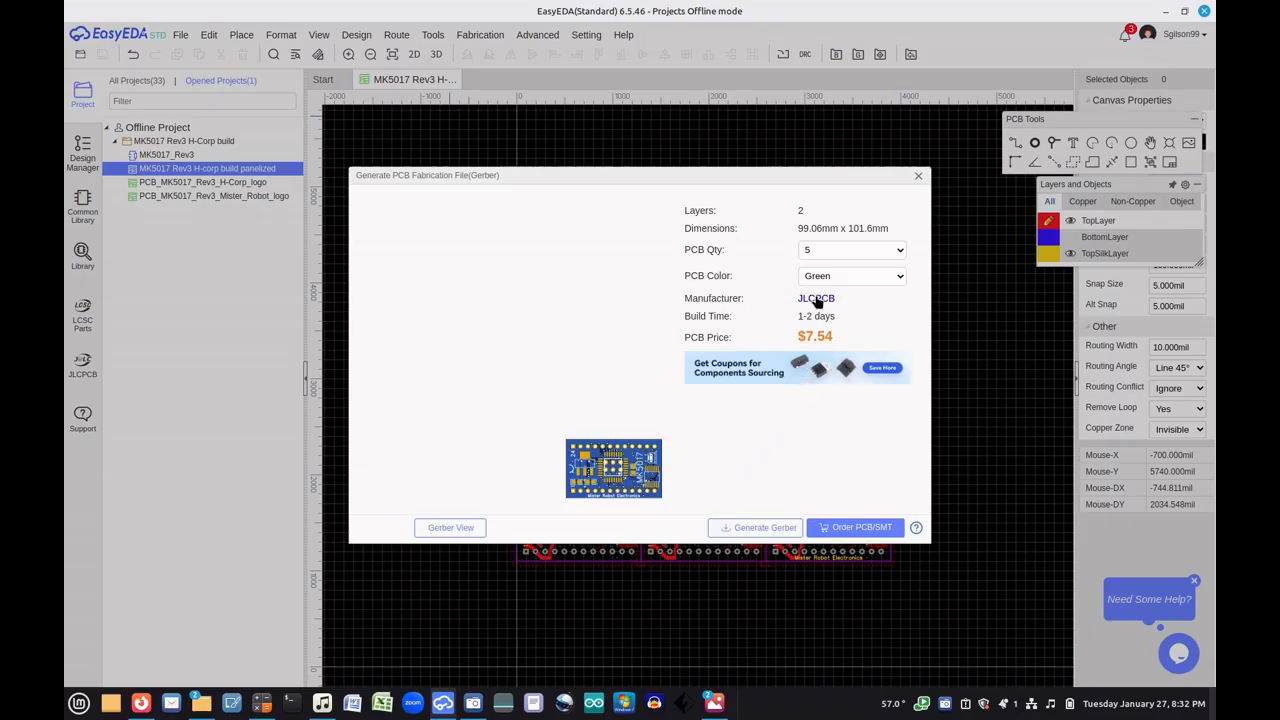
pyautogui.click(762, 532)
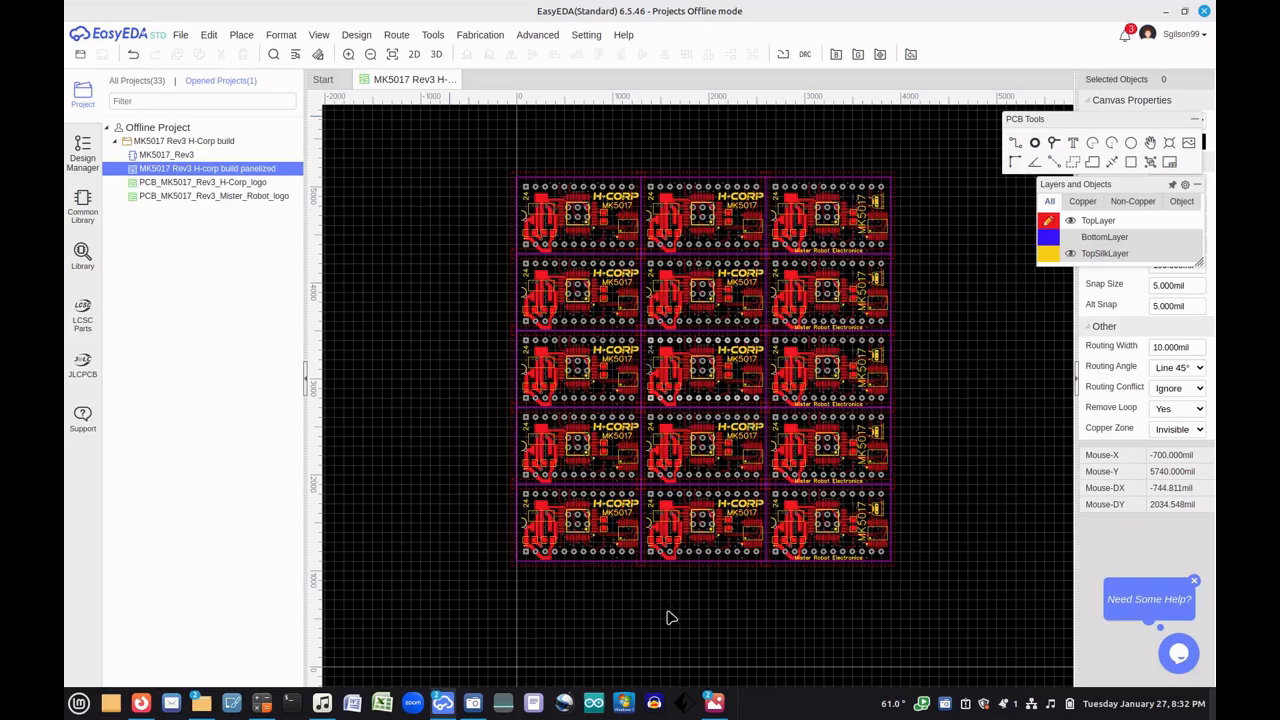
# Bring forward the file-saving window and save the Gerber zip in Desktop/Heathkit Clock/Fab/Rev3 H-Corp build
pyautogui.click(453, 703)
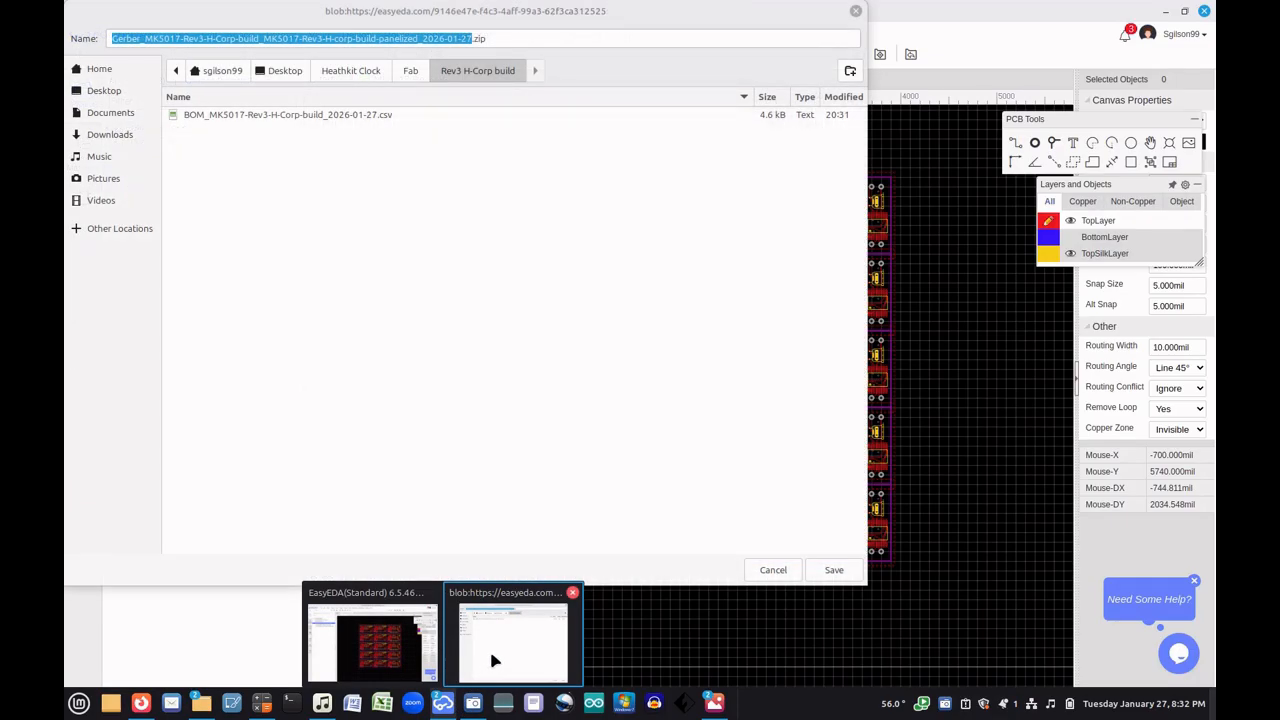
pyautogui.click(491, 660)
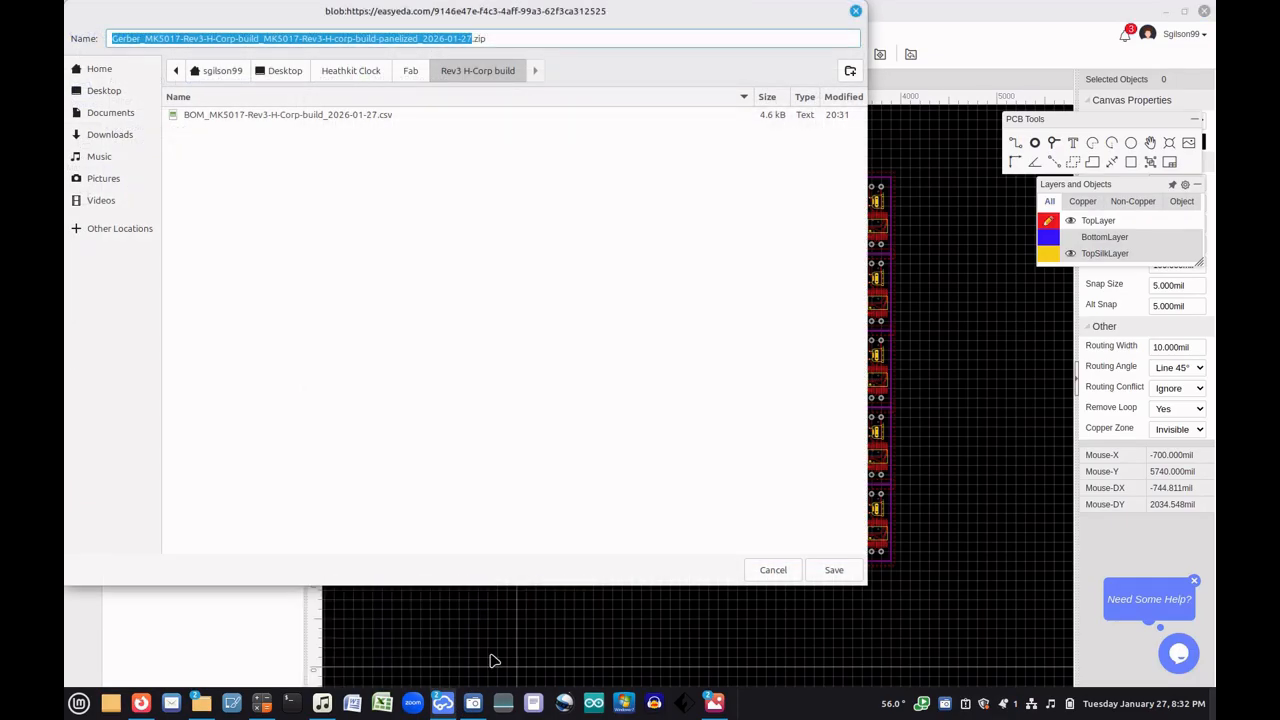
pyautogui.click(833, 570)
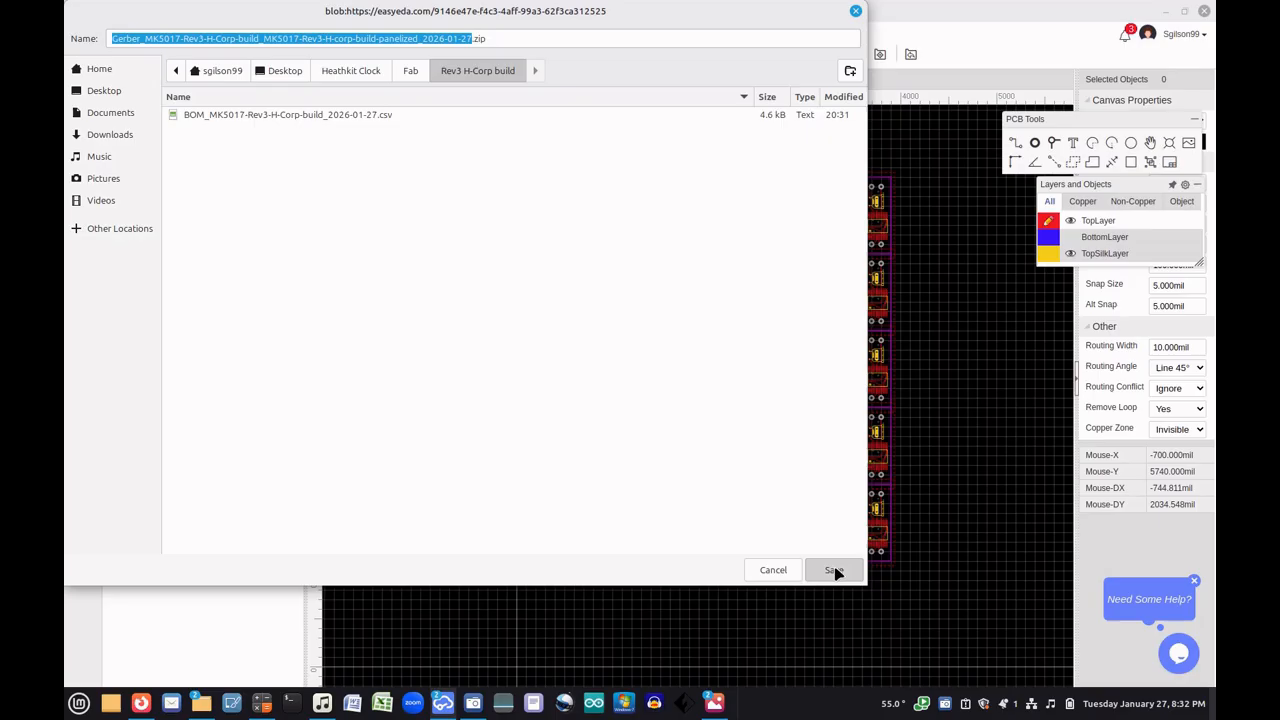
pyautogui.click(836, 571)
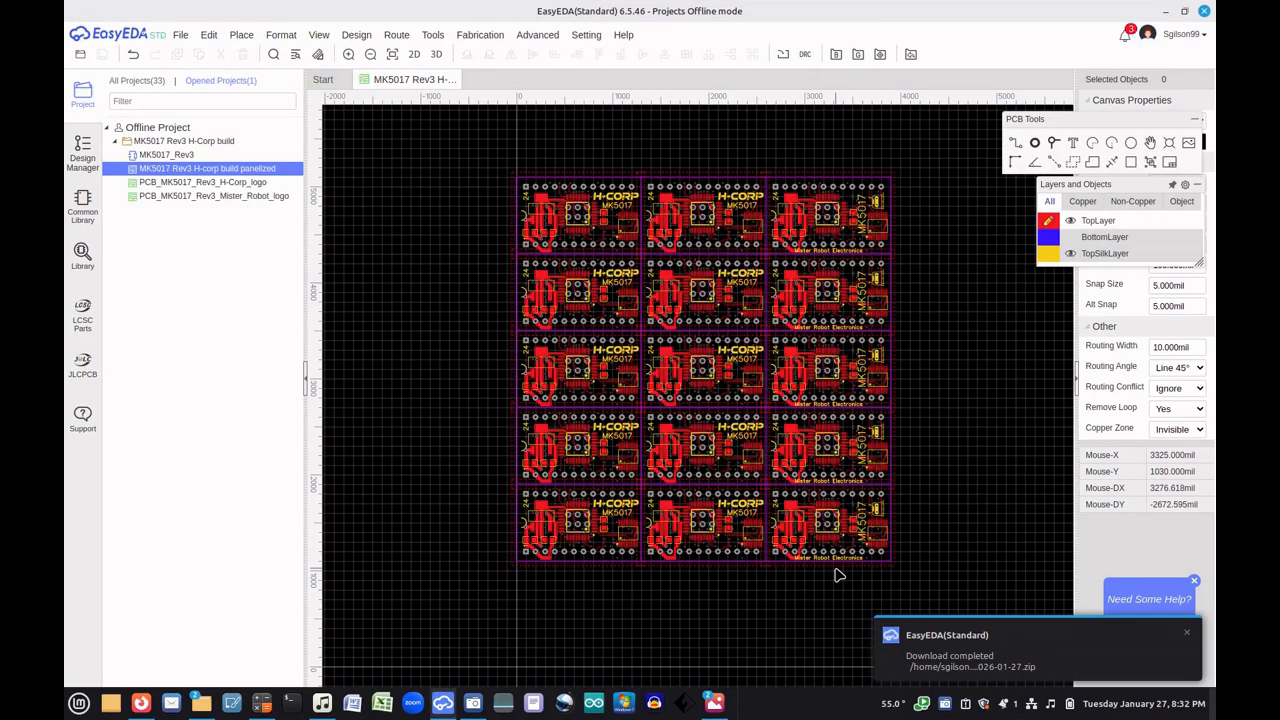
# Export the panel's pick and place file without mirroring or panelized coordinates, and save the CSV in the Rev3 H-Corp build folder
pyautogui.click(486, 35)
pyautogui.click(496, 86)
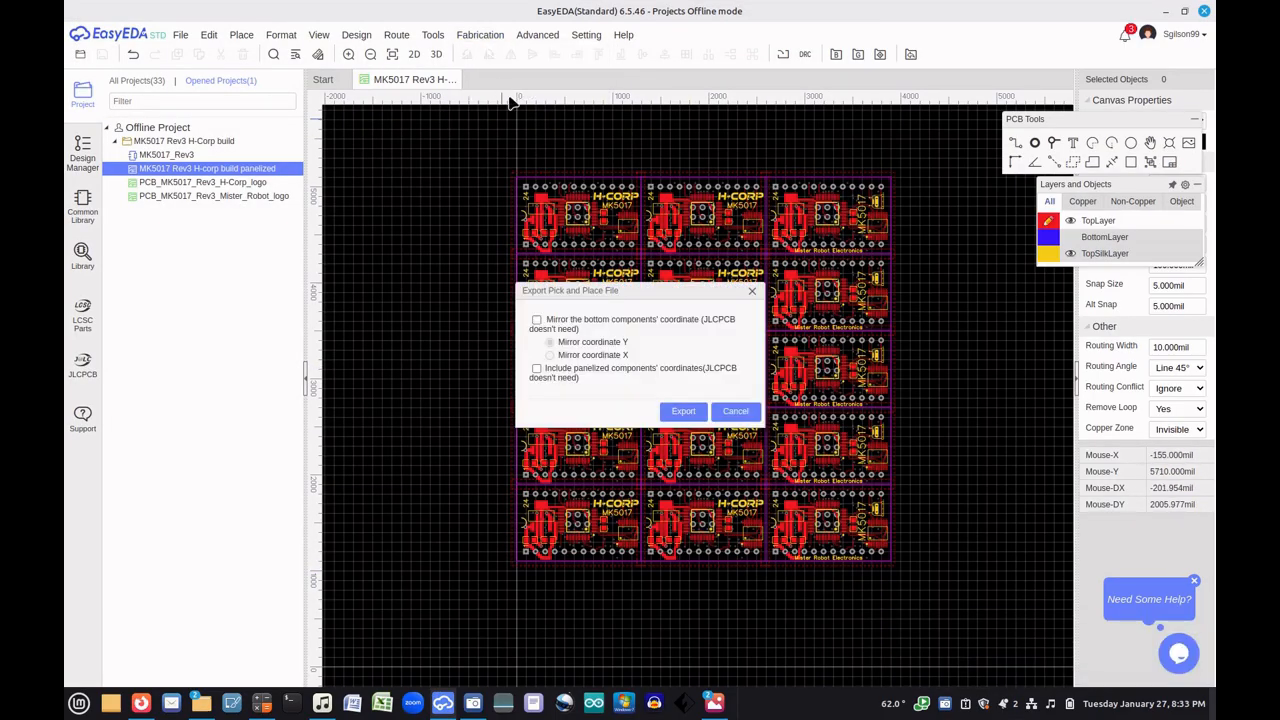
pyautogui.click(683, 412)
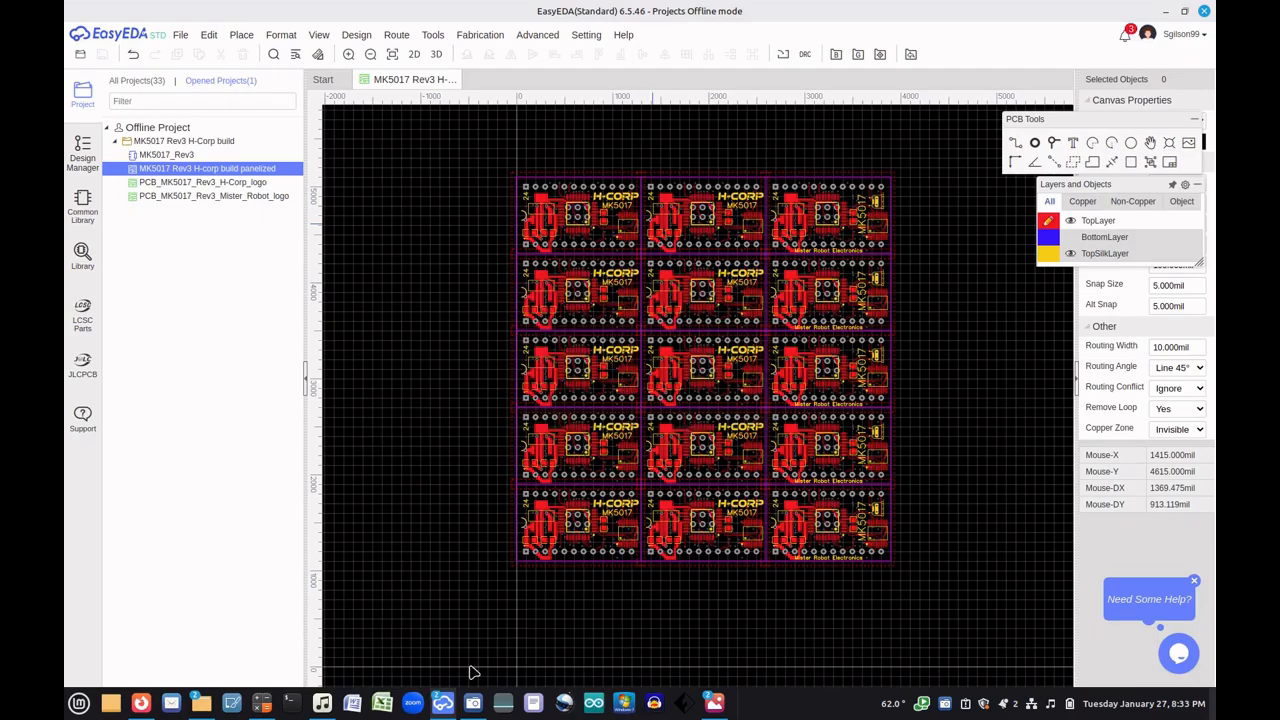
pyautogui.moveTo(447, 705)
pyautogui.click(512, 632)
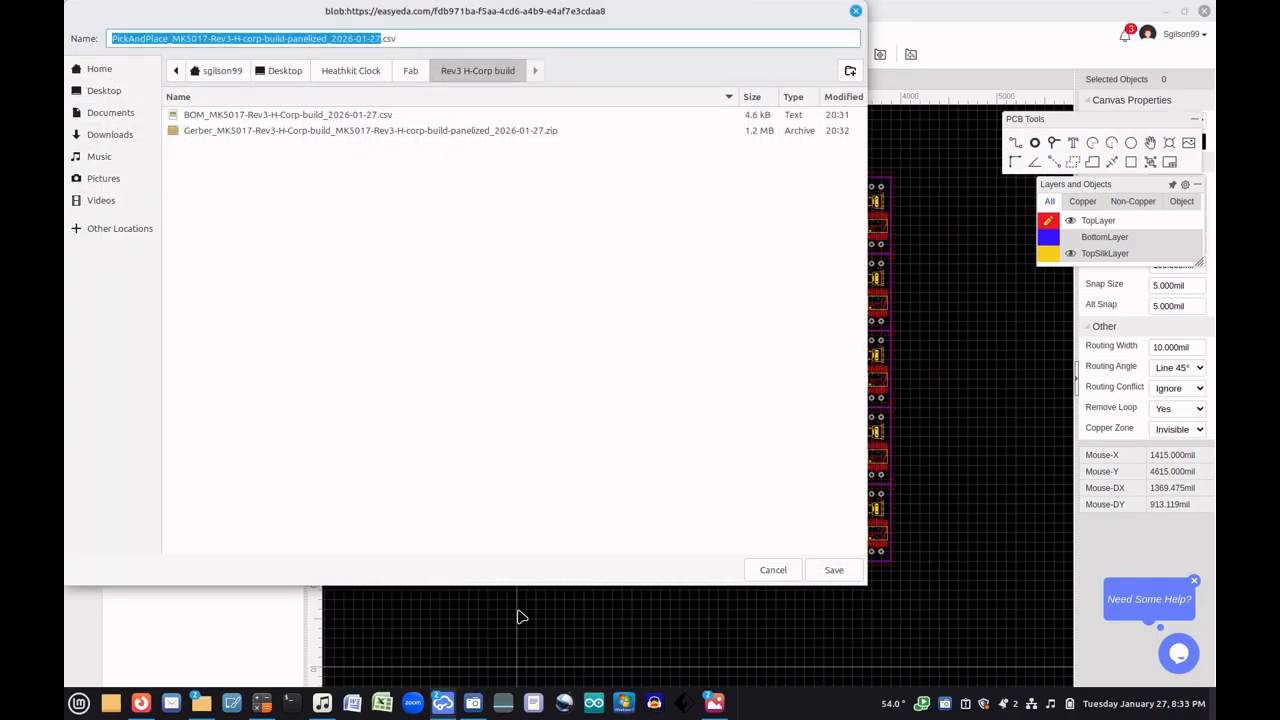
pyautogui.click(833, 570)
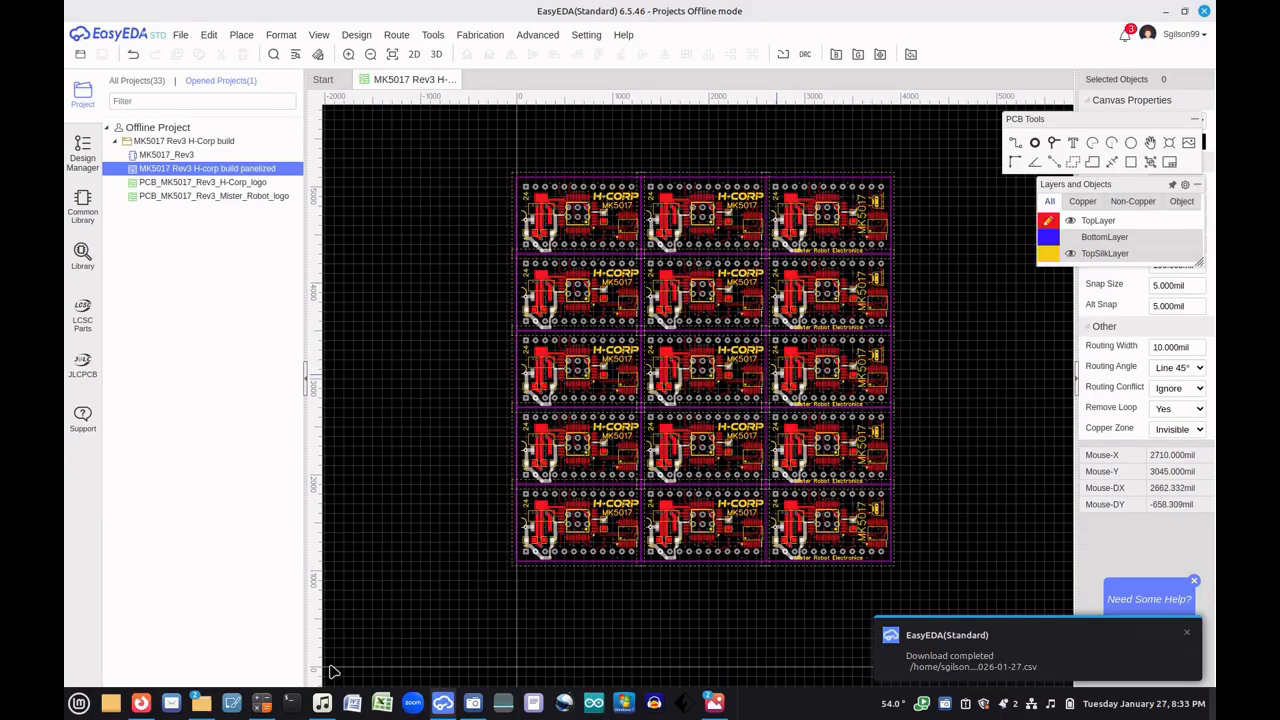
# Open the BOM CSV from the Rev3 H-Corp build folder in Excel and widen the Designator column to show its entries
pyautogui.moveTo(203, 706)
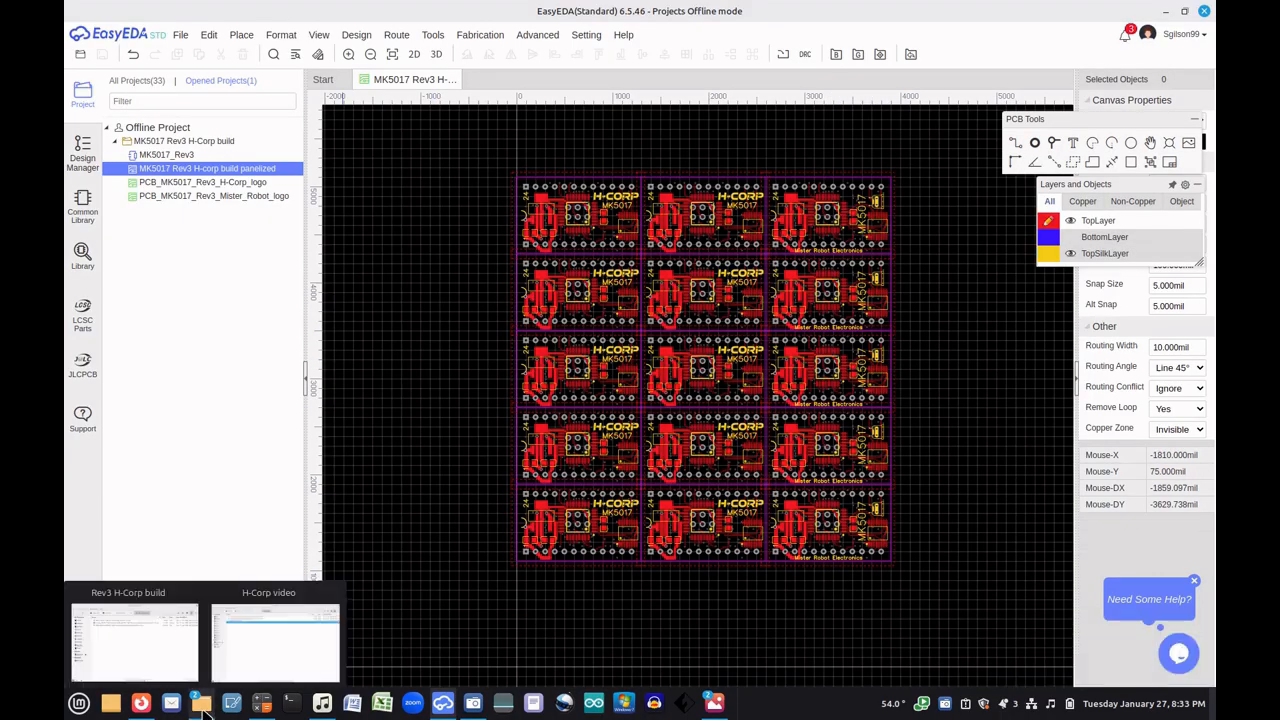
pyautogui.click(170, 665)
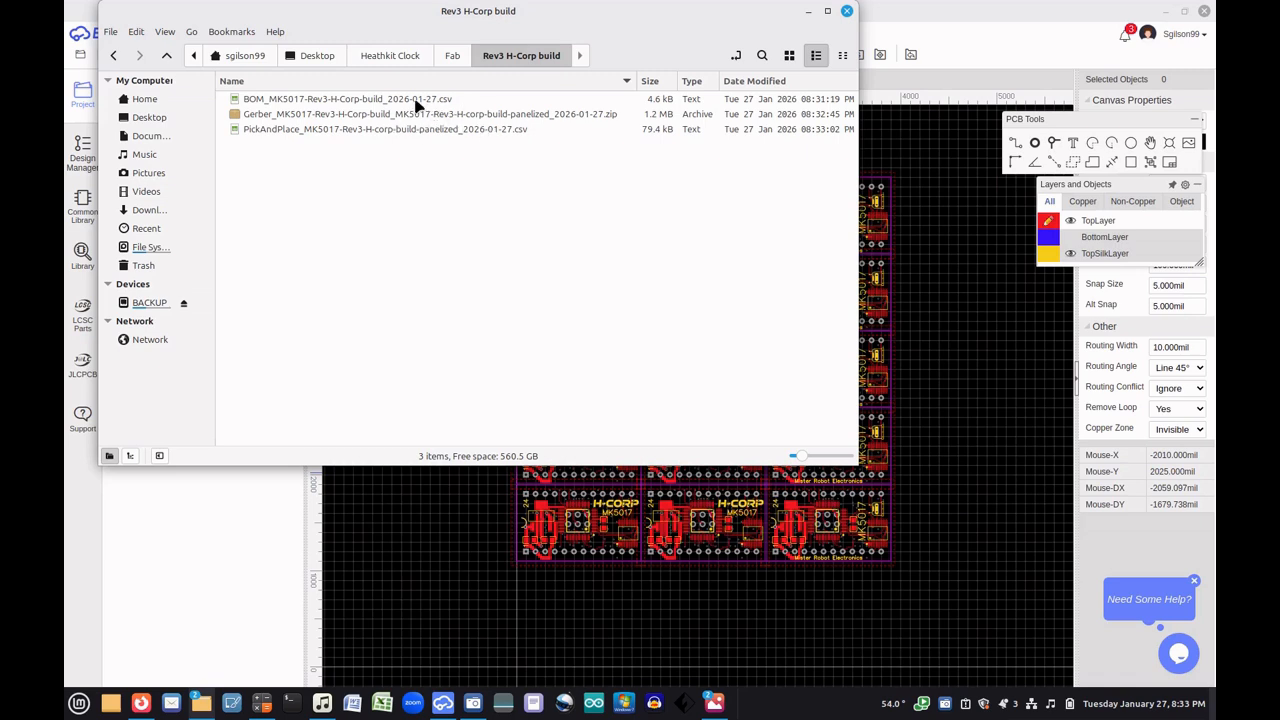
pyautogui.click(408, 101)
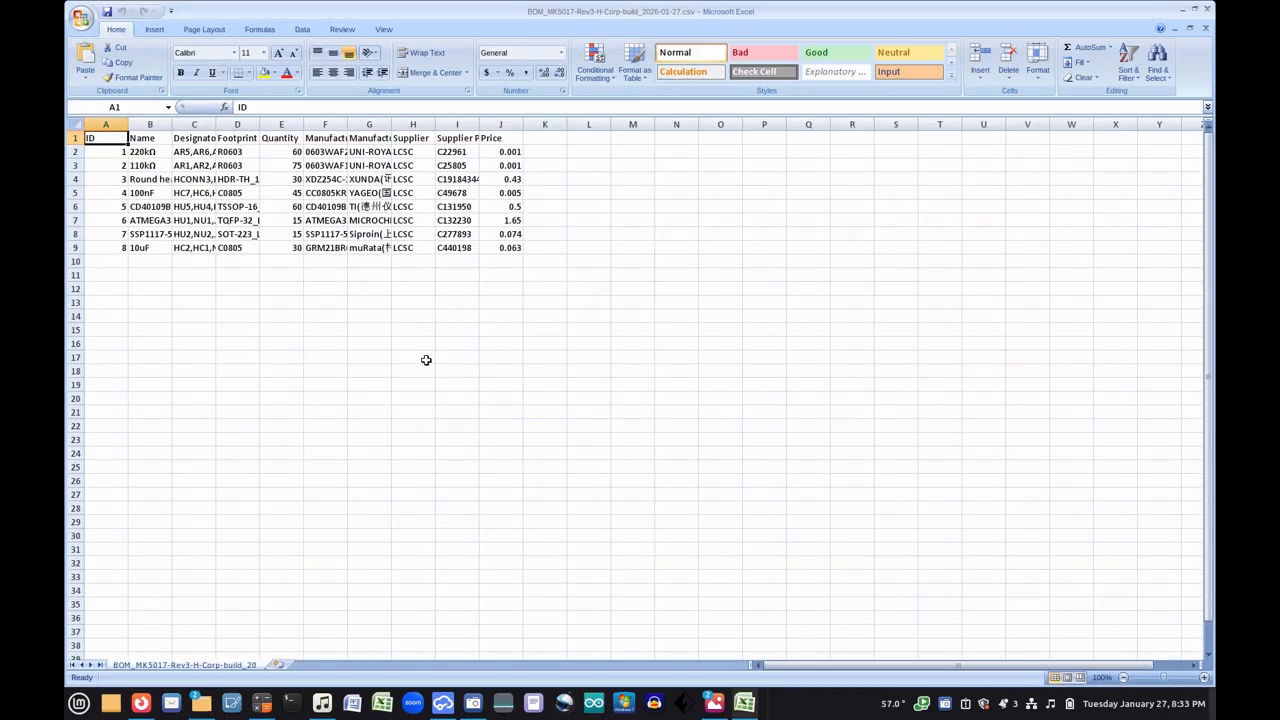
pyautogui.moveTo(215, 124); pyautogui.dragTo(797, 131)
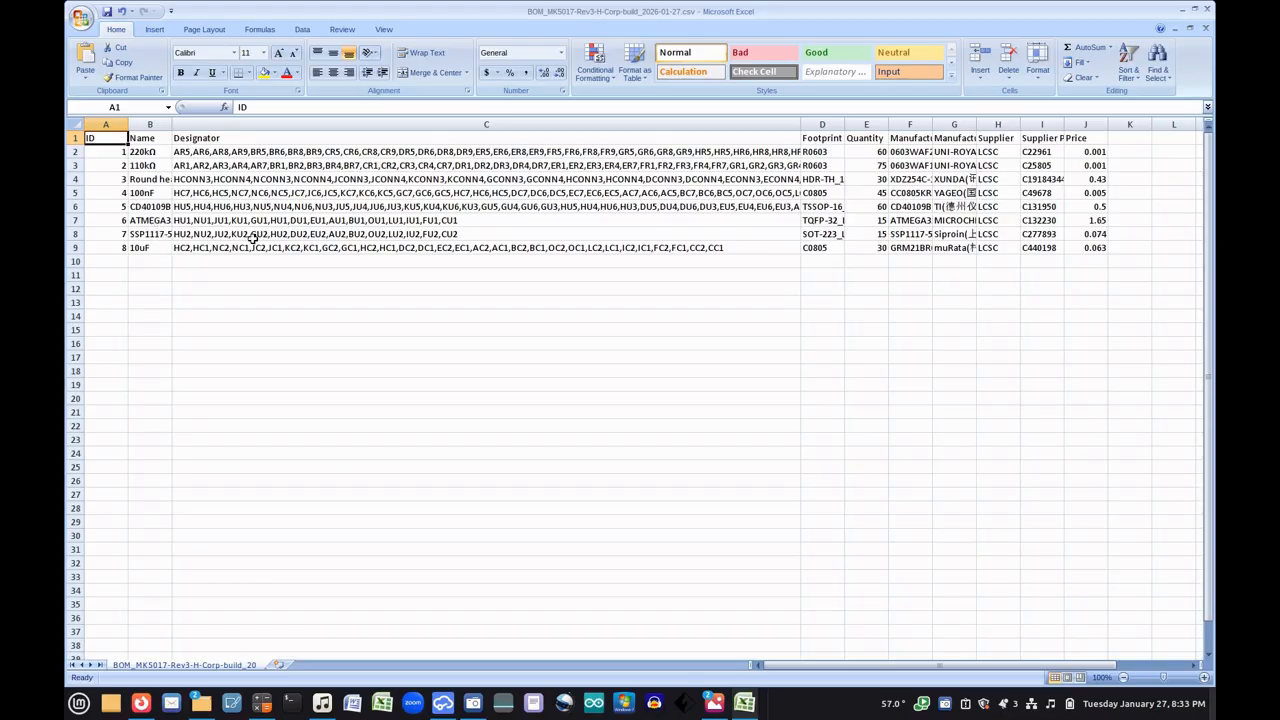
# Examine the quantity and designators in the ATMEGA row and close the BOM without saving changes
pyautogui.click(77, 220)
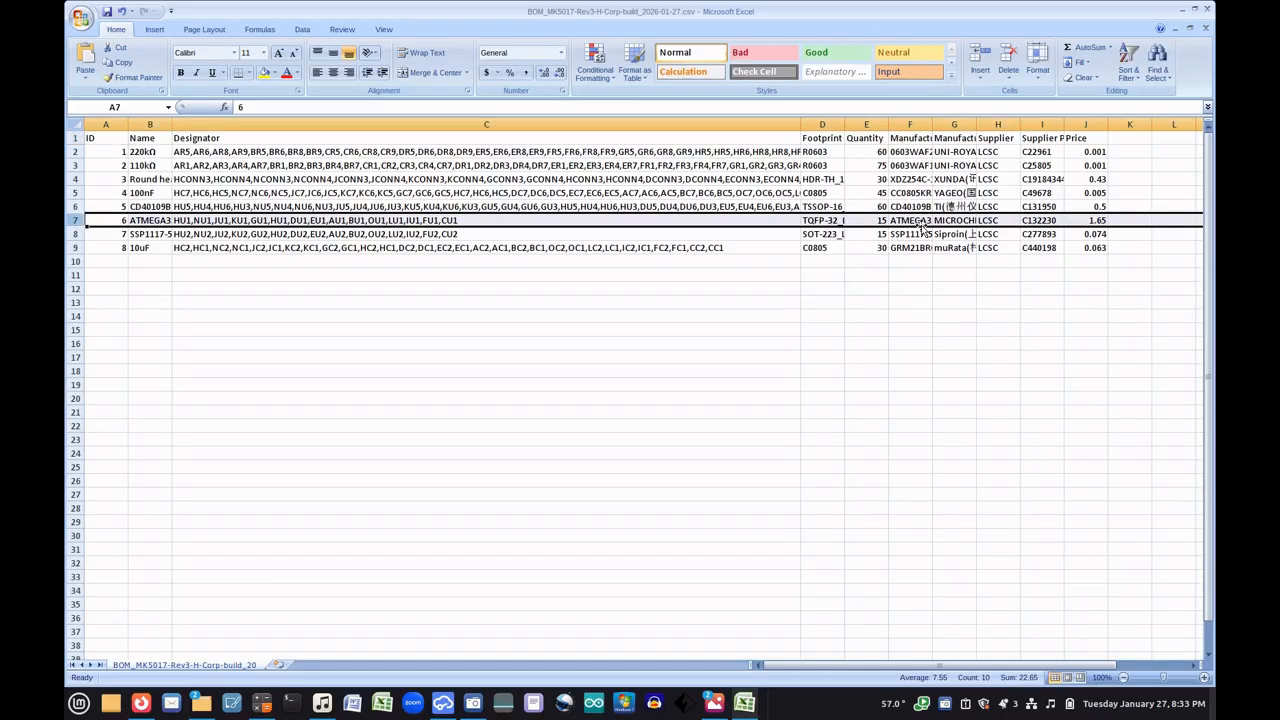
pyautogui.click(875, 220)
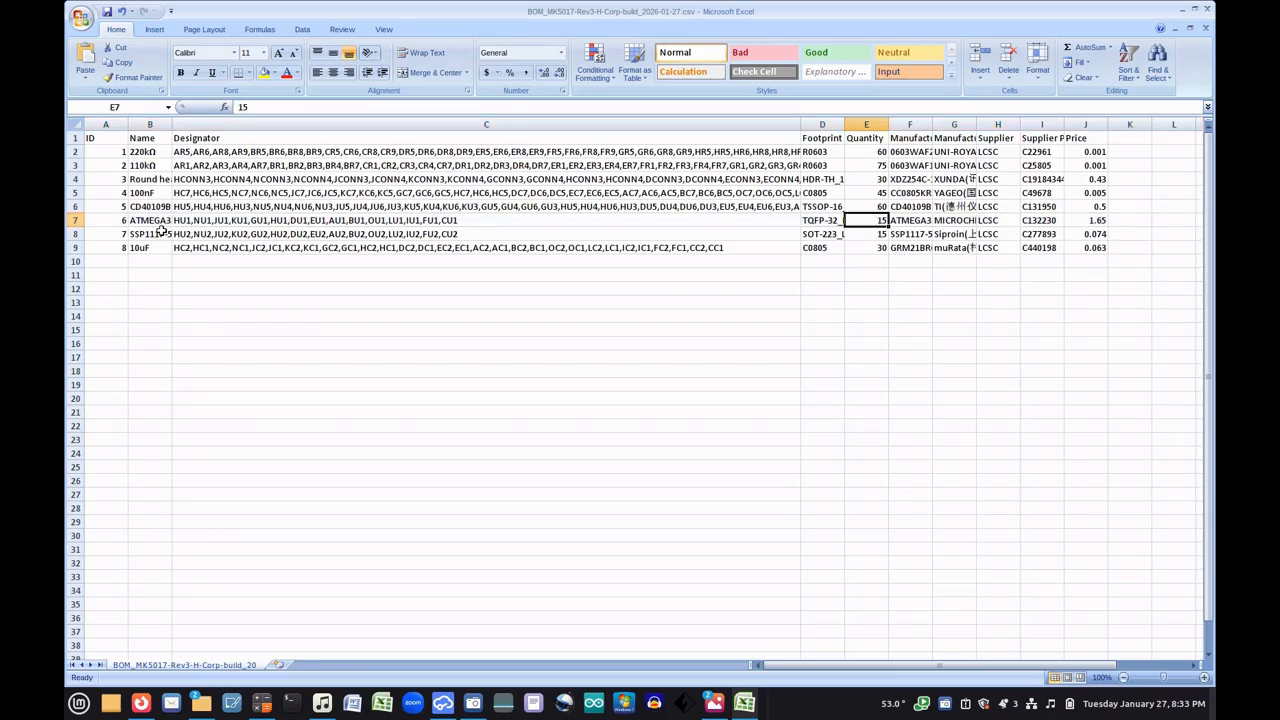
pyautogui.click(80, 220)
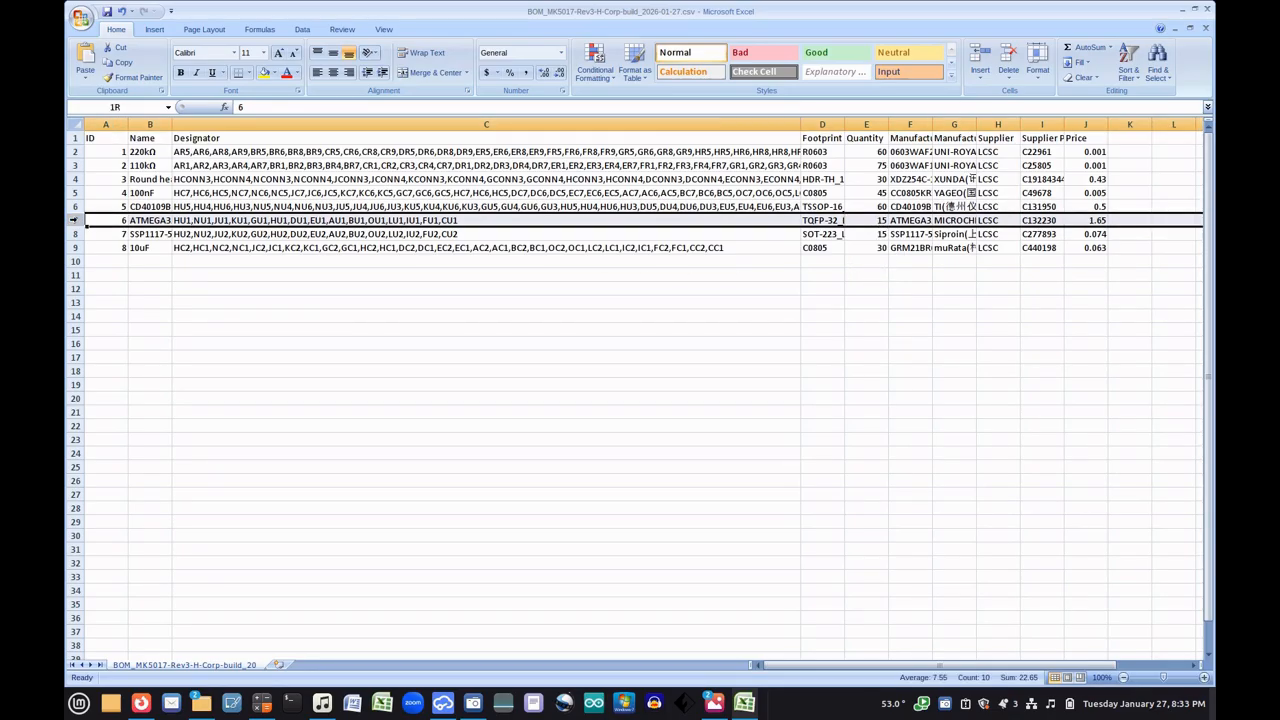
pyautogui.click(199, 221)
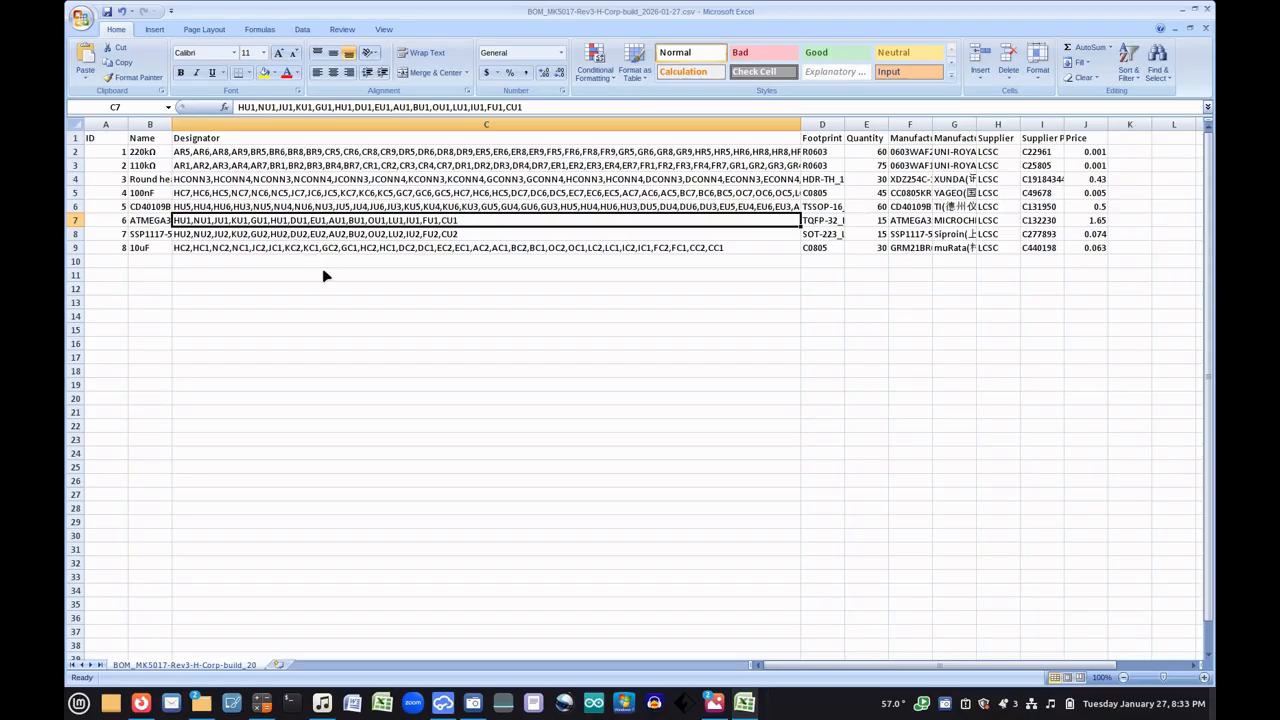
pyautogui.click(1210, 9)
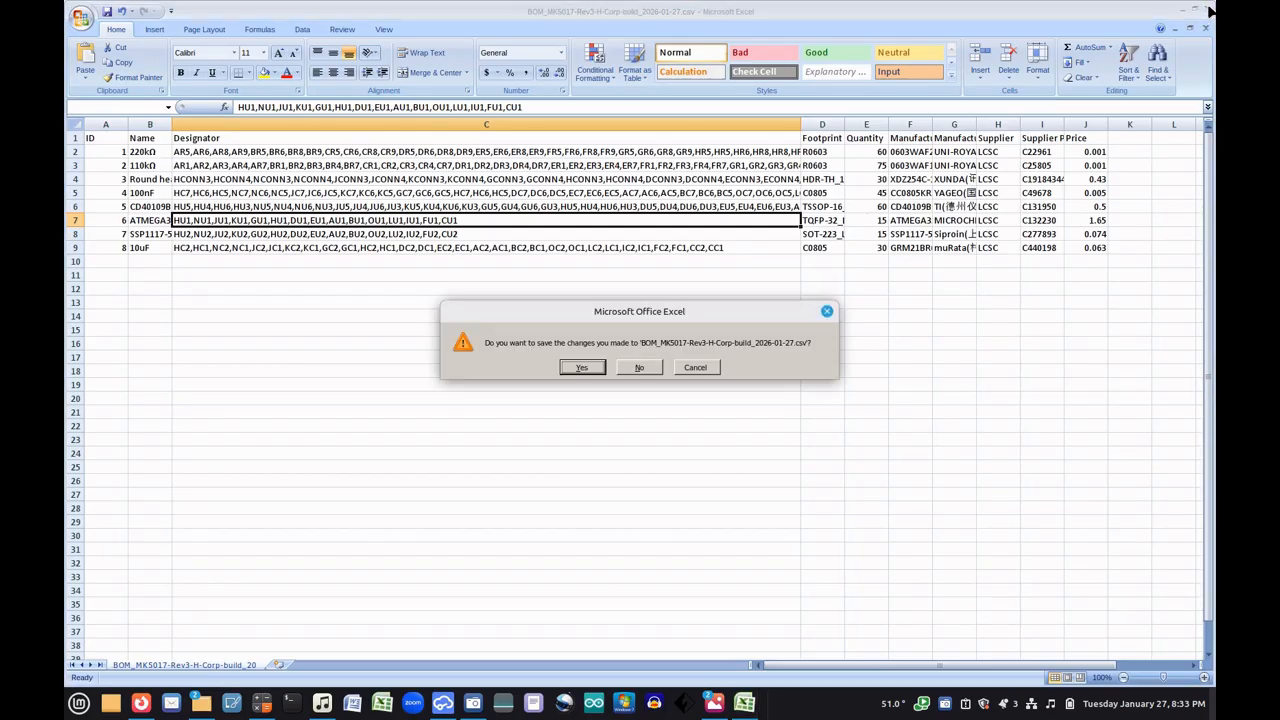
pyautogui.click(640, 367)
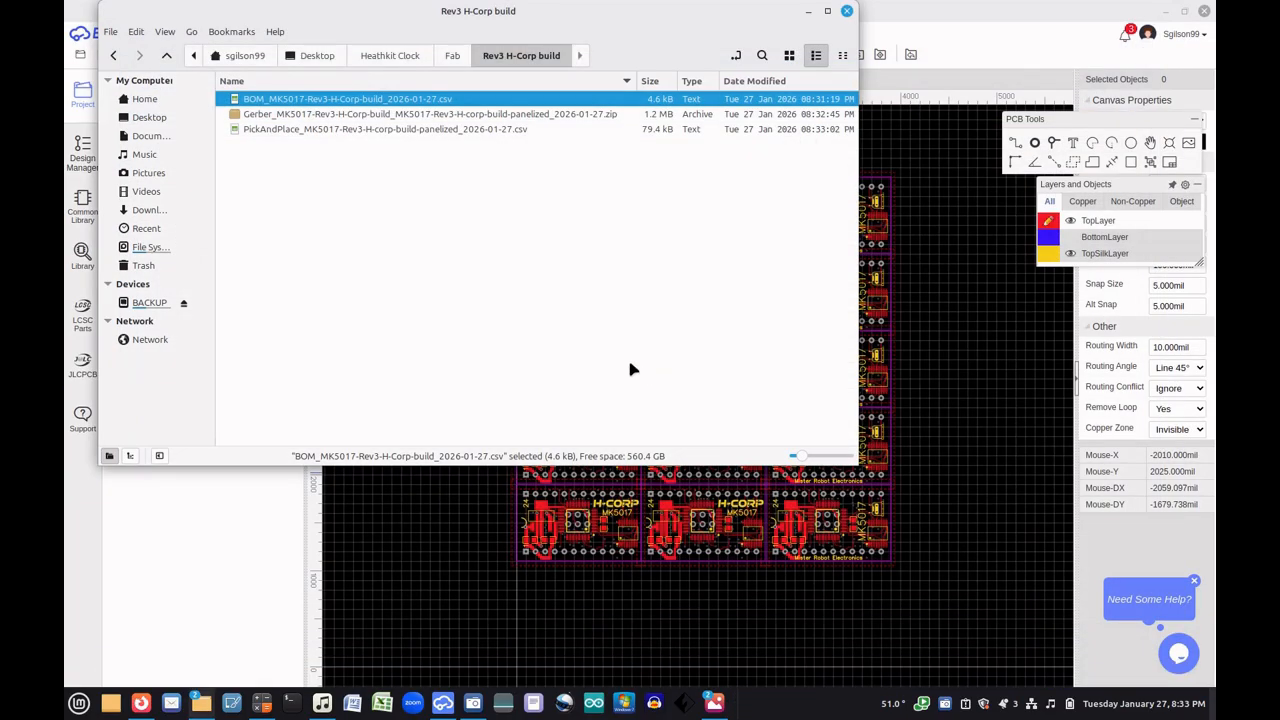
# Open the PickAndPlace CSV, review the component designators from the first module through the last, and close the file
pyautogui.click(467, 131)
pyautogui.doubleClick(467, 131)
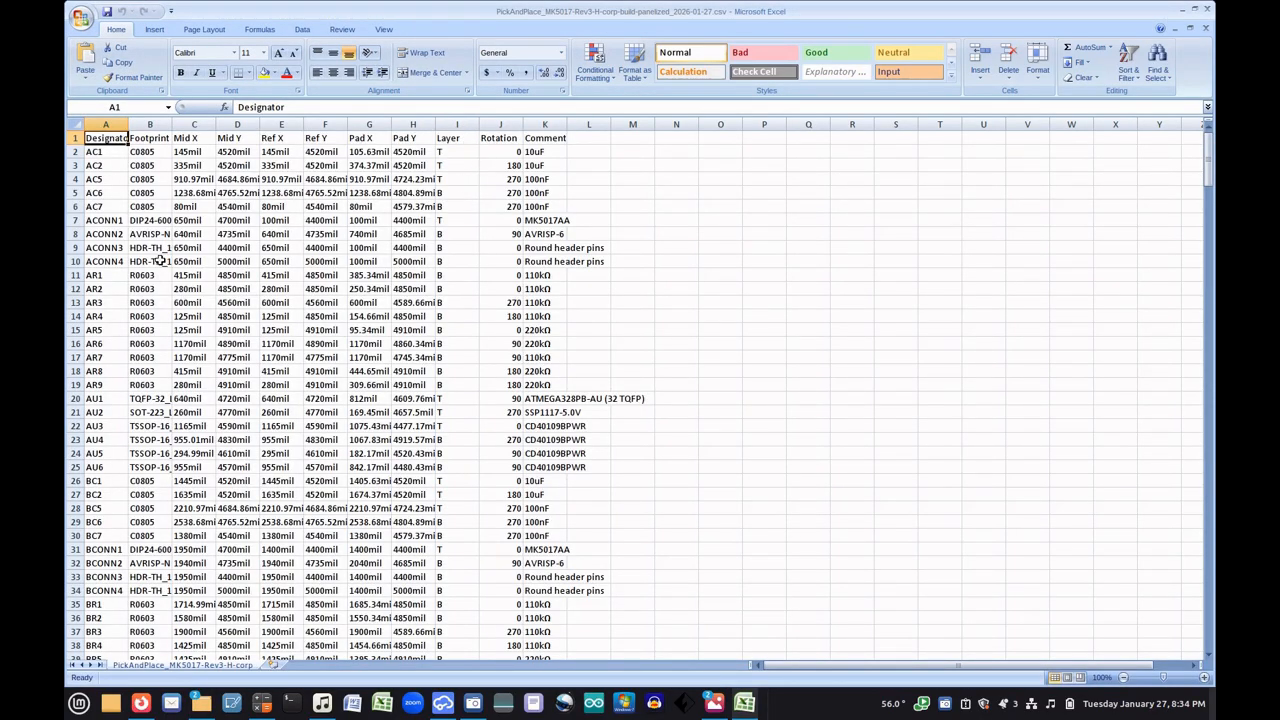
pyautogui.scroll(-1, 154, 288)
pyautogui.scroll(-4, 118, 294)
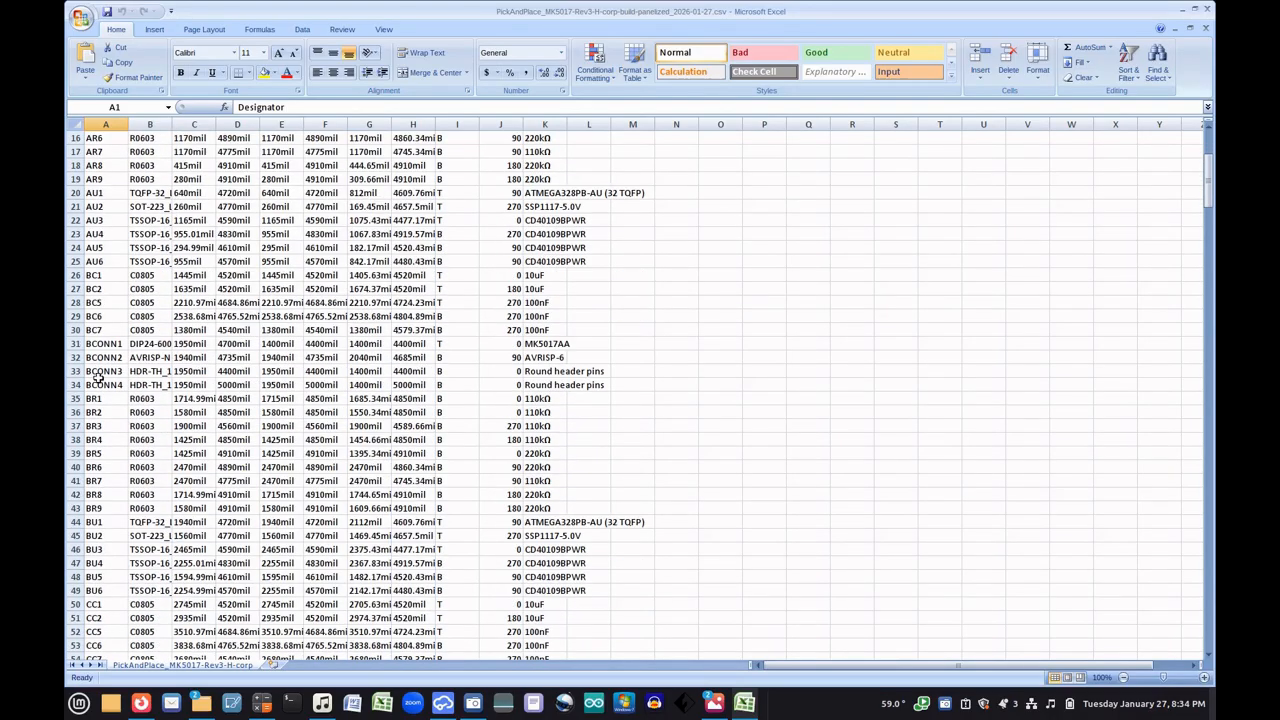
pyautogui.scroll(-12, 91, 328)
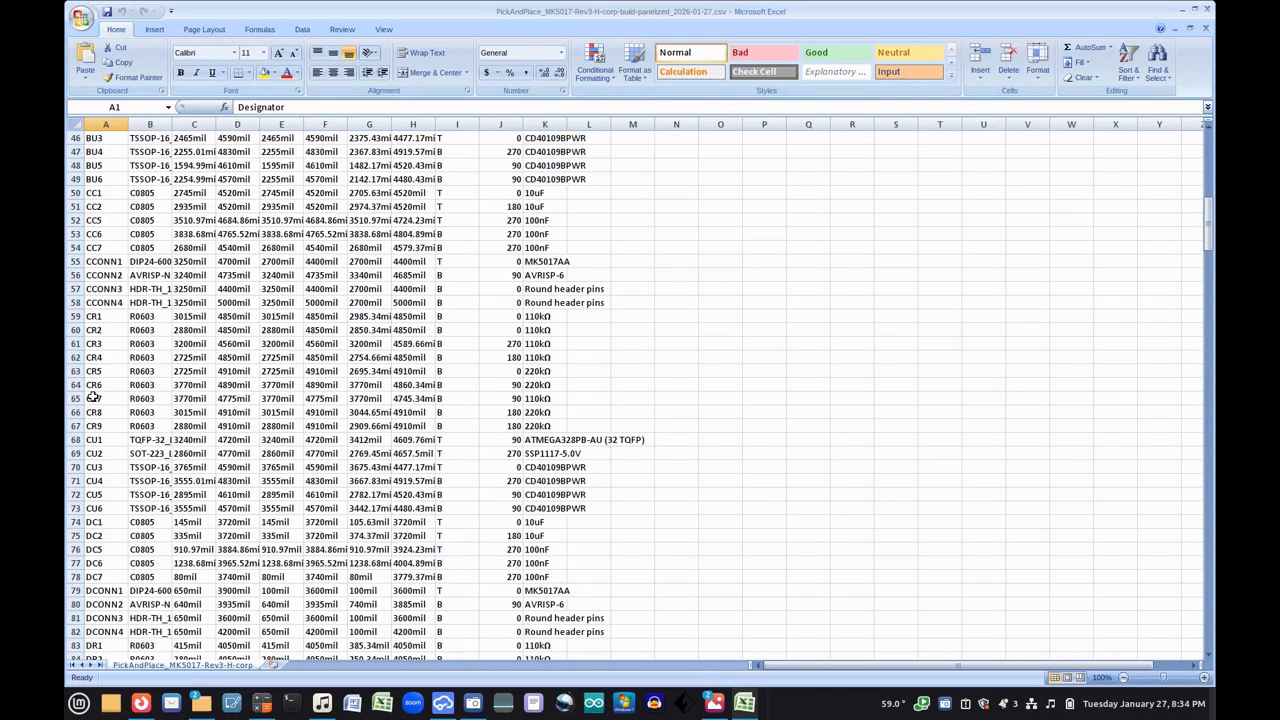
pyautogui.moveTo(1207, 236); pyautogui.dragTo(1207, 627)
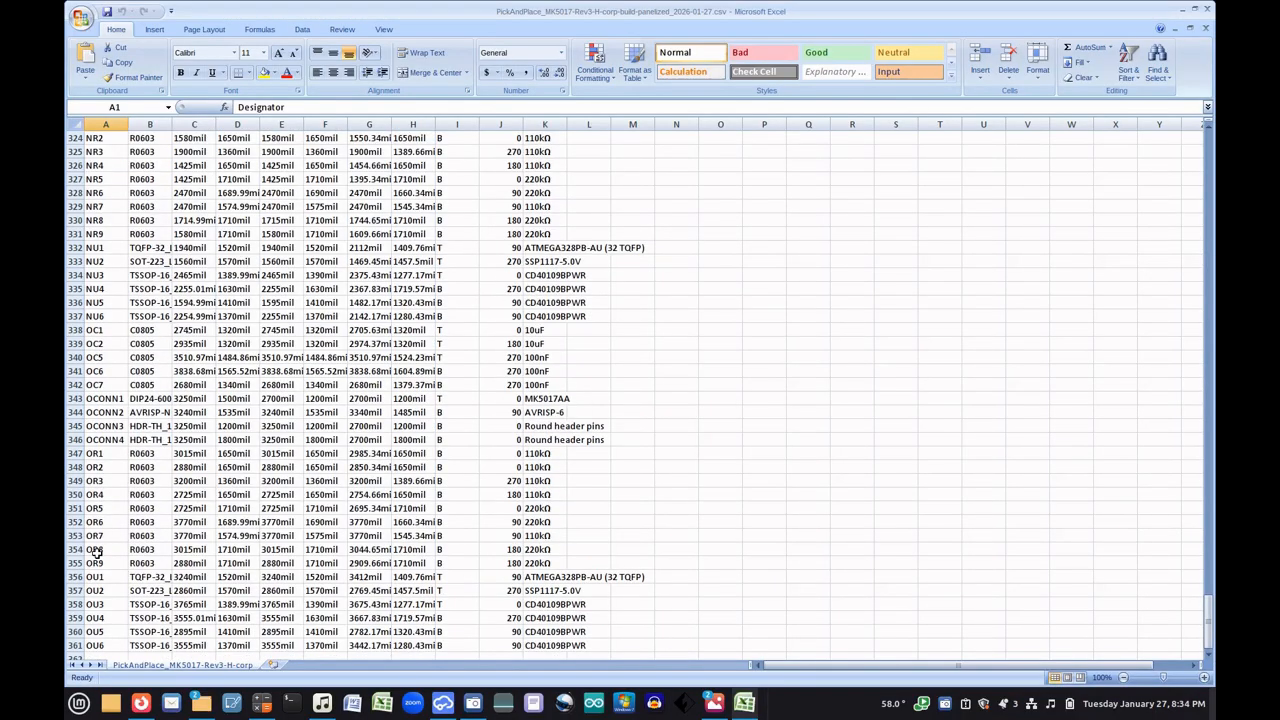
pyautogui.click(1209, 9)
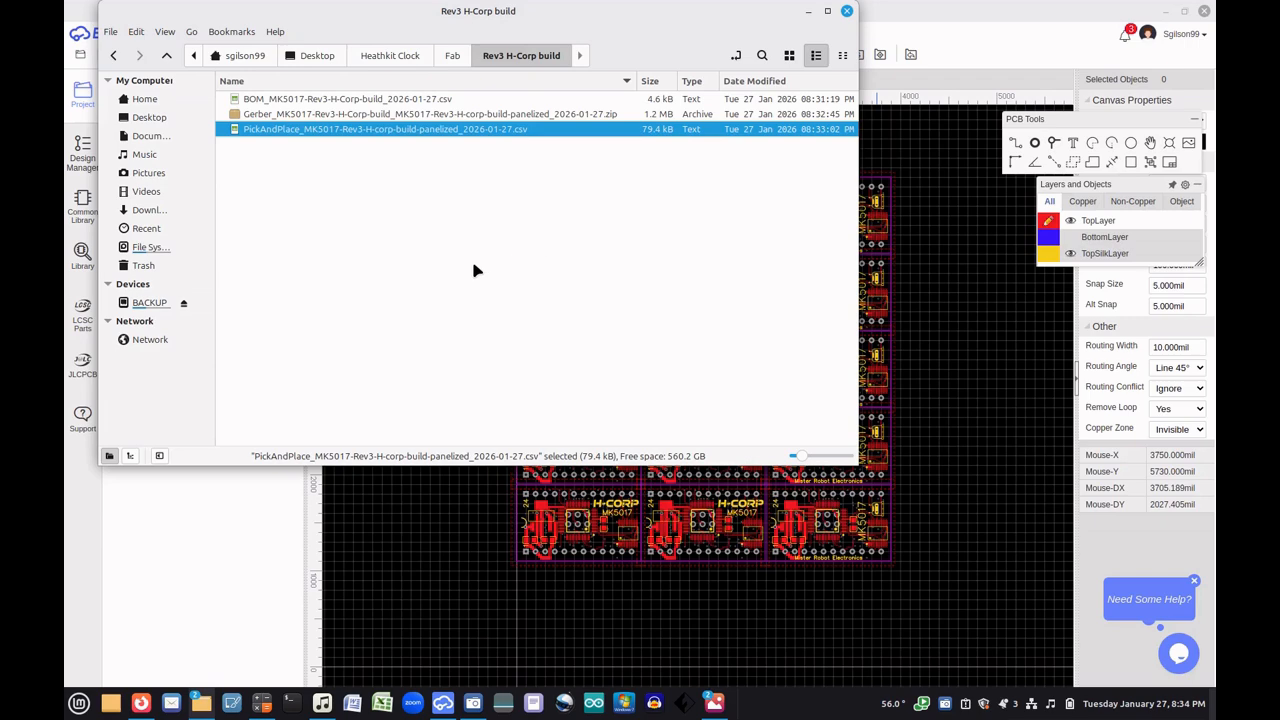
# Upload the panelized Gerber zip from the Rev3 H-Corp build folder to the JLCDFM tool at jlcdfm.com in Firefox
pyautogui.click(412, 117)
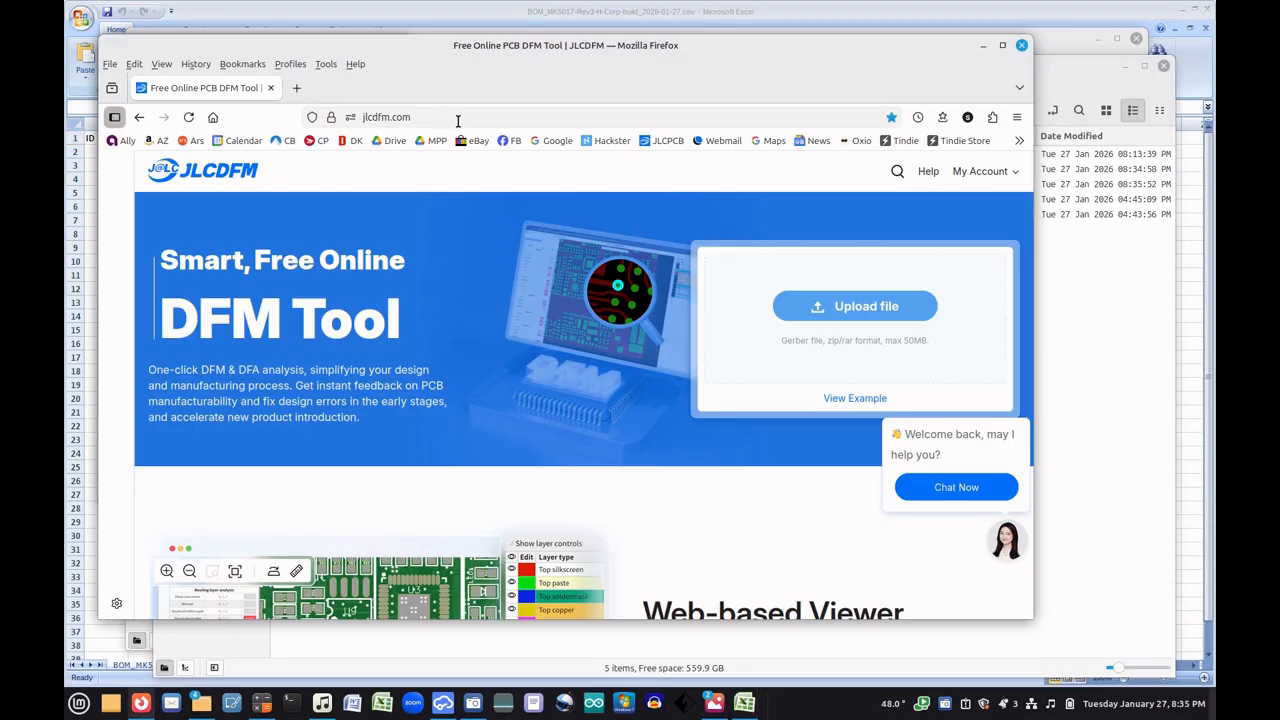
pyautogui.click(818, 310)
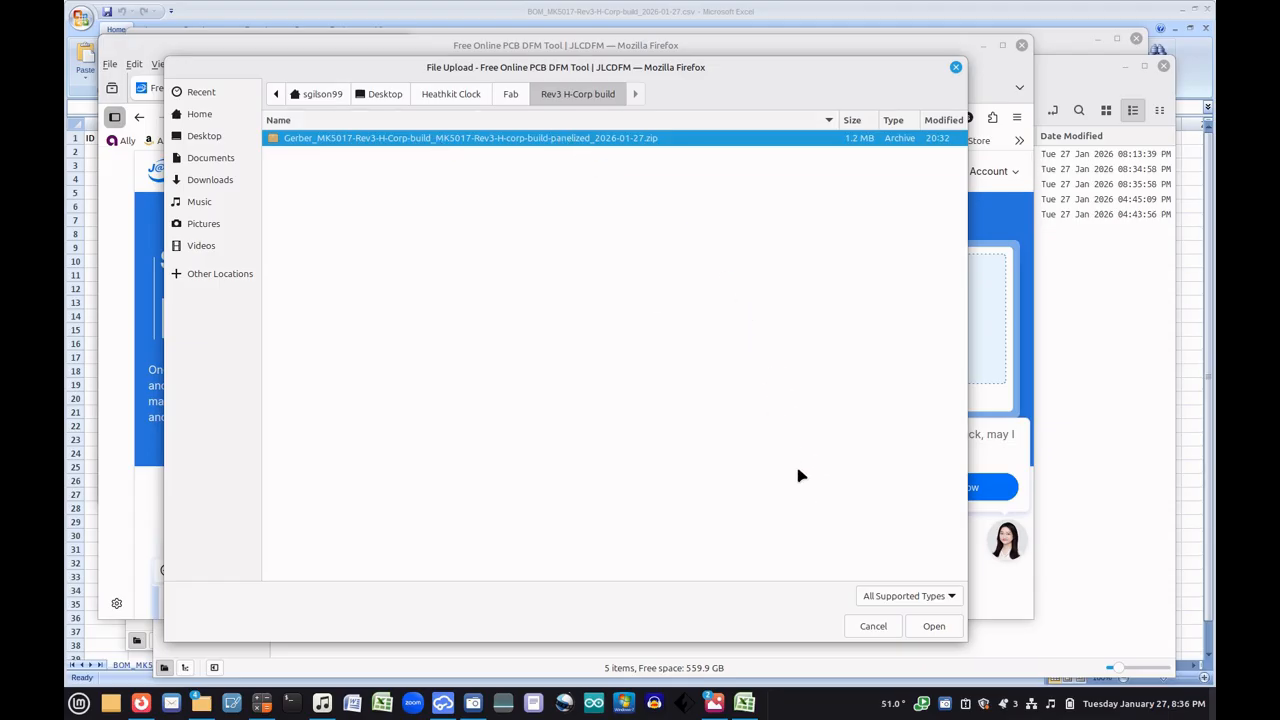
pyautogui.click(934, 627)
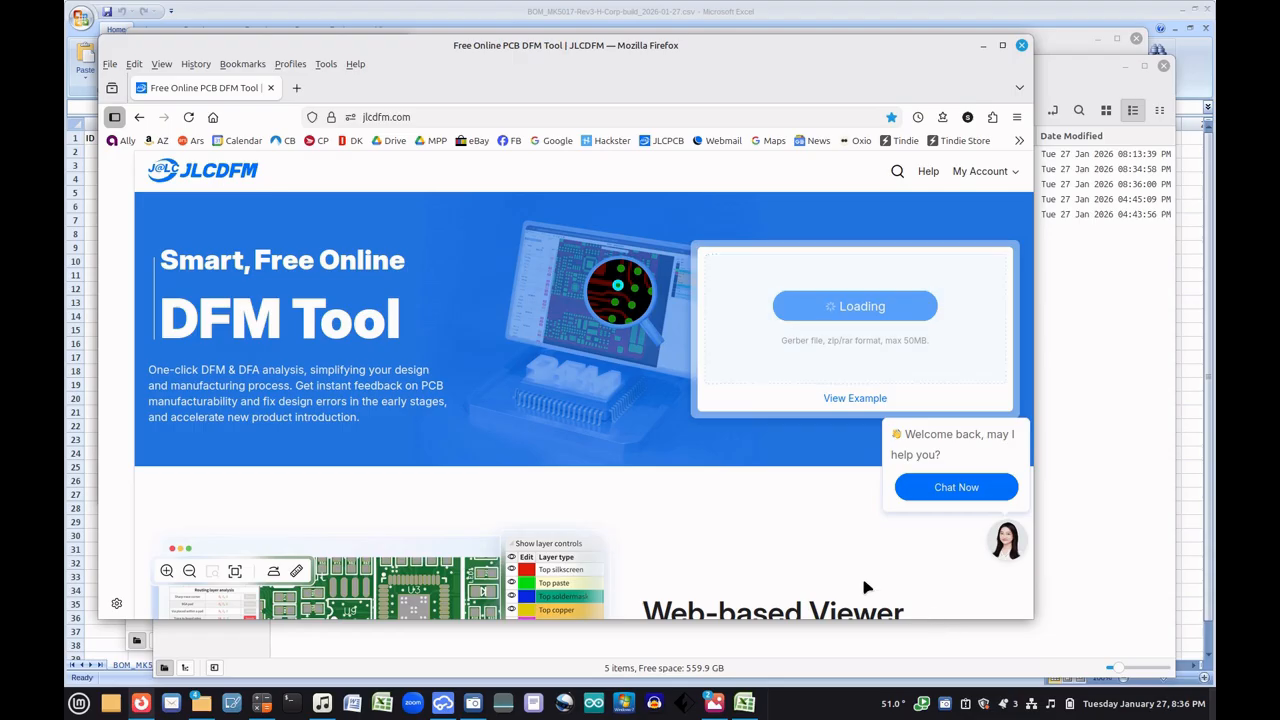
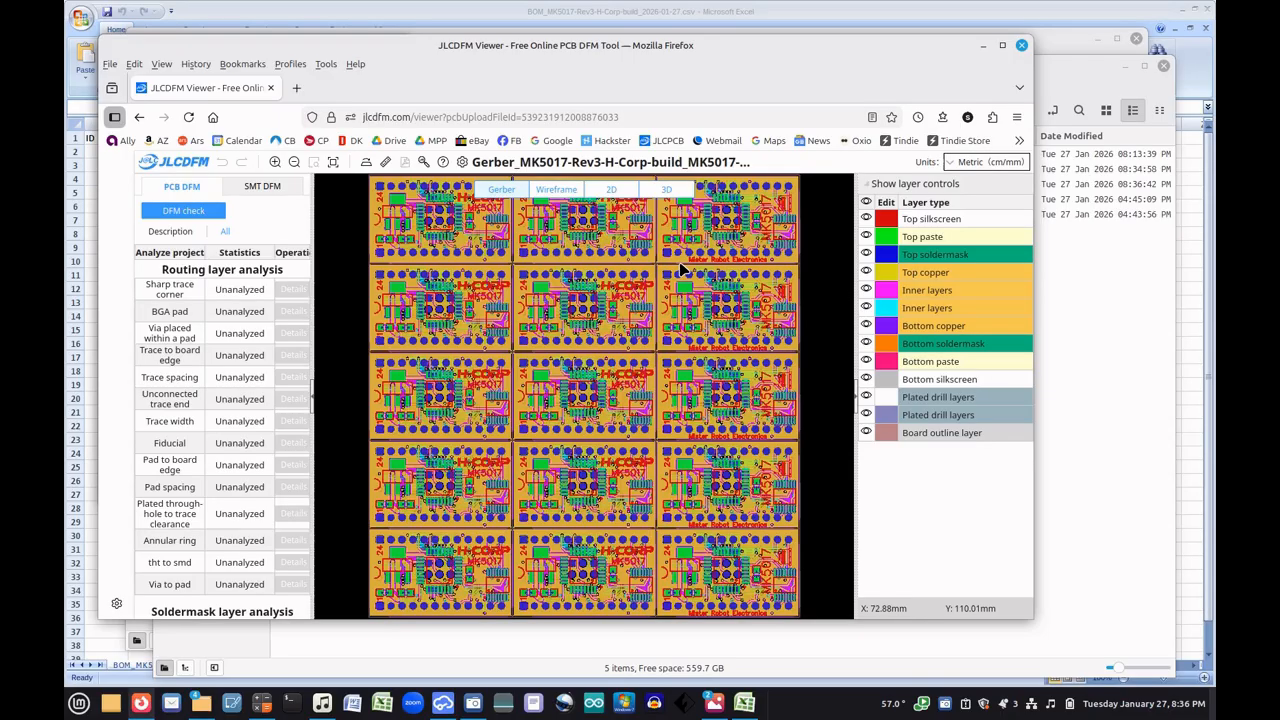
# View the uploaded panel in 2D, inspecting the bottom layer and returning to the top layer
pyautogui.click(621, 193)
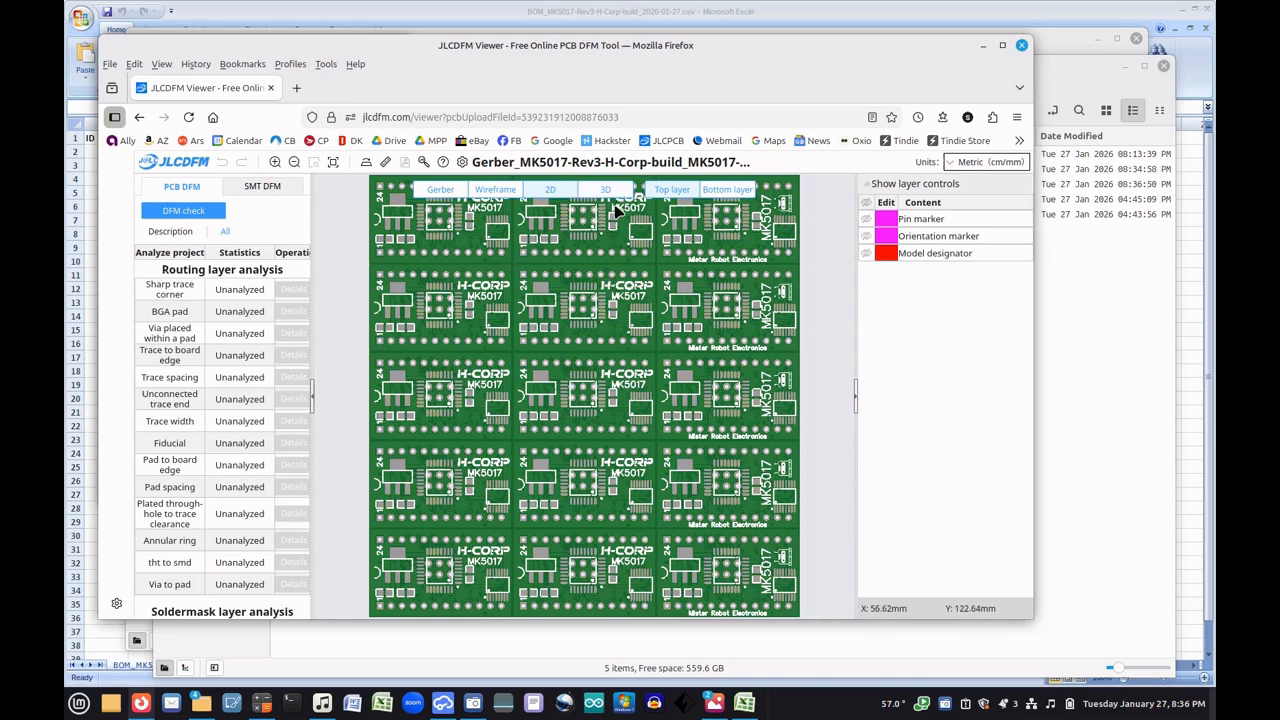
pyautogui.click(724, 192)
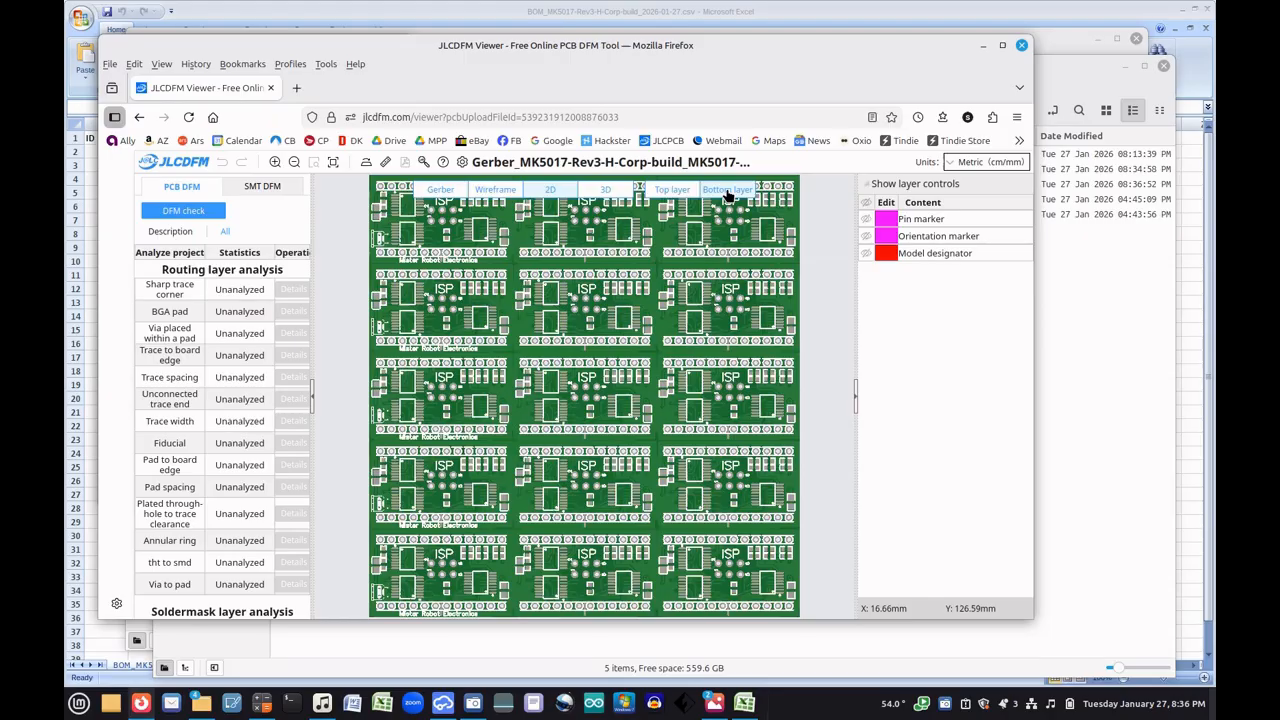
pyautogui.click(673, 191)
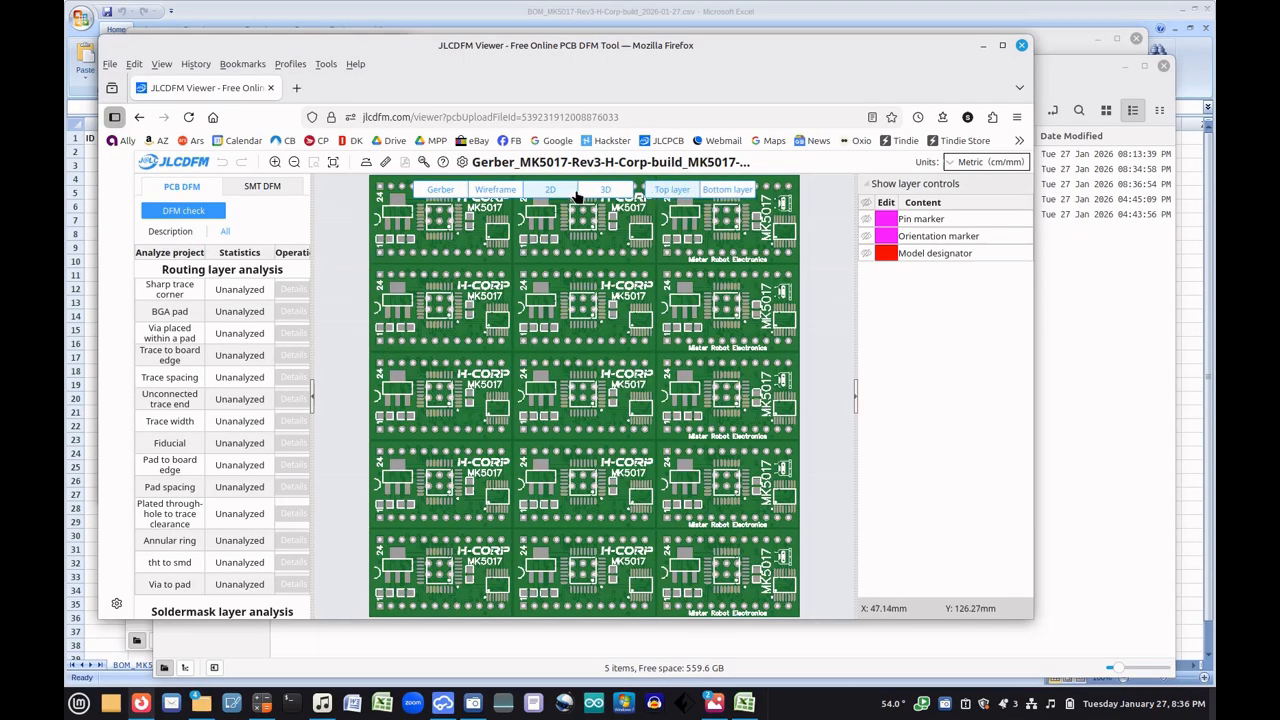
# View the panel in 3D, tilt it slightly, and run the DFM check on the PCB
pyautogui.click(610, 191)
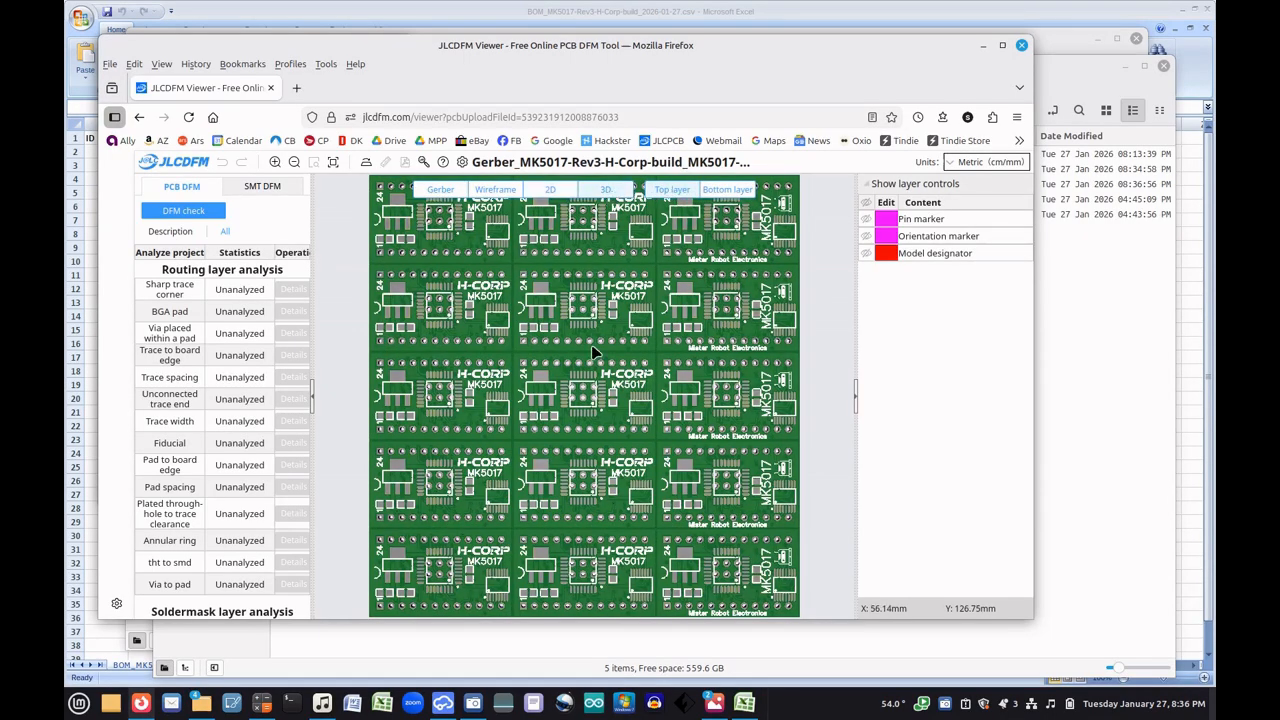
pyautogui.moveTo(595, 415)
pyautogui.mouseDown()
pyautogui.moveTo(592, 262)
pyautogui.moveTo(591, 425)
pyautogui.moveTo(583, 414)
pyautogui.mouseUp()
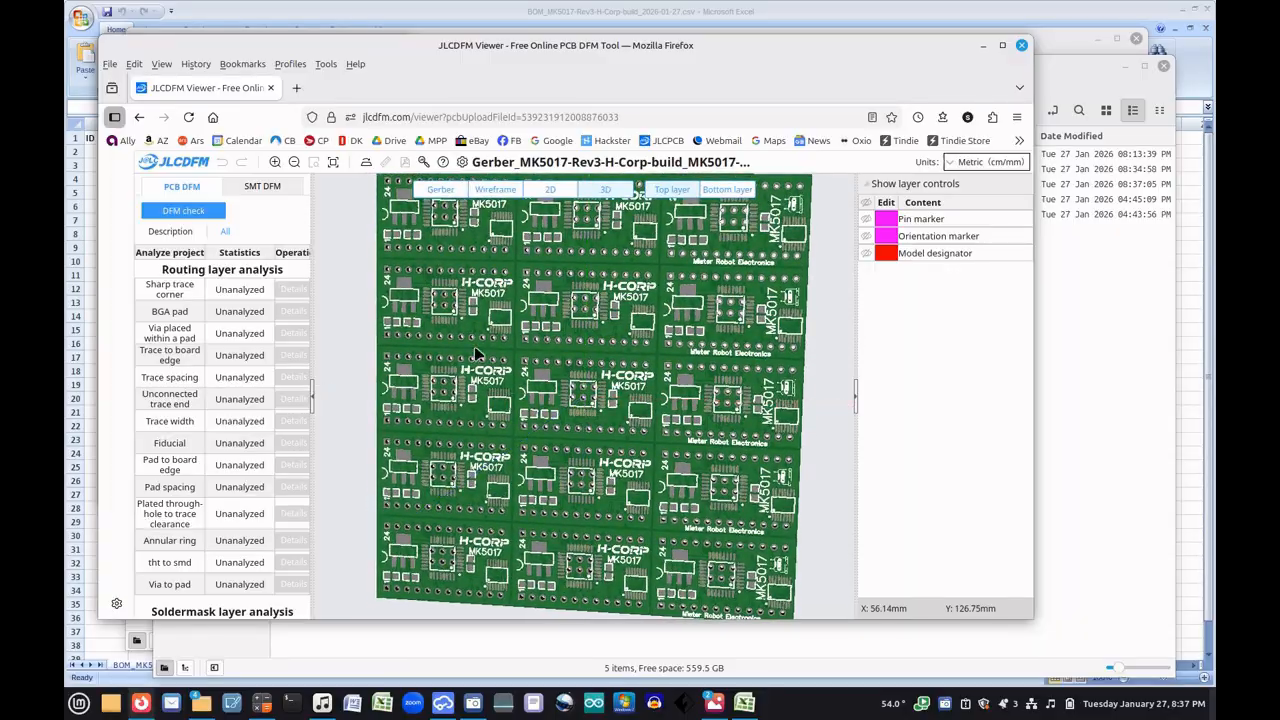
pyautogui.click(203, 214)
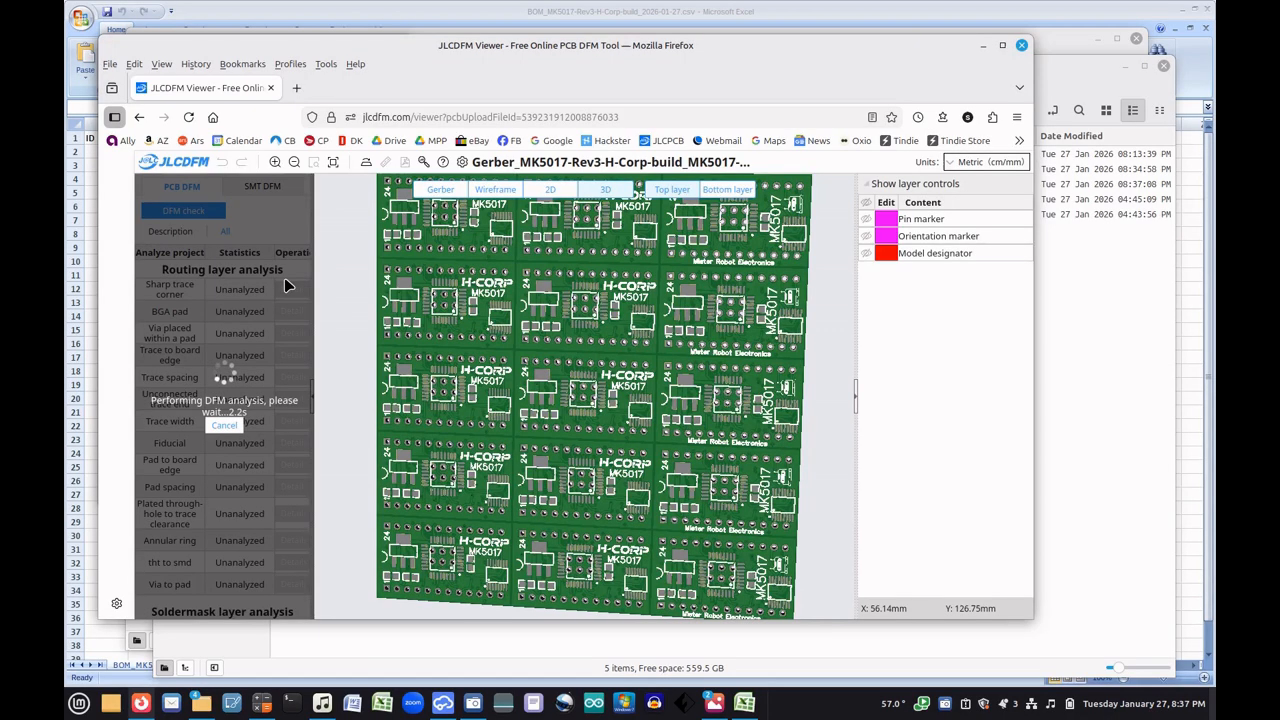
pyautogui.moveTo(706, 402); pyautogui.dragTo(720, 394)
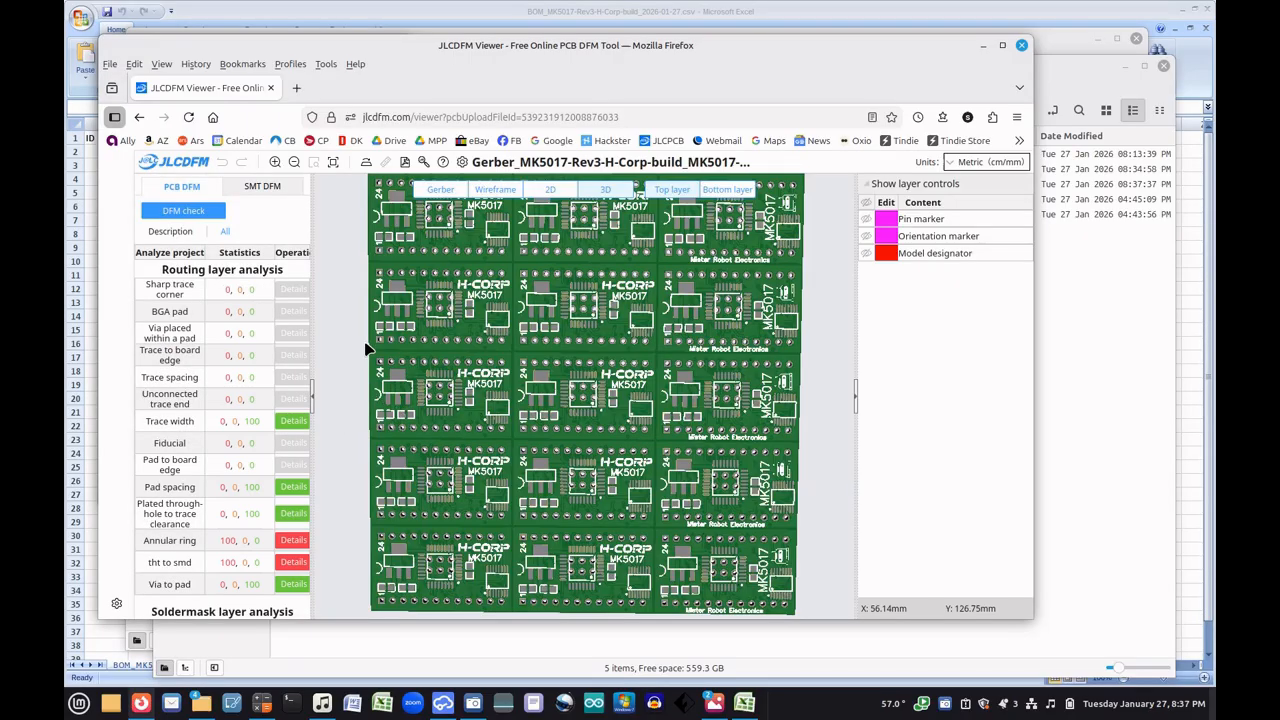
# Review the trace width details in the routing layer analysis and close them
pyautogui.scroll(-3, 251, 450)
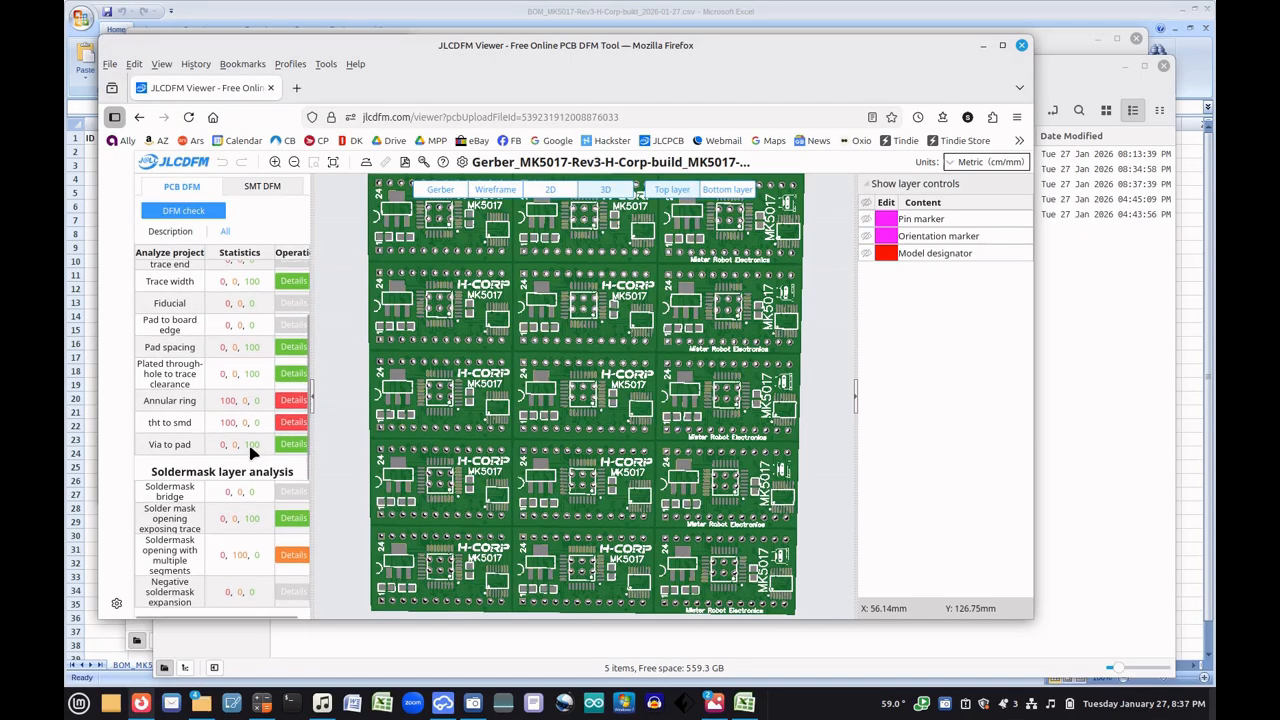
pyautogui.click(294, 282)
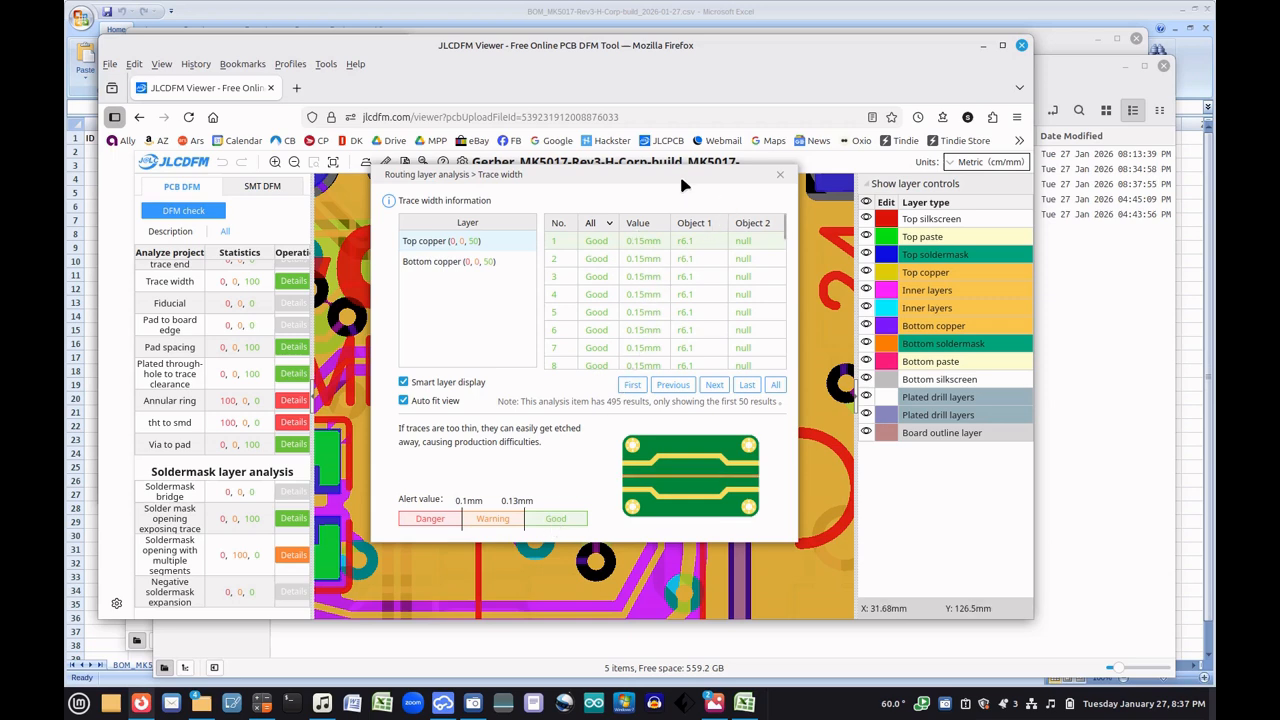
pyautogui.moveTo(723, 217); pyautogui.dragTo(1010, 222)
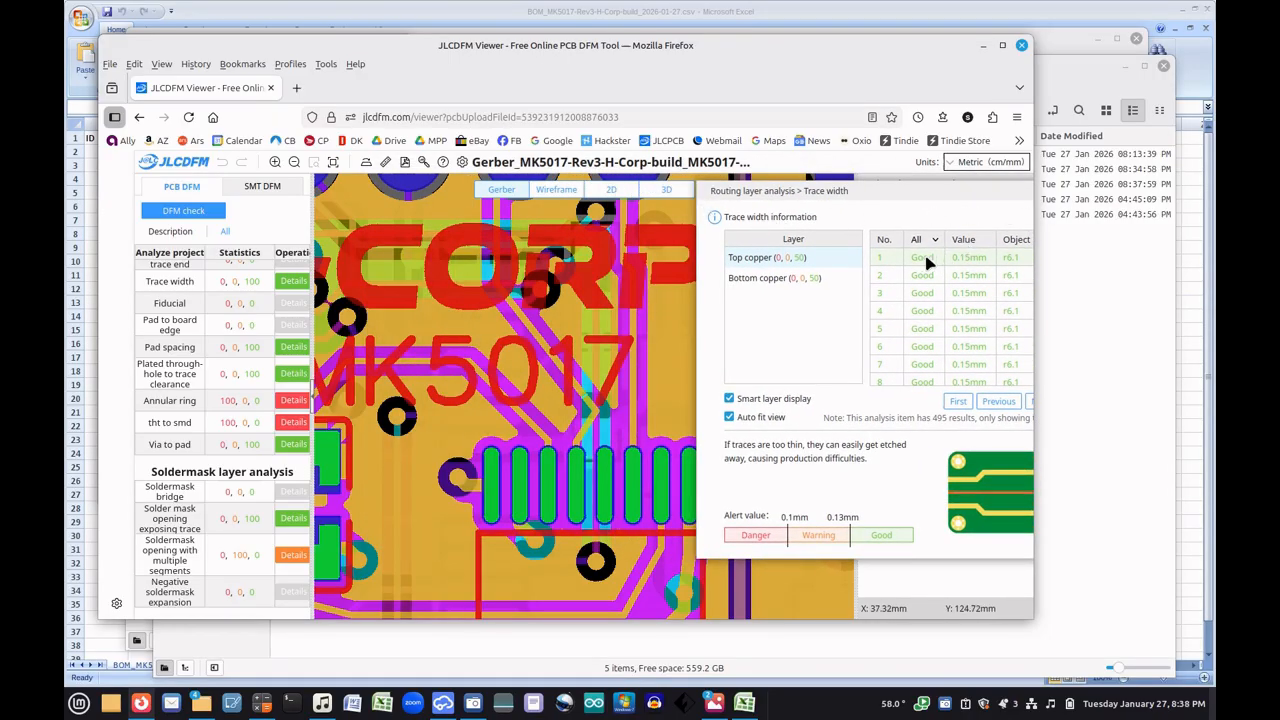
pyautogui.moveTo(925, 202); pyautogui.dragTo(753, 203)
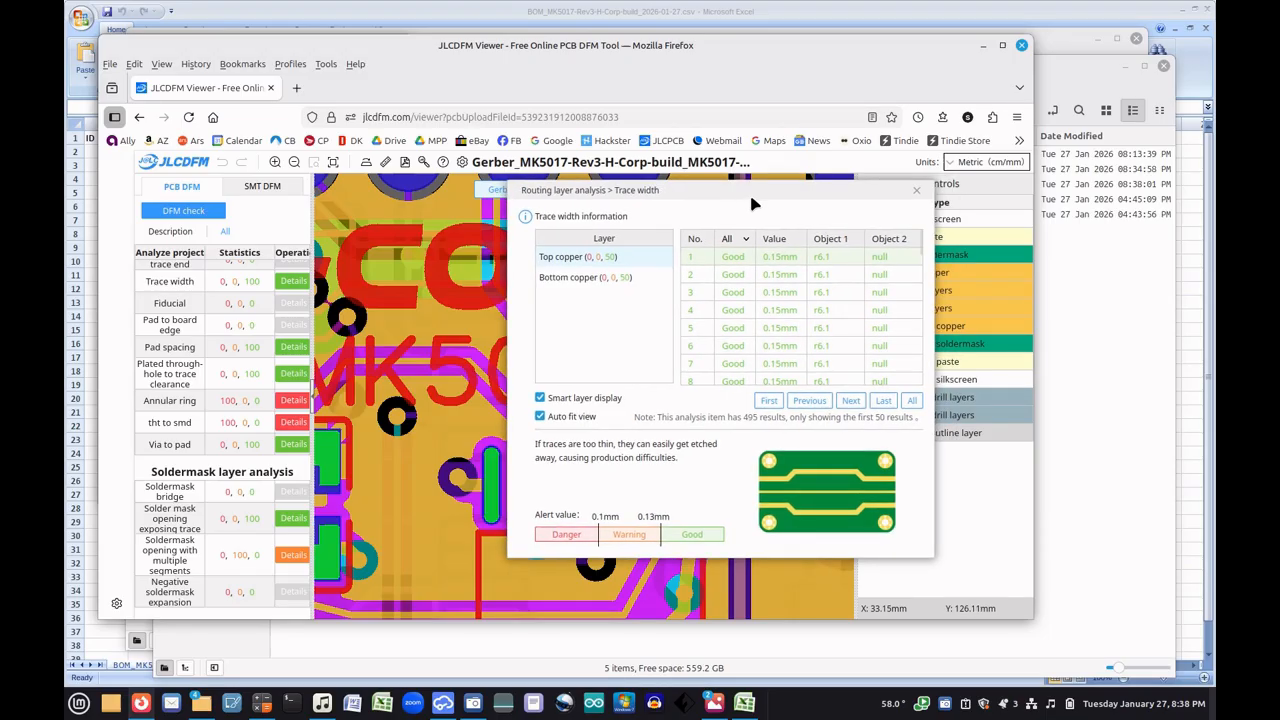
pyautogui.click(916, 191)
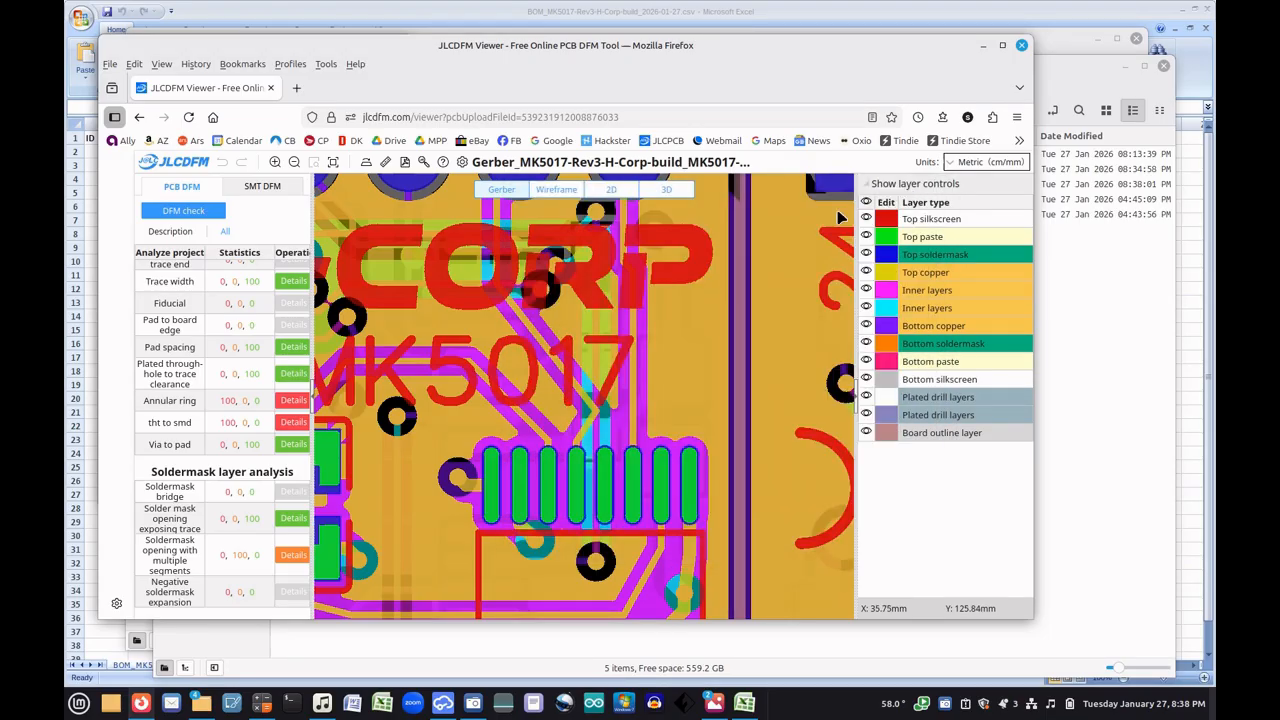
# Open the annular ring details and inspect the first flagged top copper via on the board
pyautogui.click(292, 402)
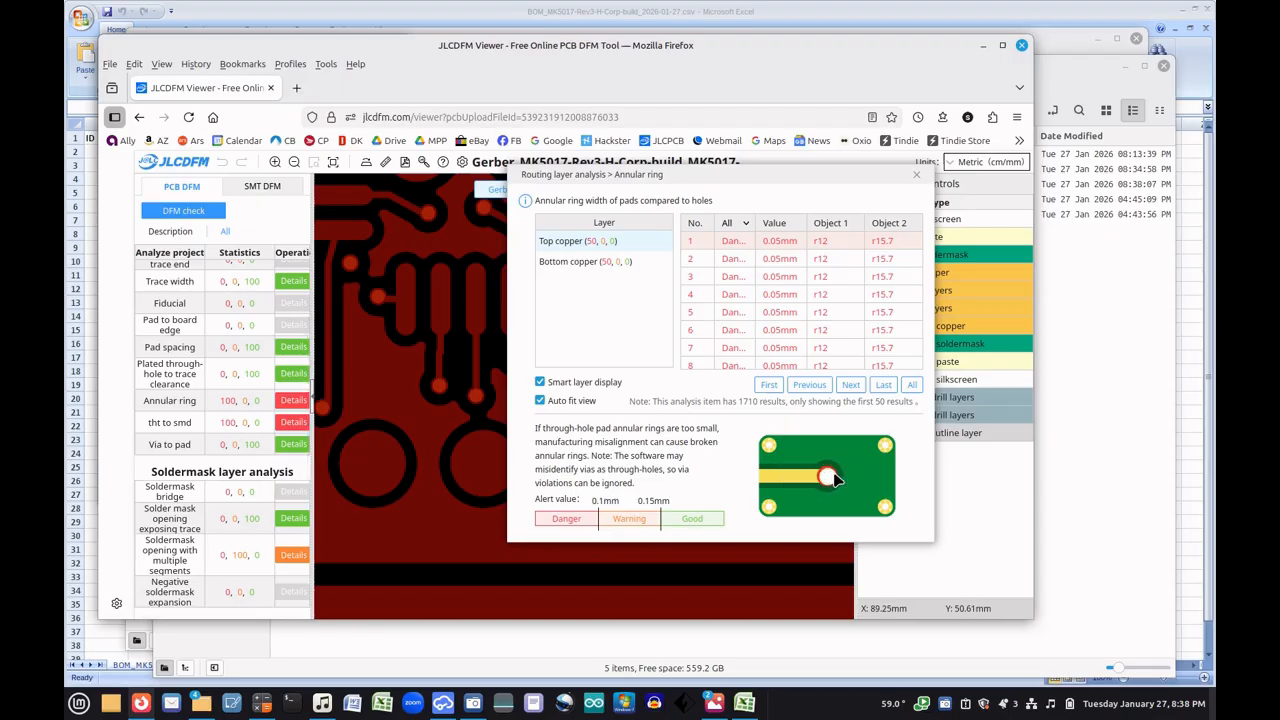
pyautogui.moveTo(677, 182); pyautogui.dragTo(845, 195)
pyautogui.scroll(5, 580, 415)
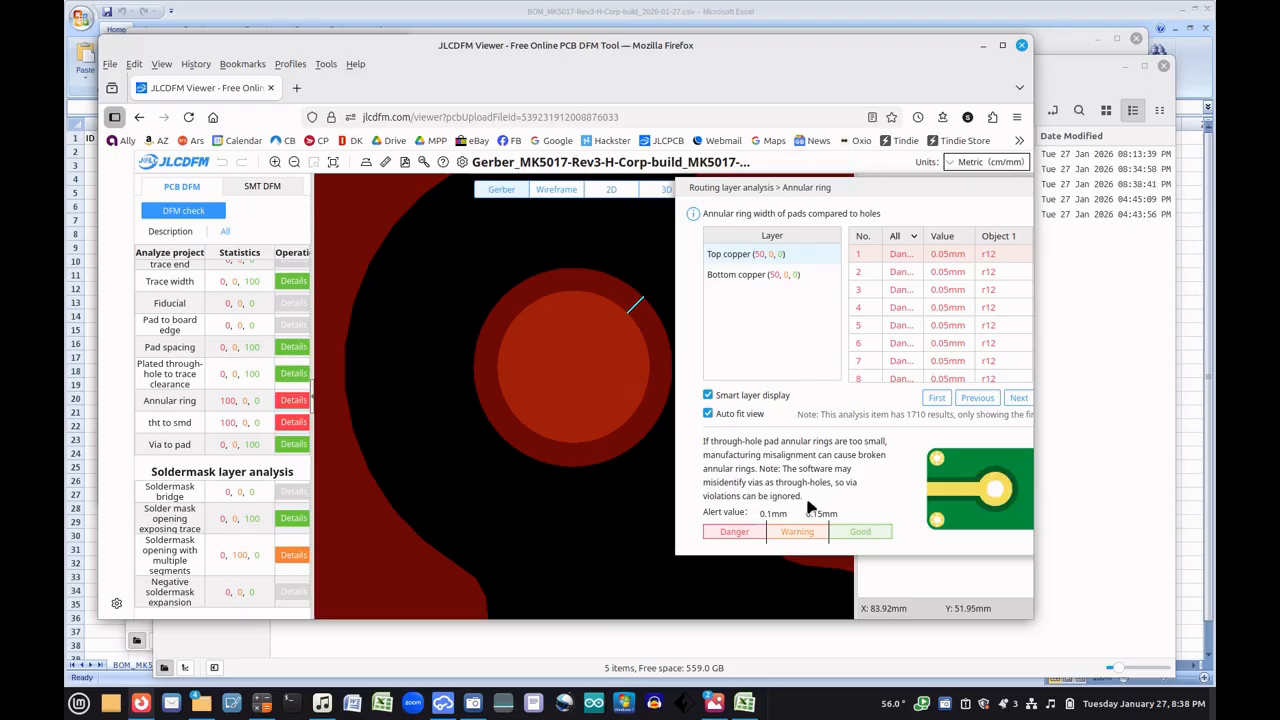
pyautogui.scroll(-3, 528, 445)
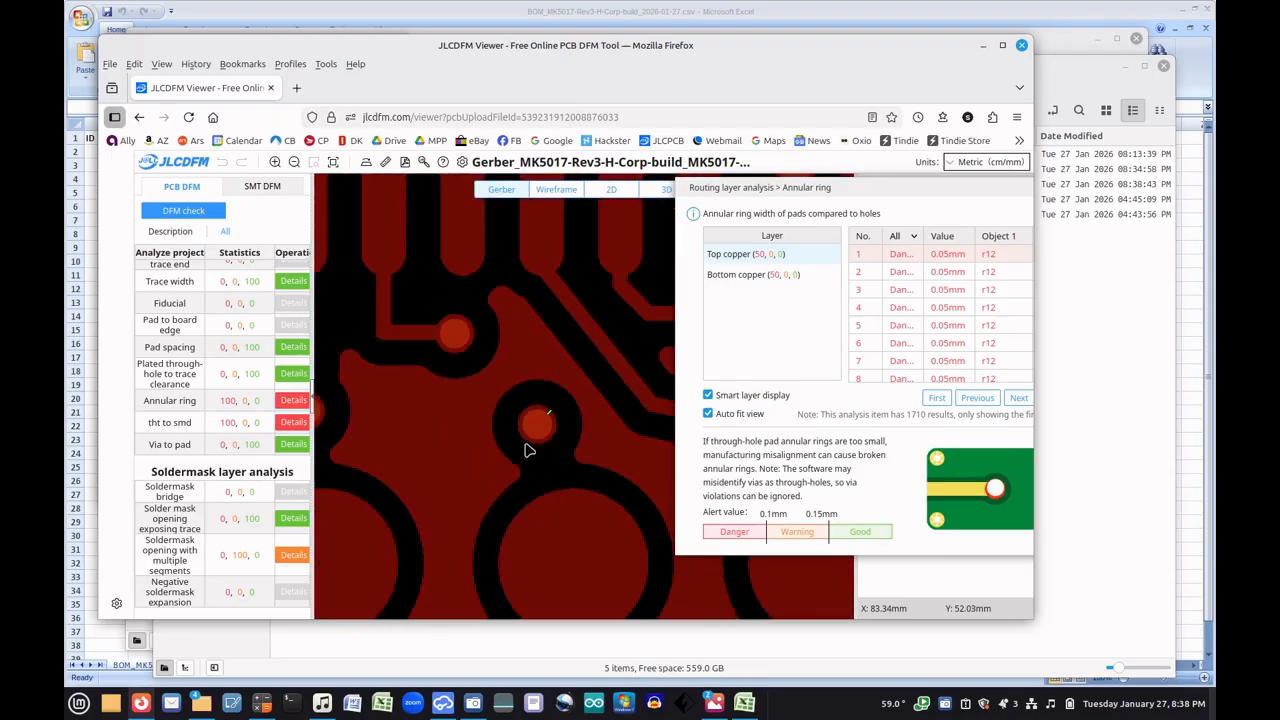
pyautogui.scroll(-2, 525, 445)
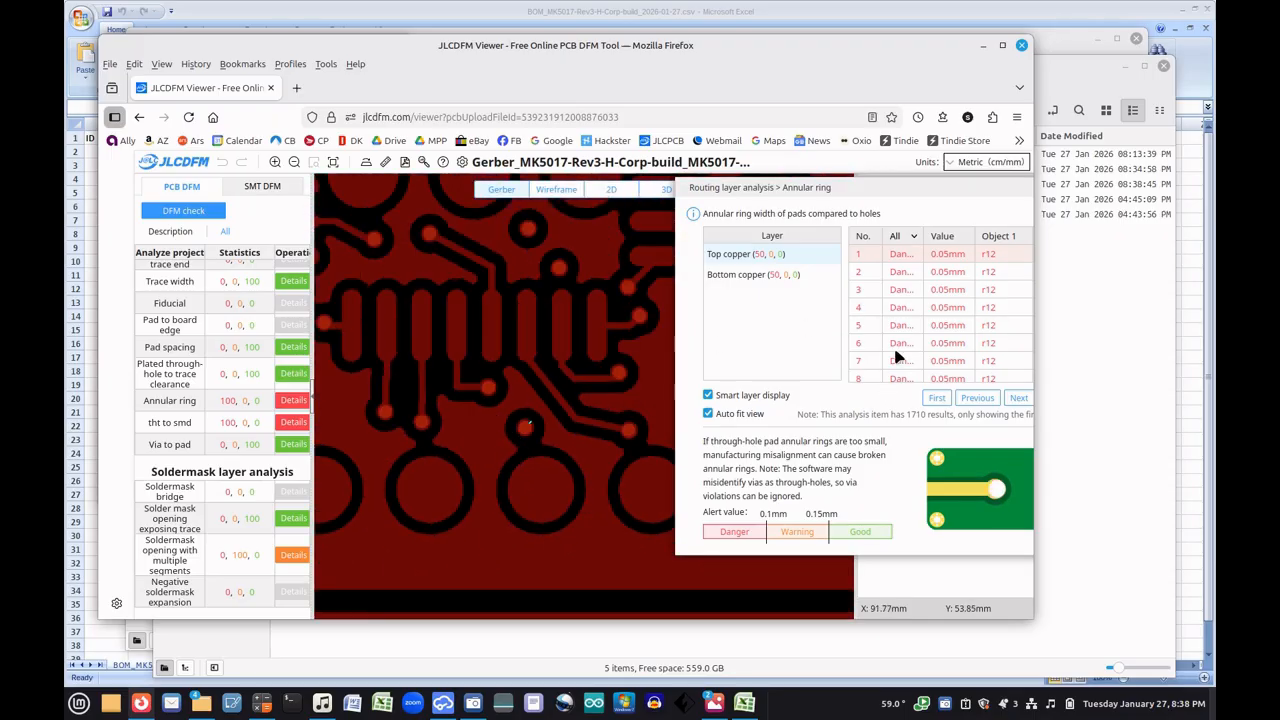
# Select result 47 in the annular ring list, inspect its via, and close the details
pyautogui.moveTo(918, 191); pyautogui.dragTo(794, 190)
pyautogui.moveTo(971, 251); pyautogui.dragTo(970, 395)
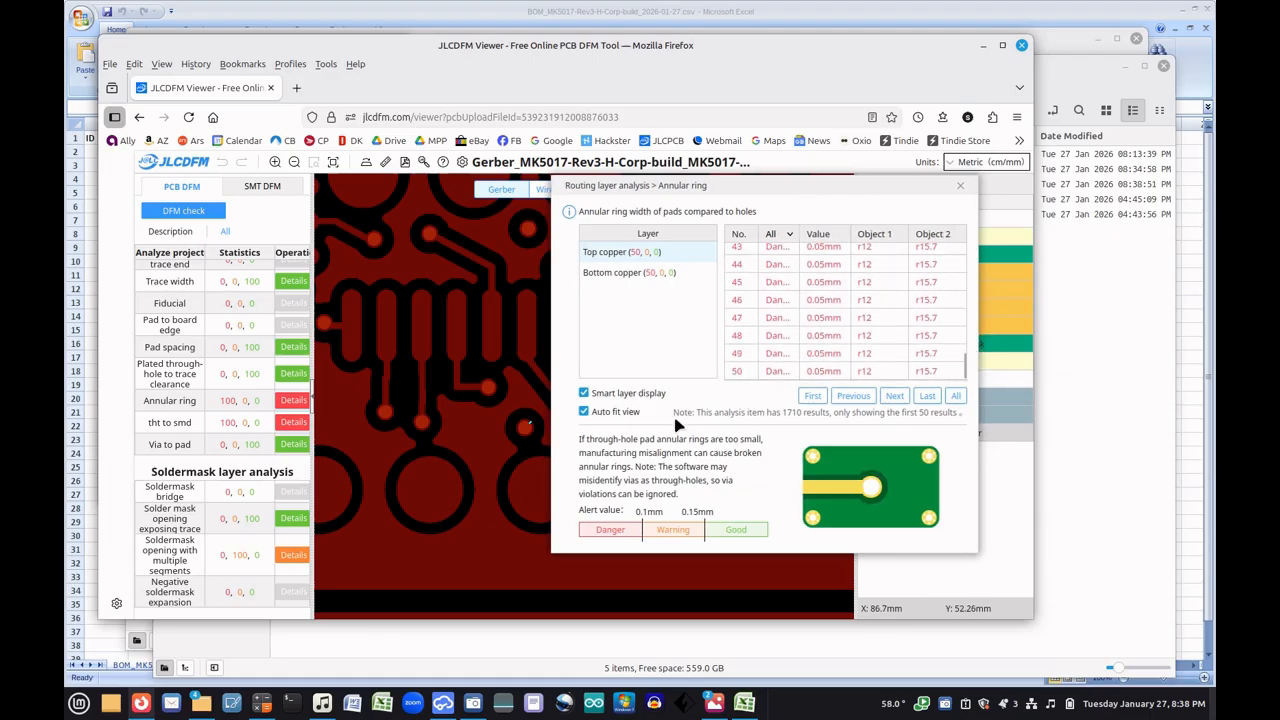
pyautogui.click(777, 318)
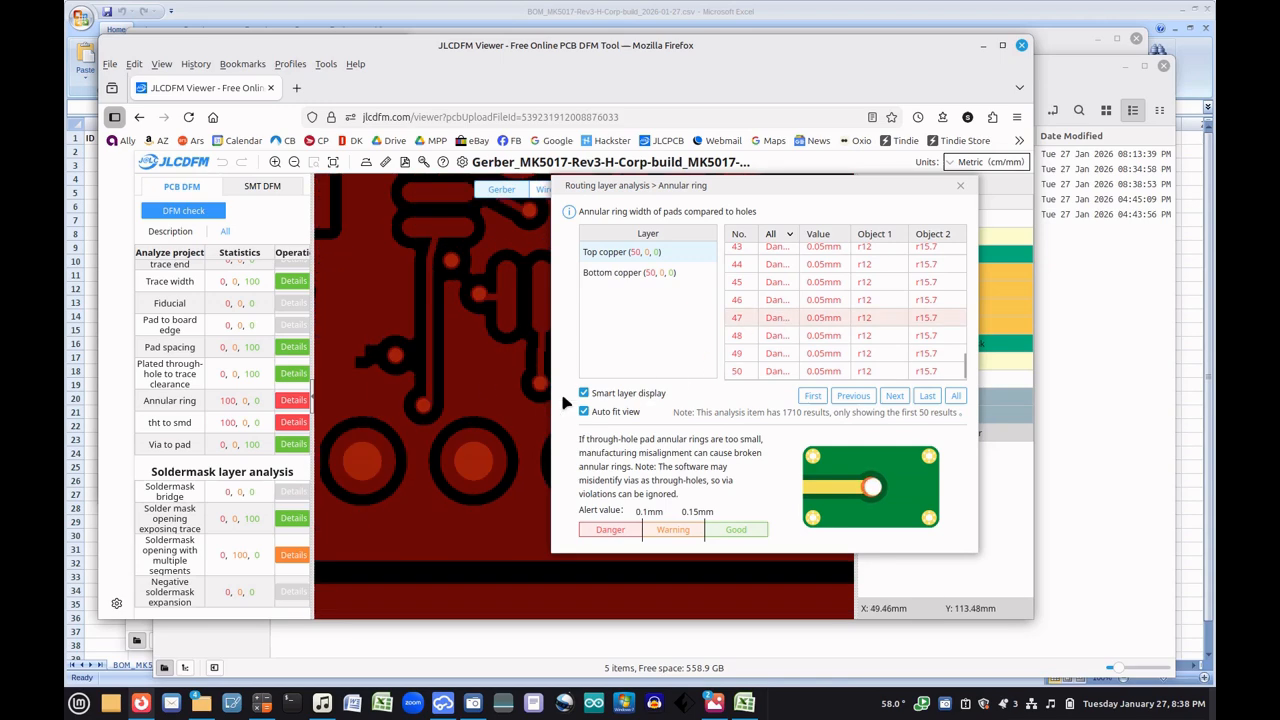
pyautogui.moveTo(604, 190); pyautogui.dragTo(820, 201)
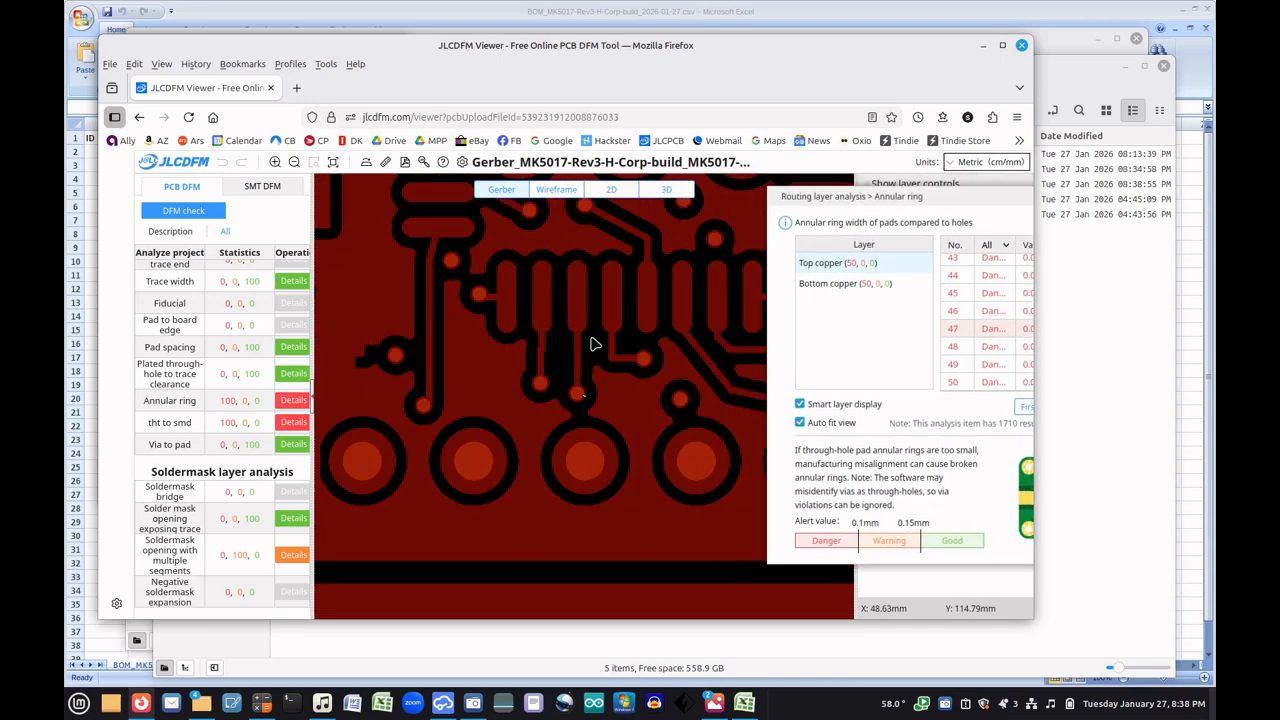
pyautogui.scroll(3, 574, 408)
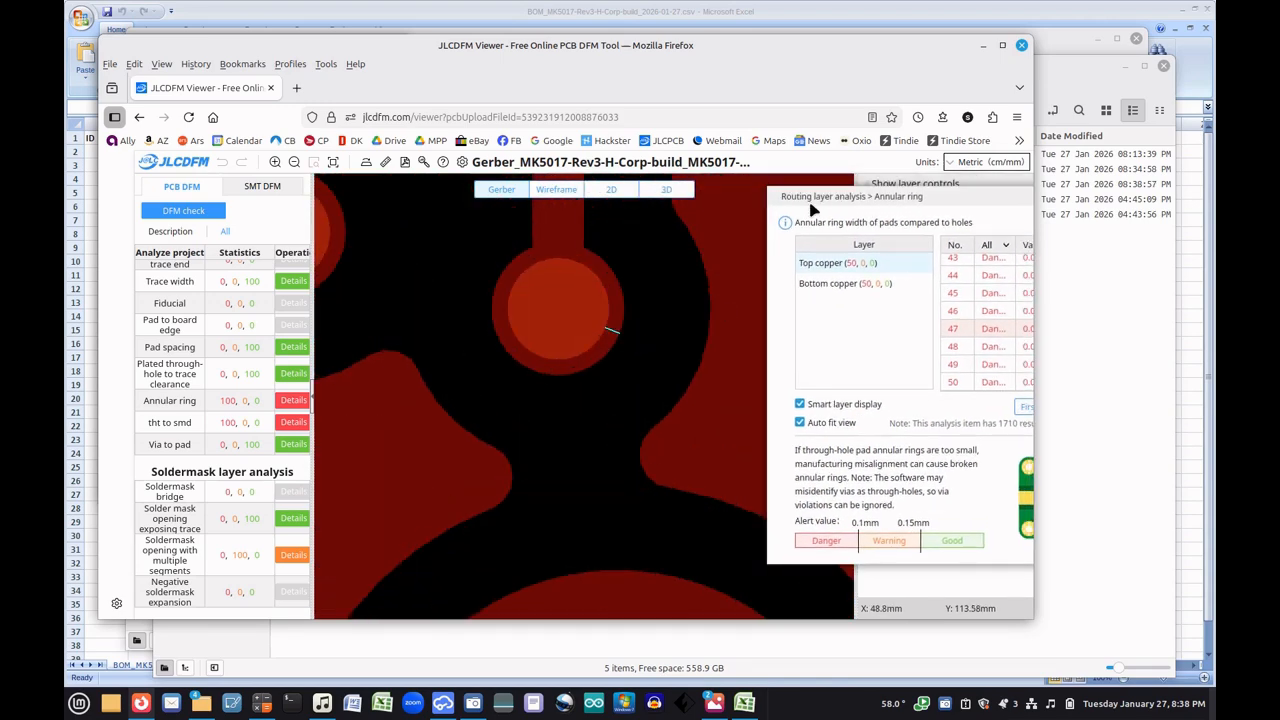
pyautogui.moveTo(775, 207); pyautogui.dragTo(505, 203)
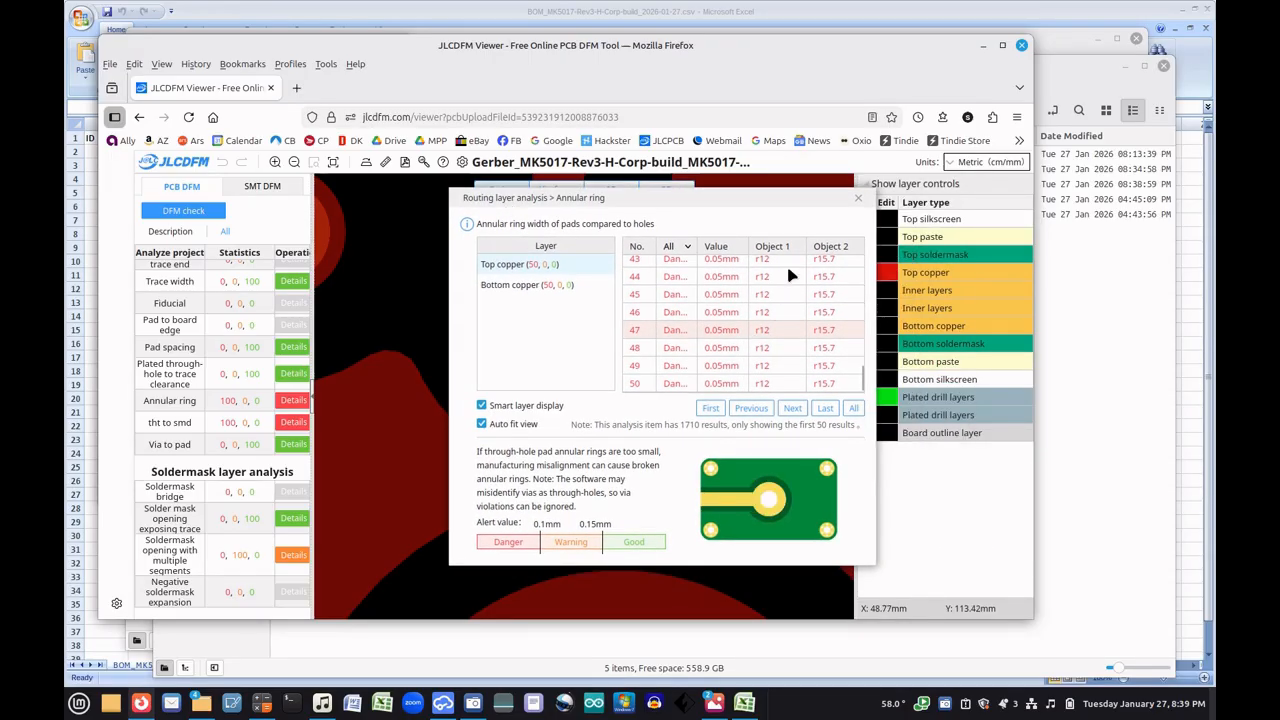
pyautogui.click(858, 202)
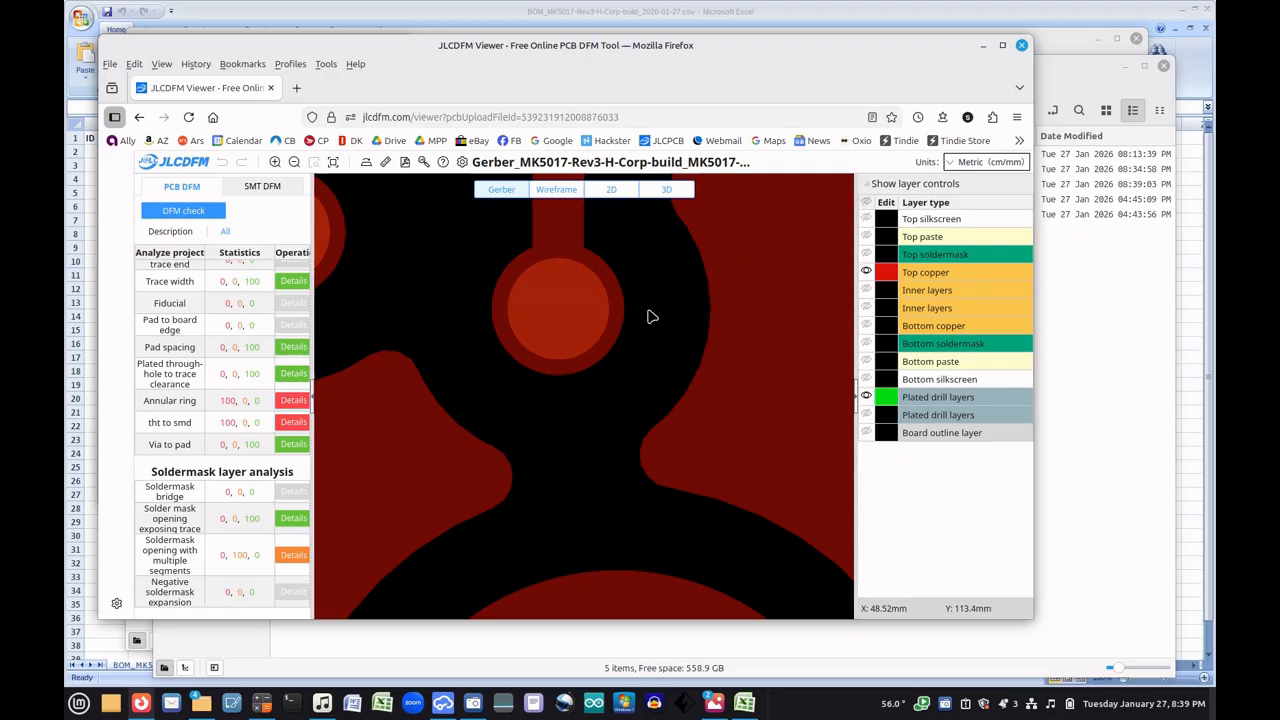
# Inspect the first tht to smd result on the top copper layer and close its details
pyautogui.click(292, 423)
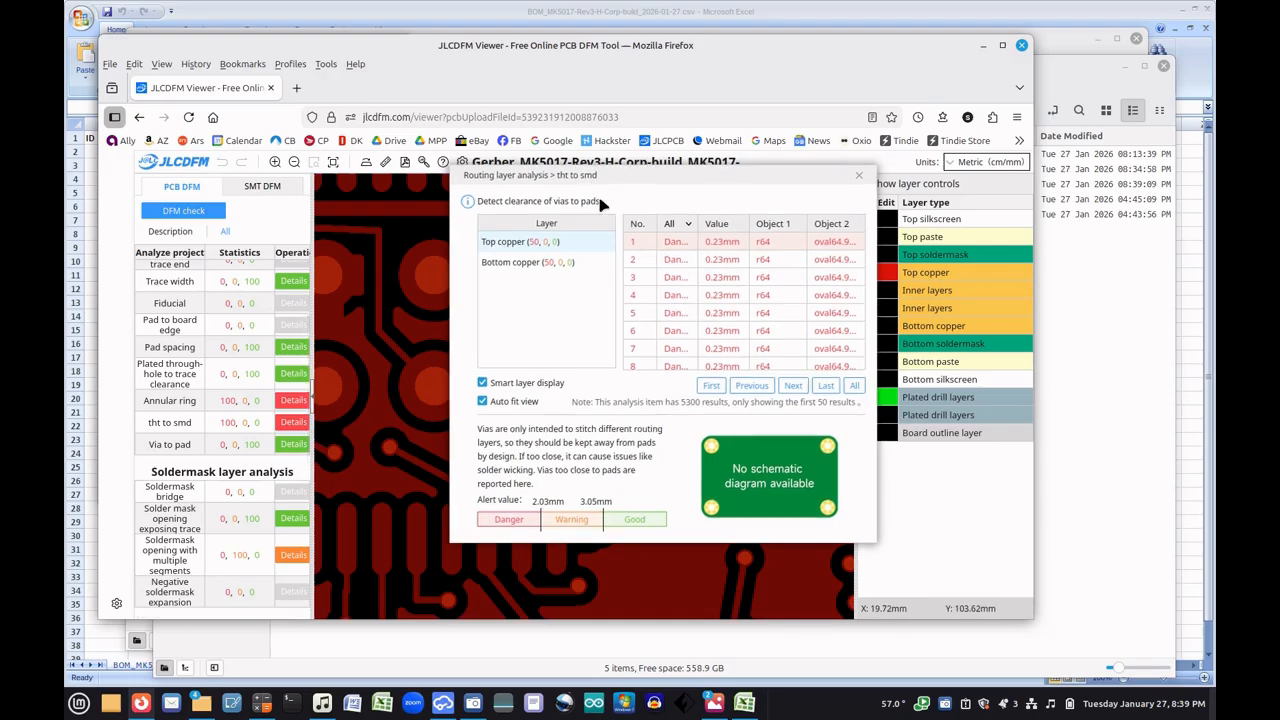
pyautogui.moveTo(587, 179); pyautogui.dragTo(770, 205)
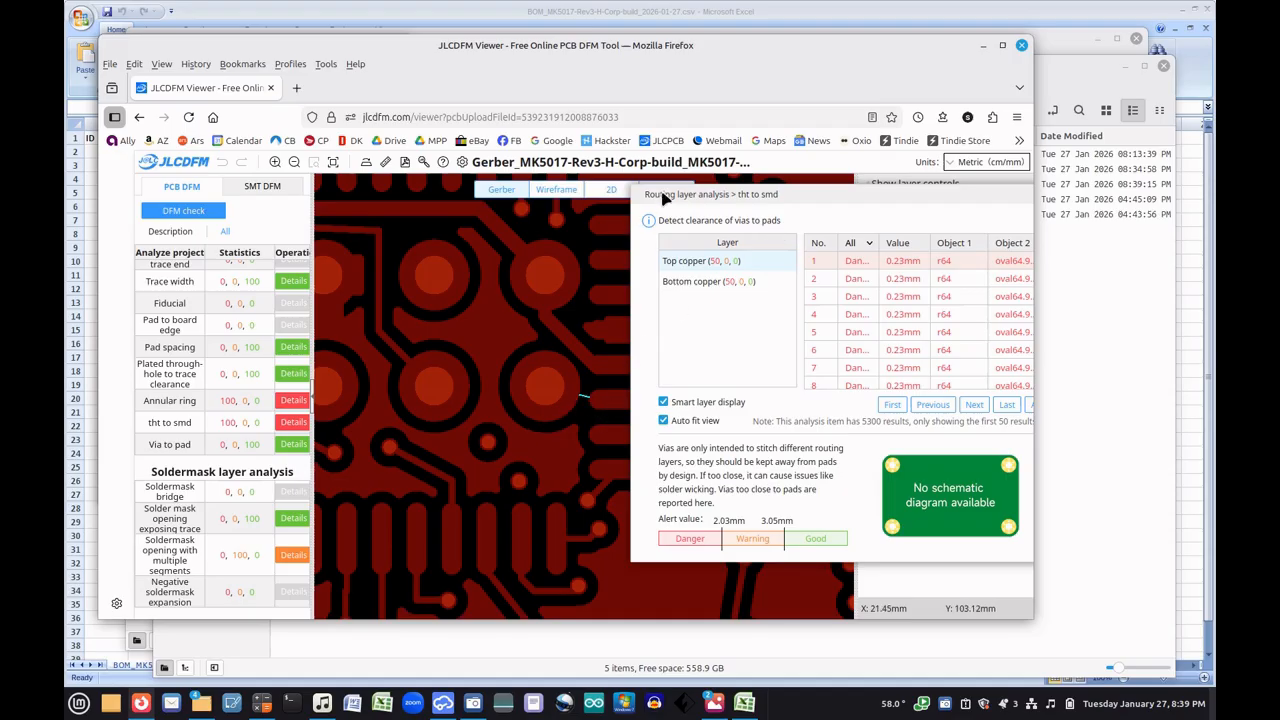
pyautogui.moveTo(666, 196); pyautogui.dragTo(724, 199)
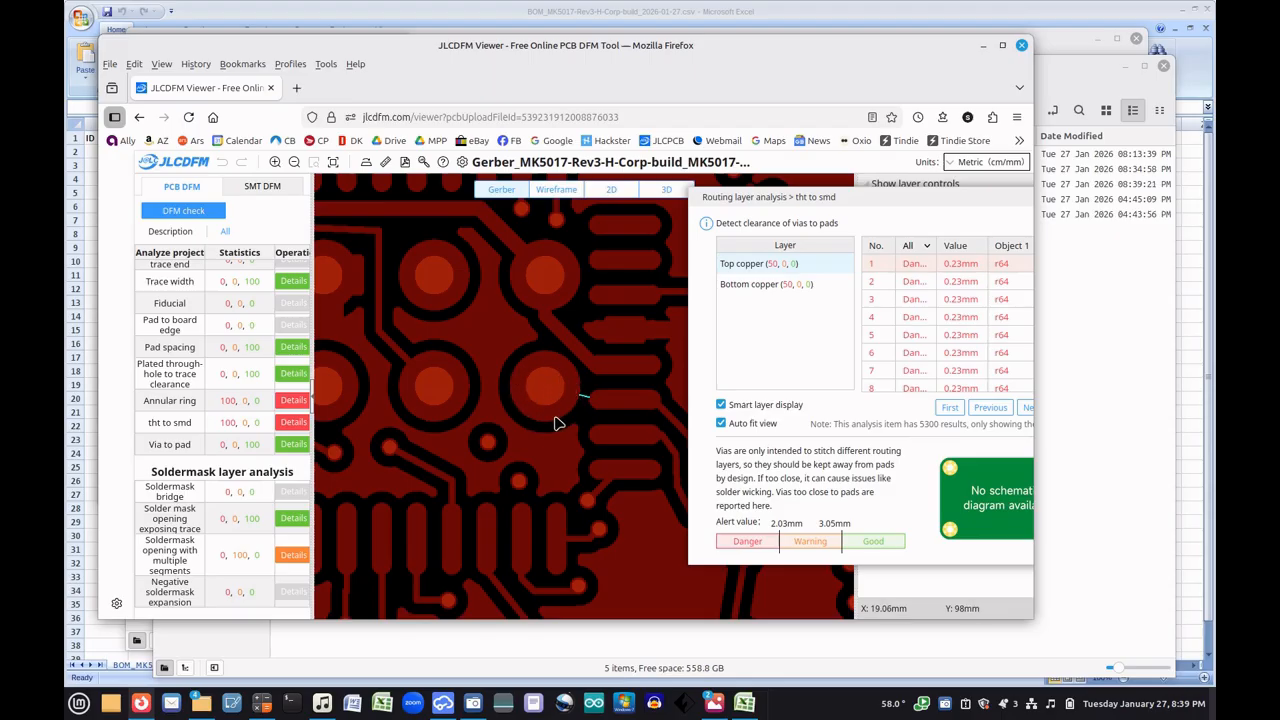
pyautogui.scroll(3, 573, 413)
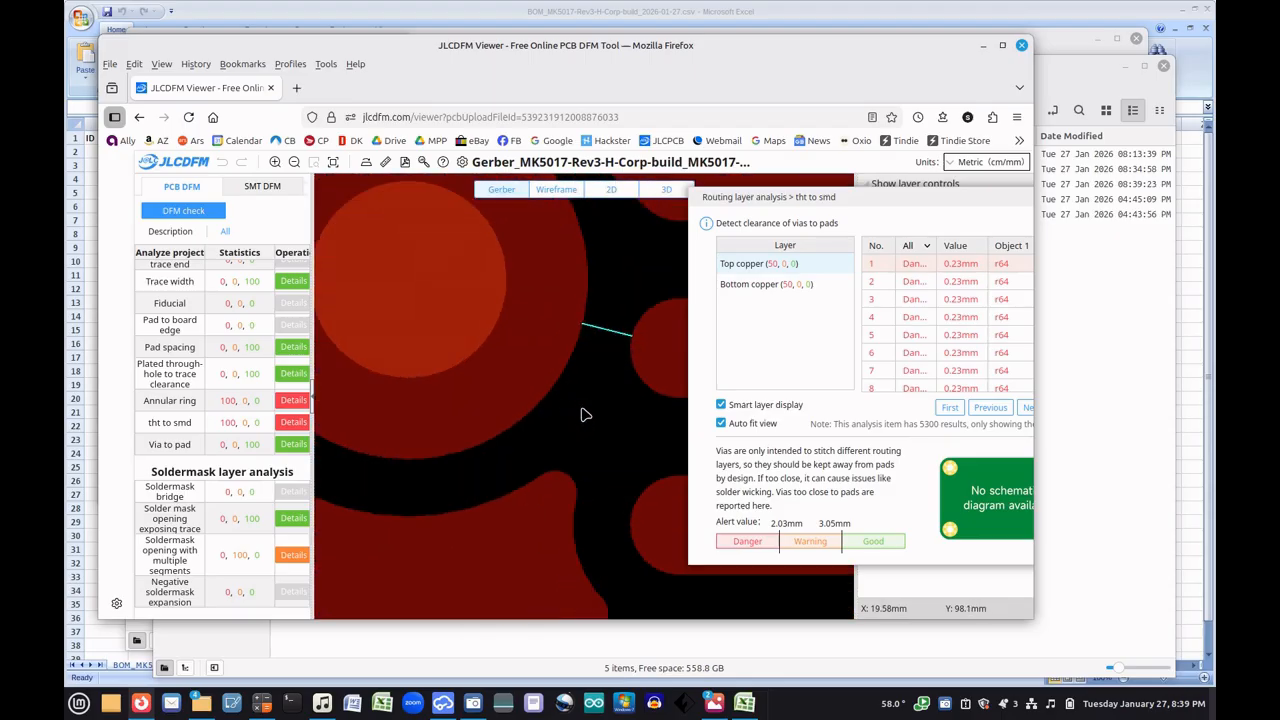
pyautogui.scroll(-2, 575, 410)
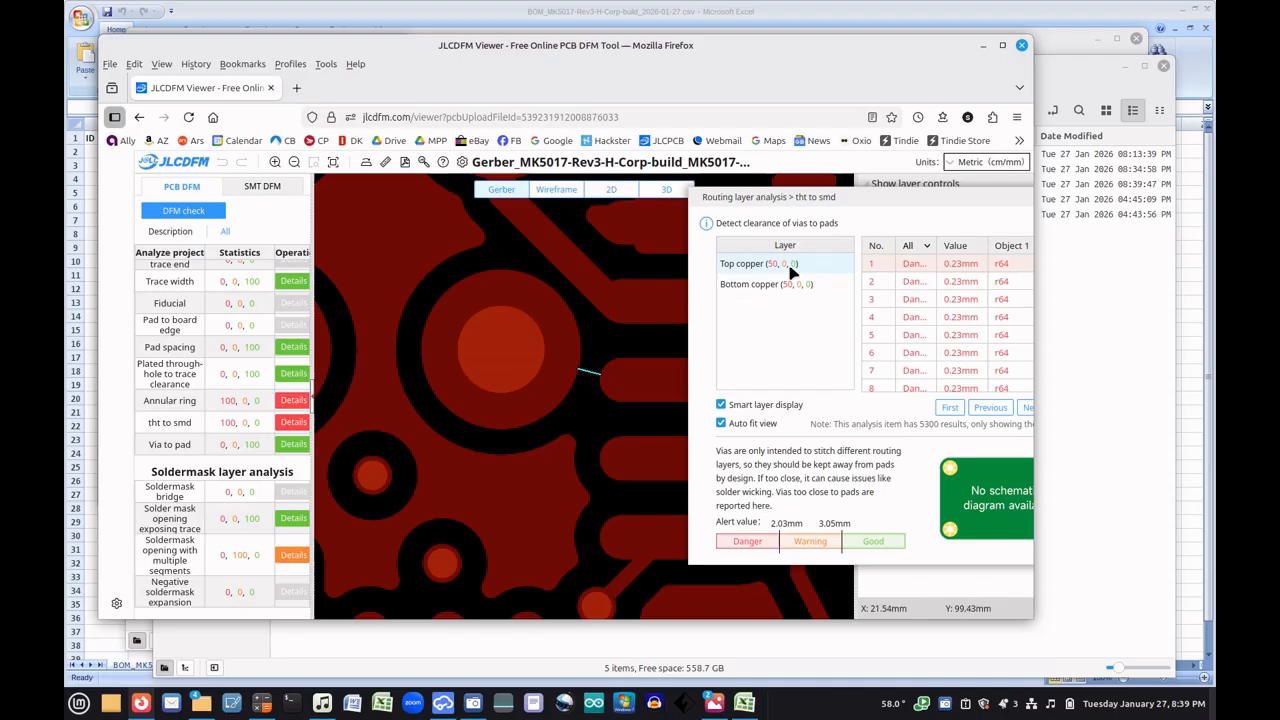
pyautogui.moveTo(848, 197); pyautogui.dragTo(664, 204)
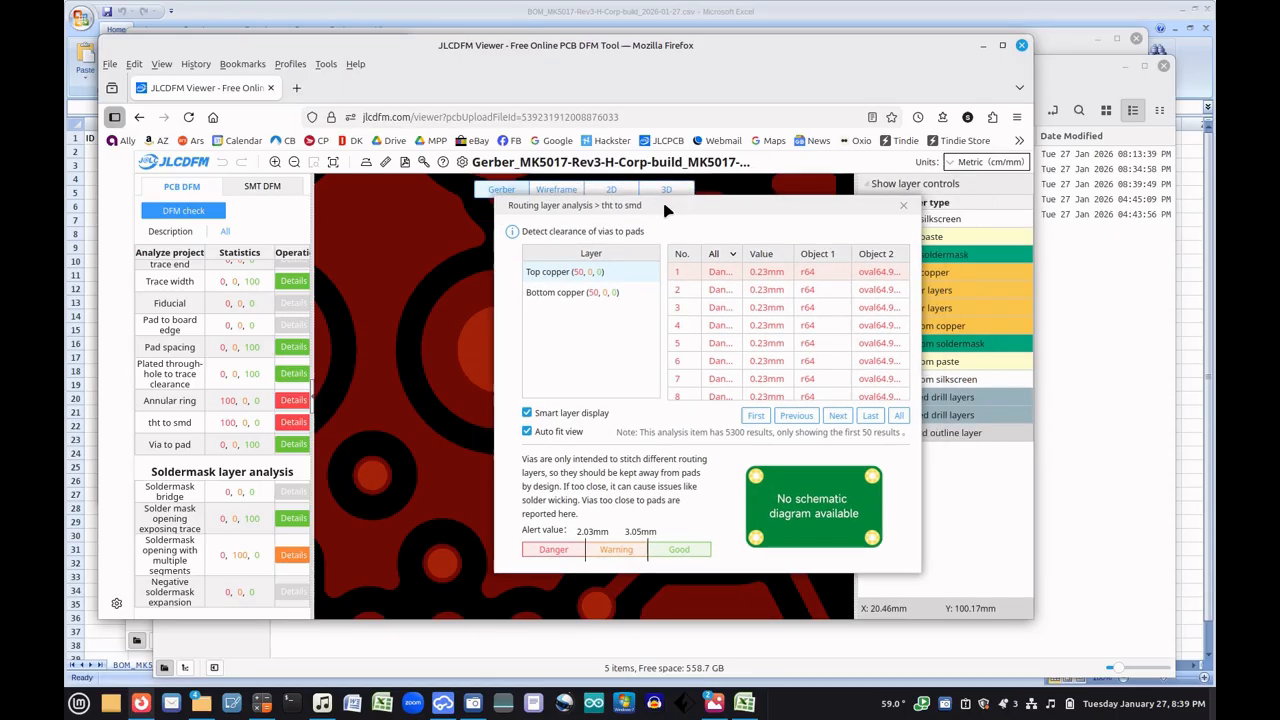
pyautogui.click(904, 207)
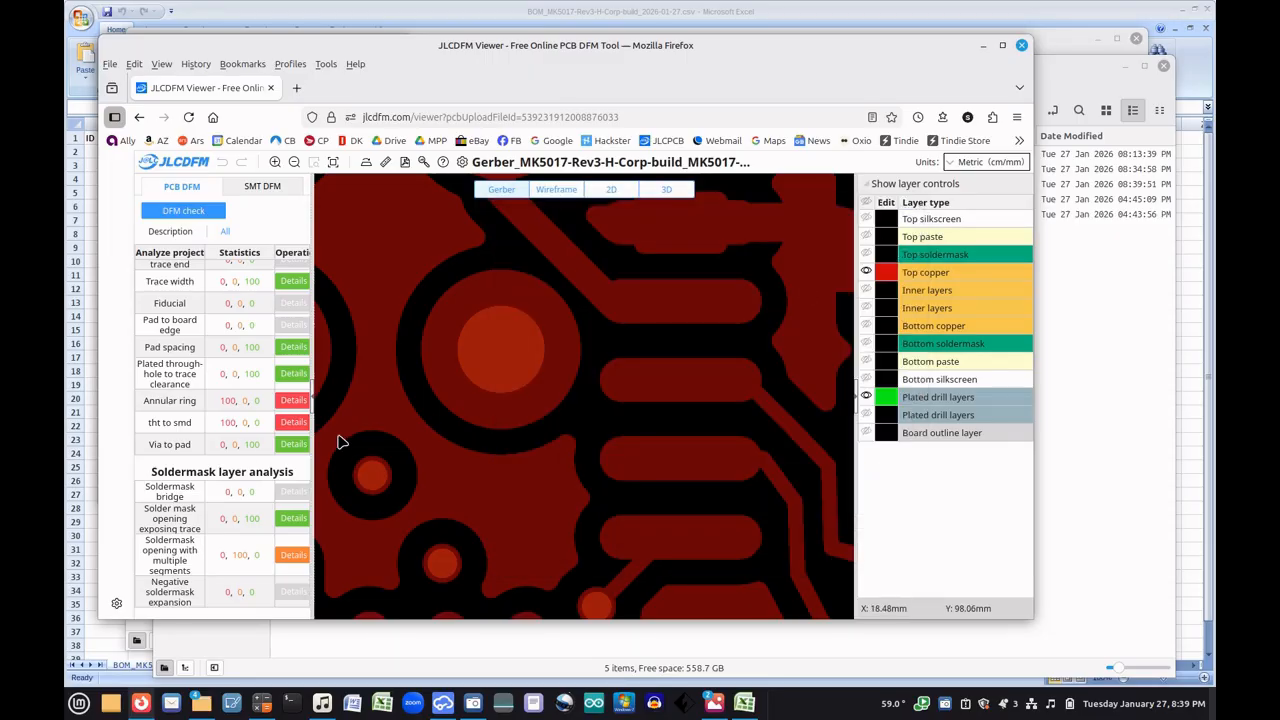
# Inspect the first silkscreen to pad result on the top silkscreen and close its details
pyautogui.scroll(-3, 244, 489)
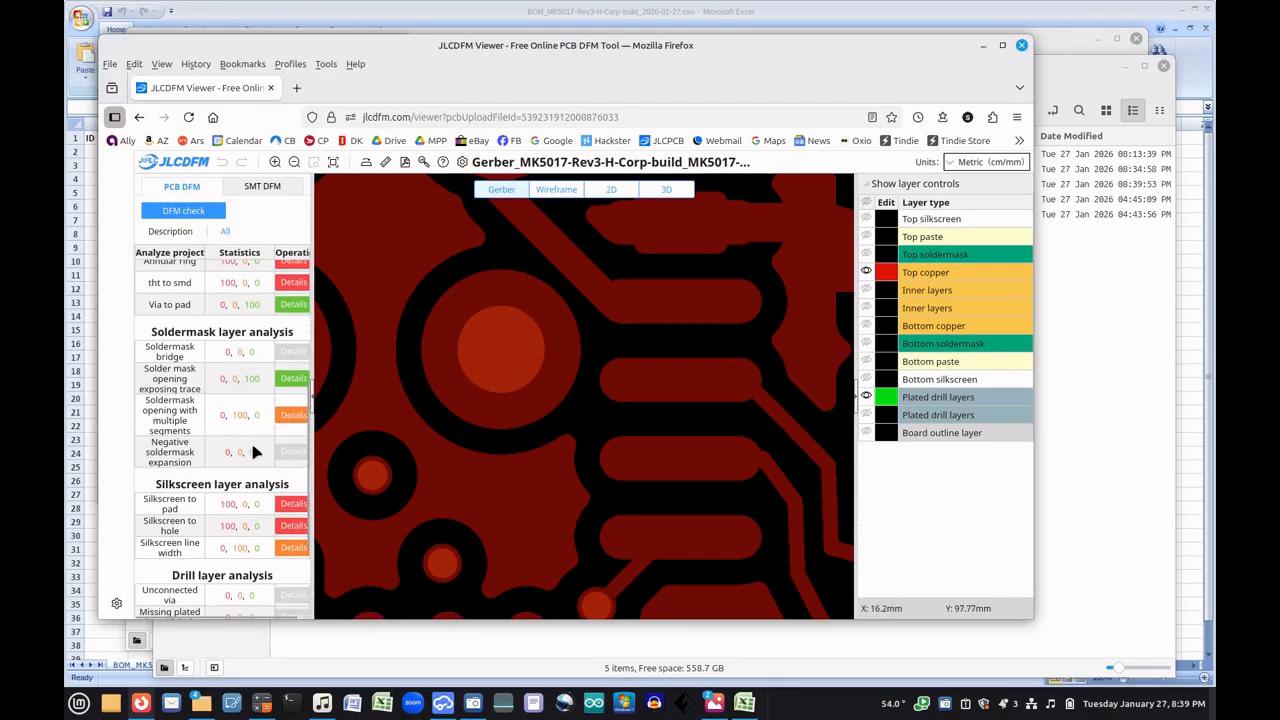
pyautogui.scroll(-3, 257, 453)
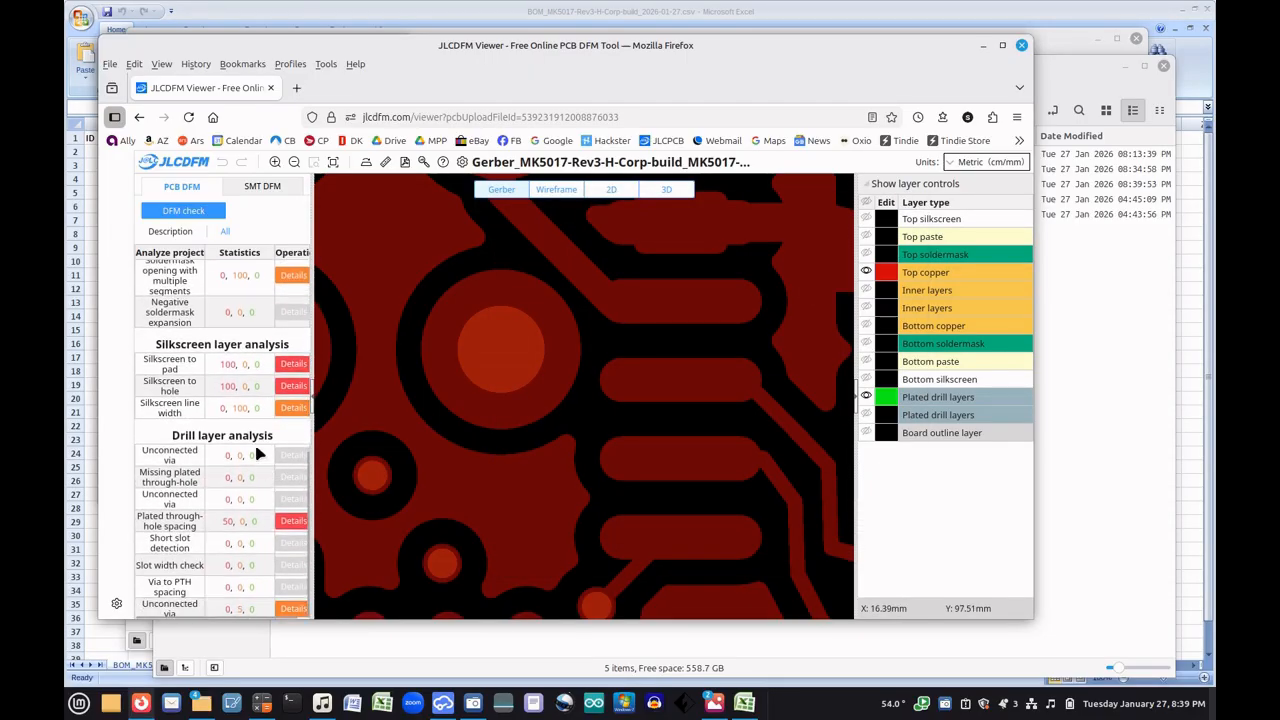
pyautogui.click(292, 366)
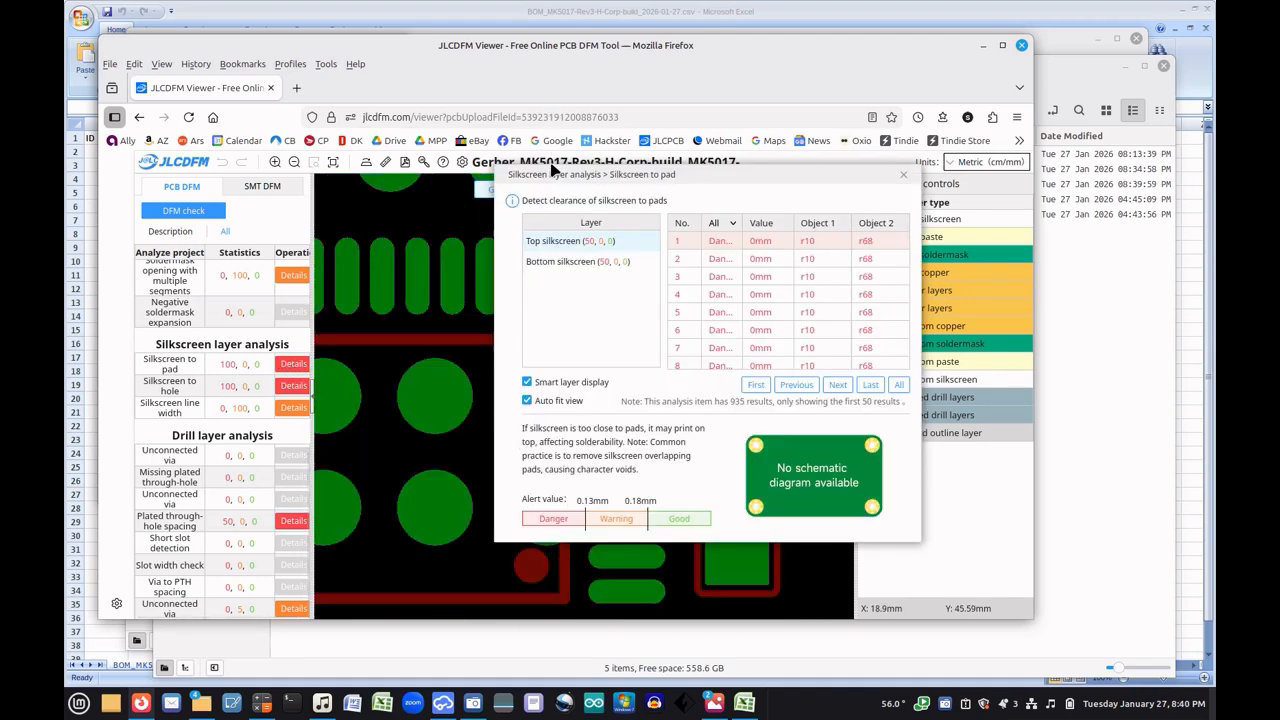
pyautogui.moveTo(563, 183); pyautogui.dragTo(718, 195)
pyautogui.scroll(5, 583, 420)
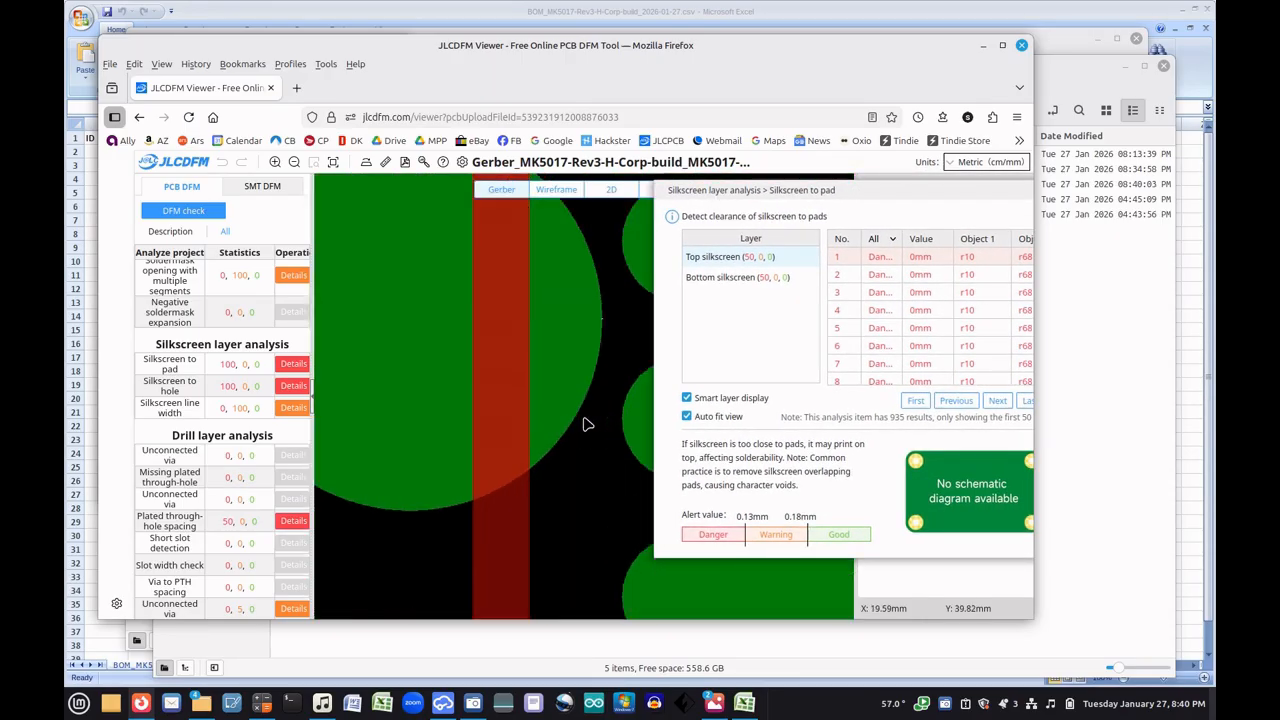
pyautogui.scroll(-5, 583, 420)
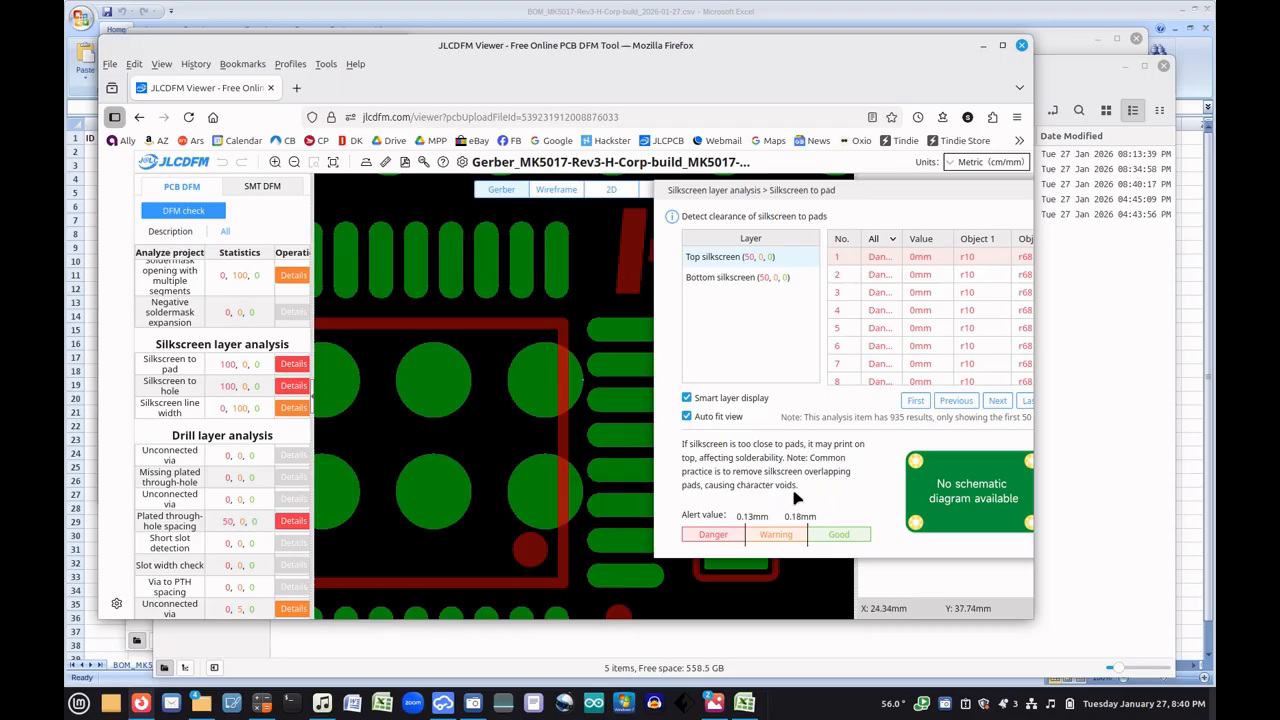
pyautogui.moveTo(872, 196); pyautogui.dragTo(696, 194)
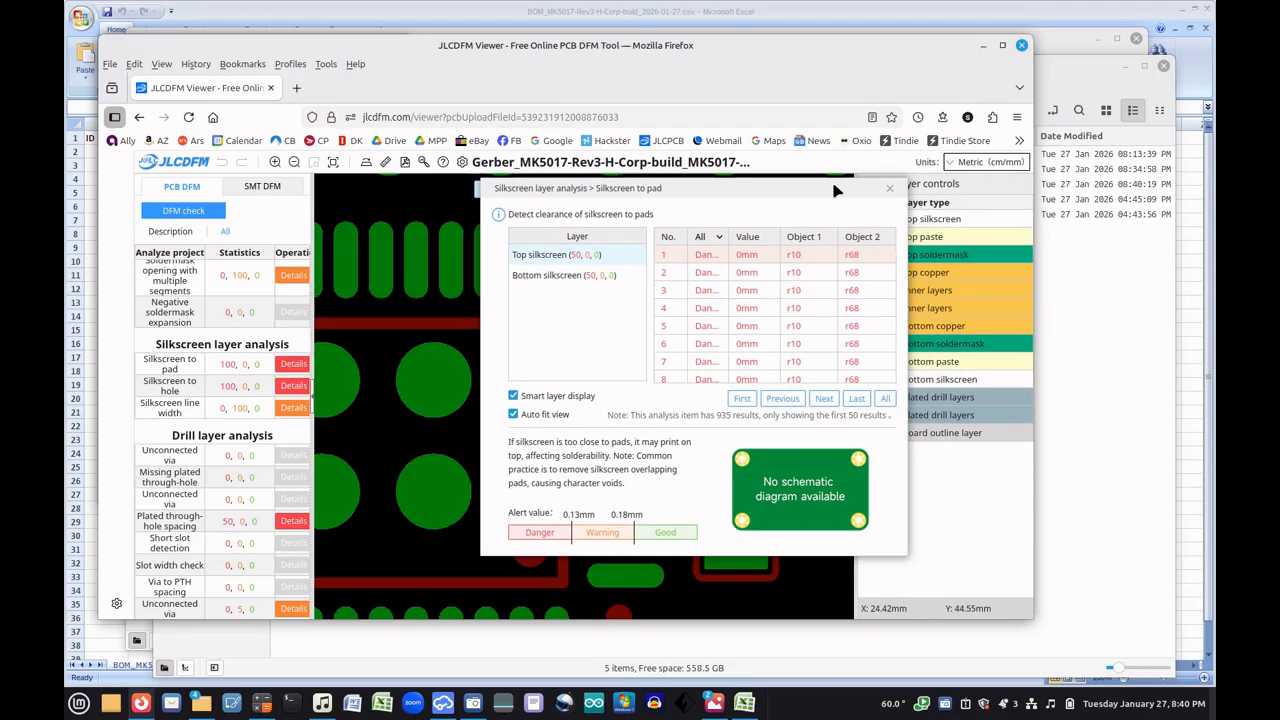
pyautogui.click(890, 191)
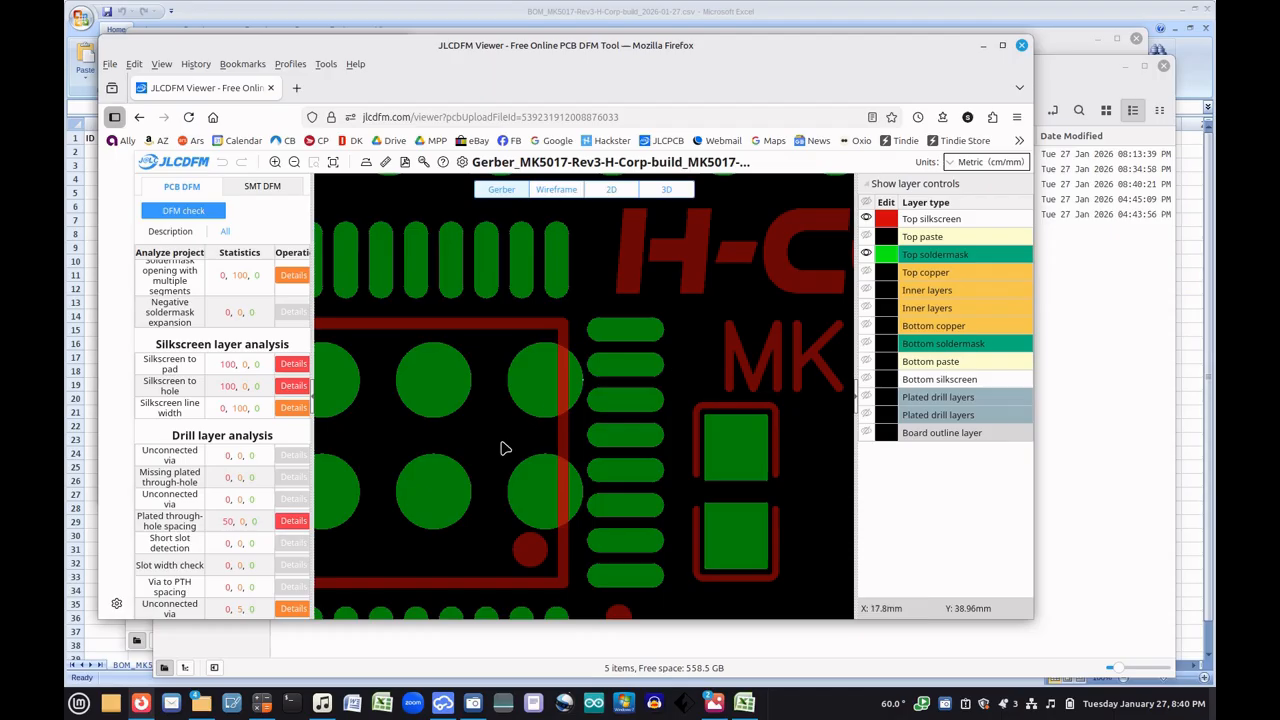
# Open the plated through-hole spacing details and inspect the first flagged pair of holes on the board
pyautogui.click(293, 522)
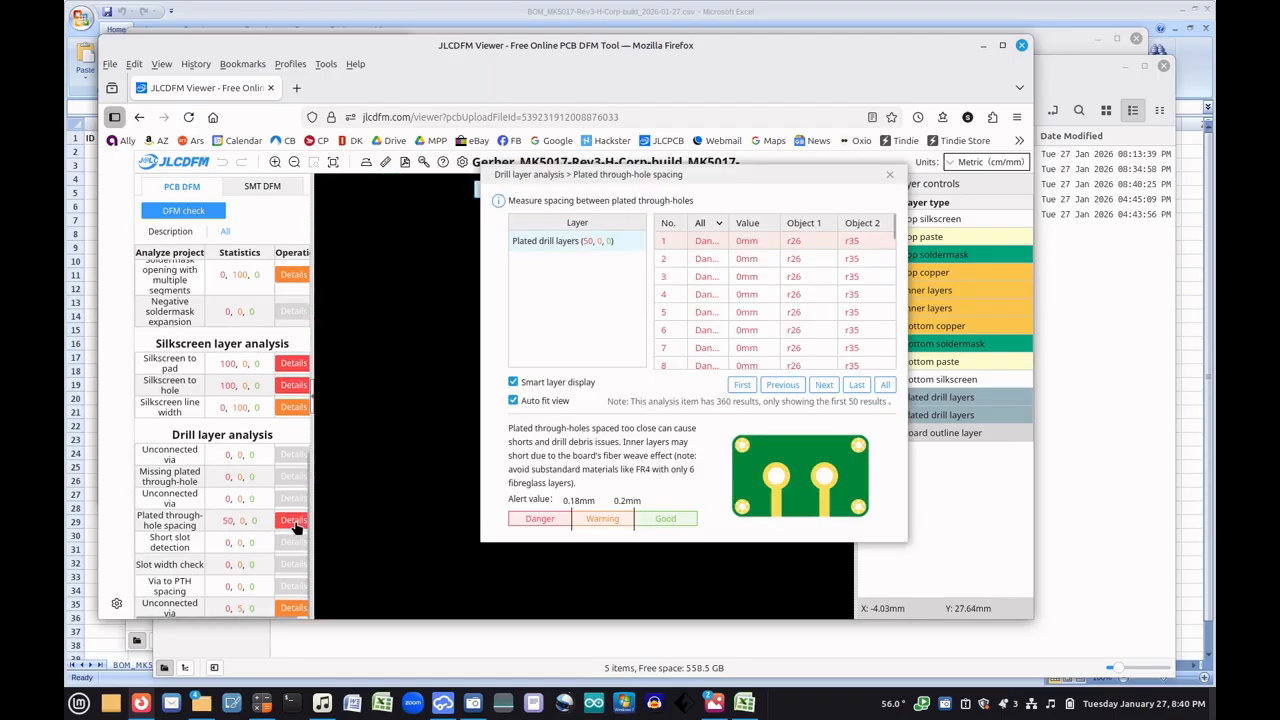
pyautogui.moveTo(623, 175); pyautogui.dragTo(881, 192)
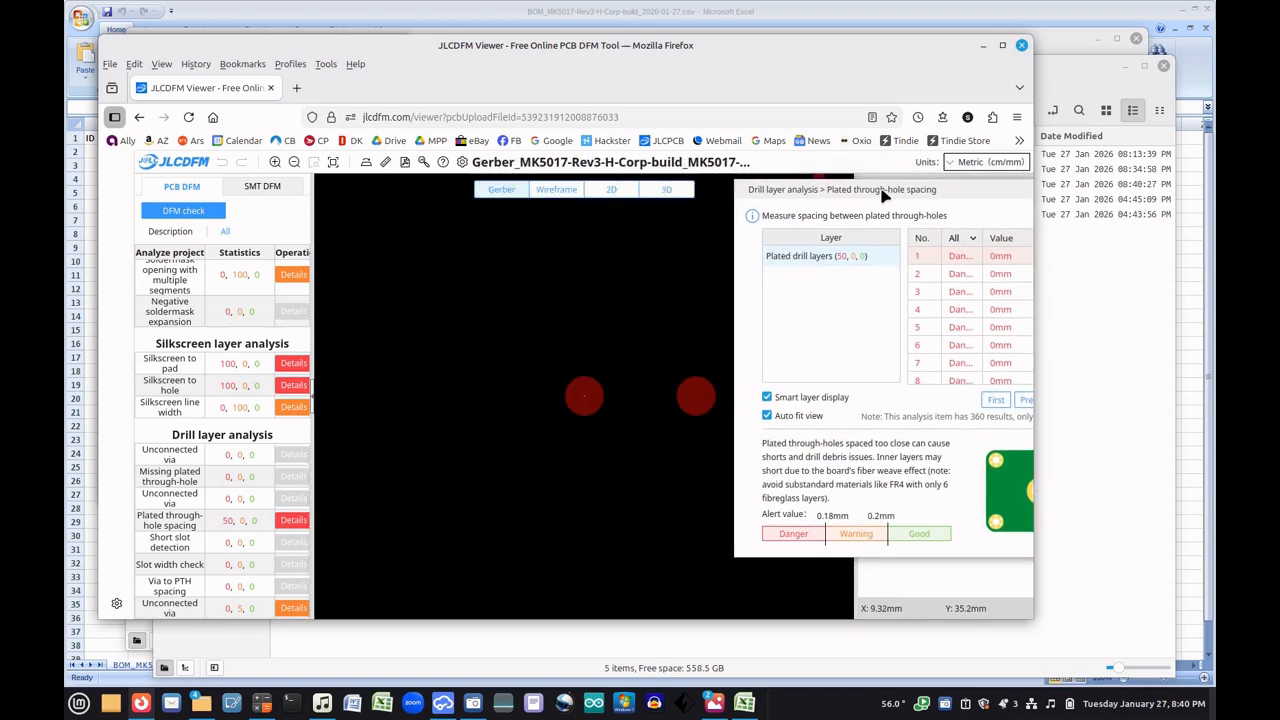
pyautogui.scroll(3, 620, 406)
pyautogui.scroll(-3, 618, 407)
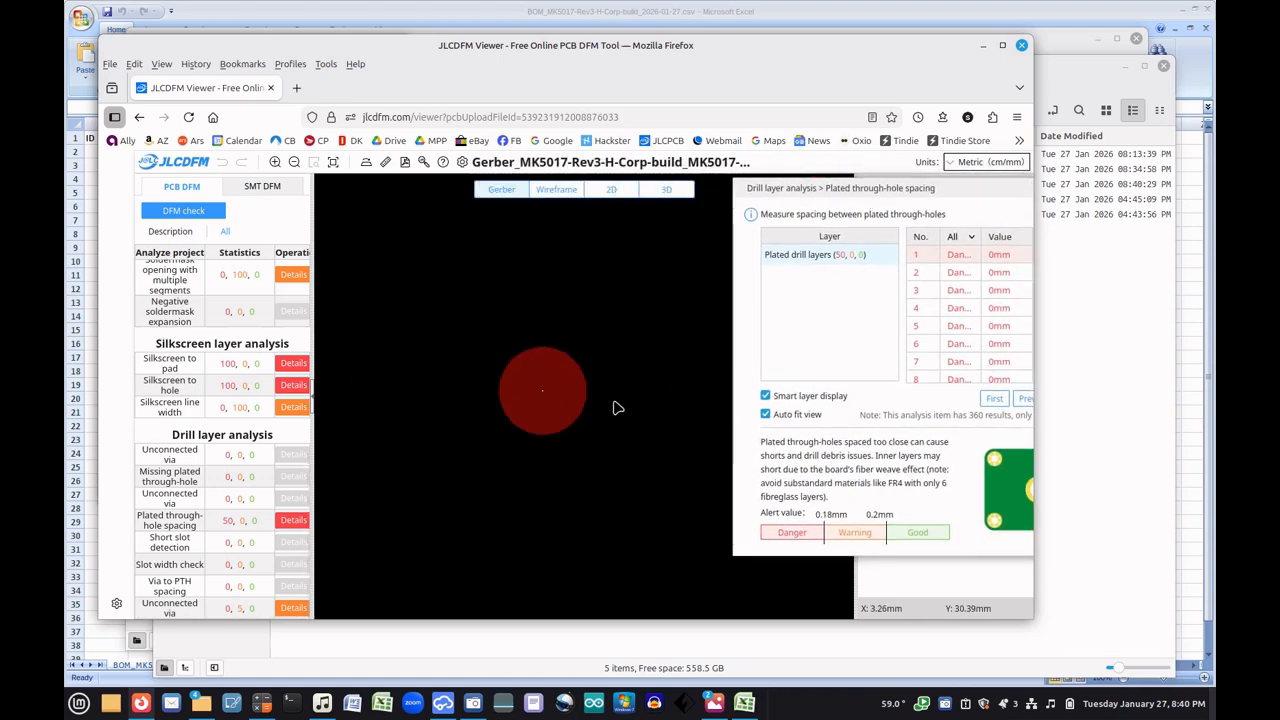
# Show the second plated drill layer, inspect the flagged holes again, and close the plated through-hole spacing details
pyautogui.moveTo(866, 192); pyautogui.dragTo(501, 268)
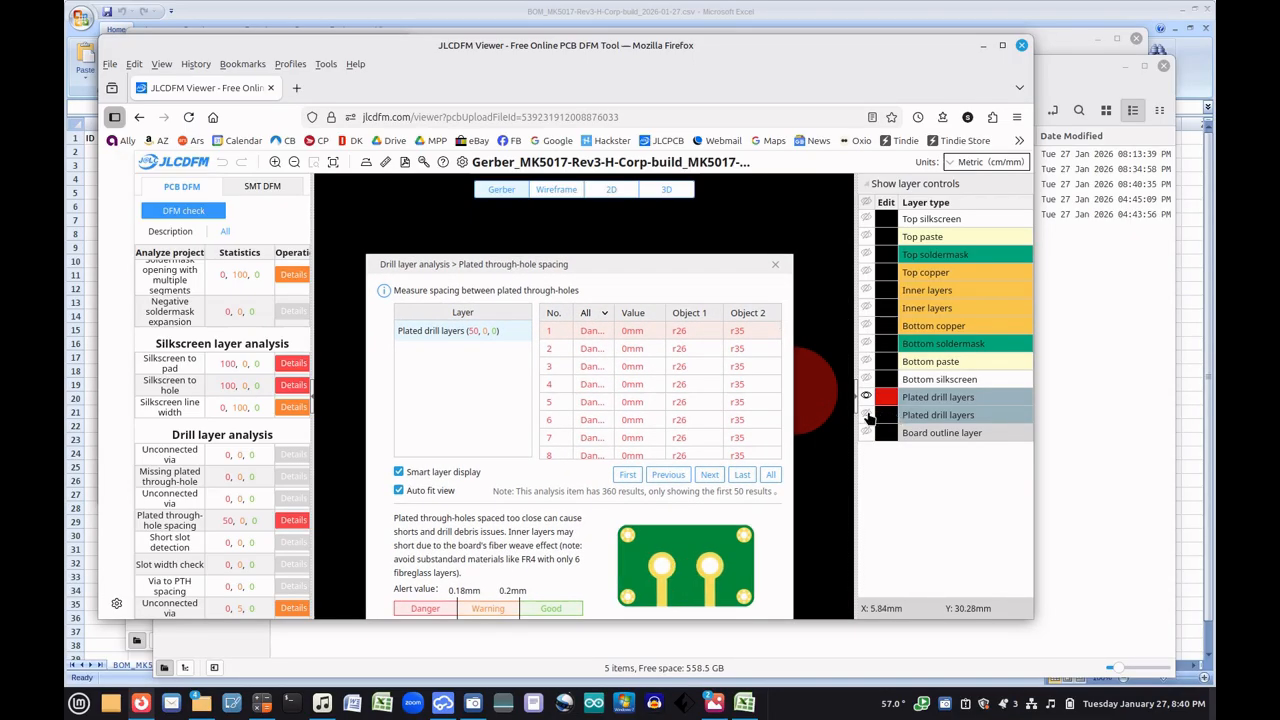
pyautogui.click(866, 414)
pyautogui.moveTo(688, 267); pyautogui.dragTo(1012, 195)
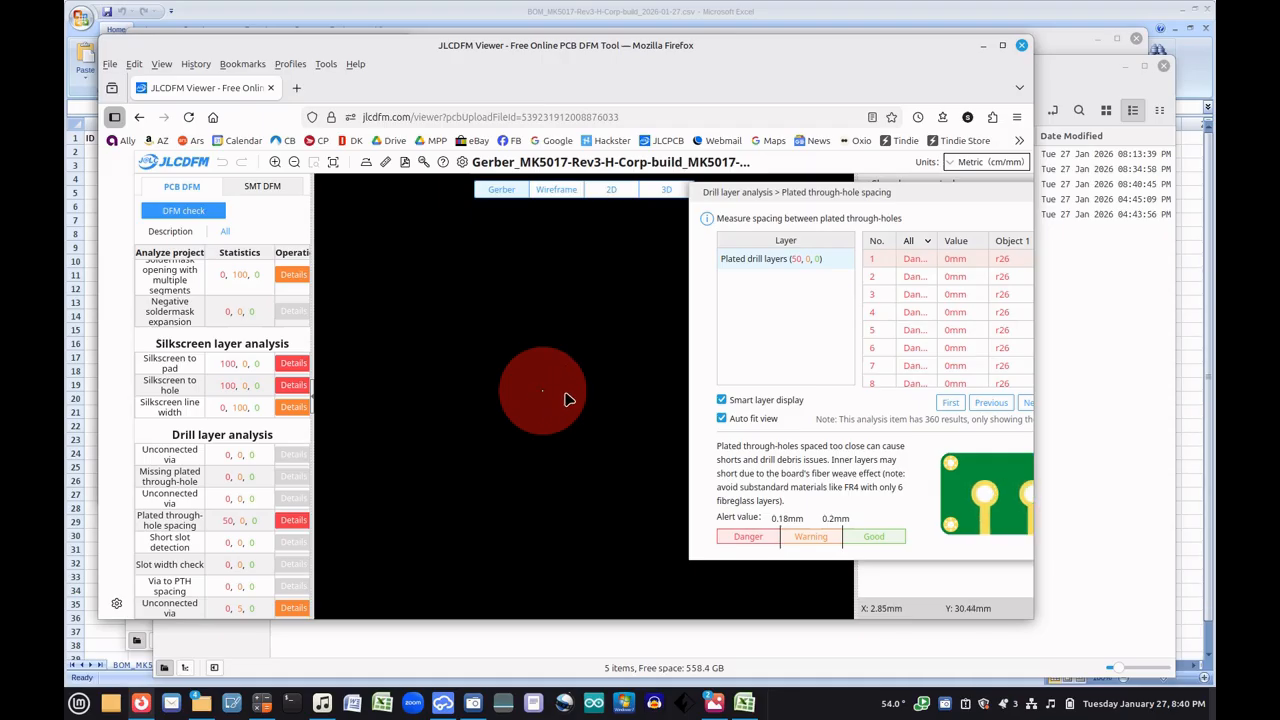
pyautogui.moveTo(767, 197); pyautogui.dragTo(591, 216)
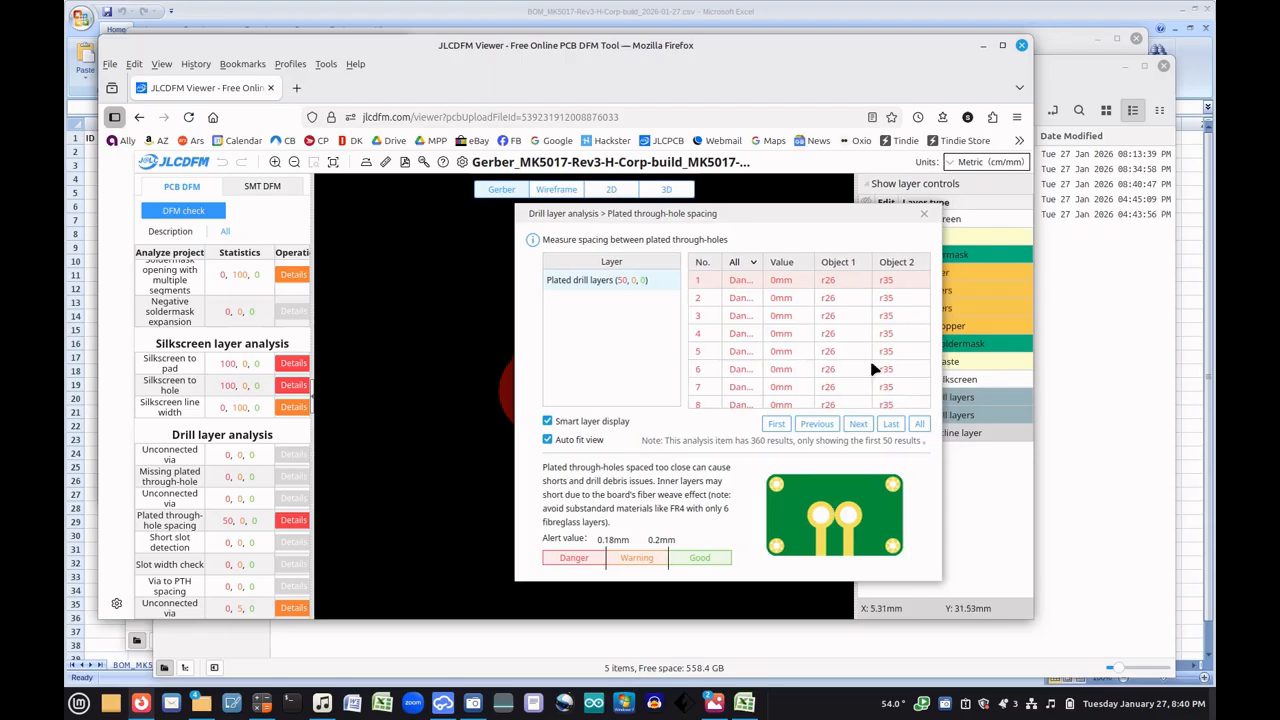
pyautogui.click(924, 214)
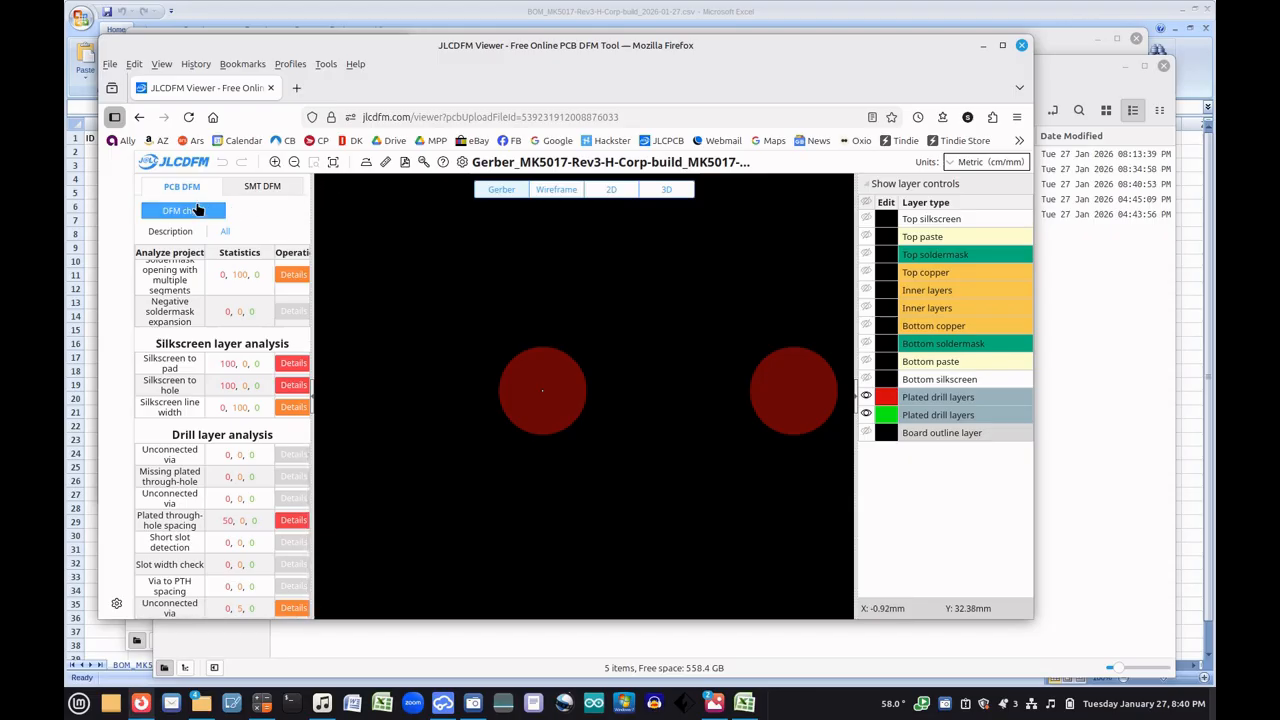
# Switch to the SMT DFM analysis, start a BOM match, and add BOM_MK5017-Rev3-H-Corp-build_2026-01-27.csv as the BOM file
pyautogui.click(265, 187)
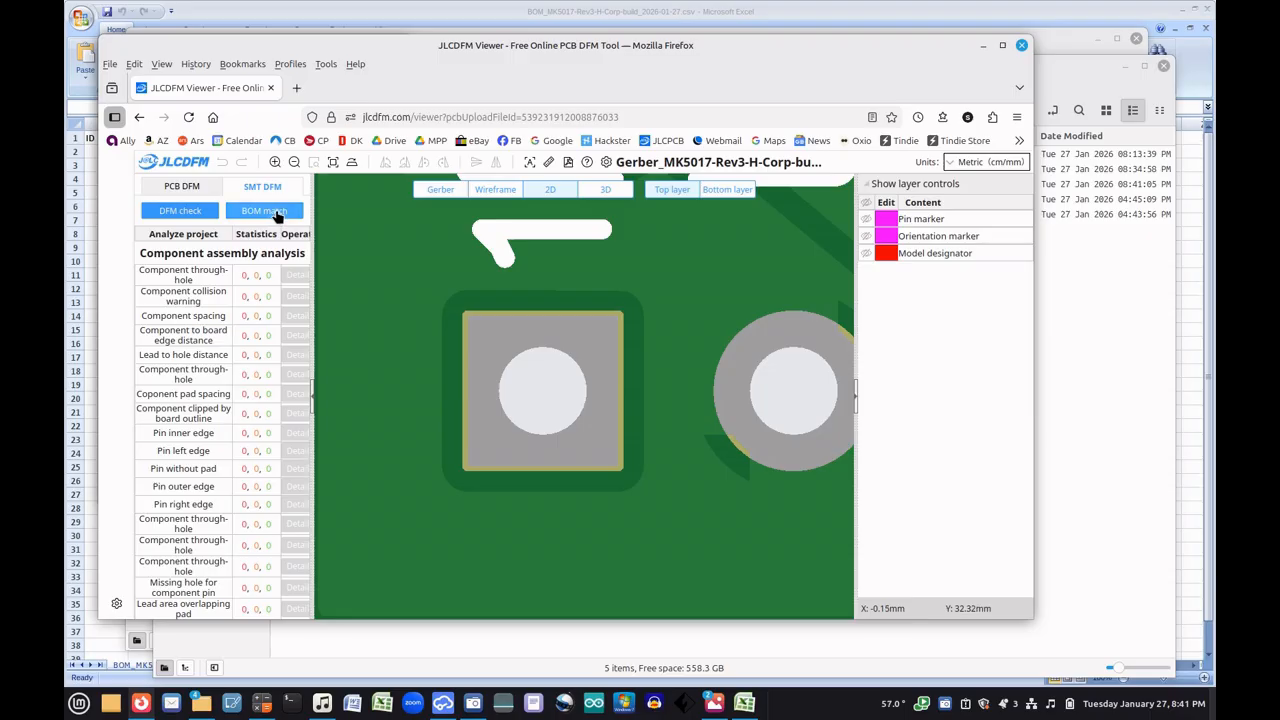
pyautogui.scroll(-5, 775, 288)
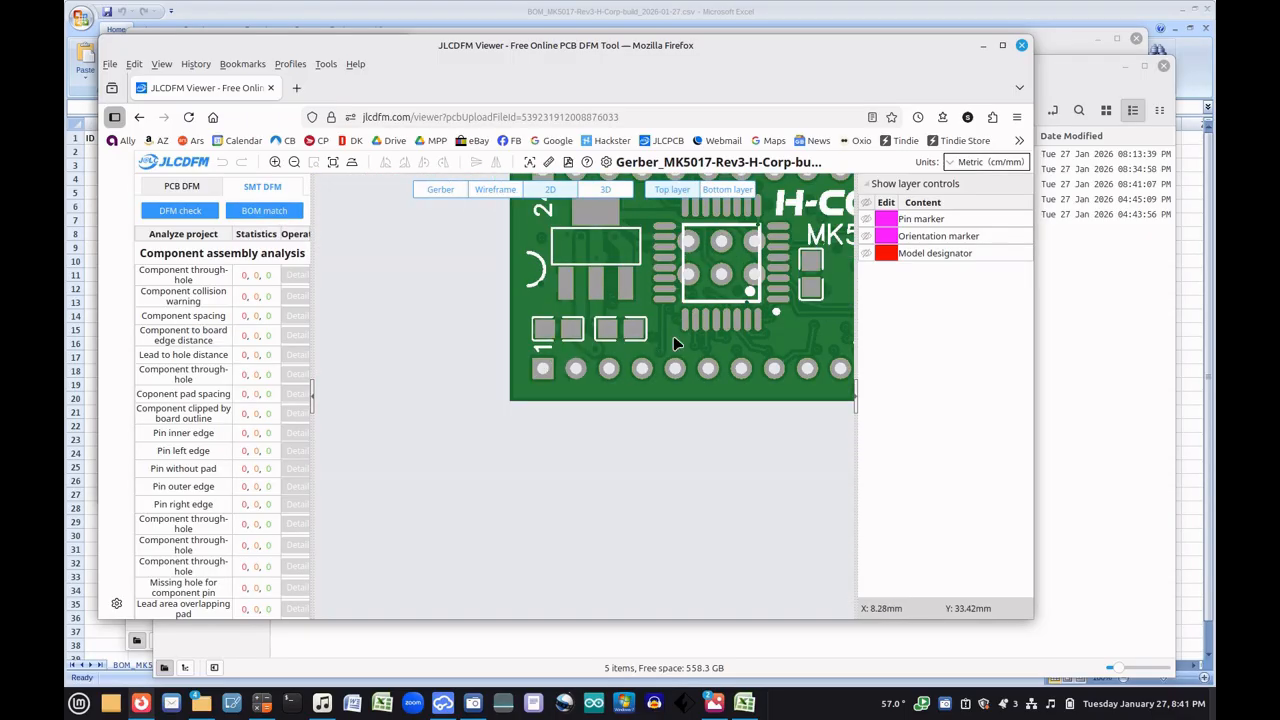
pyautogui.click(277, 212)
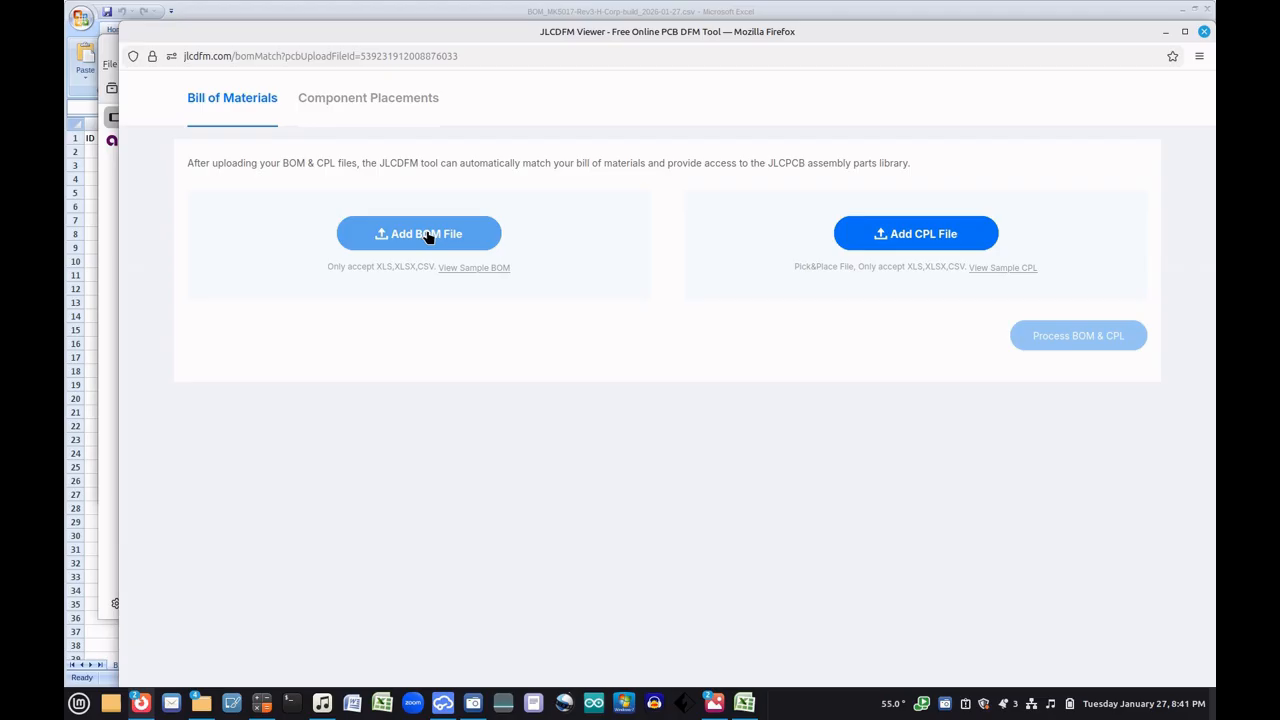
pyautogui.click(427, 234)
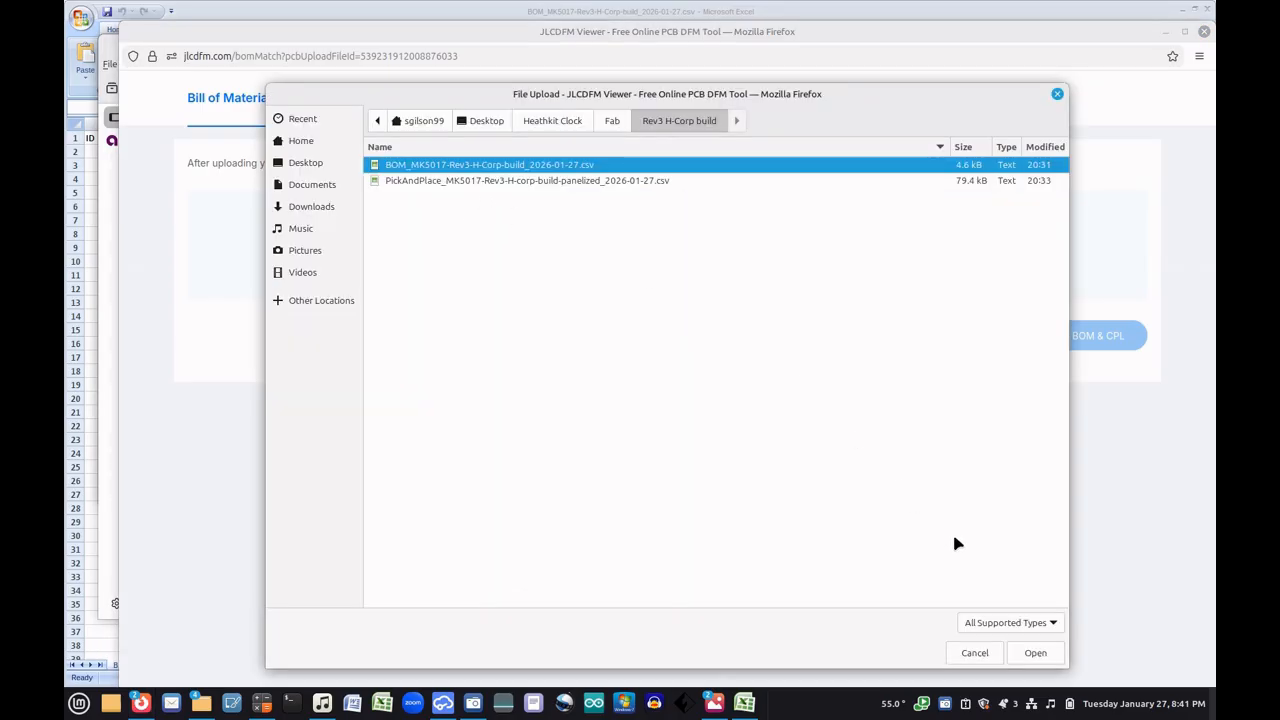
pyautogui.click(1033, 652)
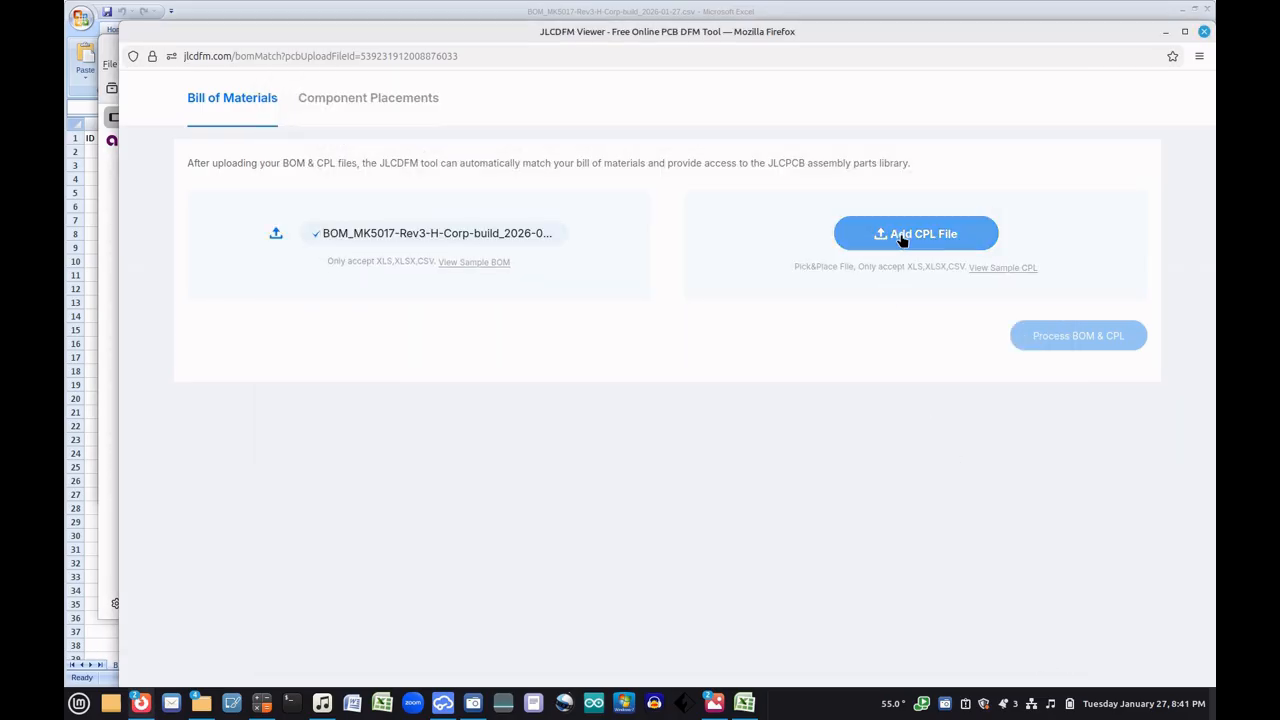
# Add PickAndPlace_MK5017-Rev3-H-corp-build-panelized_2026-01-27.csv as the CPL file and process both files
pyautogui.click(903, 240)
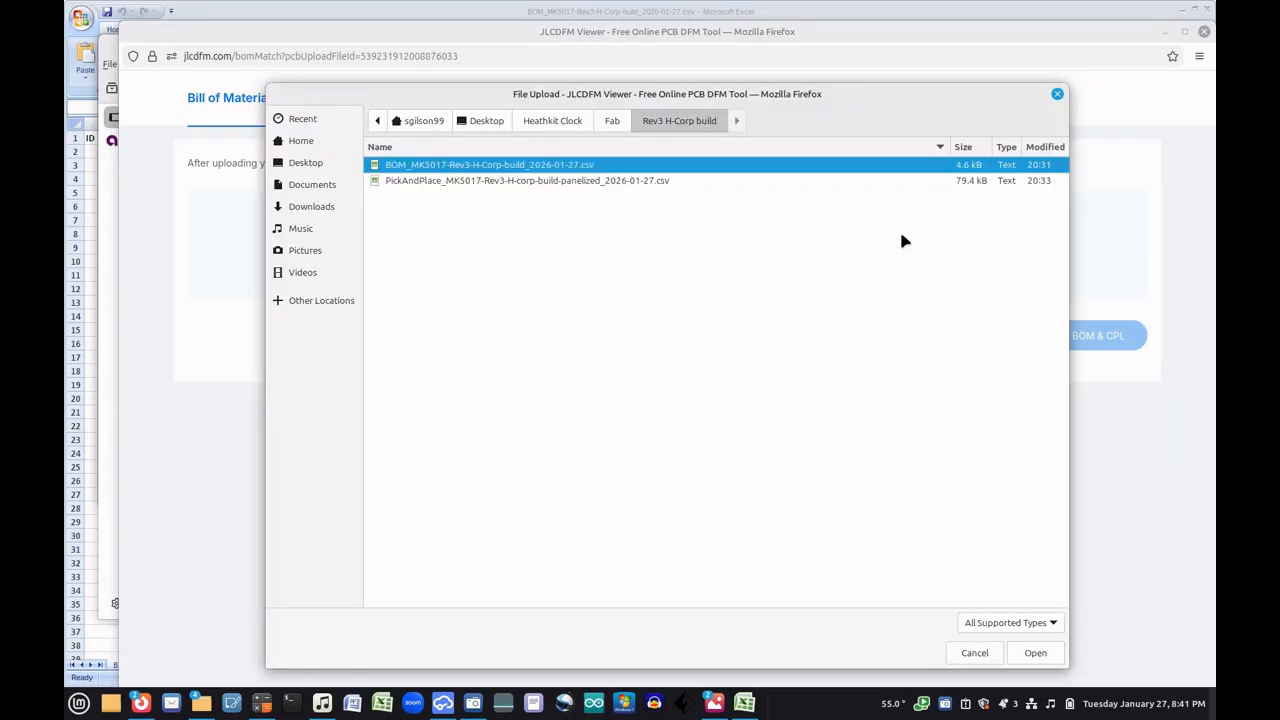
pyautogui.click(592, 181)
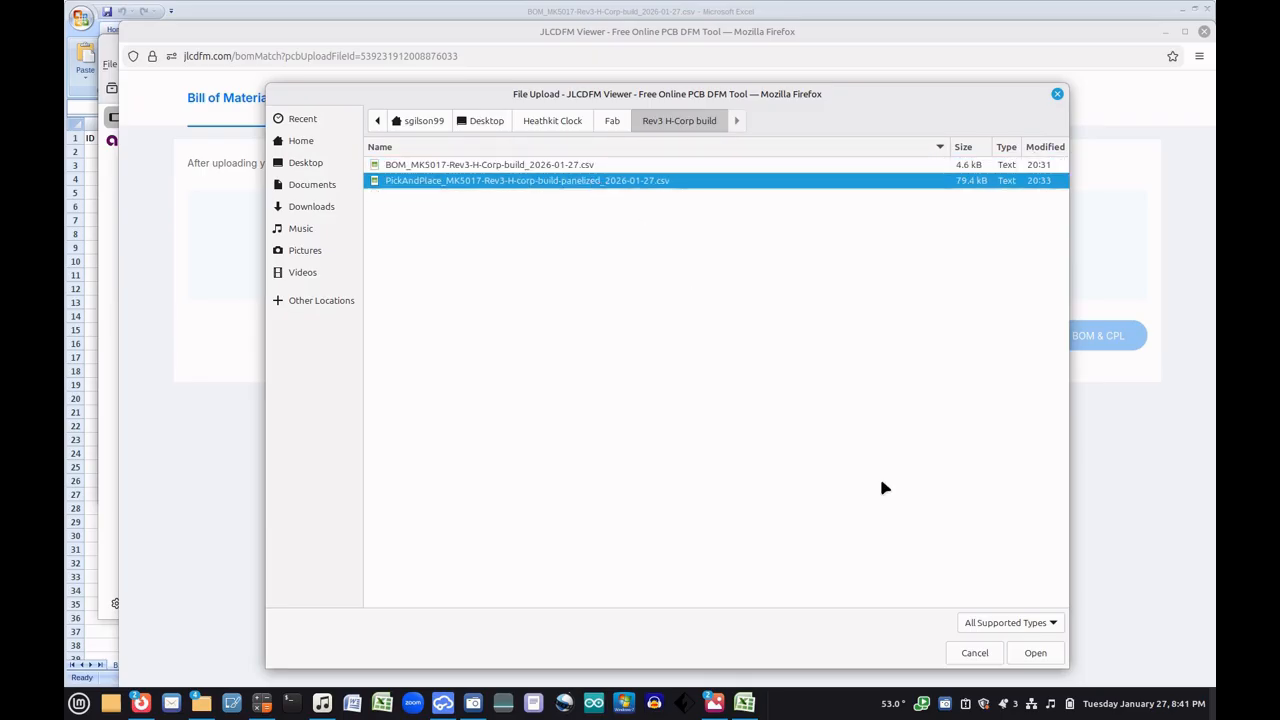
pyautogui.click(1035, 653)
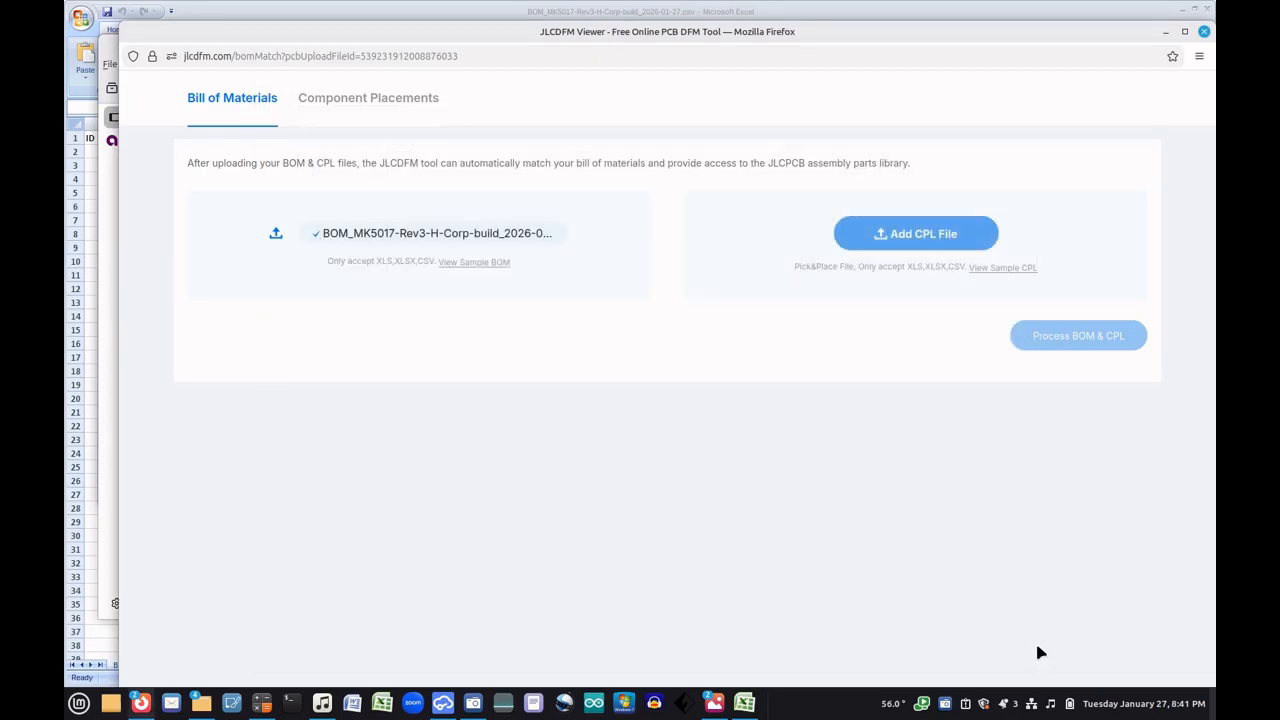
pyautogui.click(1078, 343)
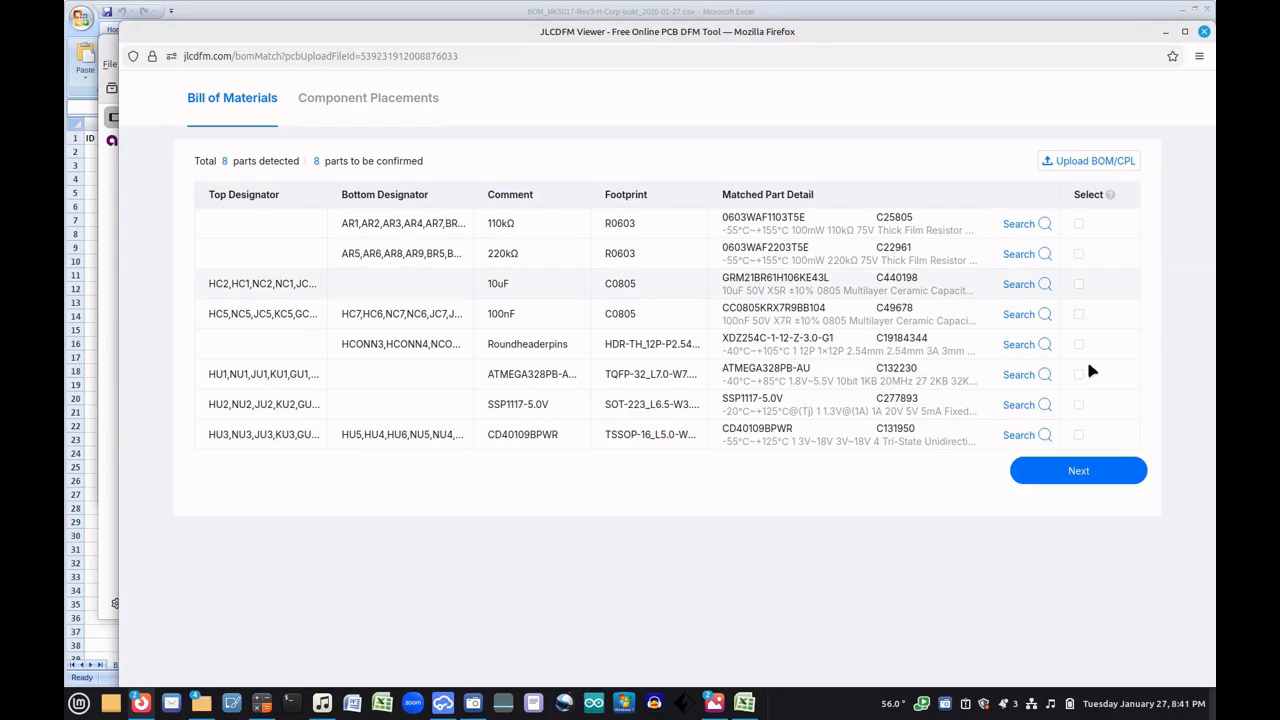
# Try to continue to the component placements with no matched parts selected
pyautogui.click(1103, 474)
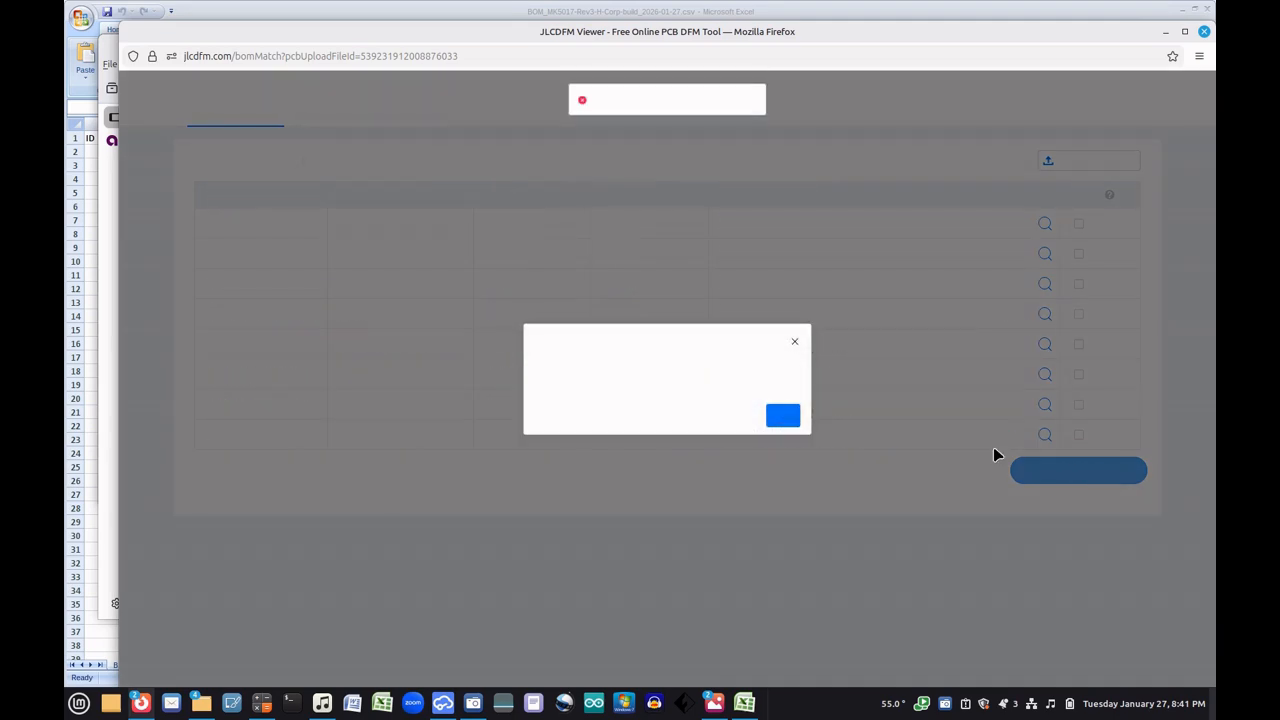
pyautogui.click(784, 417)
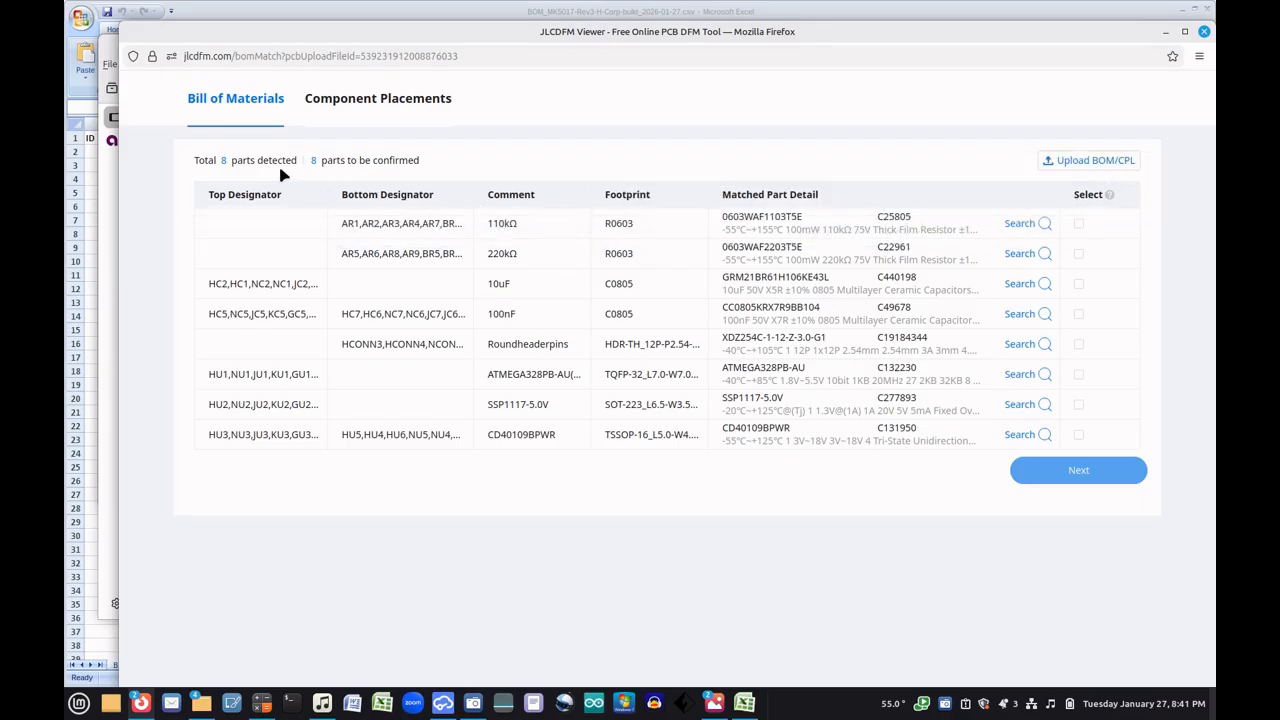
pyautogui.click(1088, 476)
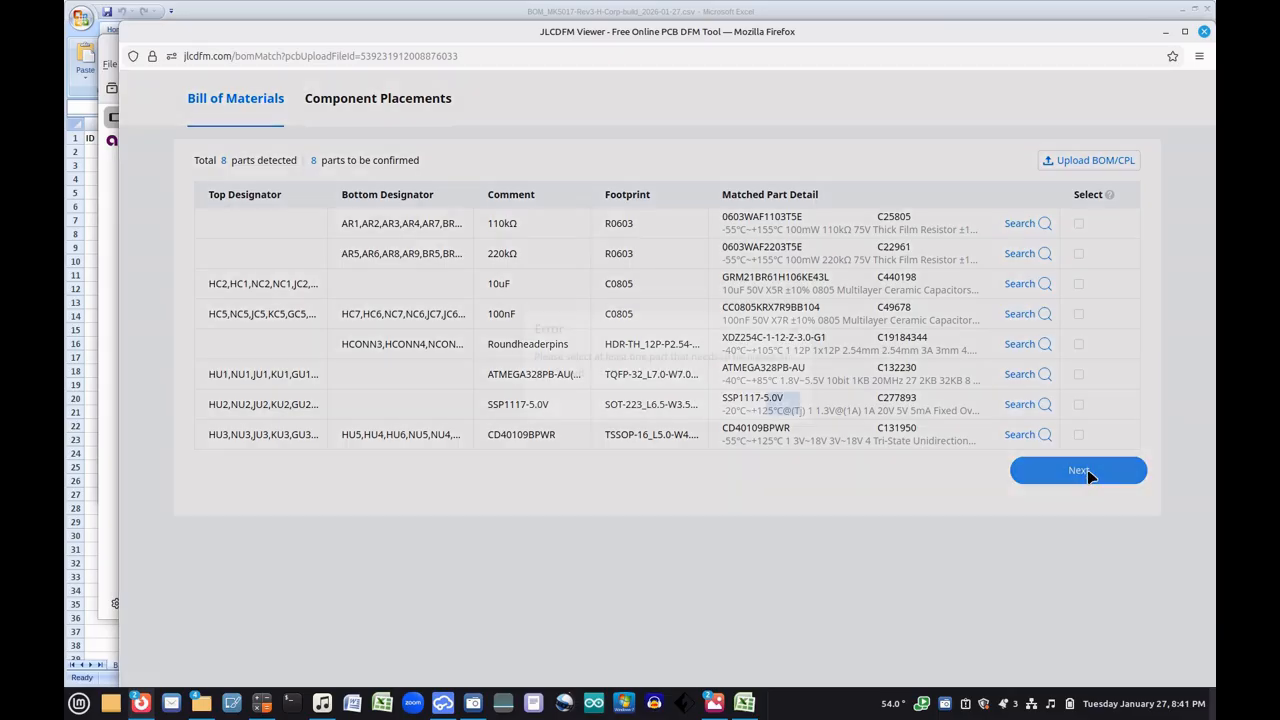
pyautogui.click(781, 416)
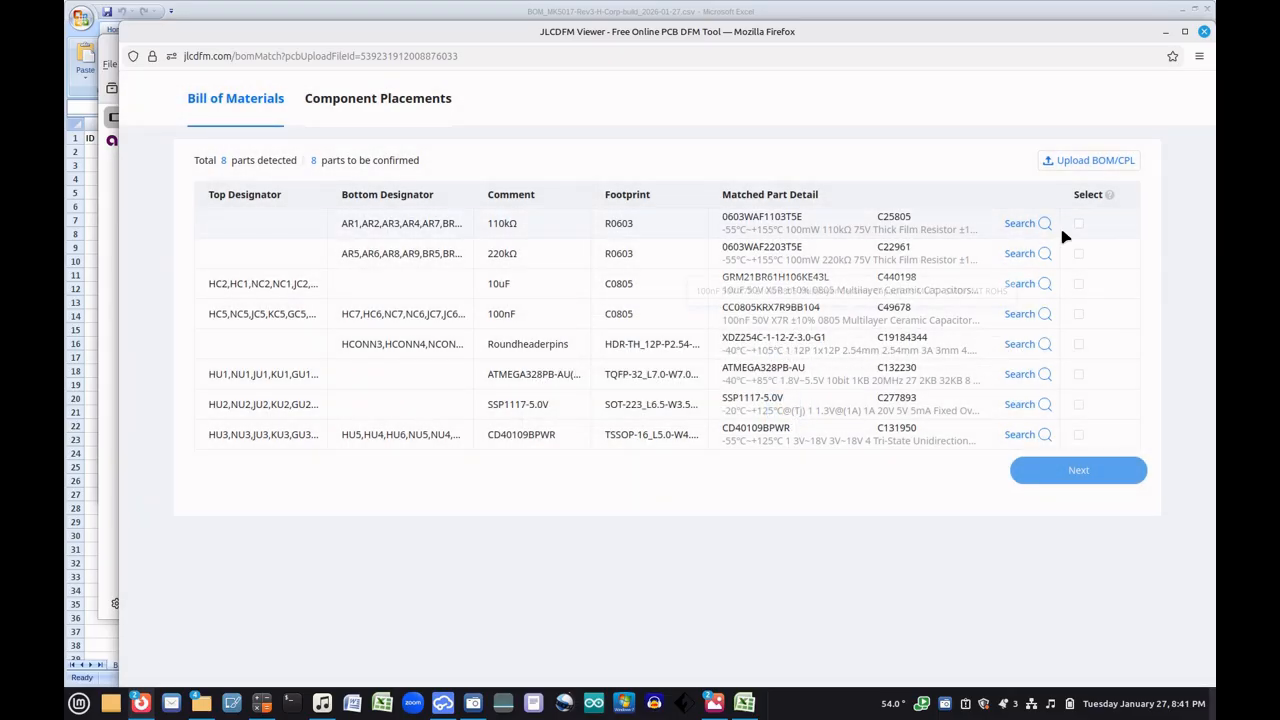
# Select all eight matched parts in the bill of materials and continue to the component placements
pyautogui.moveTo(1108, 196)
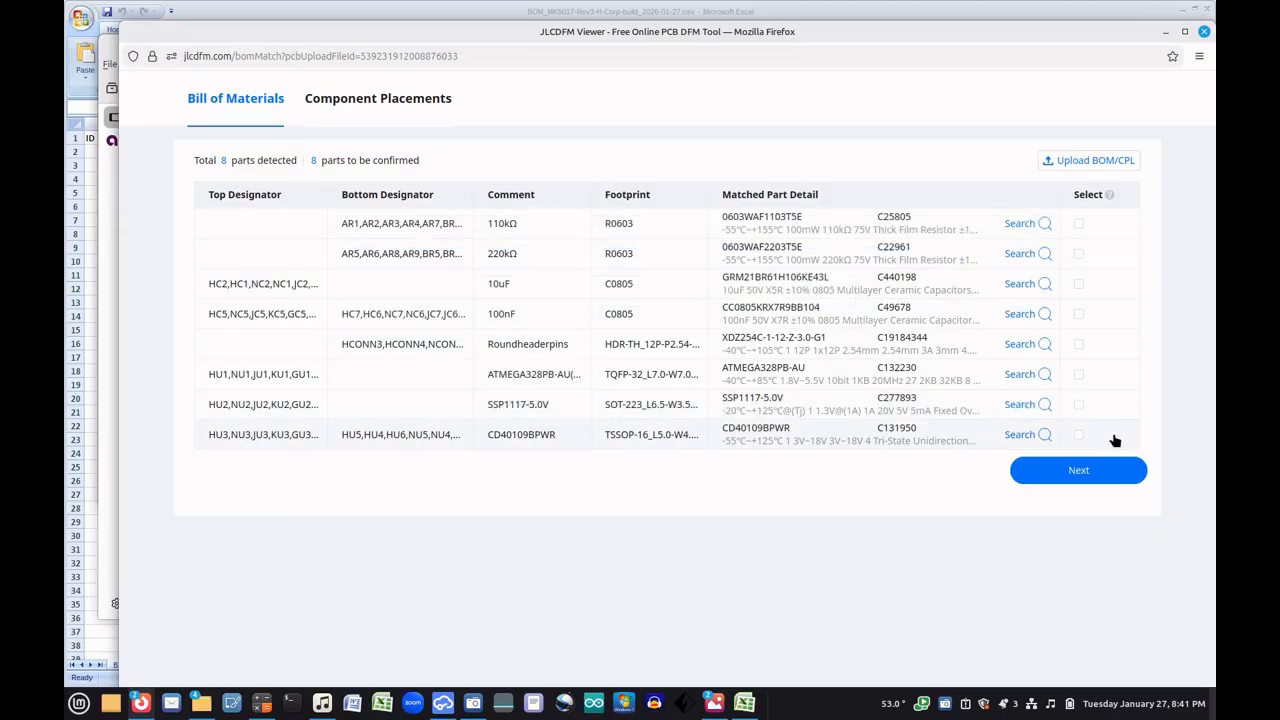
pyautogui.click(1079, 225)
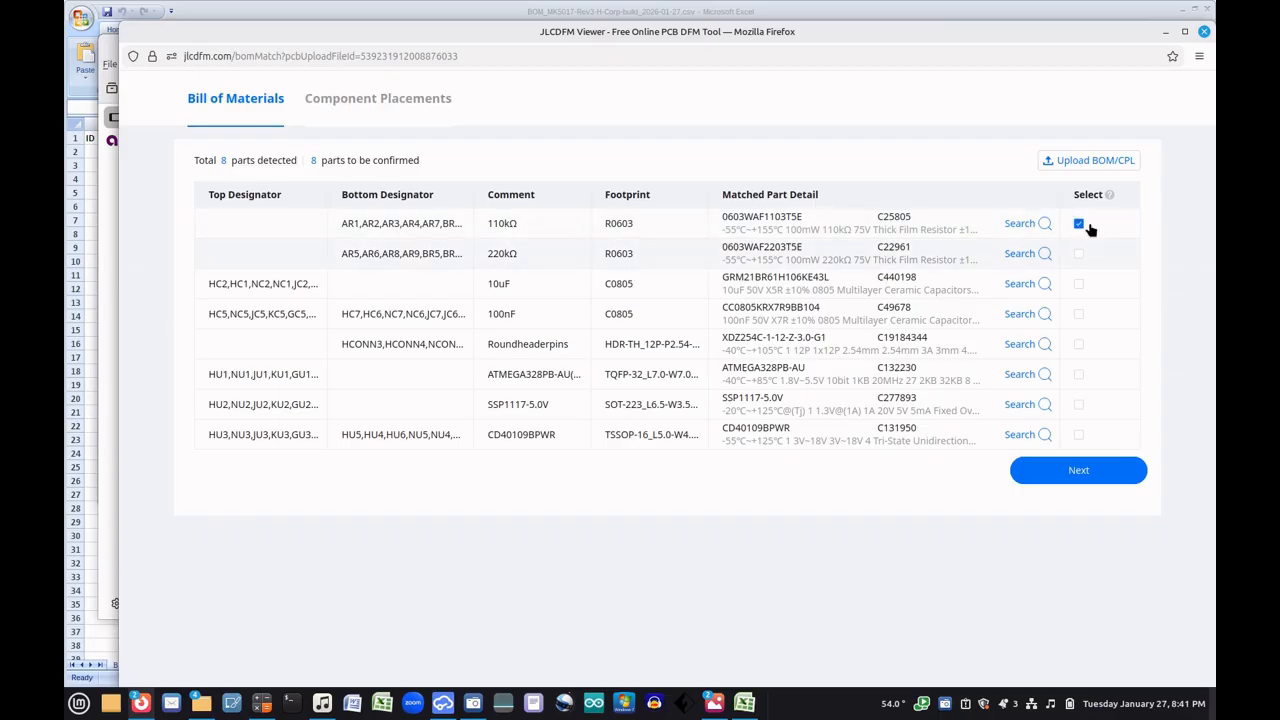
pyautogui.click(1079, 254)
pyautogui.click(1079, 284)
pyautogui.click(1079, 315)
pyautogui.click(1079, 344)
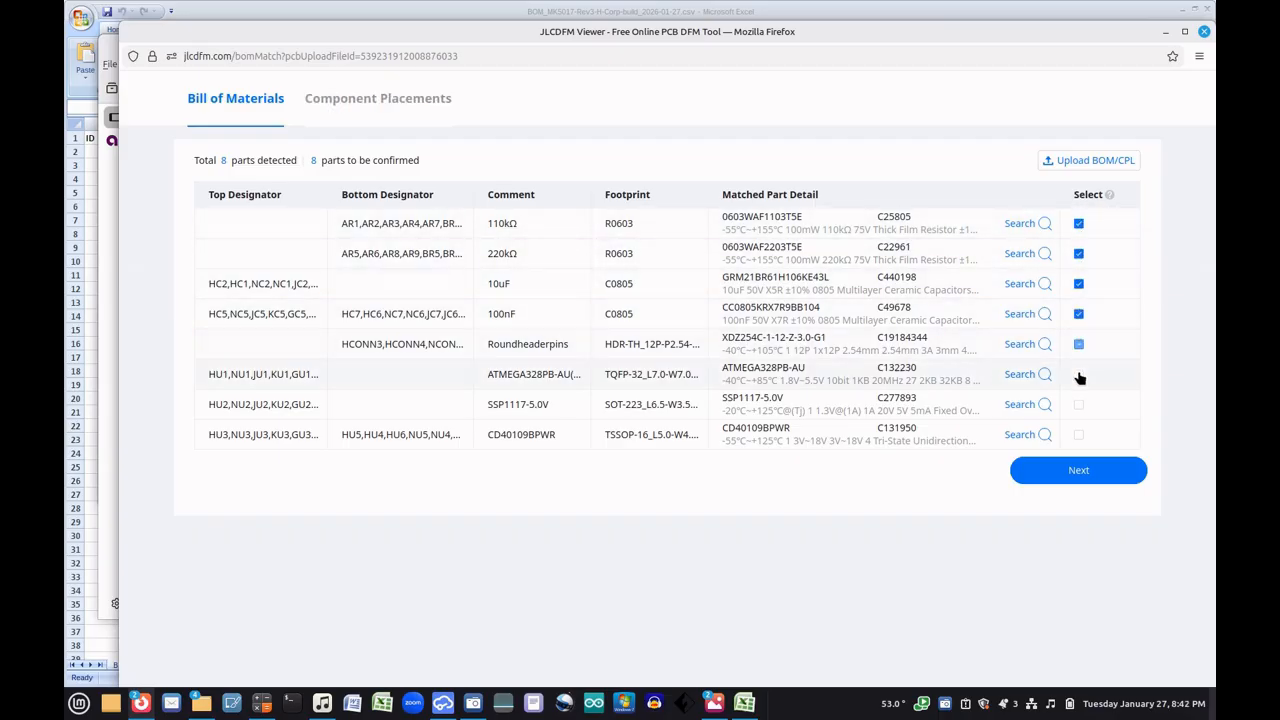
pyautogui.click(1079, 405)
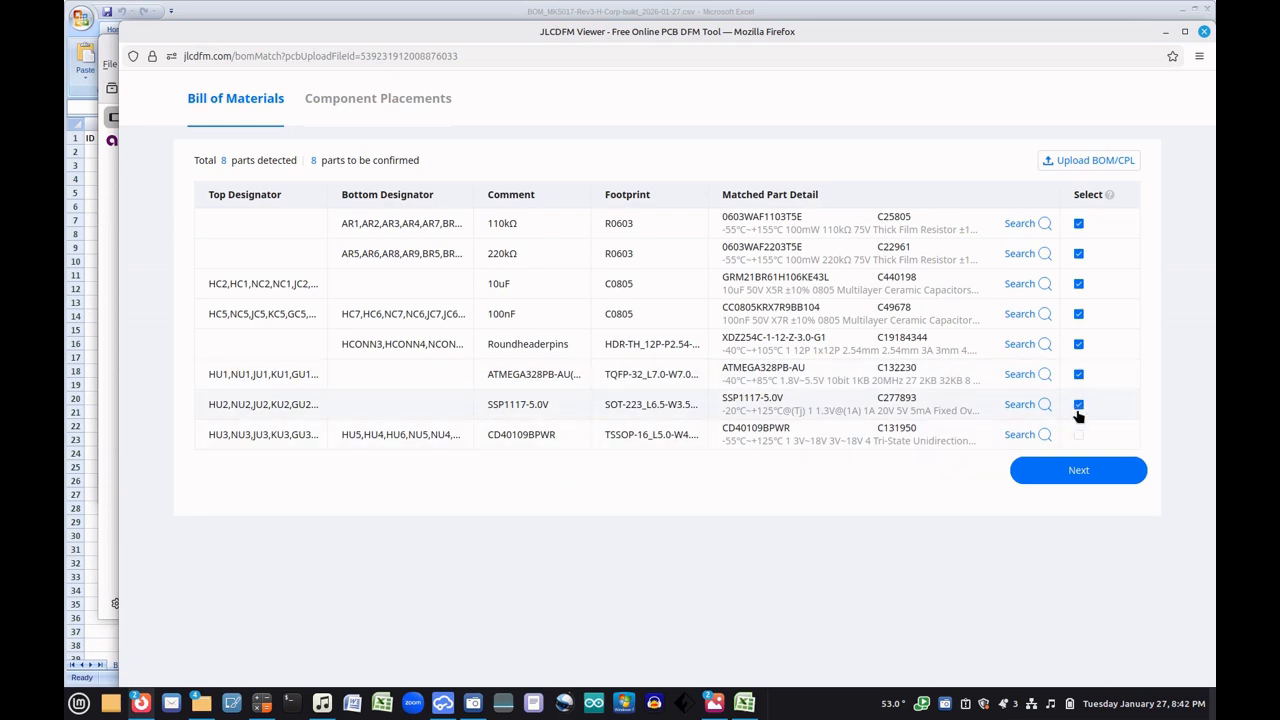
pyautogui.click(1079, 435)
pyautogui.click(1083, 474)
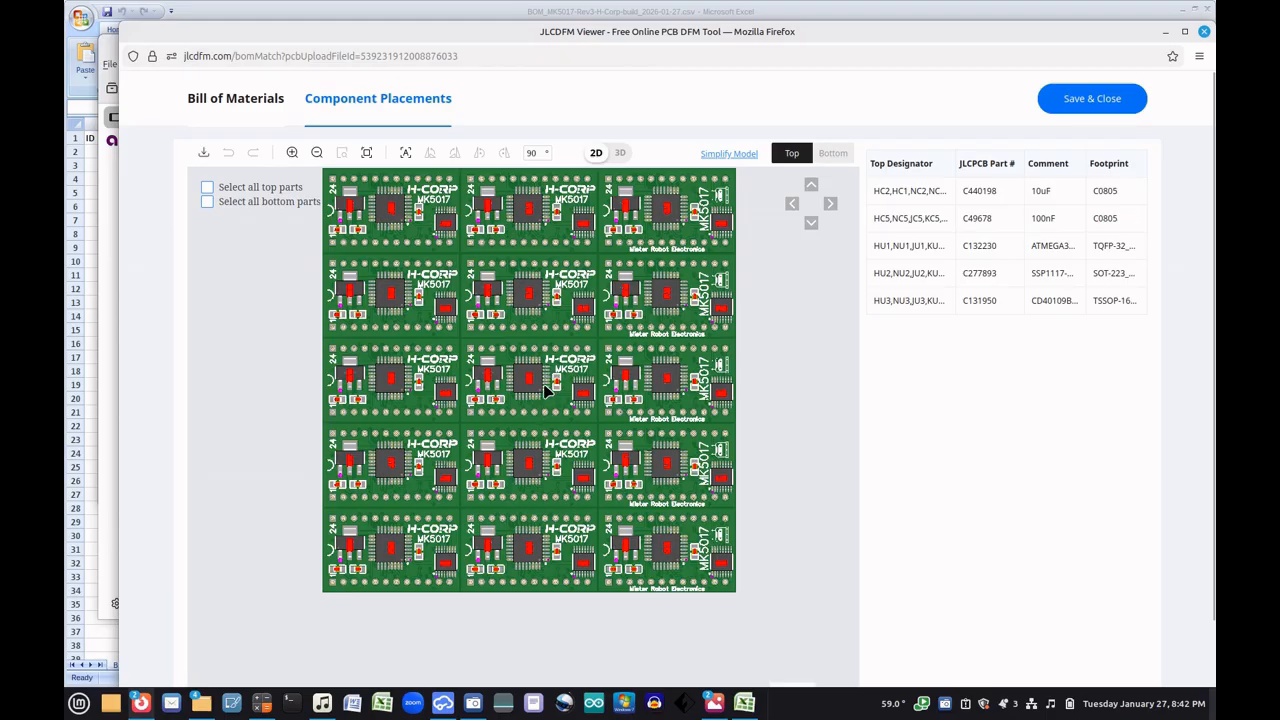
# Inspect the panel's component placements in 3D, return to the top side, and save and close the BOM match
pyautogui.click(621, 153)
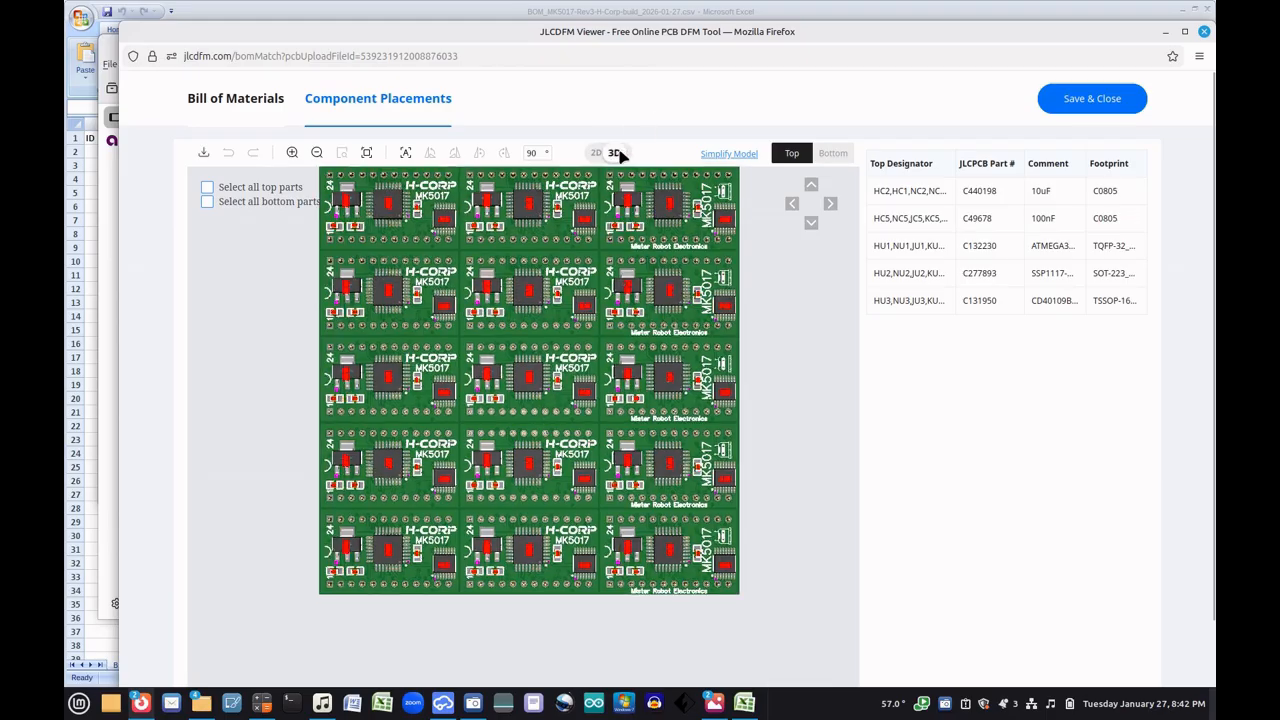
pyautogui.moveTo(548, 528); pyautogui.dragTo(541, 420)
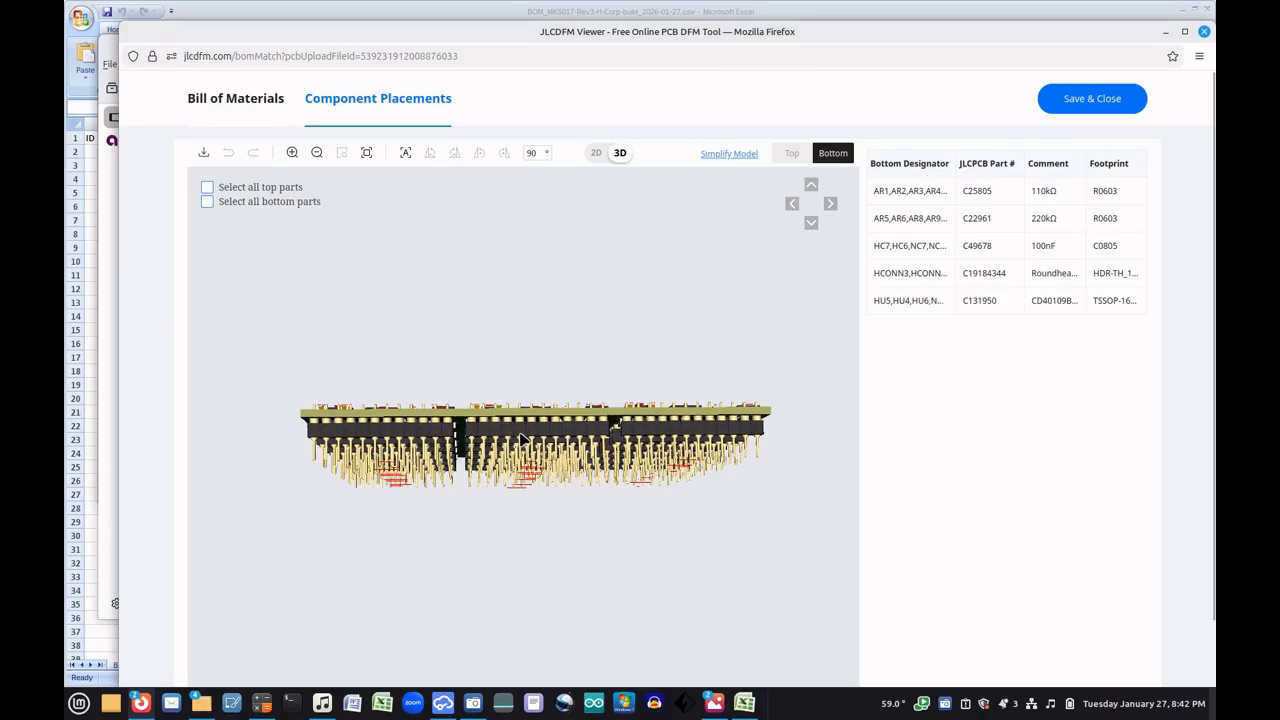
pyautogui.click(791, 153)
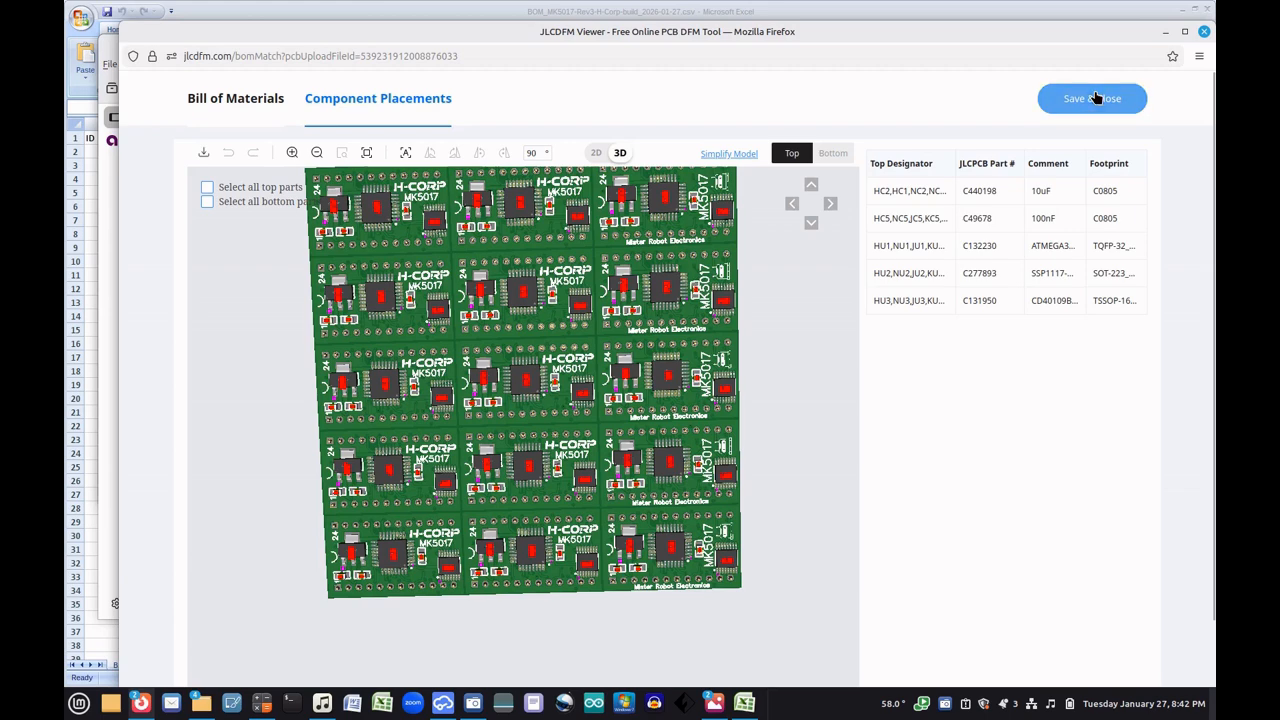
pyautogui.click(1095, 89)
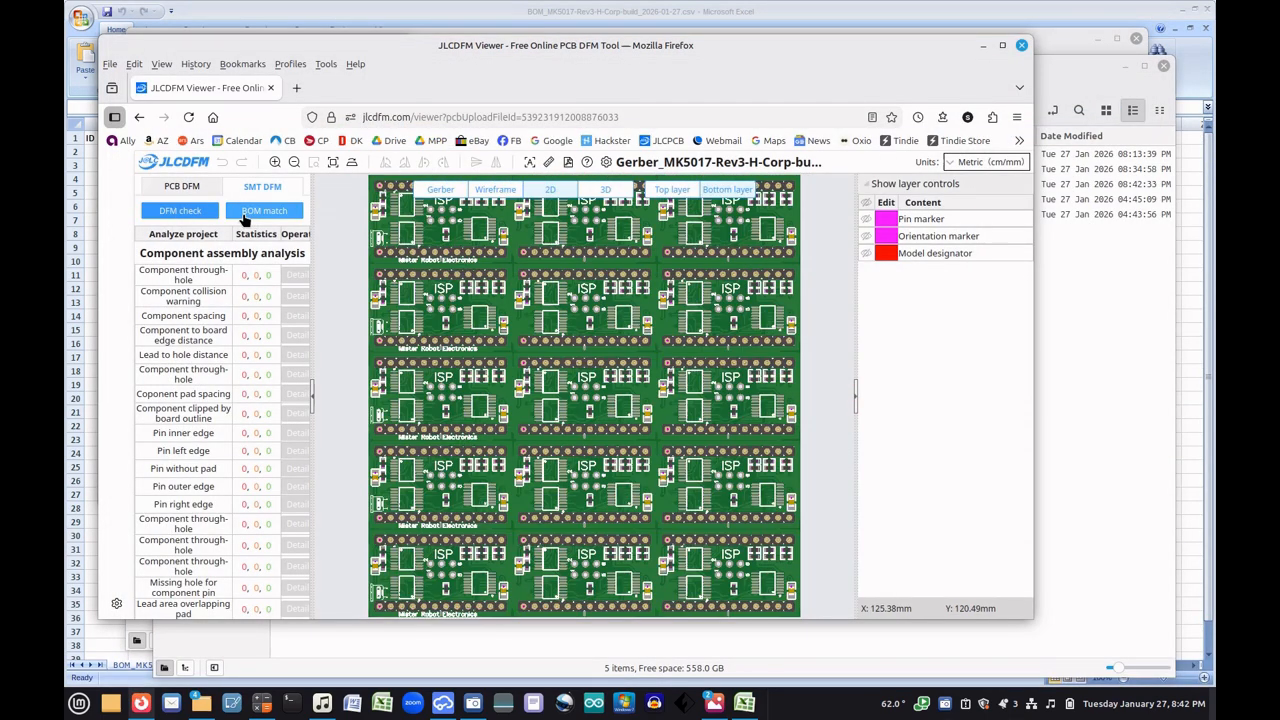
# Run the SMT DFM check on the populated panel and look over the placed parts up close
pyautogui.click(187, 212)
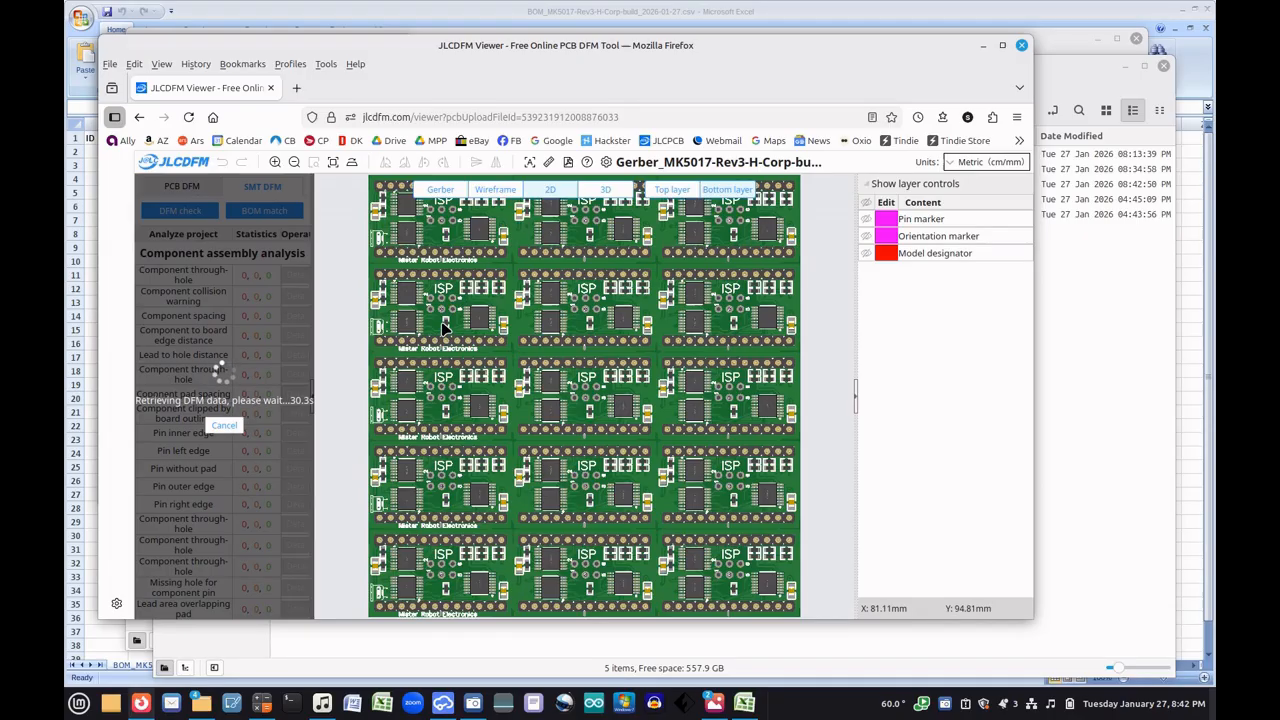
pyautogui.scroll(5, 446, 322)
pyautogui.scroll(-5, 583, 335)
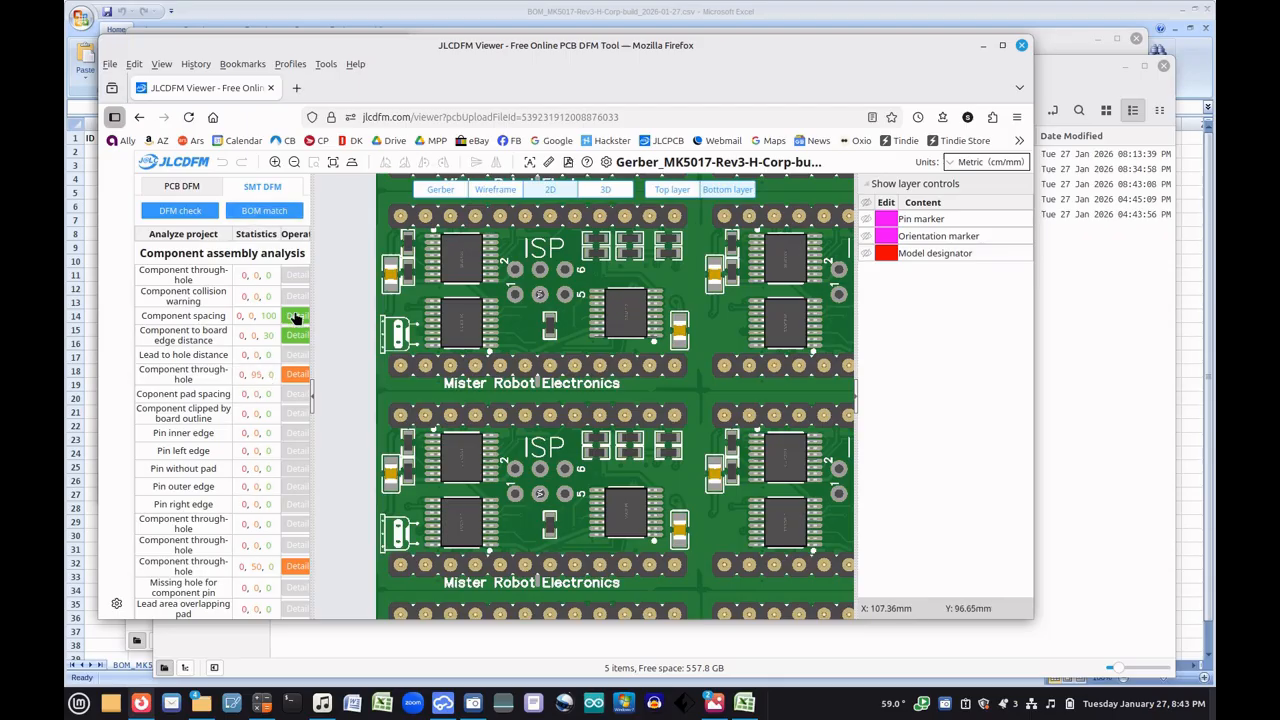
# Open the first flagged component through-hole details and inspect results 6 and 11 on the component_+_top layer
pyautogui.click(296, 376)
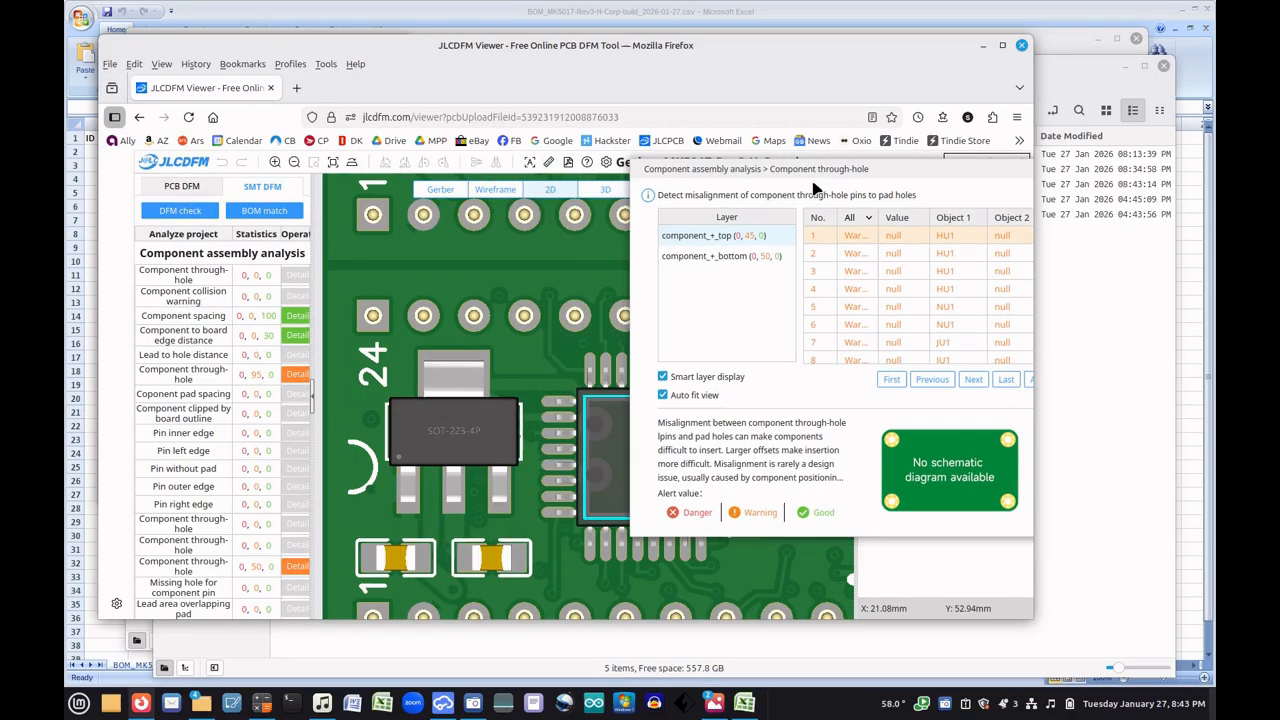
pyautogui.moveTo(626, 181); pyautogui.dragTo(848, 190)
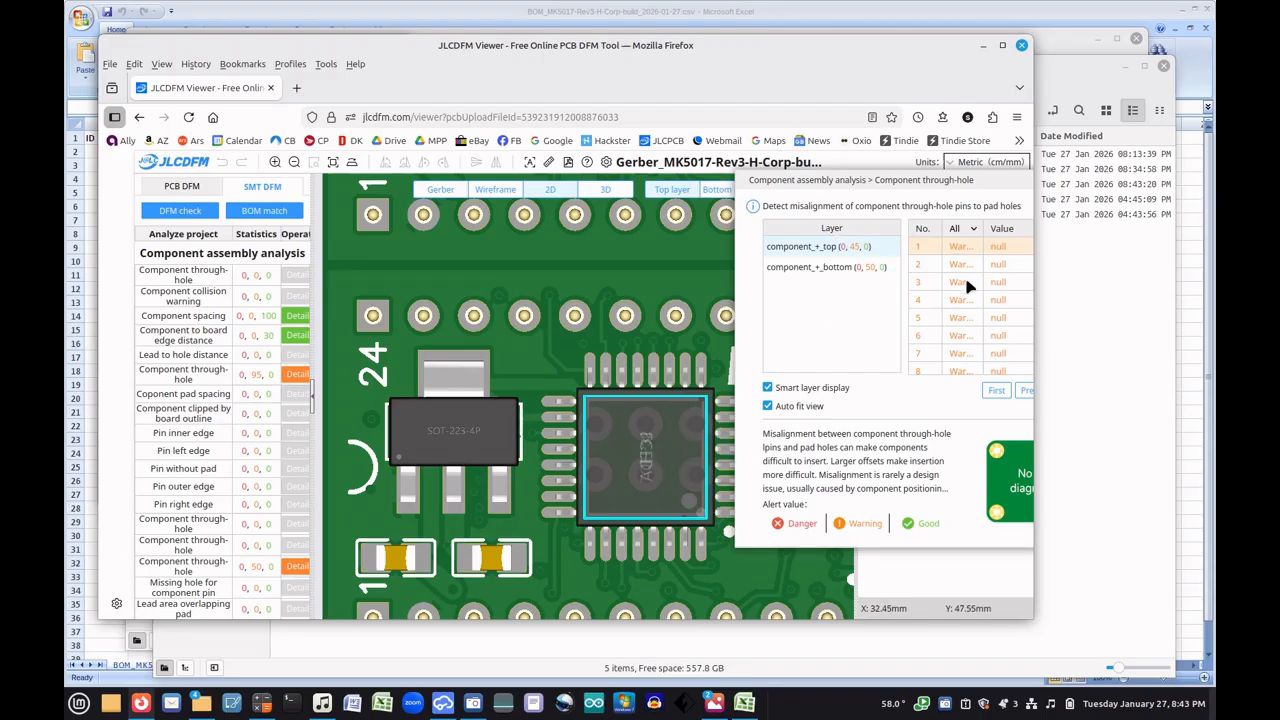
pyautogui.scroll(-2, 966, 282)
pyautogui.click(940, 298)
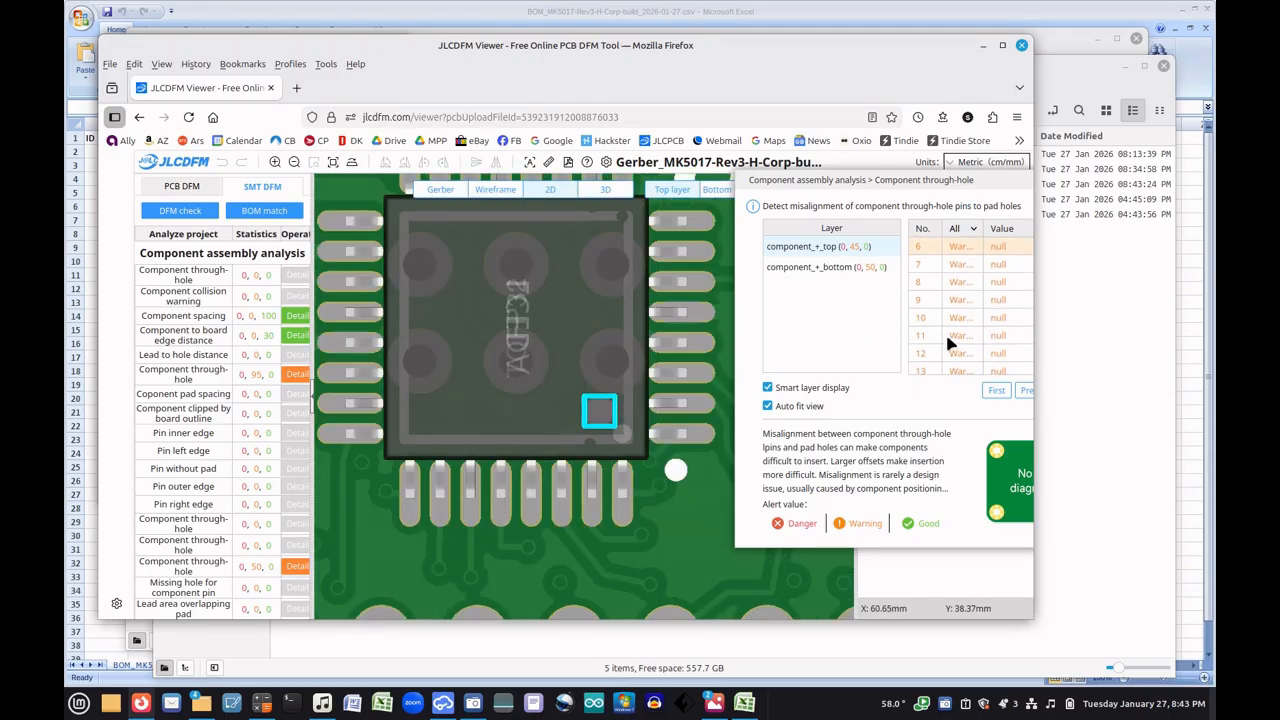
pyautogui.click(948, 338)
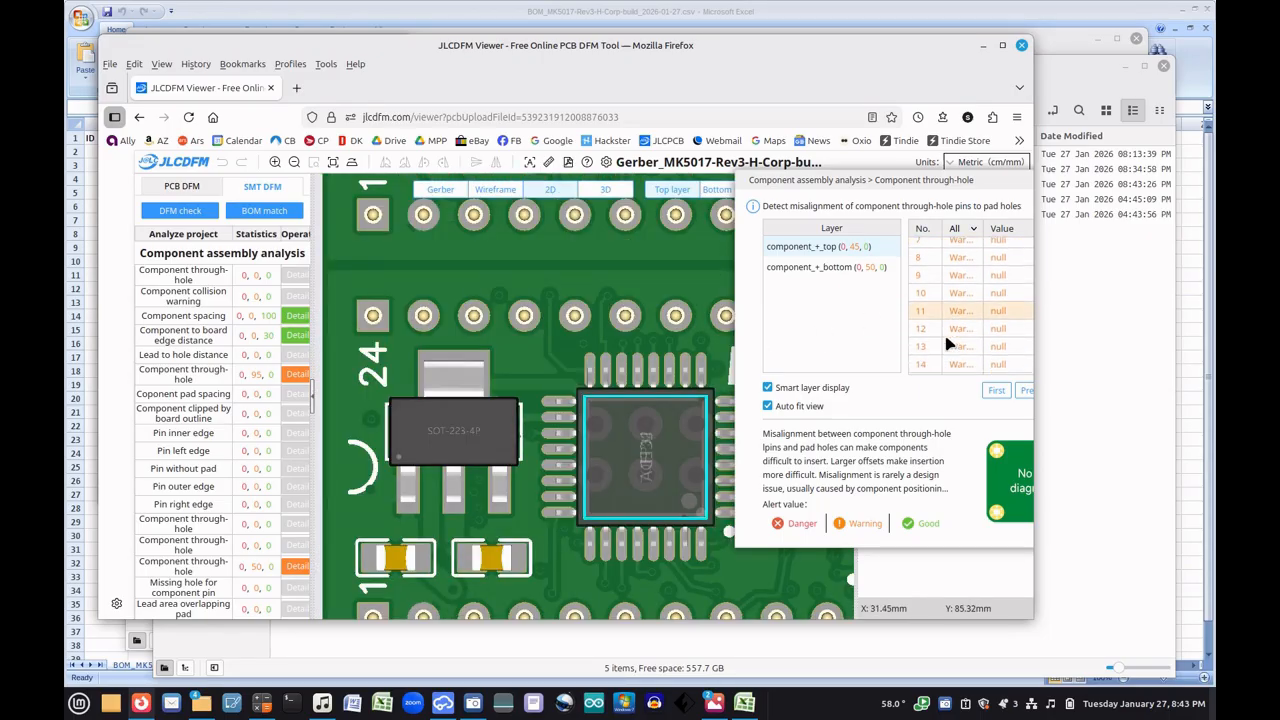
# Close the current through-hole details, open those of the last flagged Component through-hole check, and uncover the highlighted pin
pyautogui.click(982, 197)
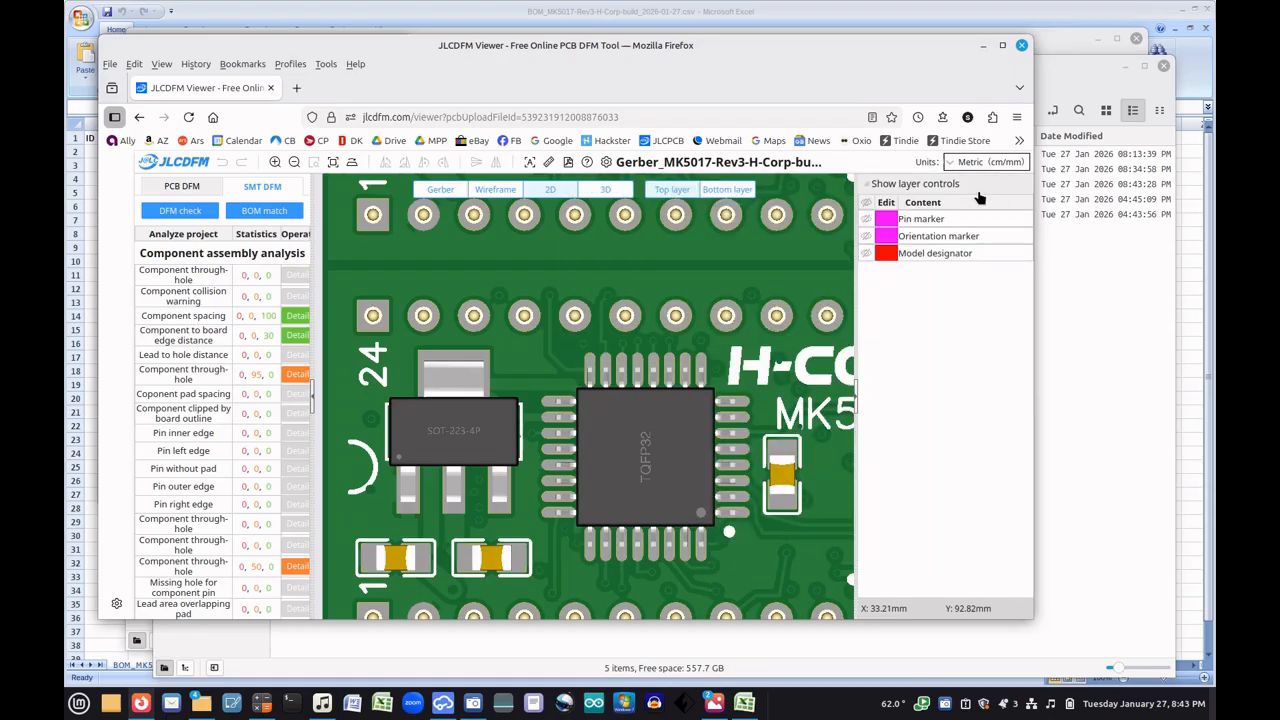
pyautogui.click(295, 567)
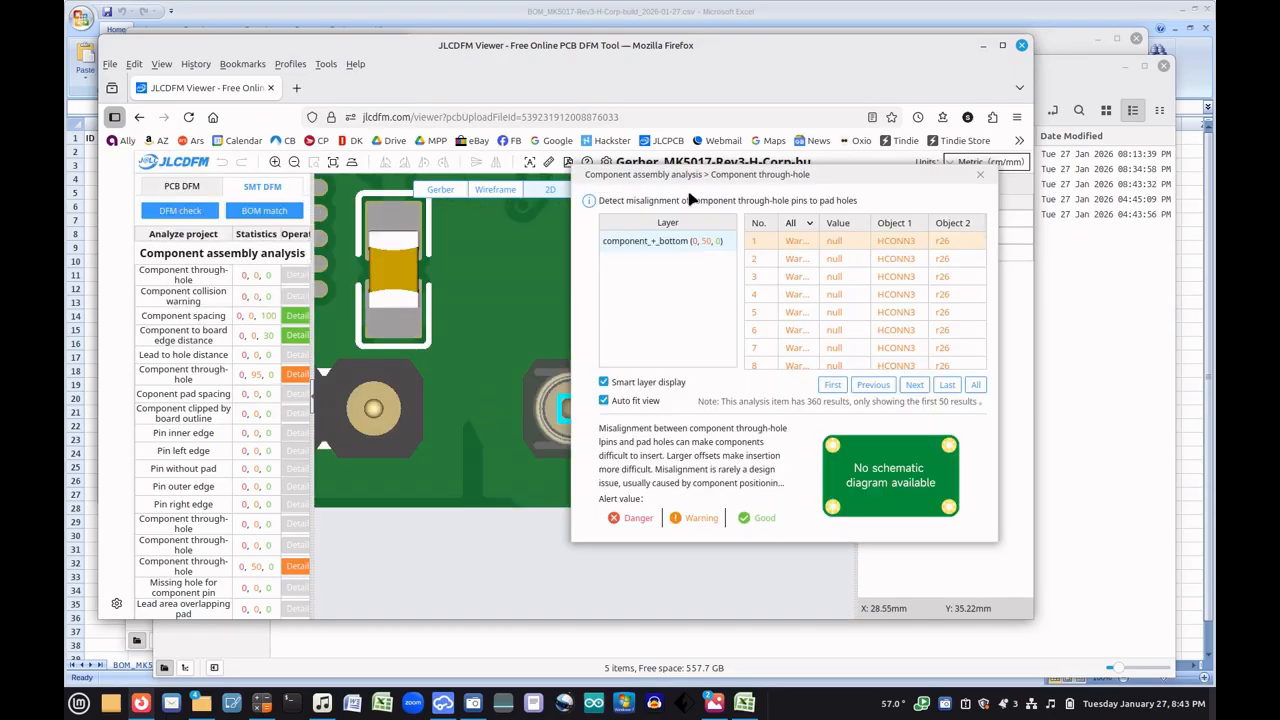
pyautogui.moveTo(686, 177); pyautogui.dragTo(808, 172)
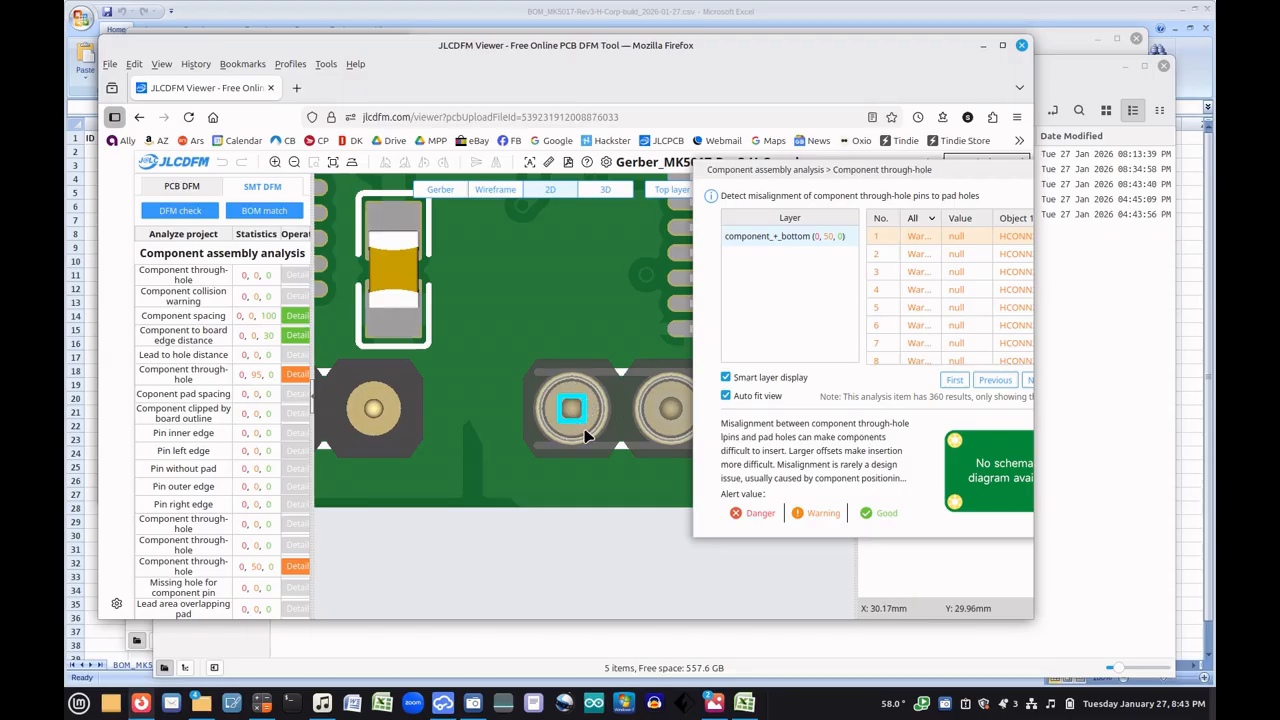
# Inspect the highlighted header pin of result 1 on component_+_bottom against the panel and up close, and close the check details
pyautogui.scroll(-3, 590, 430)
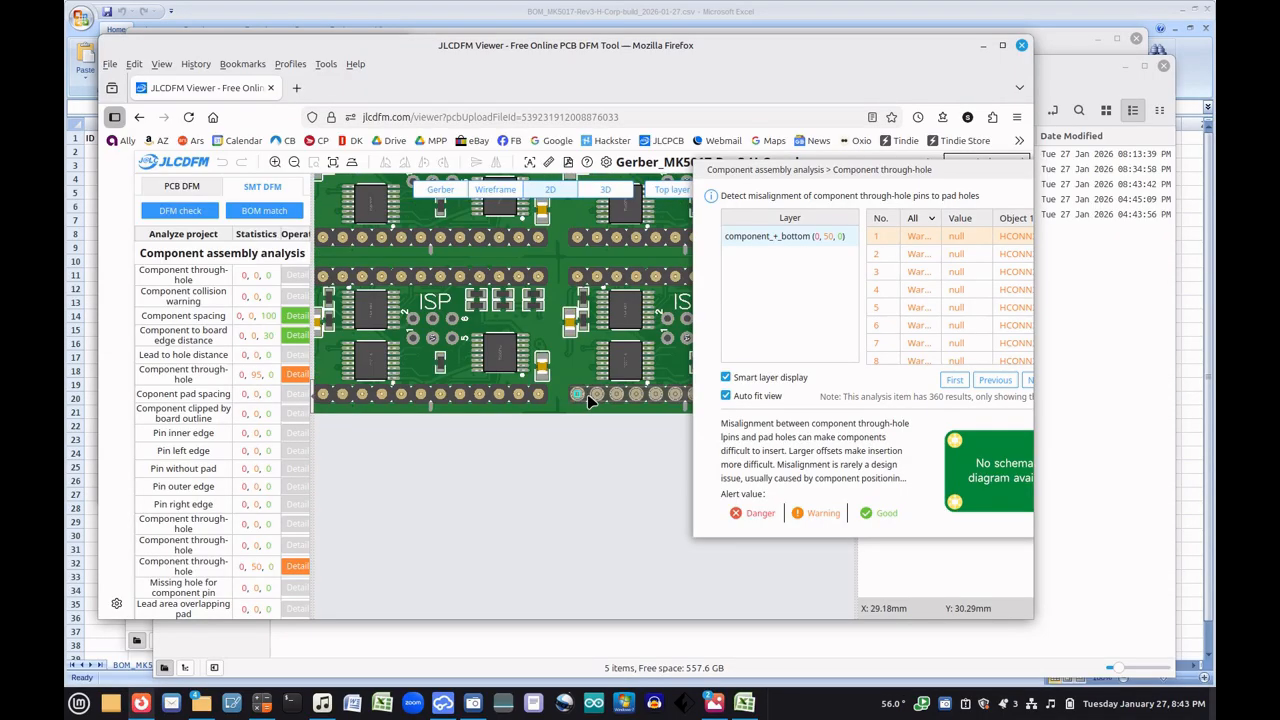
pyautogui.scroll(3, 589, 399)
pyautogui.scroll(4, 586, 404)
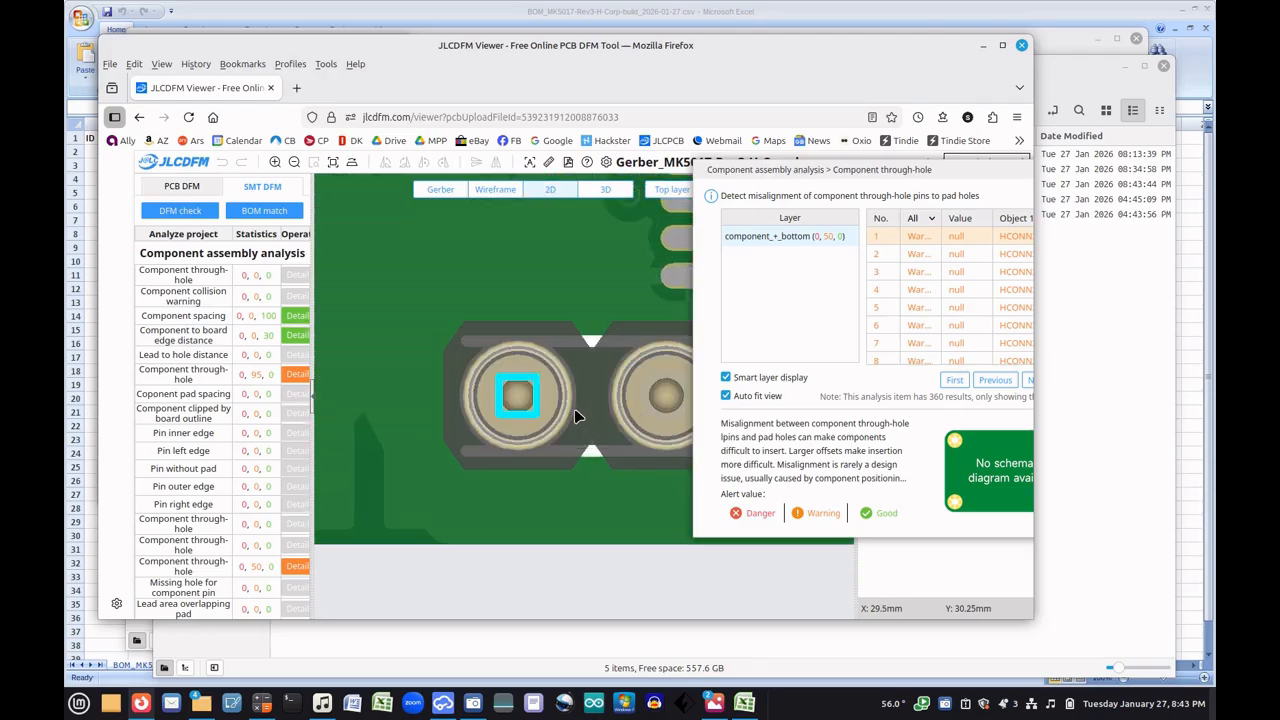
pyautogui.scroll(-1, 577, 408)
pyautogui.moveTo(875, 175); pyautogui.dragTo(703, 176)
pyautogui.click(932, 172)
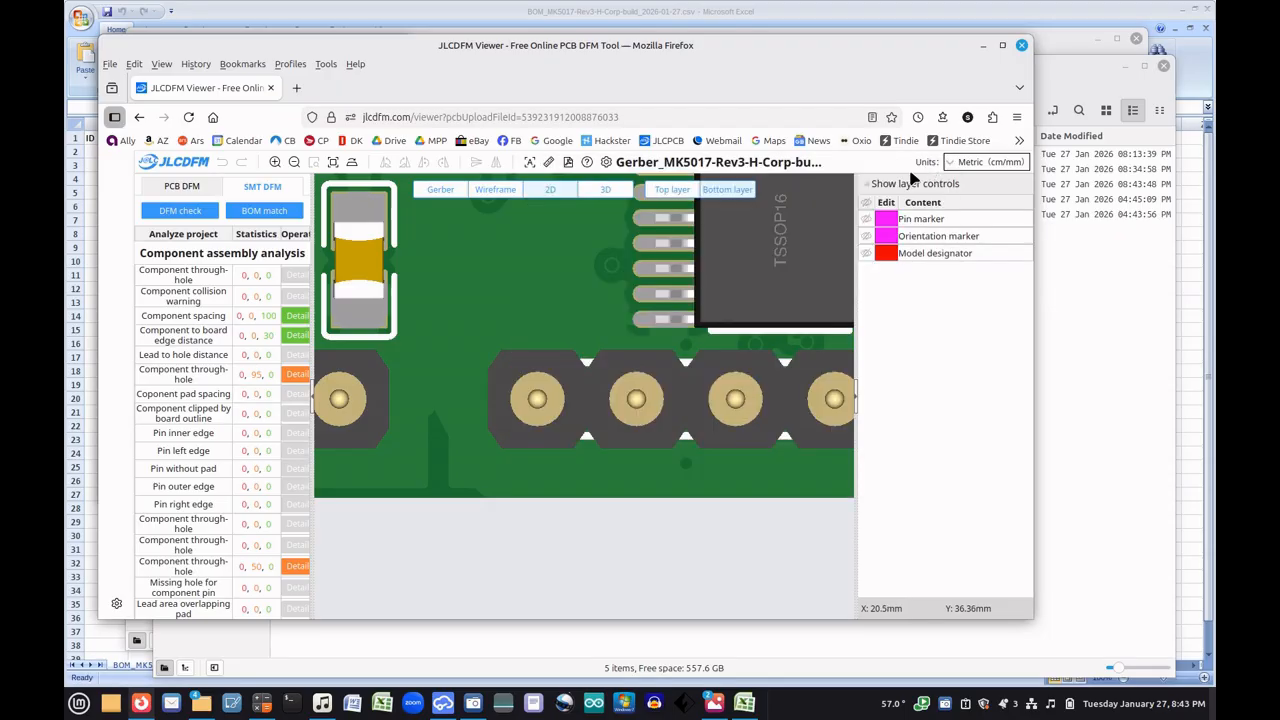